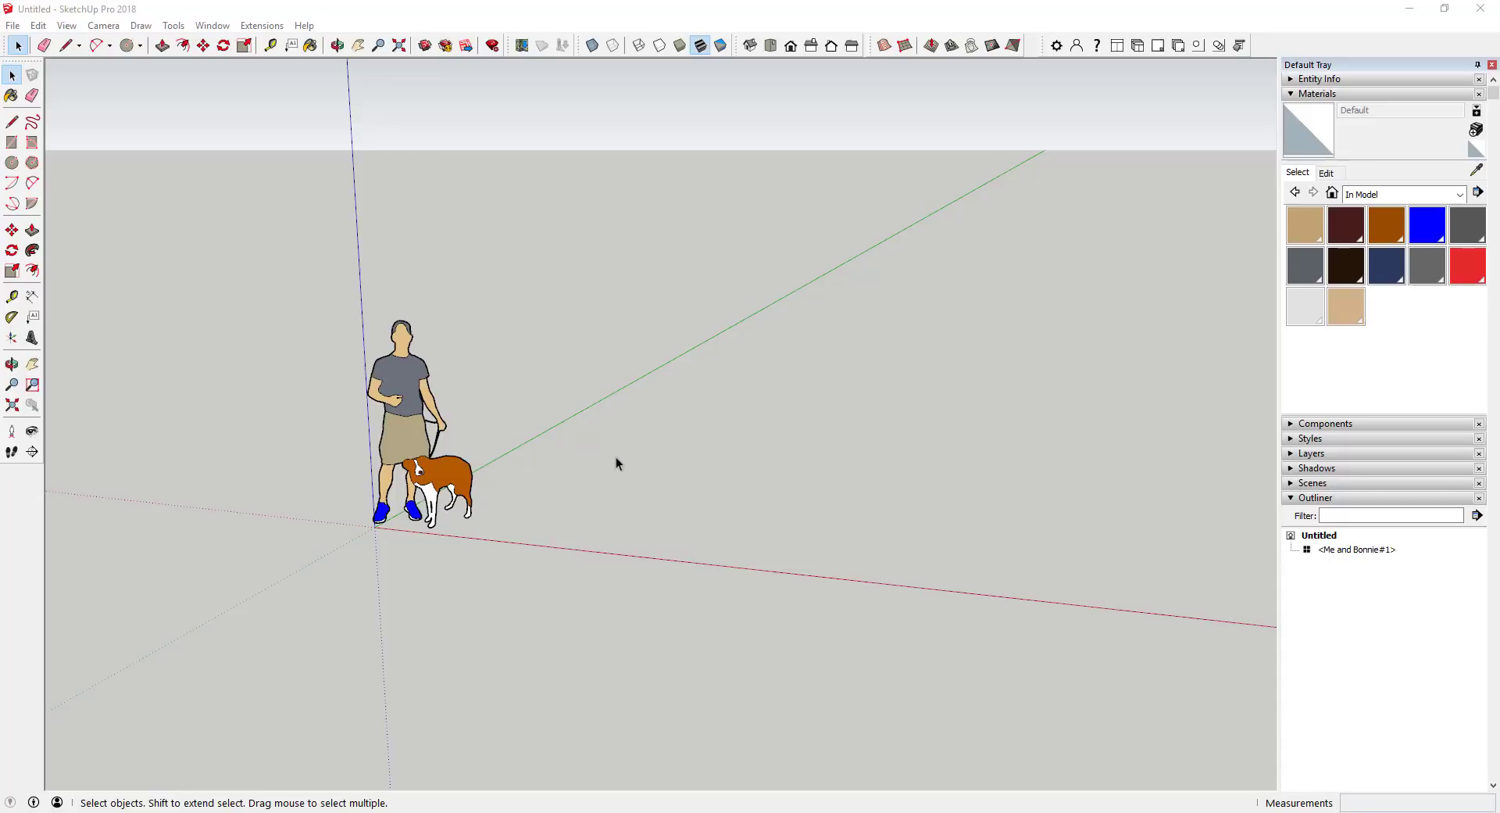
# Zoom and orbit the view to frame the figure at the origin
pyautogui.scroll(-2, 916, 425)
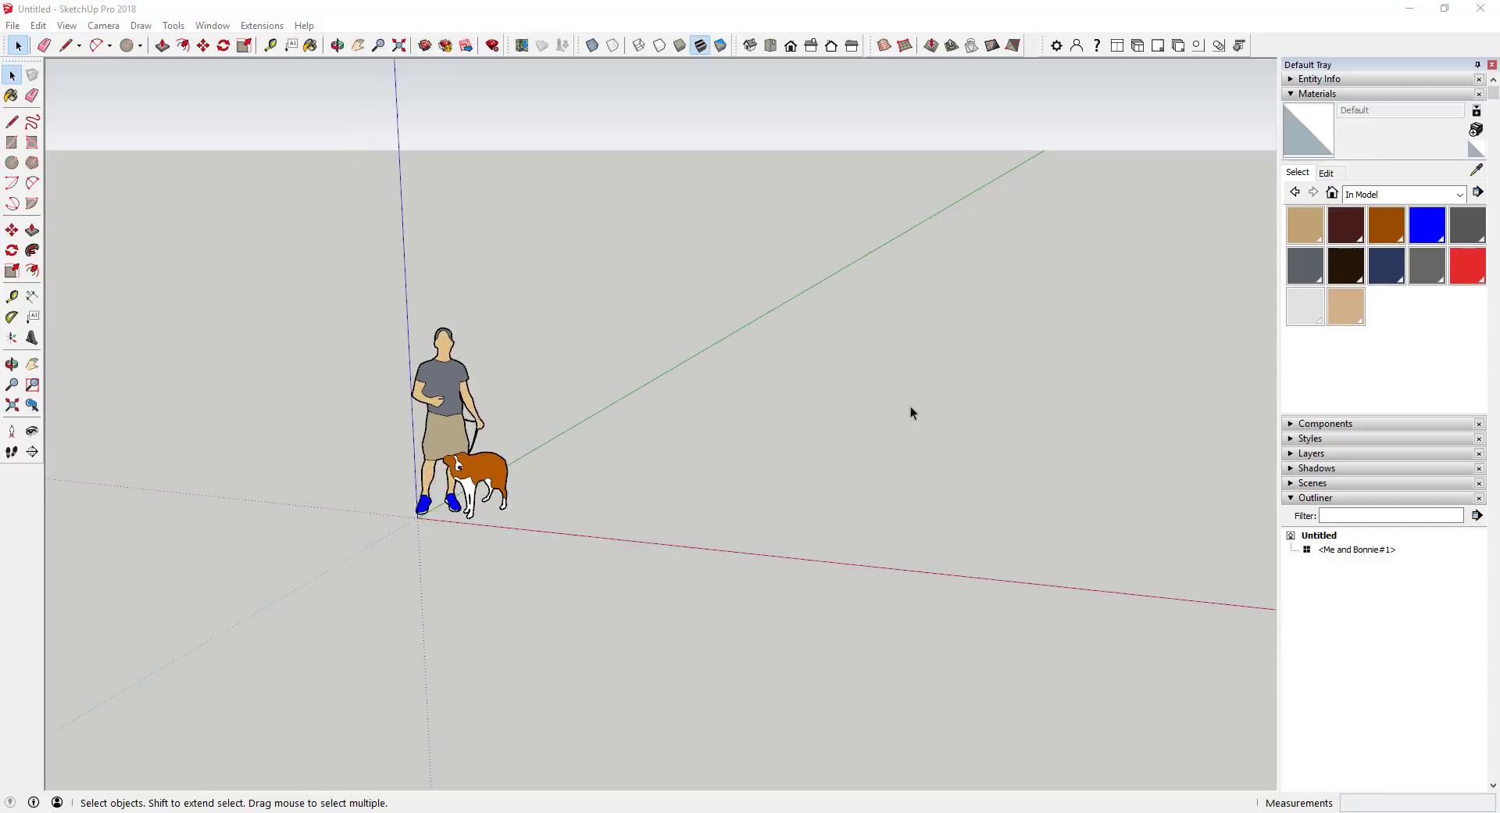
pyautogui.scroll(1, 865, 408)
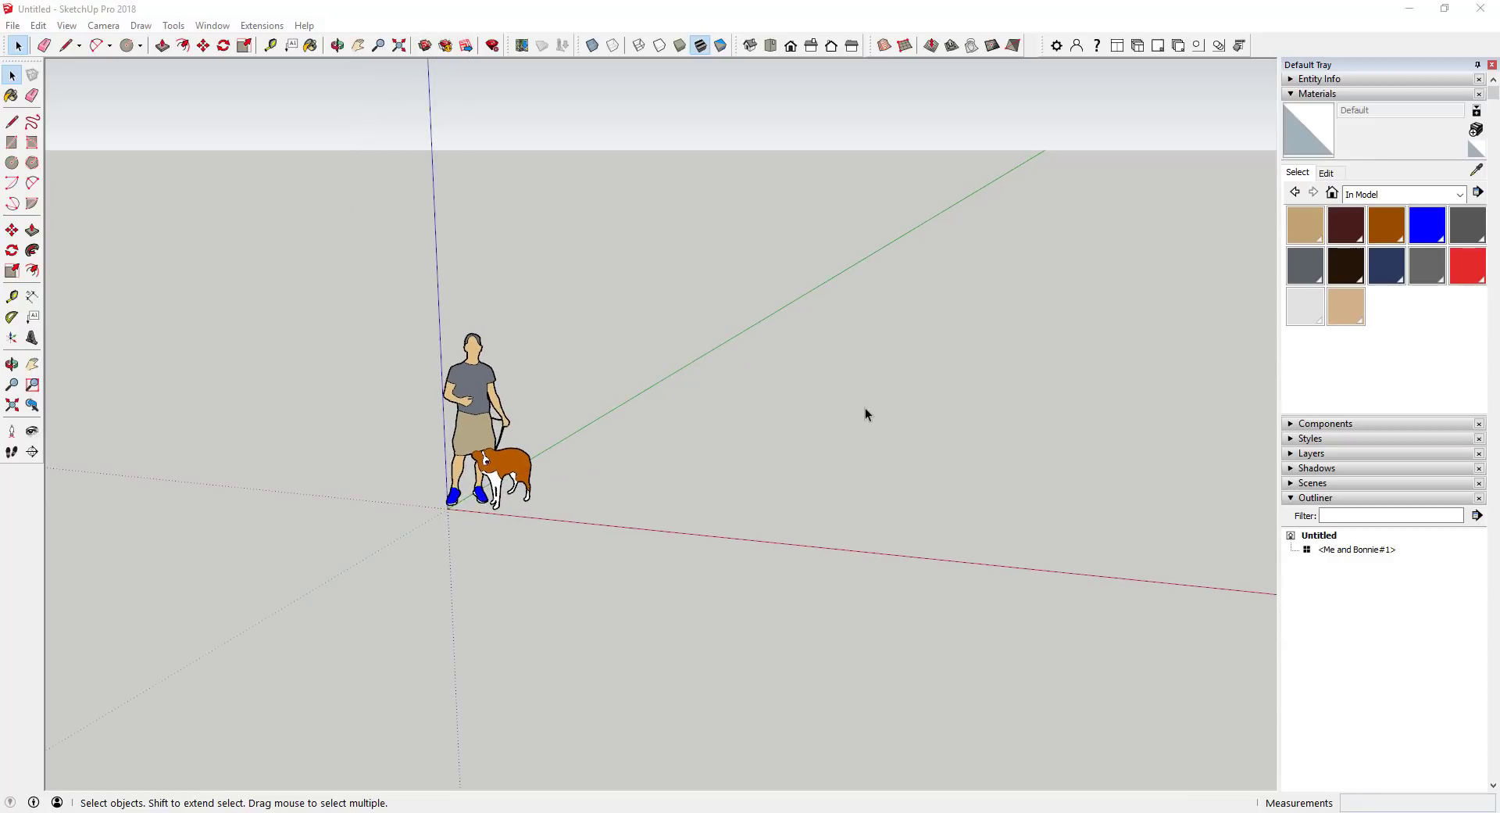
pyautogui.moveTo(894, 419); pyautogui.dragTo(918, 437, button='middle')
pyautogui.scroll(1, 872, 459)
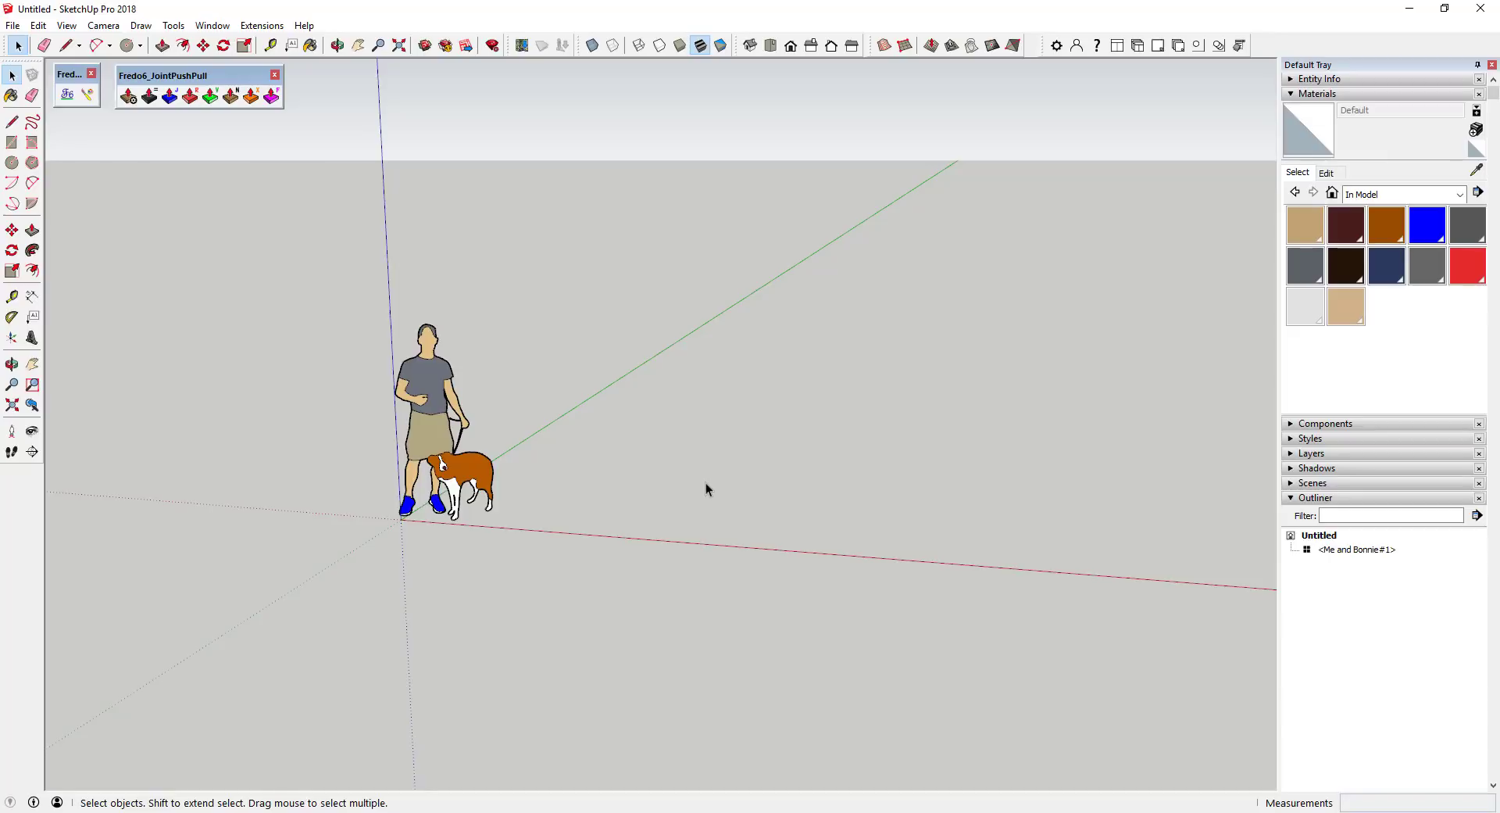
# Draw a ground circle with its radius along the red axis and mark its centre with Find Center
pyautogui.press('c')
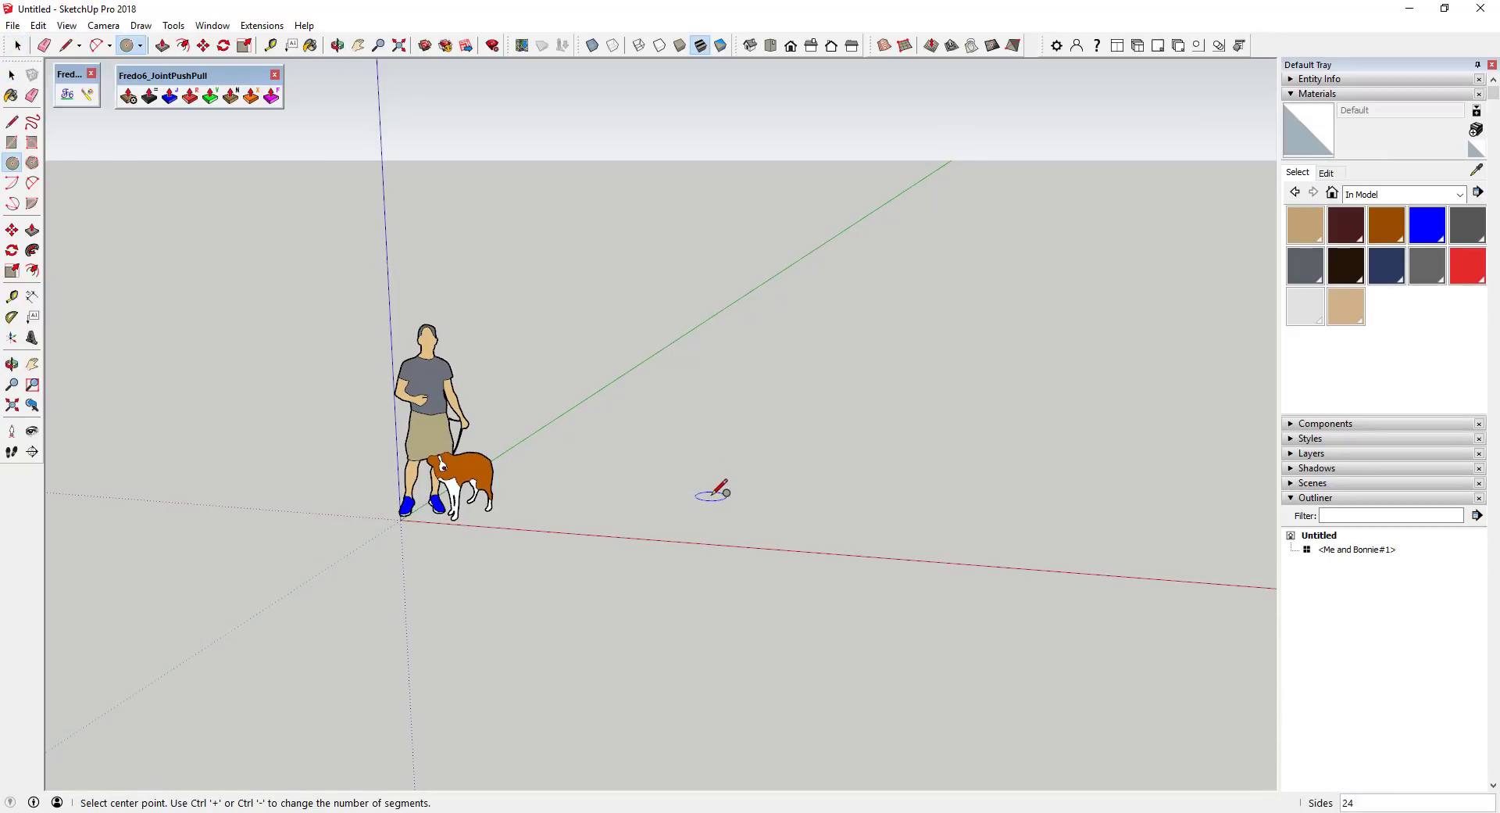
pyautogui.click(714, 495)
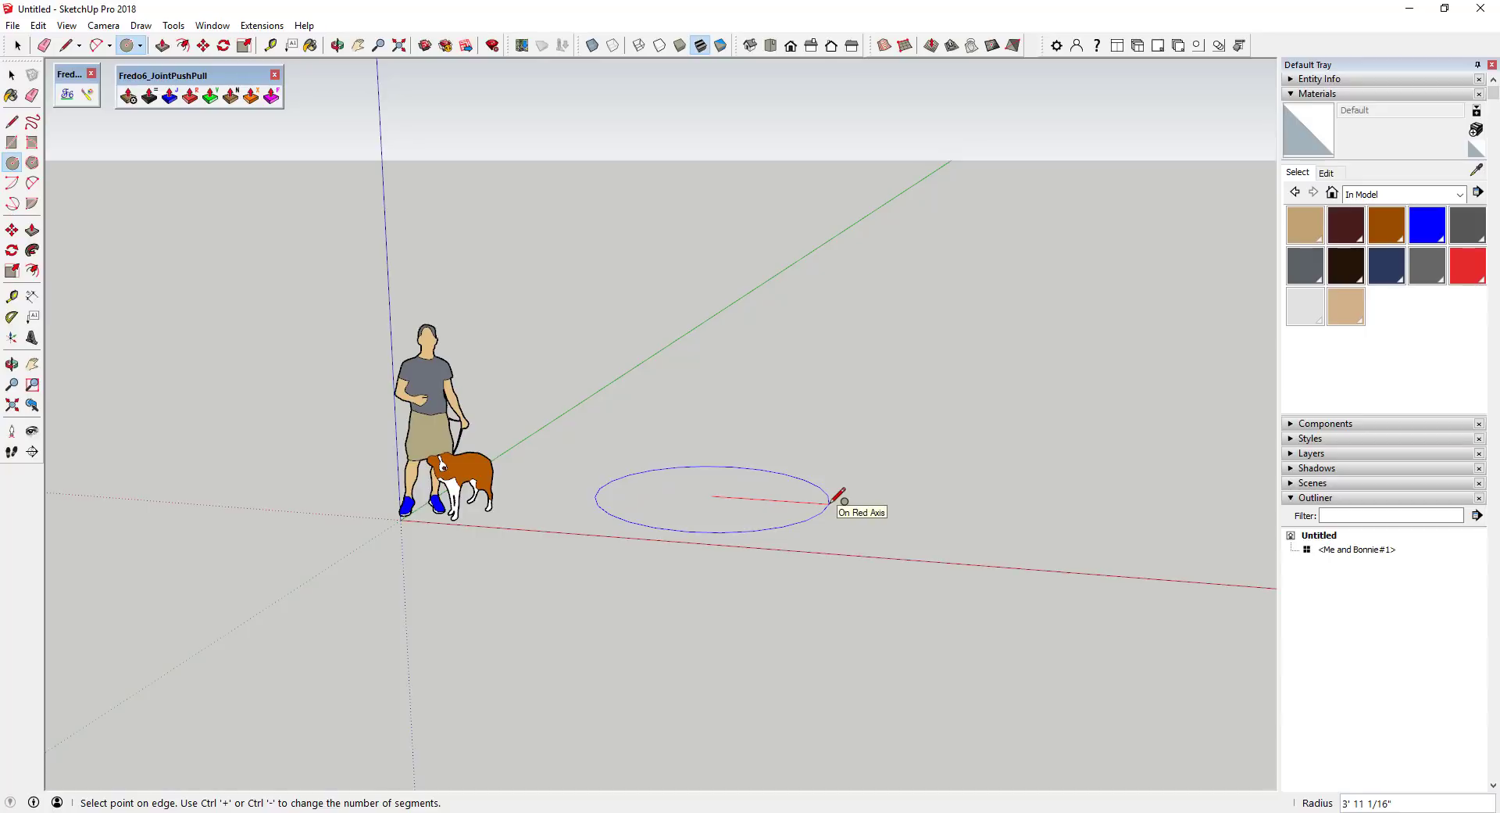
pyautogui.click(831, 498)
pyautogui.press('space')
pyautogui.scroll(2, 750, 504)
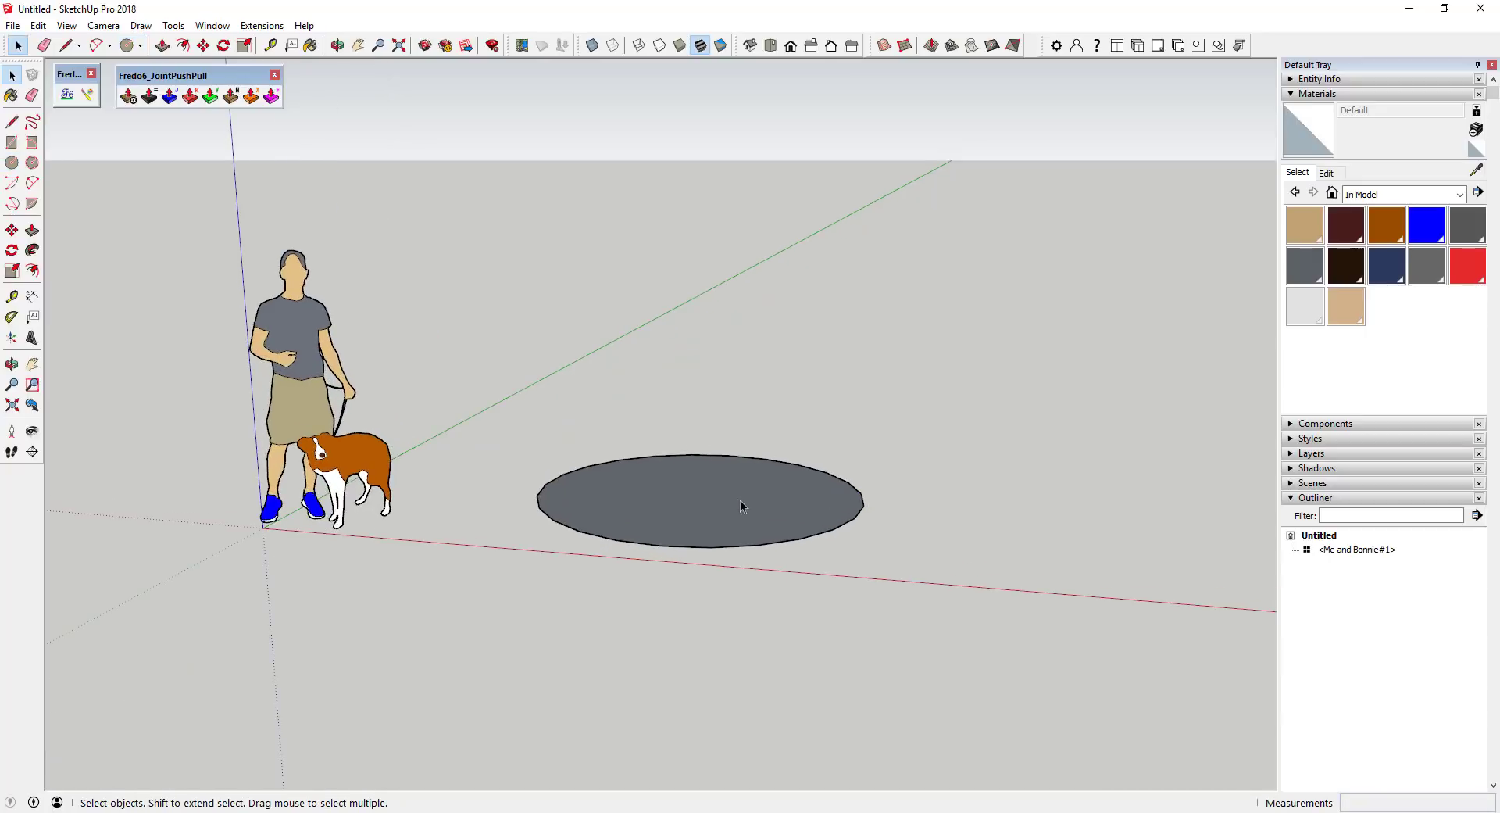
pyautogui.press('l')
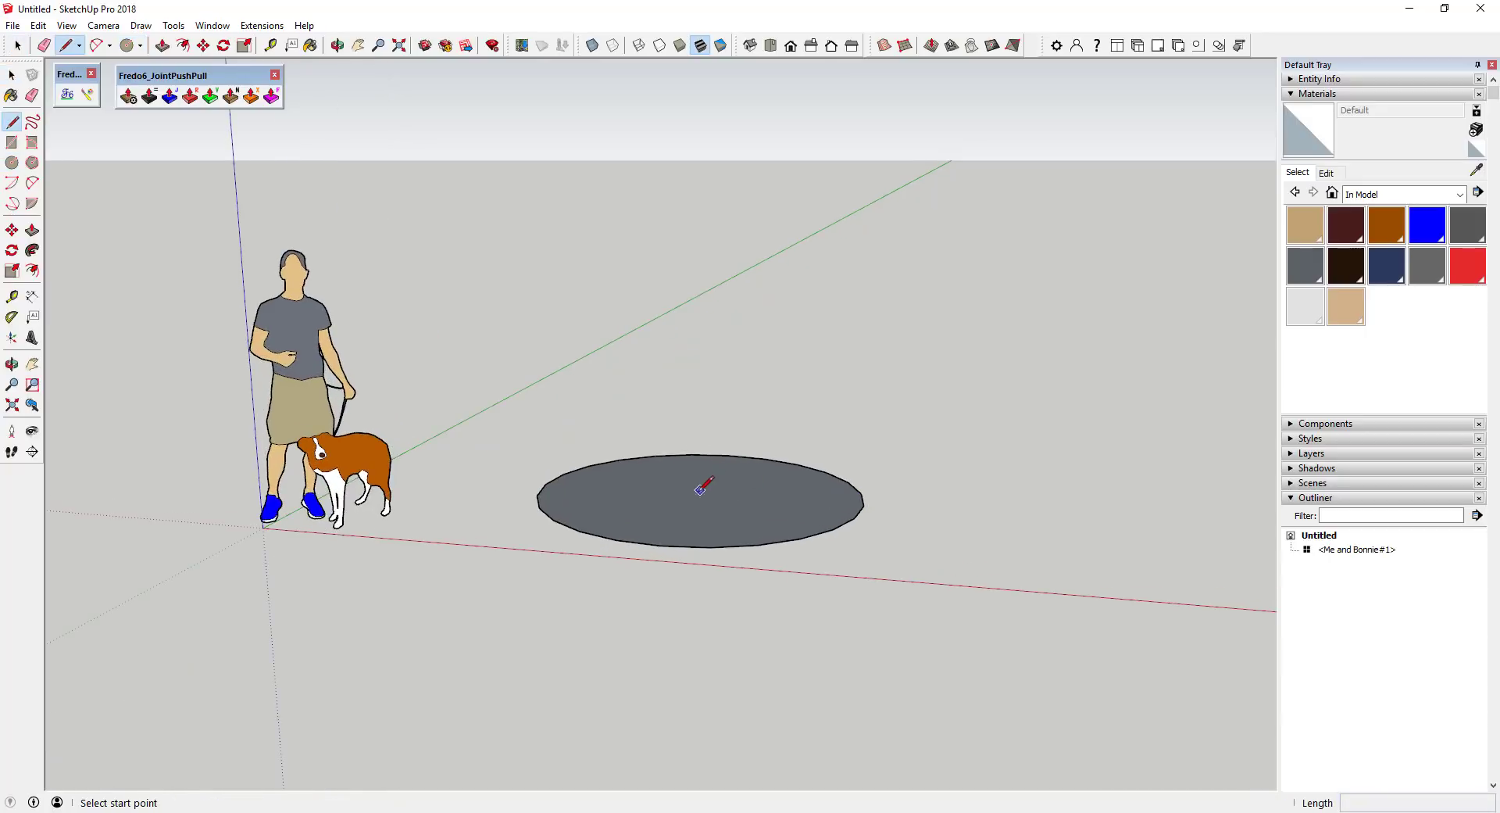
pyautogui.press('space')
pyautogui.rightClick(705, 494)
pyautogui.click(649, 467)
pyautogui.doubleClick(646, 467)
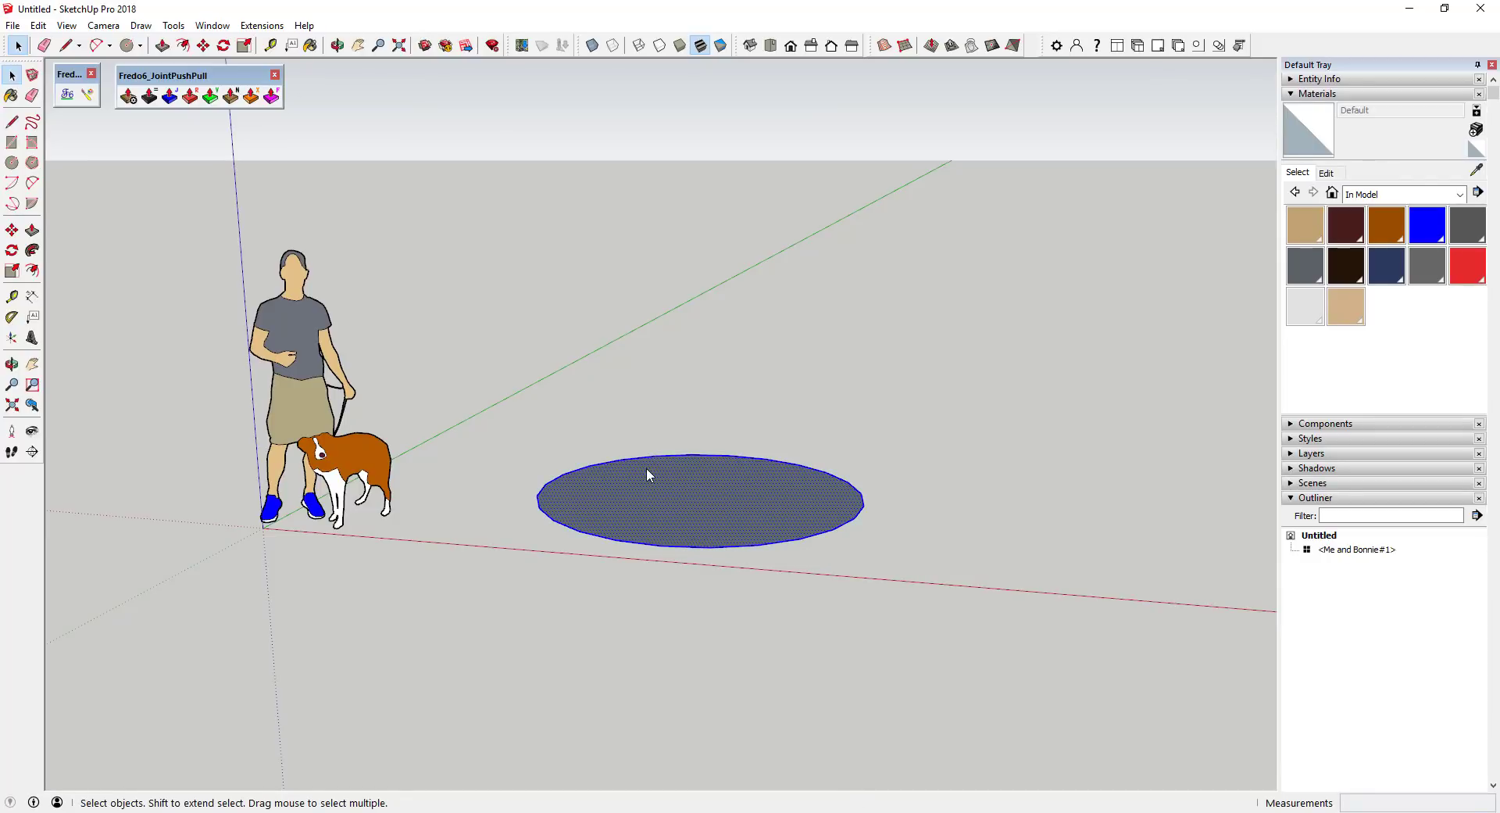
pyautogui.rightClick(645, 467)
pyautogui.click(719, 331)
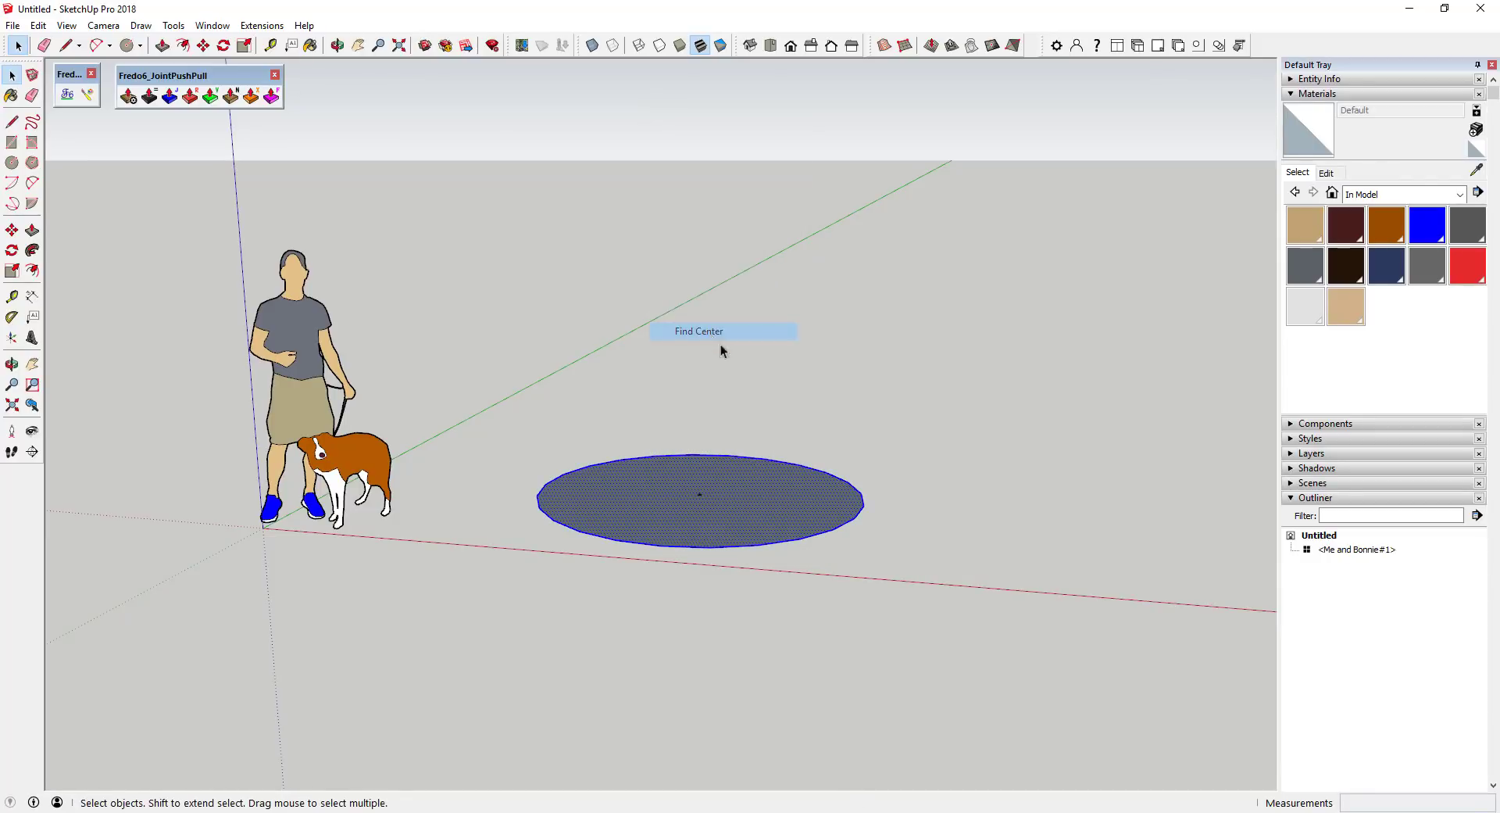
# Draw a vertical line up from the centre and a rectangle from the circle's edge to its top
pyautogui.press('l')
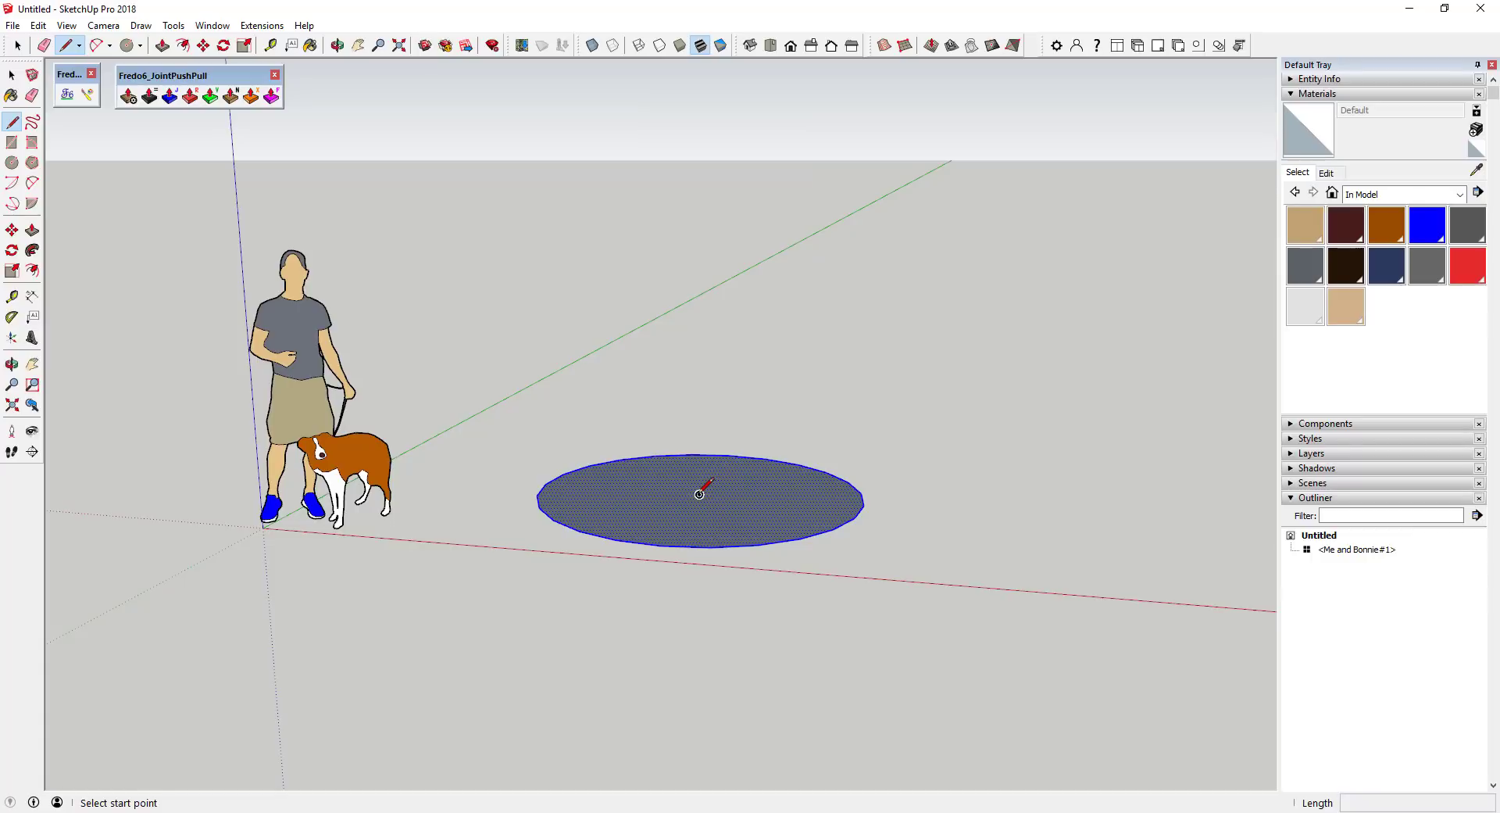
pyautogui.click(699, 493)
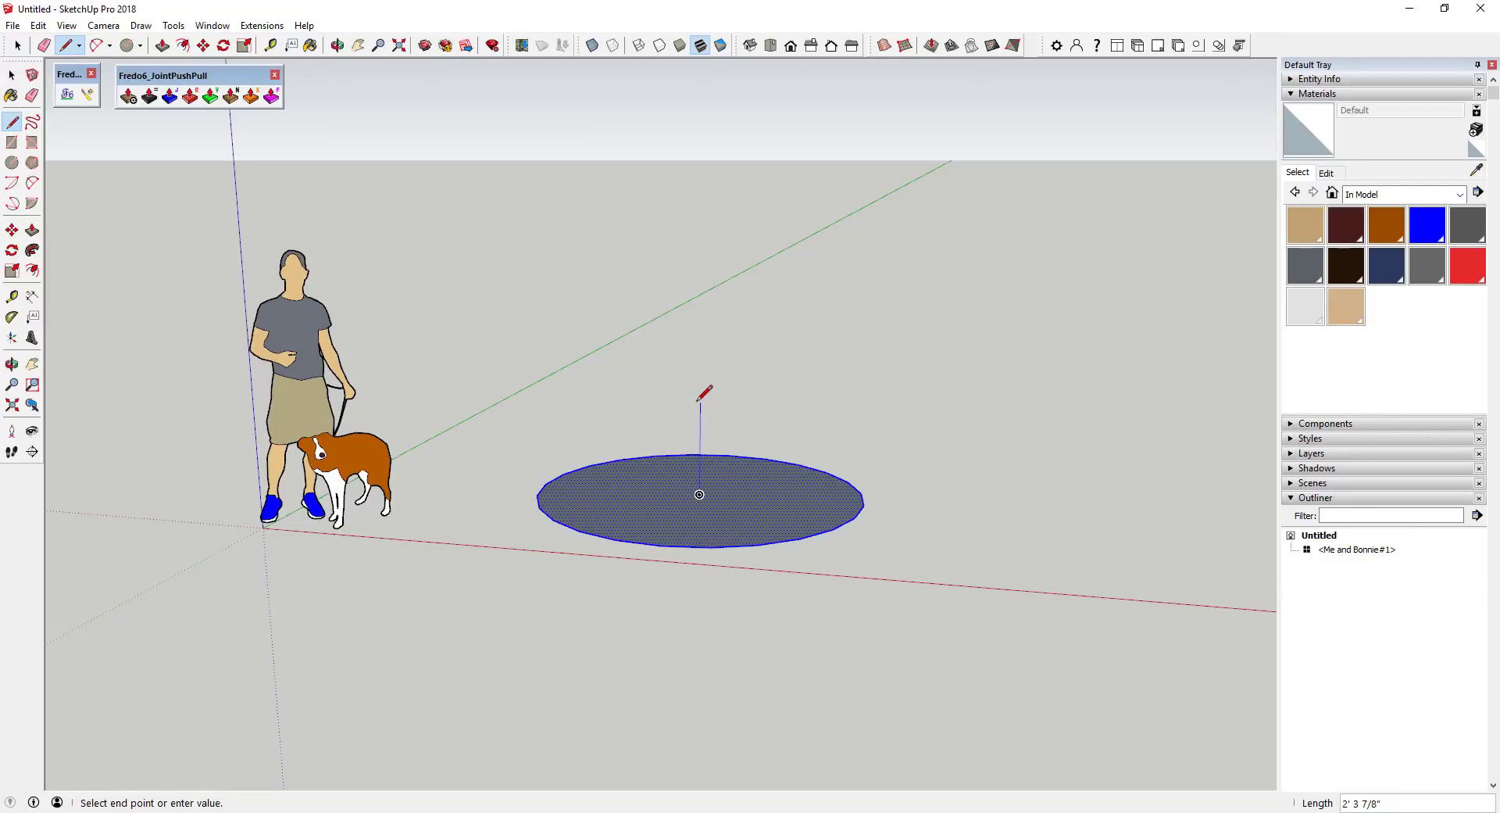
pyautogui.click(699, 403)
pyautogui.press('space')
pyautogui.press('r')
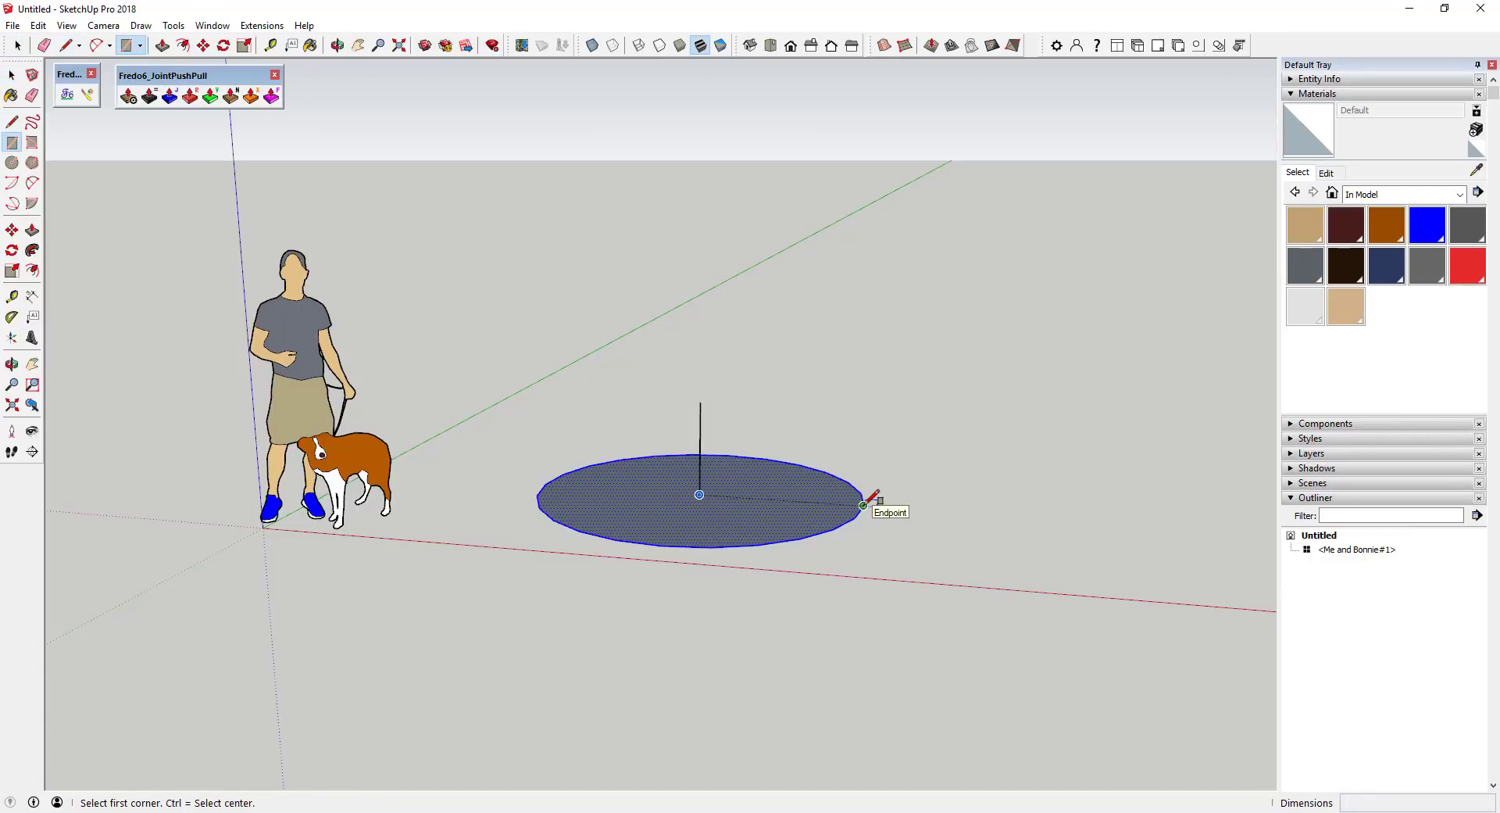
pyautogui.click(864, 505)
pyautogui.click(700, 401)
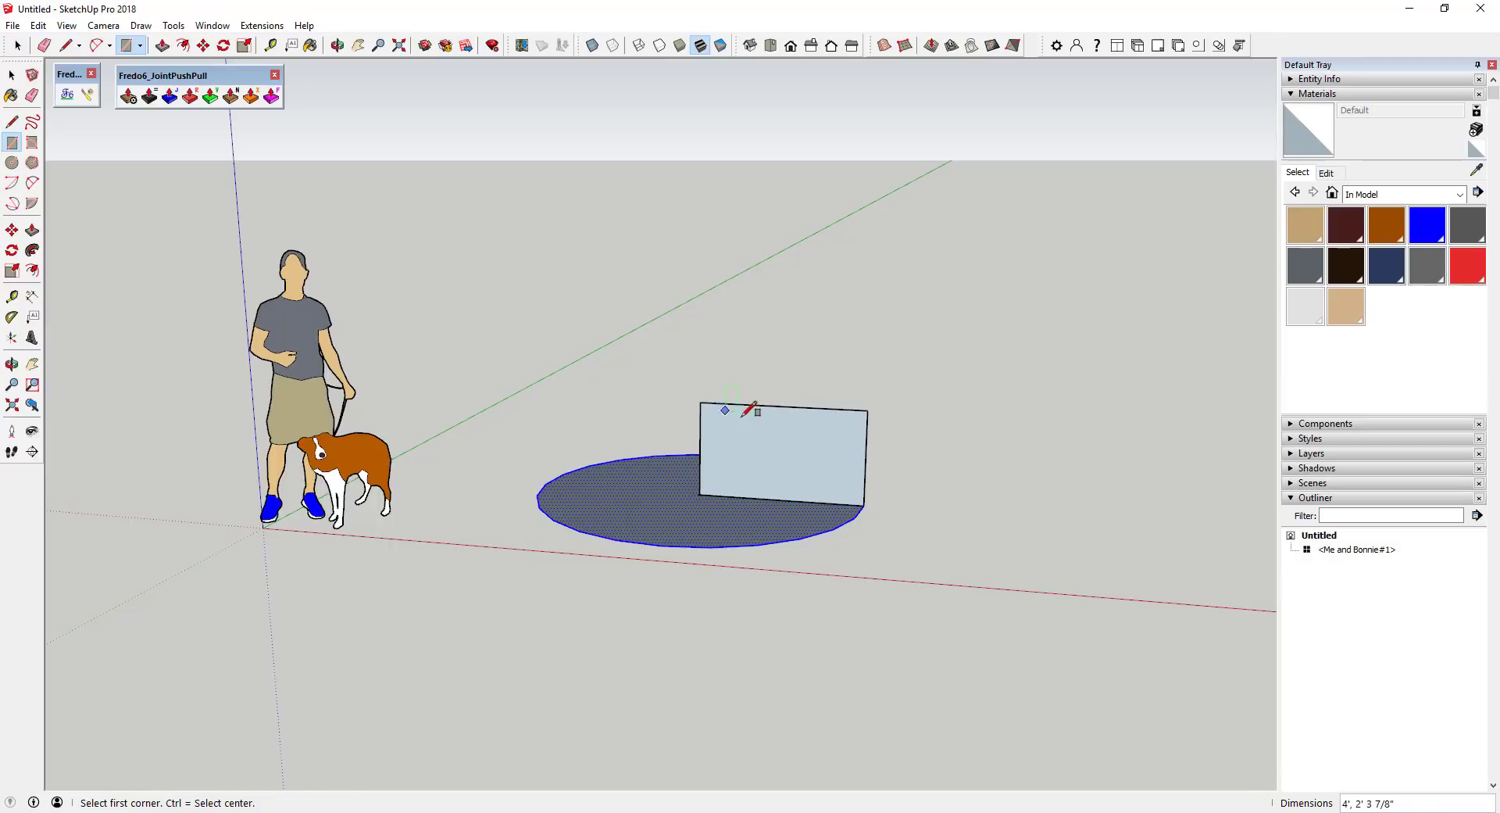
pyautogui.scroll(2, 953, 454)
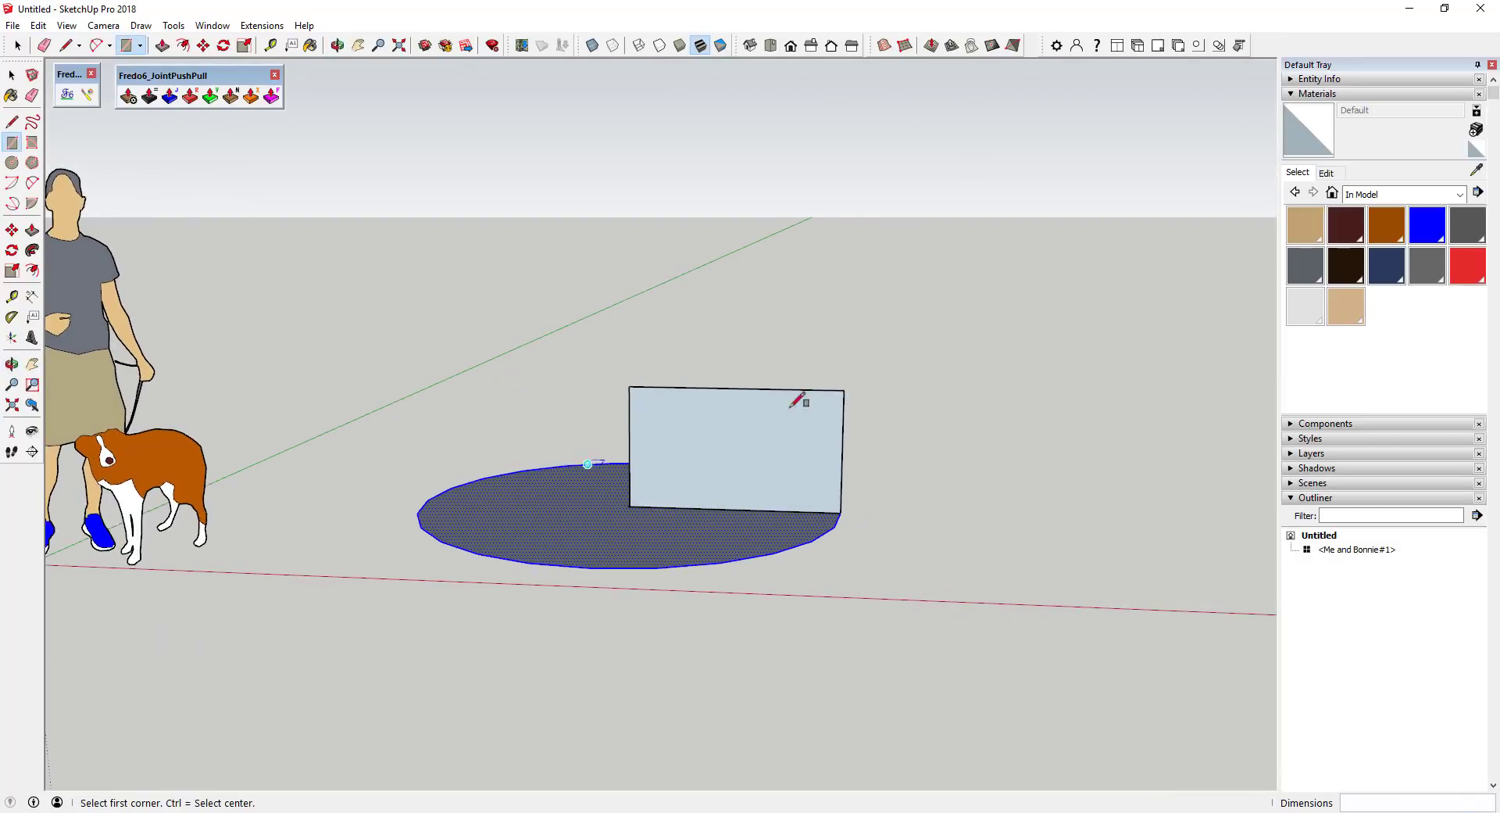
pyautogui.press('space')
# Add a two-point arc across the rectangle, erase its top and right edges, and select the quarter-arc face
pyautogui.press('a')
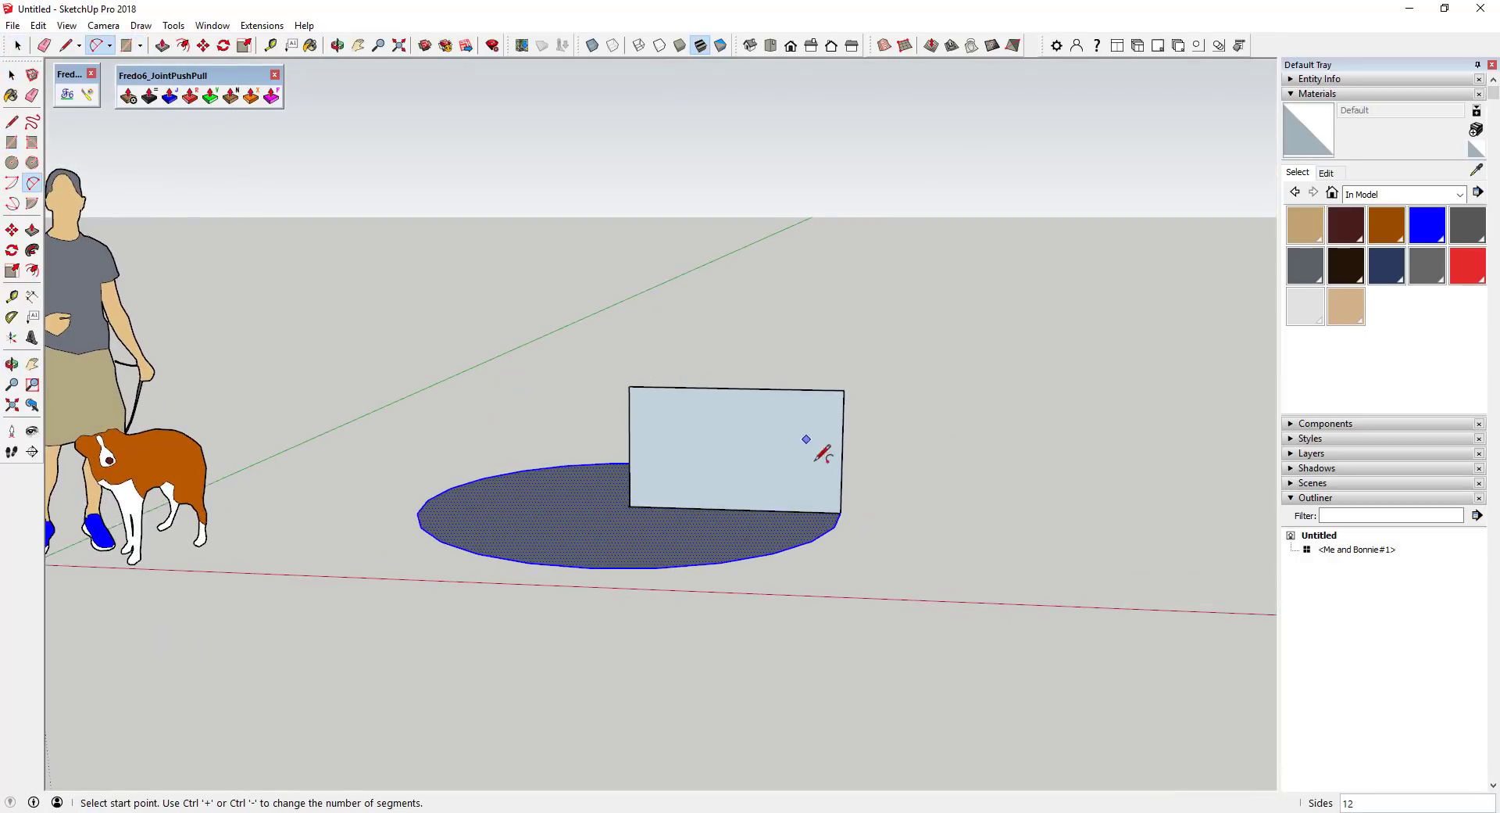
pyautogui.click(630, 386)
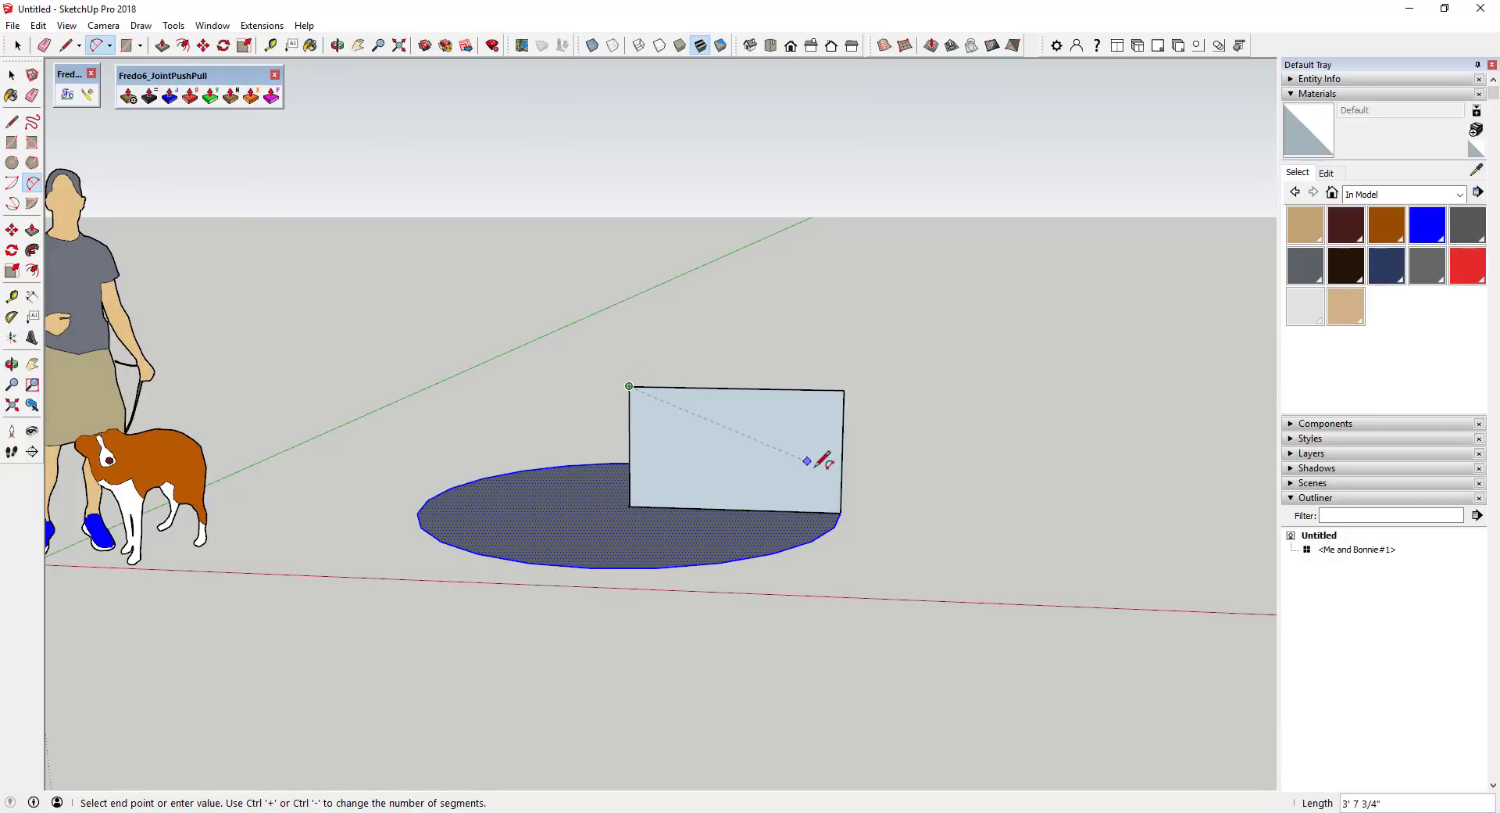
pyautogui.click(840, 512)
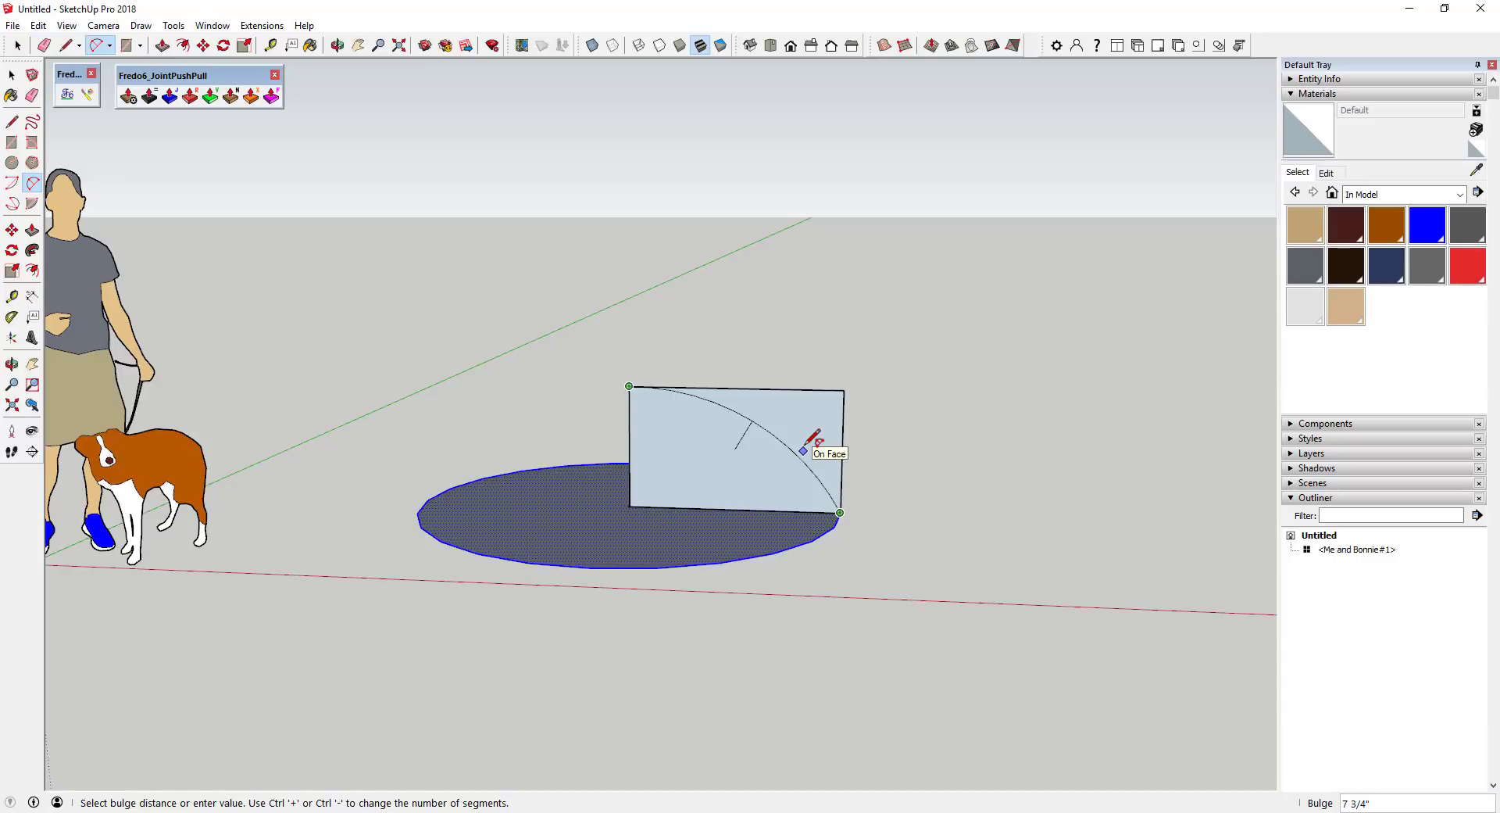
pyautogui.click(811, 439)
pyautogui.press('e')
pyautogui.moveTo(869, 413); pyautogui.dragTo(781, 367)
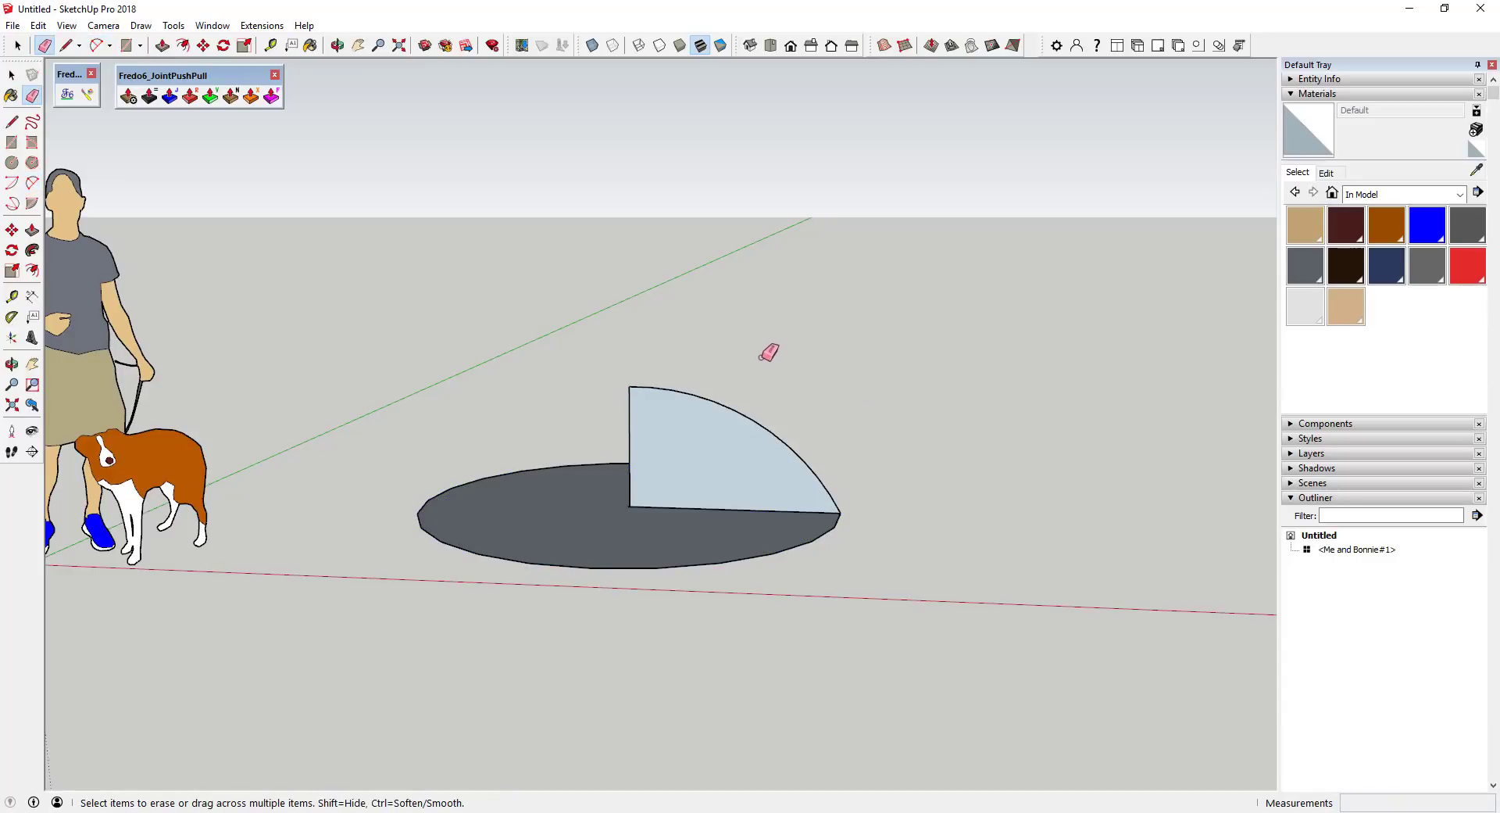
pyautogui.press('space')
pyautogui.click(737, 439)
# Copy the disc straight up the blue axis using Move with Ctrl
pyautogui.moveTo(856, 464); pyautogui.dragTo(680, 477, button='middle')
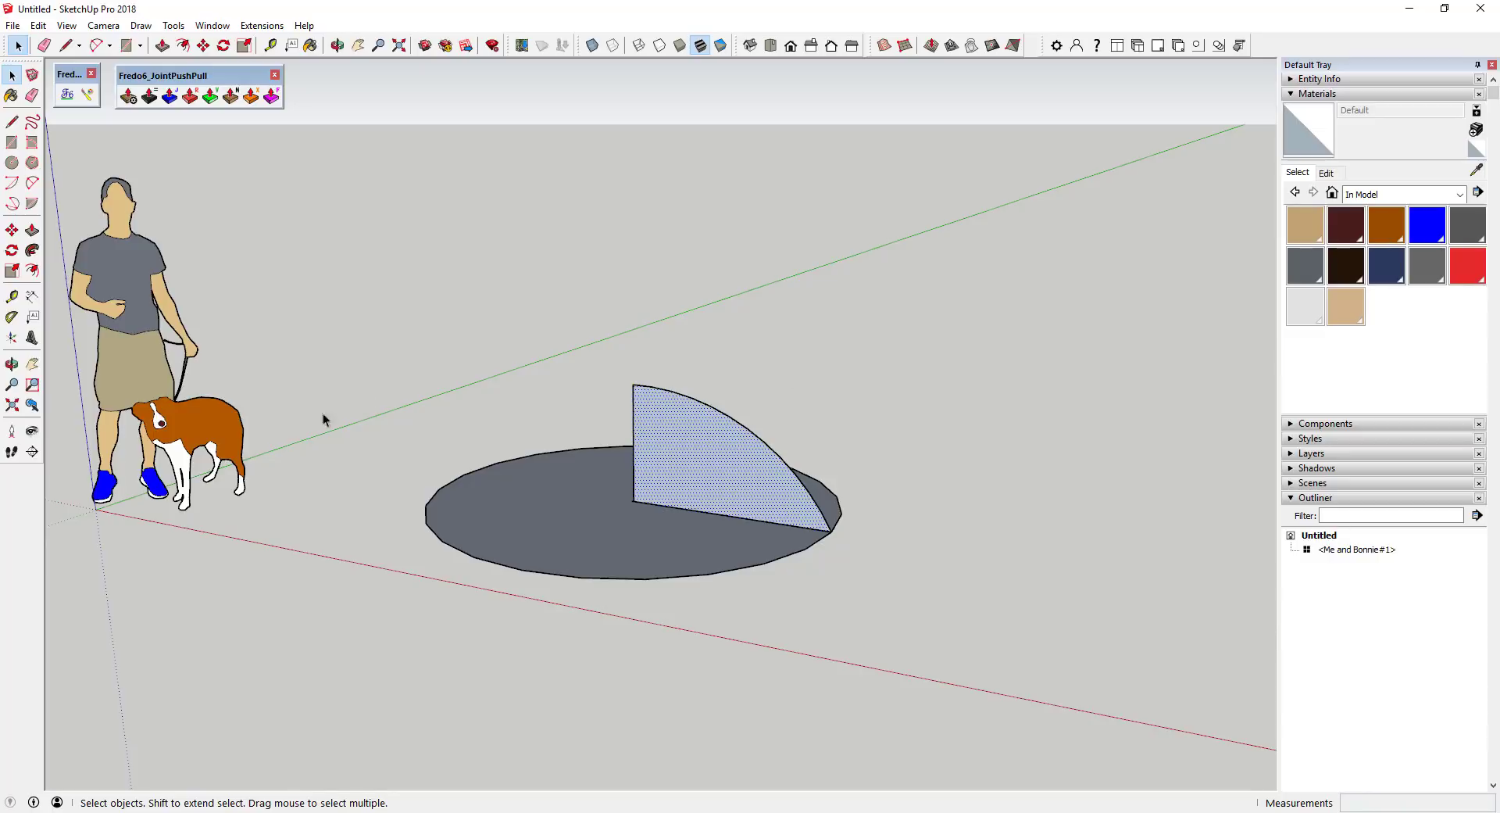
pyautogui.moveTo(536, 520); pyautogui.dragTo(660, 503, button='middle')
pyautogui.scroll(-3, 696, 508)
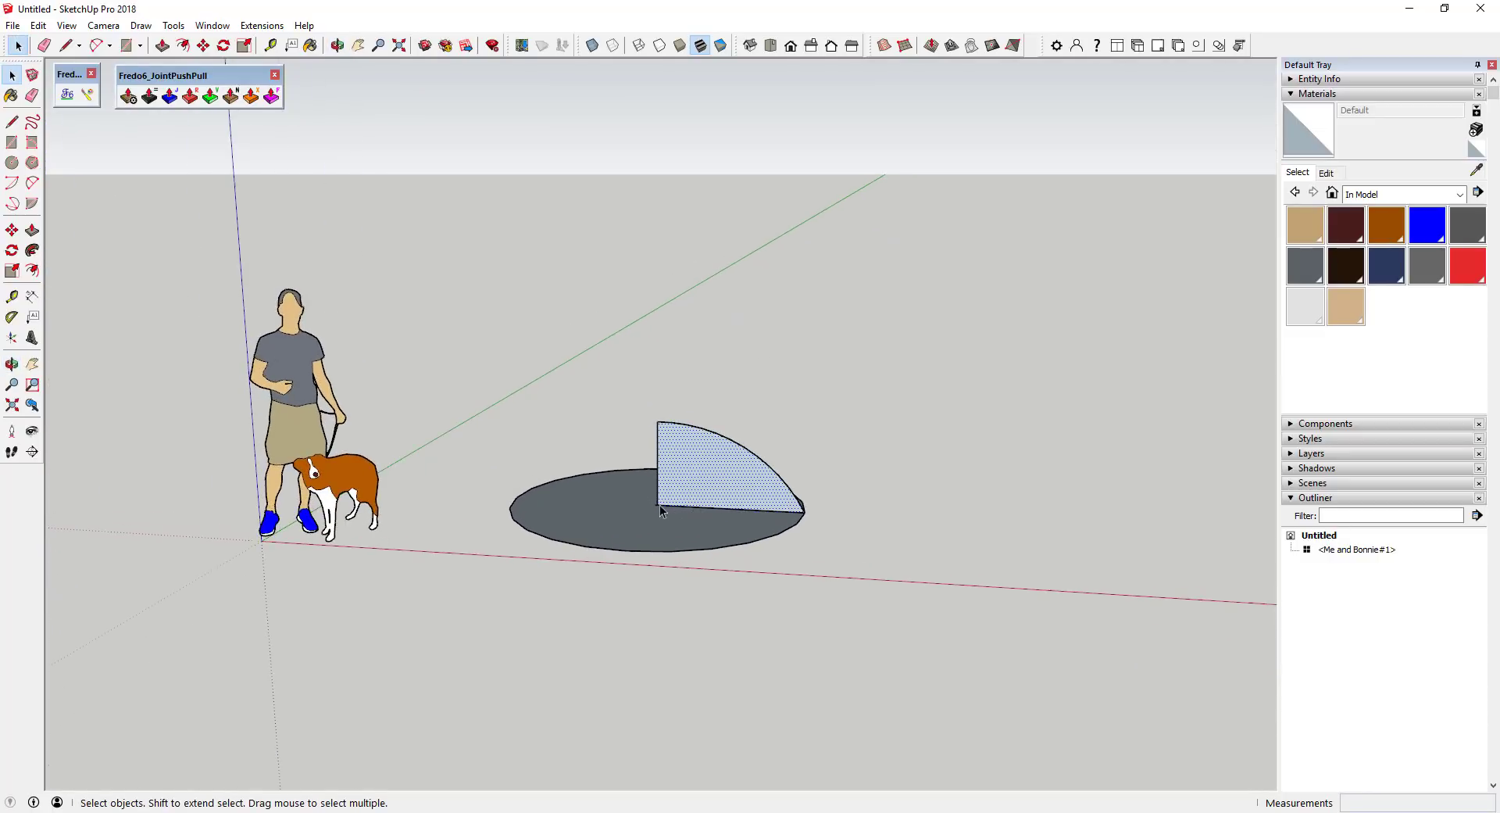
pyautogui.click(624, 522)
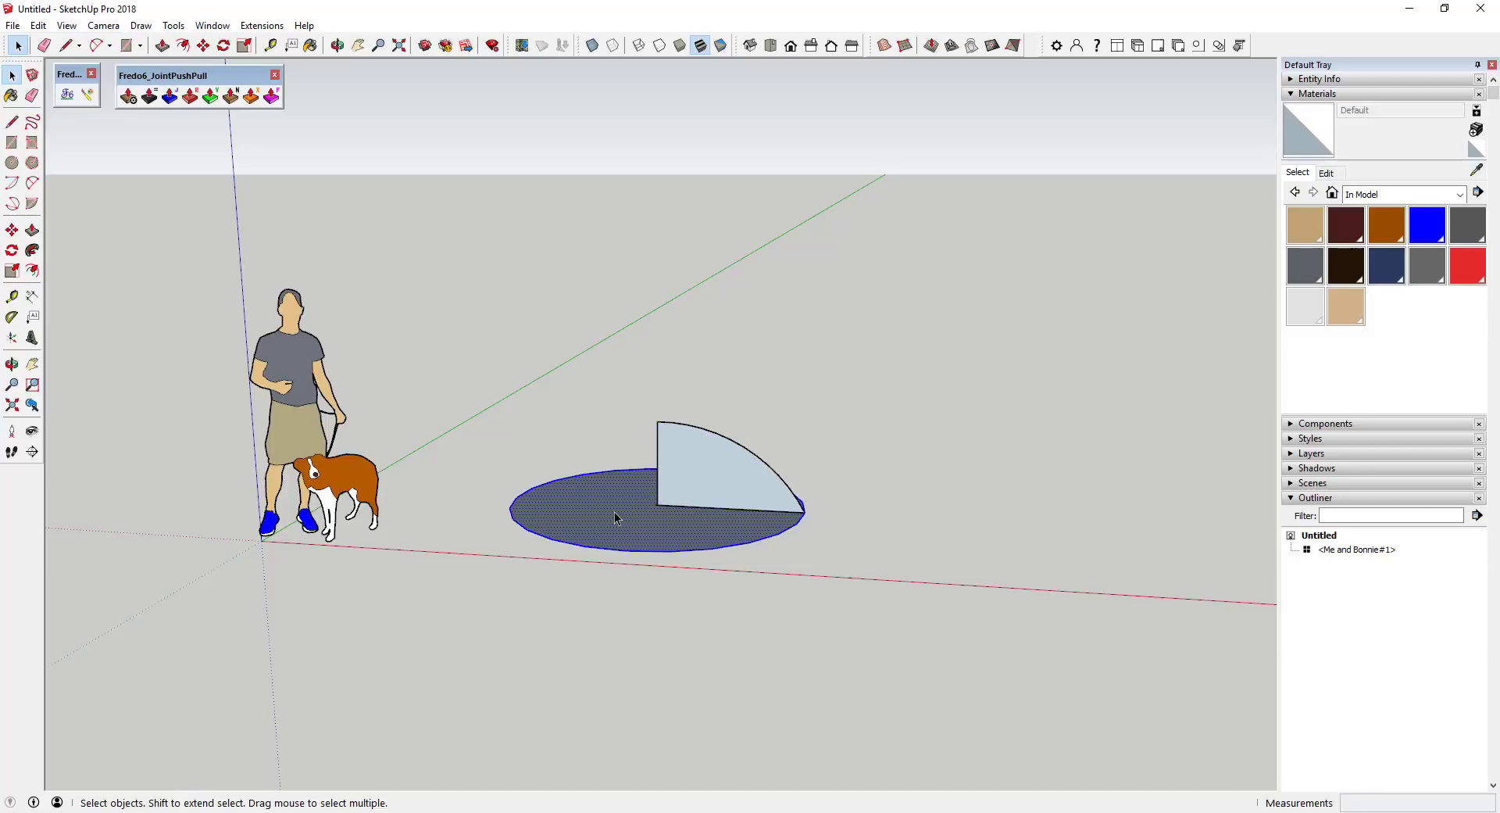
pyautogui.press('m')
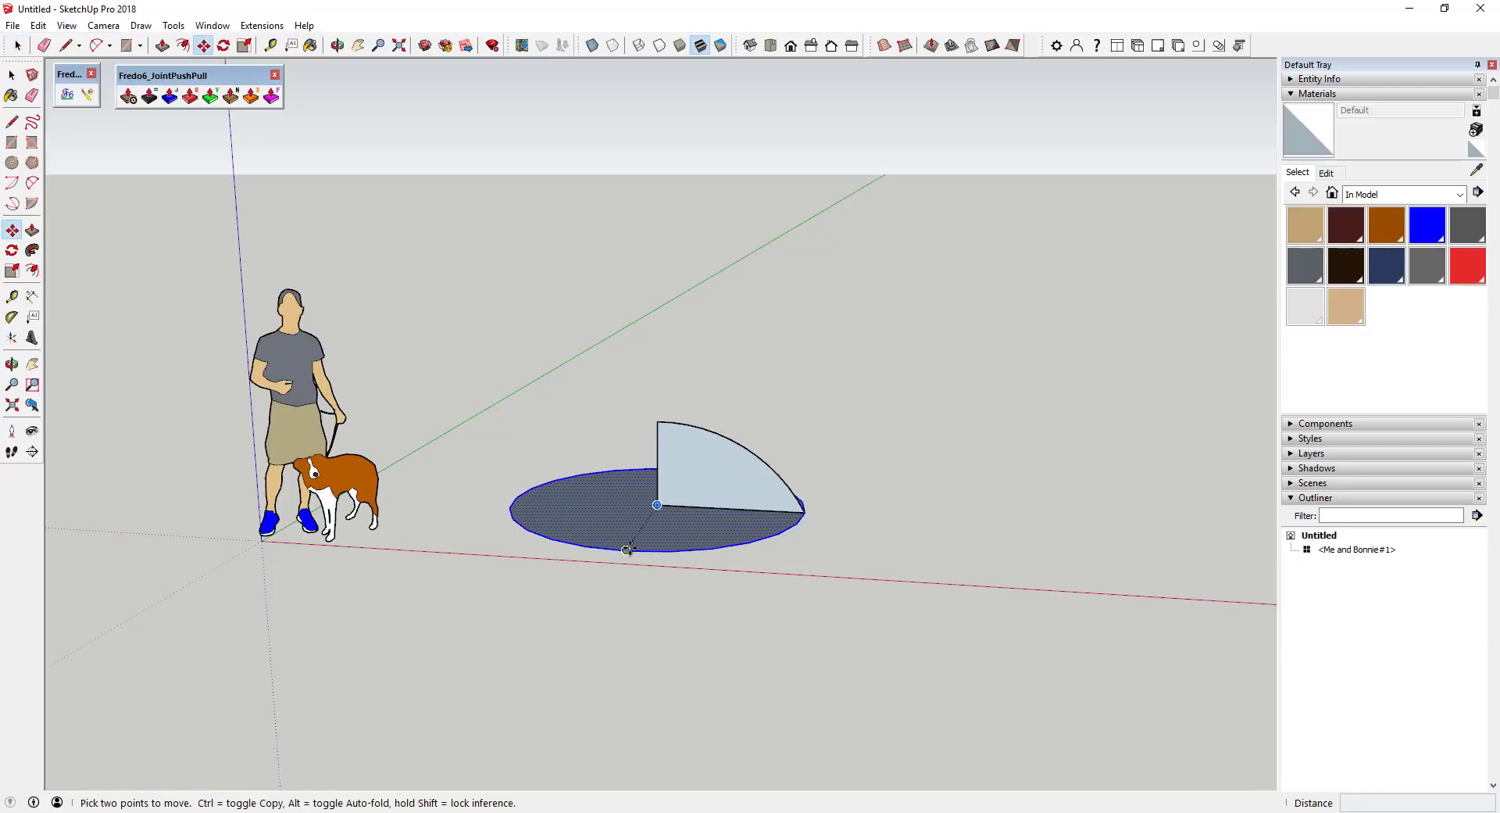
pyautogui.press('ctrl')
pyautogui.click(626, 550)
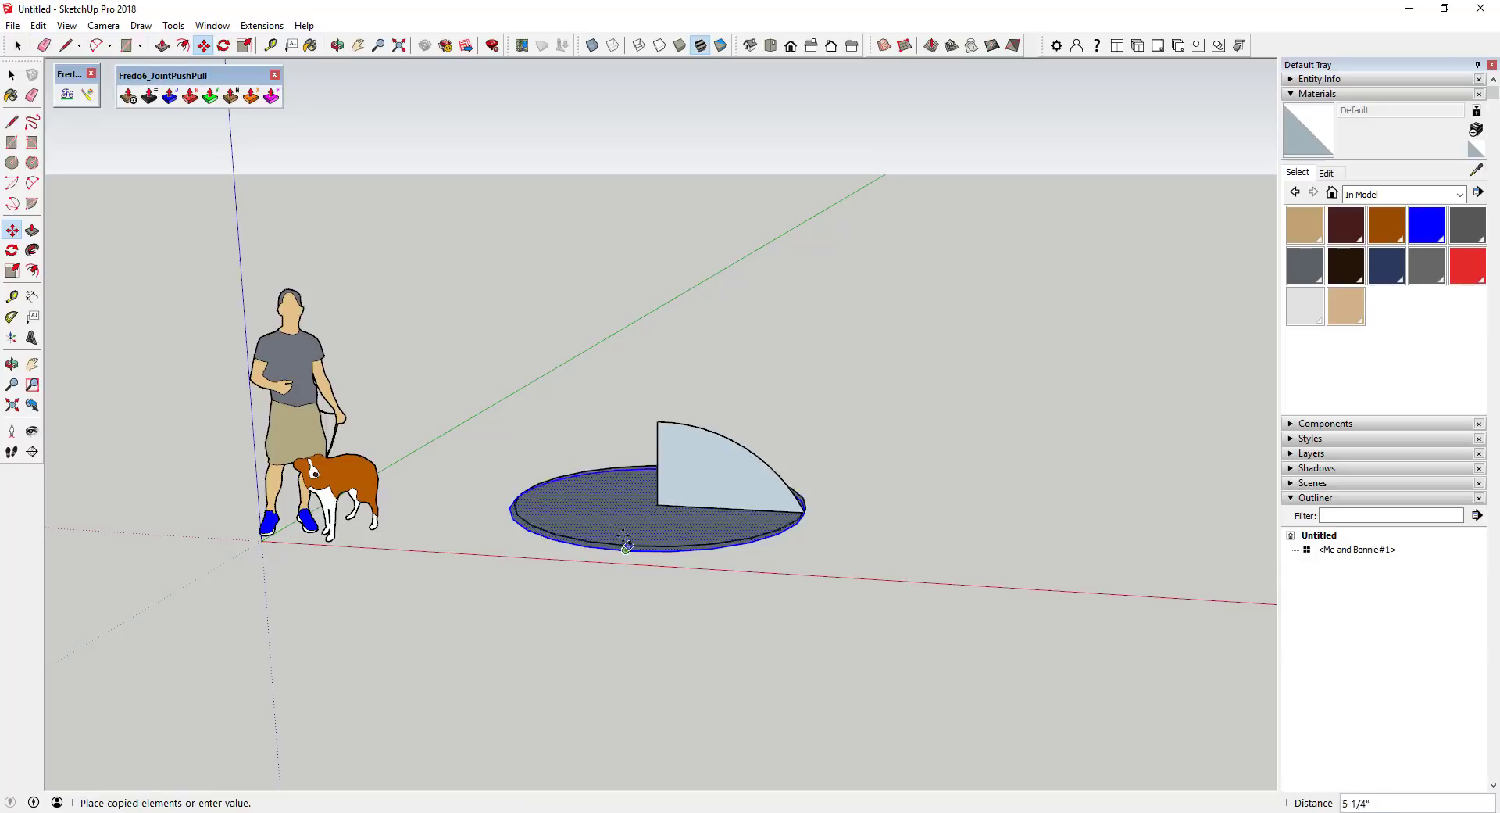
pyautogui.click(617, 328)
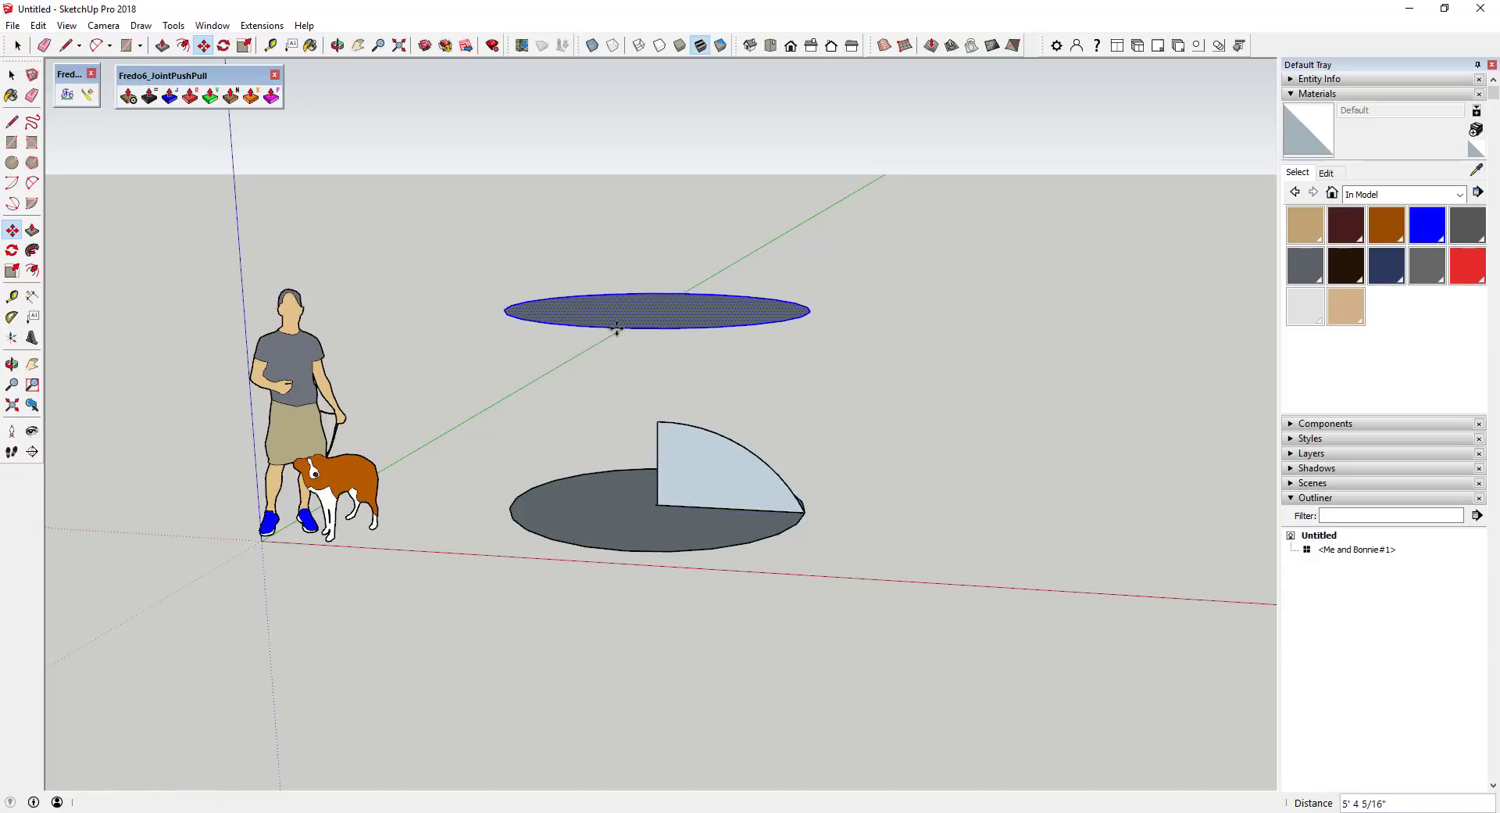
pyautogui.press('space')
# Select the lower disc with its edge and orbit to look down on both discs
pyautogui.doubleClick(632, 512)
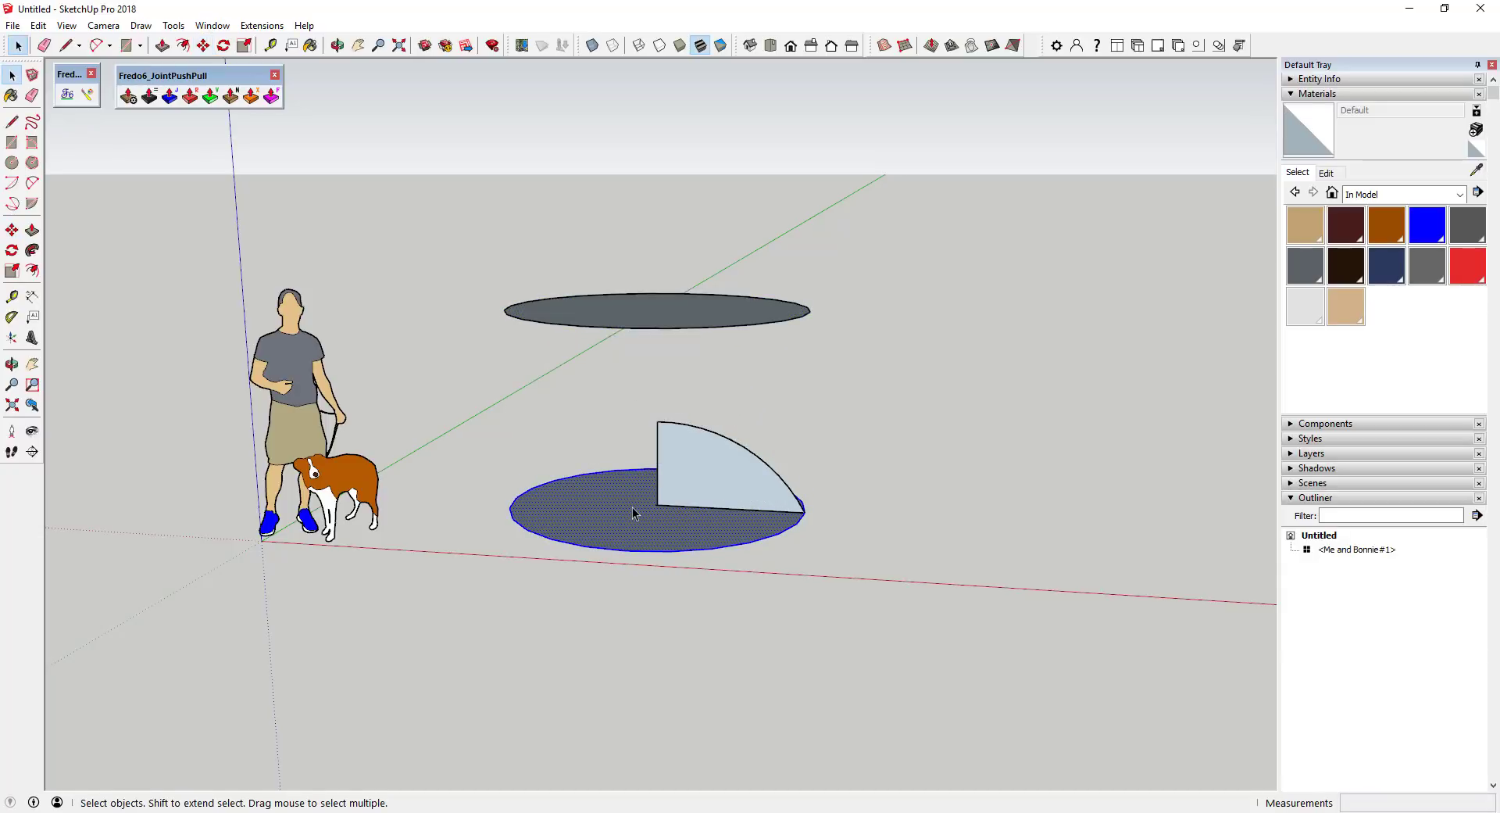
pyautogui.press('m')
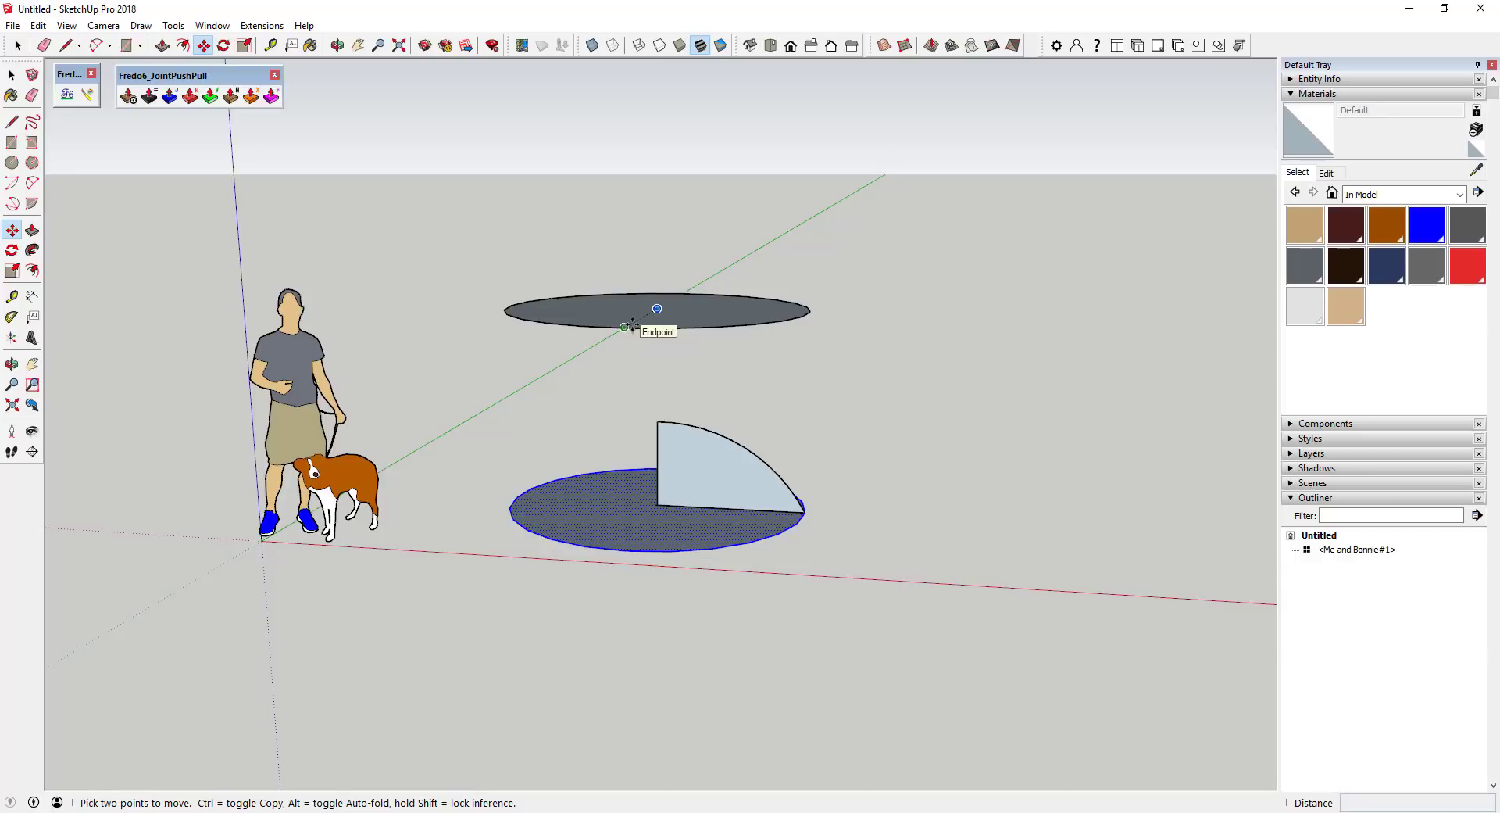
pyautogui.press('o')
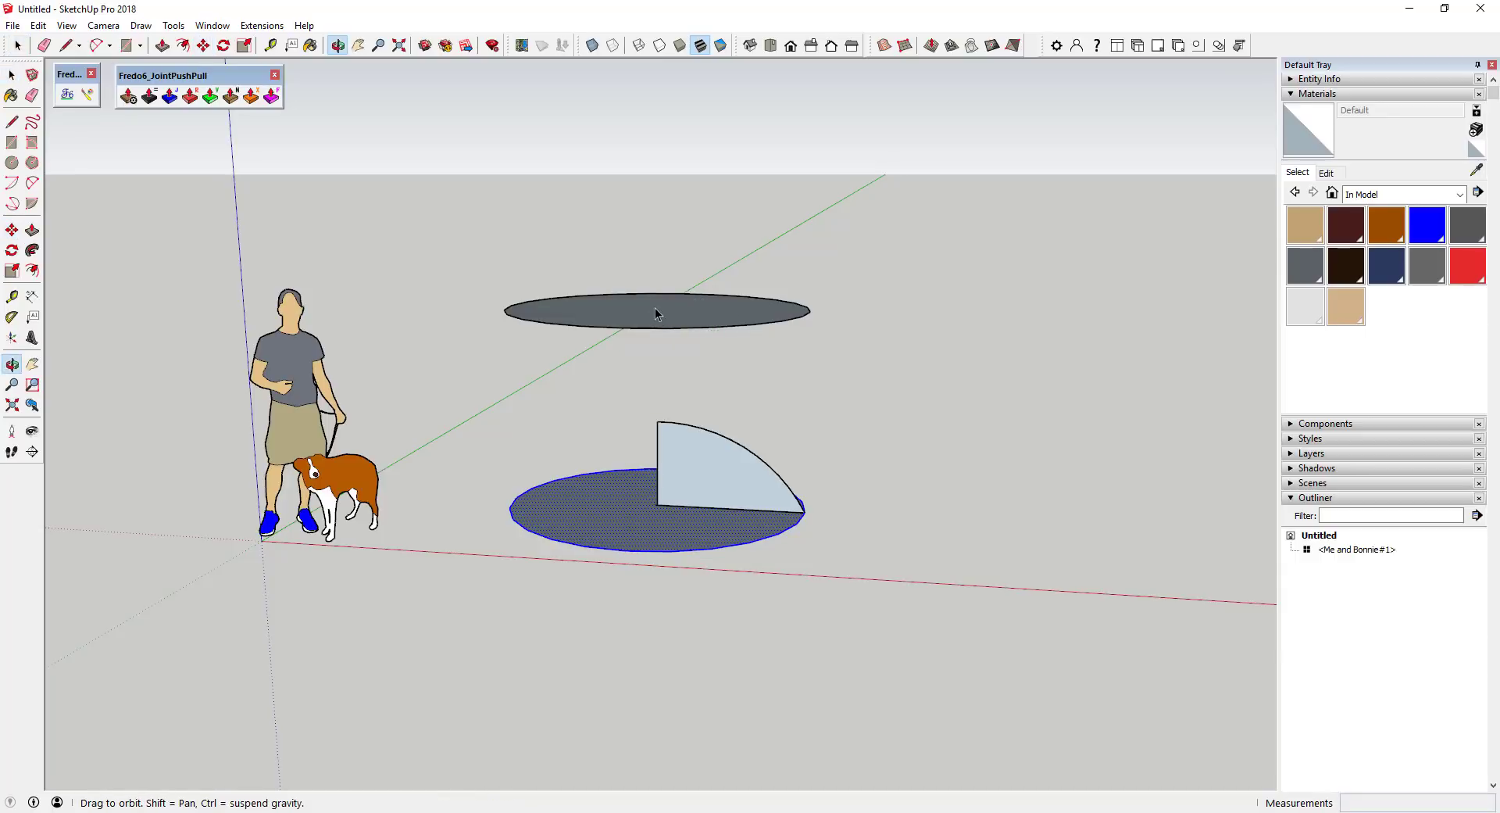
pyautogui.moveTo(655, 308); pyautogui.dragTo(665, 287)
pyautogui.press('space')
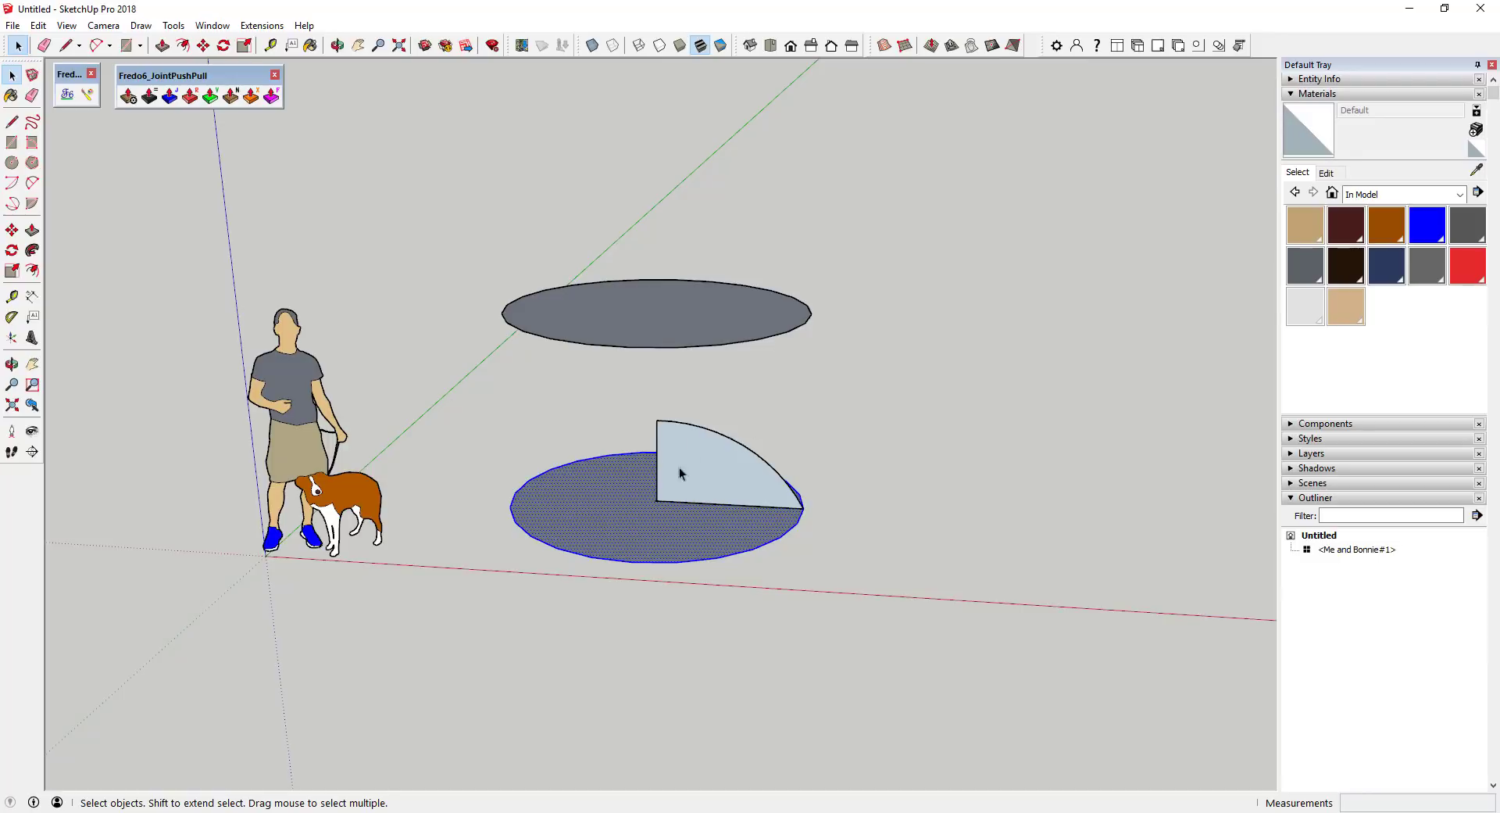
# Select the lower disc and sweep the quarter-arc profile around it with Follow Me
pyautogui.scroll(3, 833, 513)
pyautogui.click(883, 468)
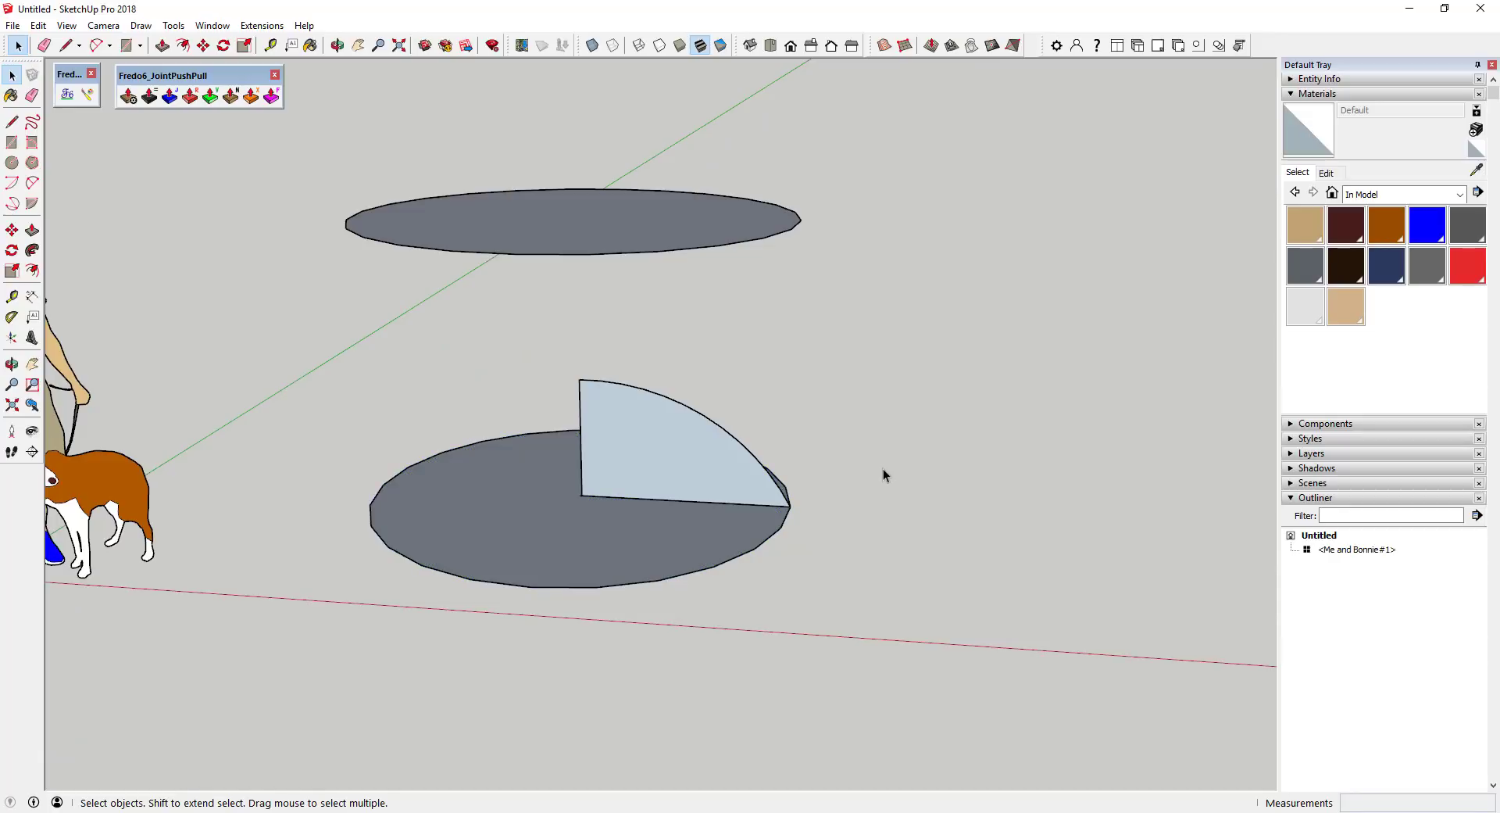
pyautogui.press('o')
pyautogui.moveTo(752, 482); pyautogui.dragTo(567, 508)
pyautogui.press('space')
pyautogui.click(506, 516)
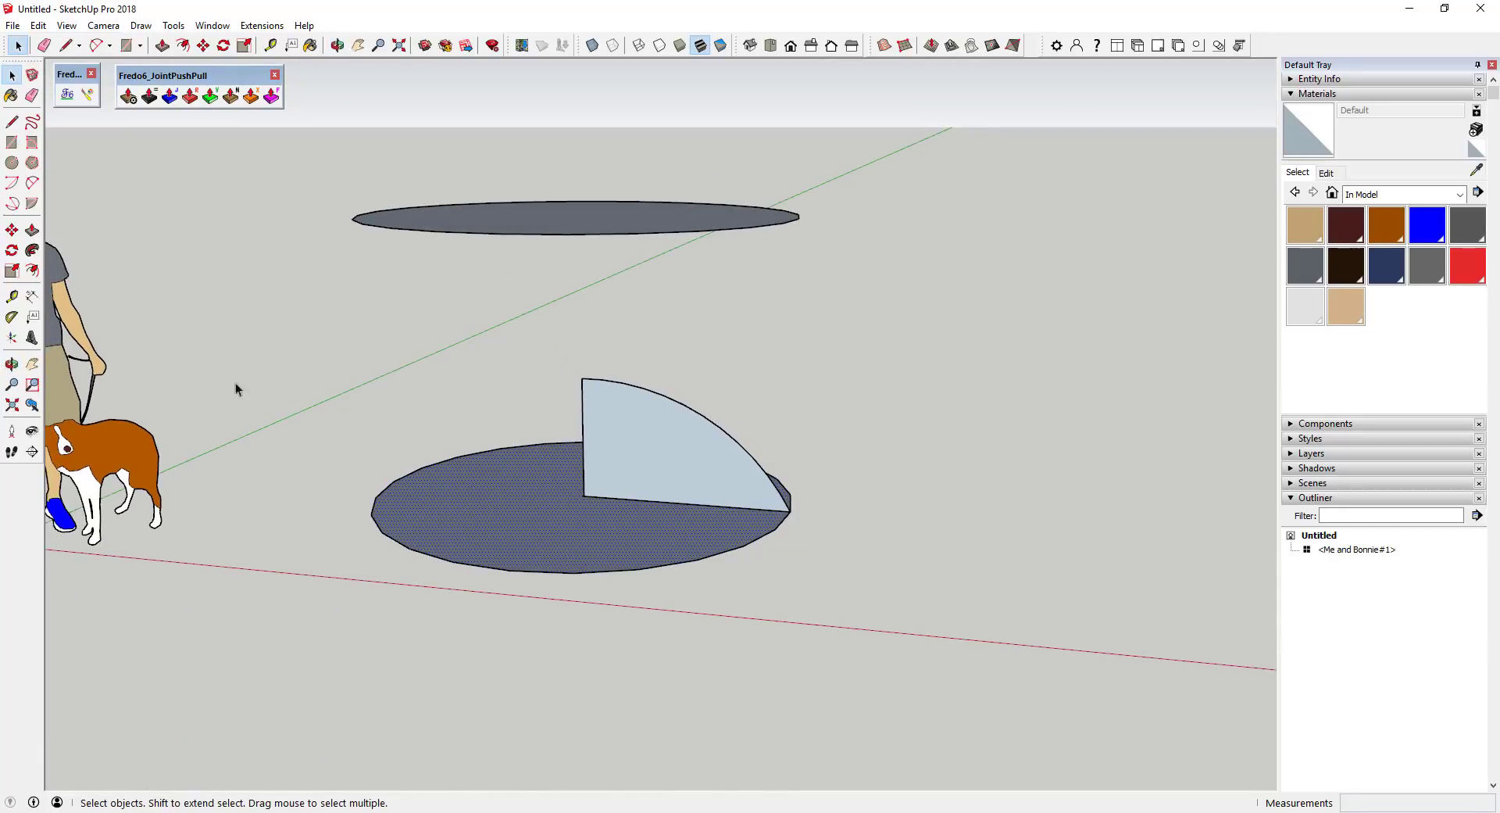
pyautogui.click(34, 251)
pyautogui.click(34, 250)
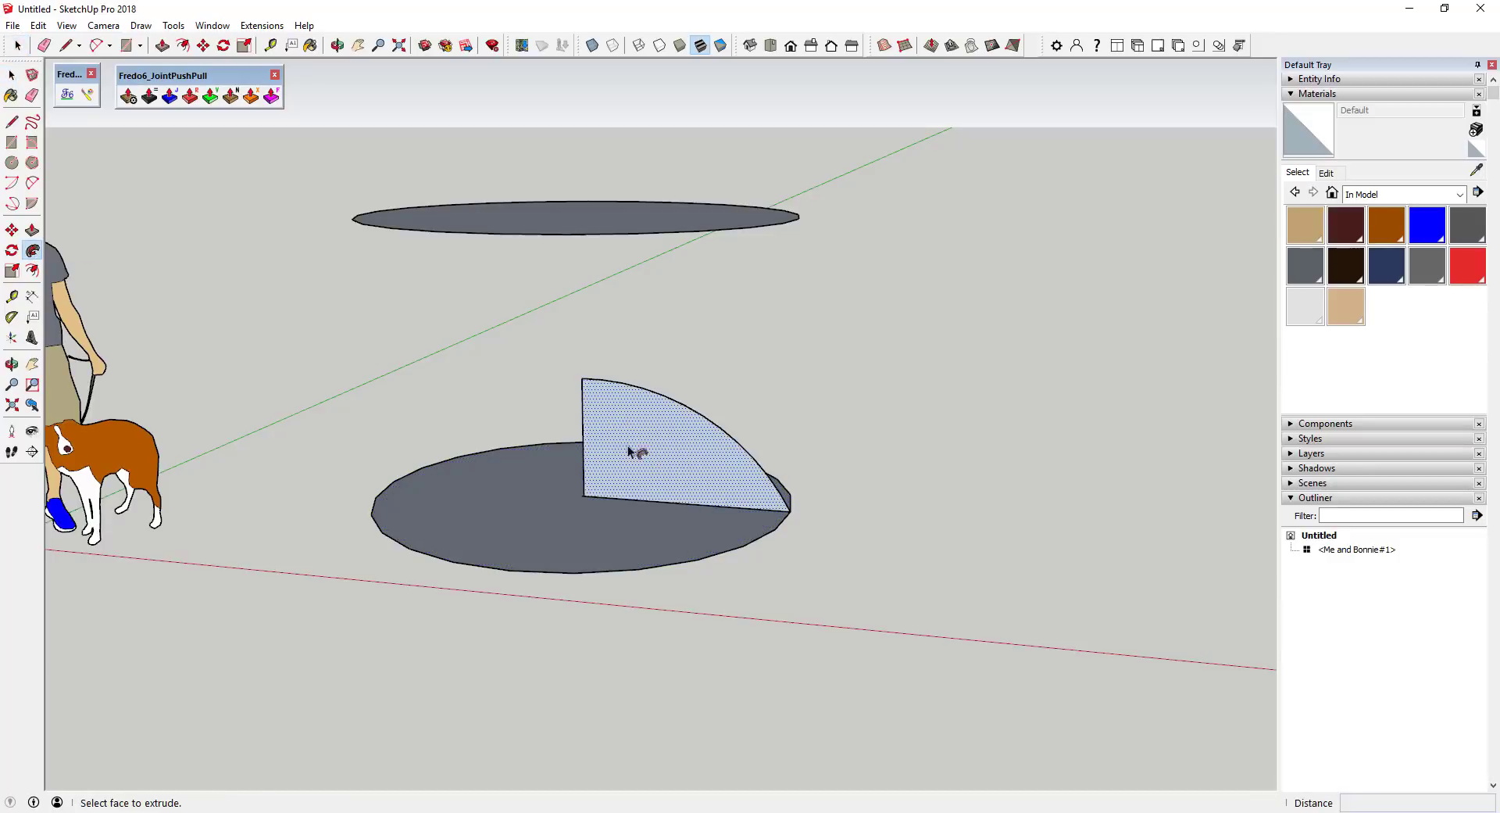
pyautogui.click(677, 451)
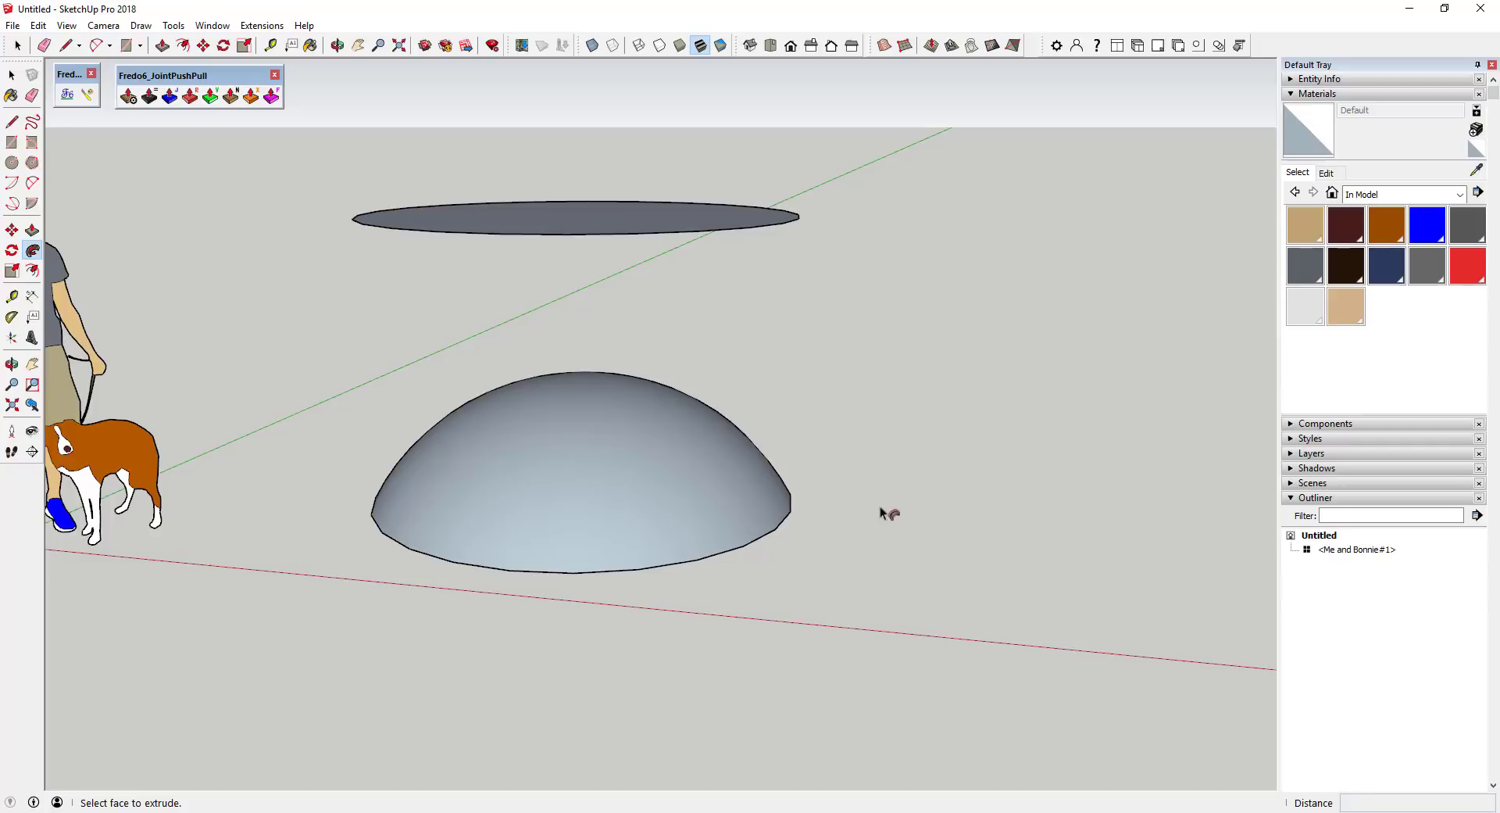
# Reverse the dome's faces so the white front side faces out
pyautogui.moveTo(703, 513); pyautogui.dragTo(586, 475, button='middle')
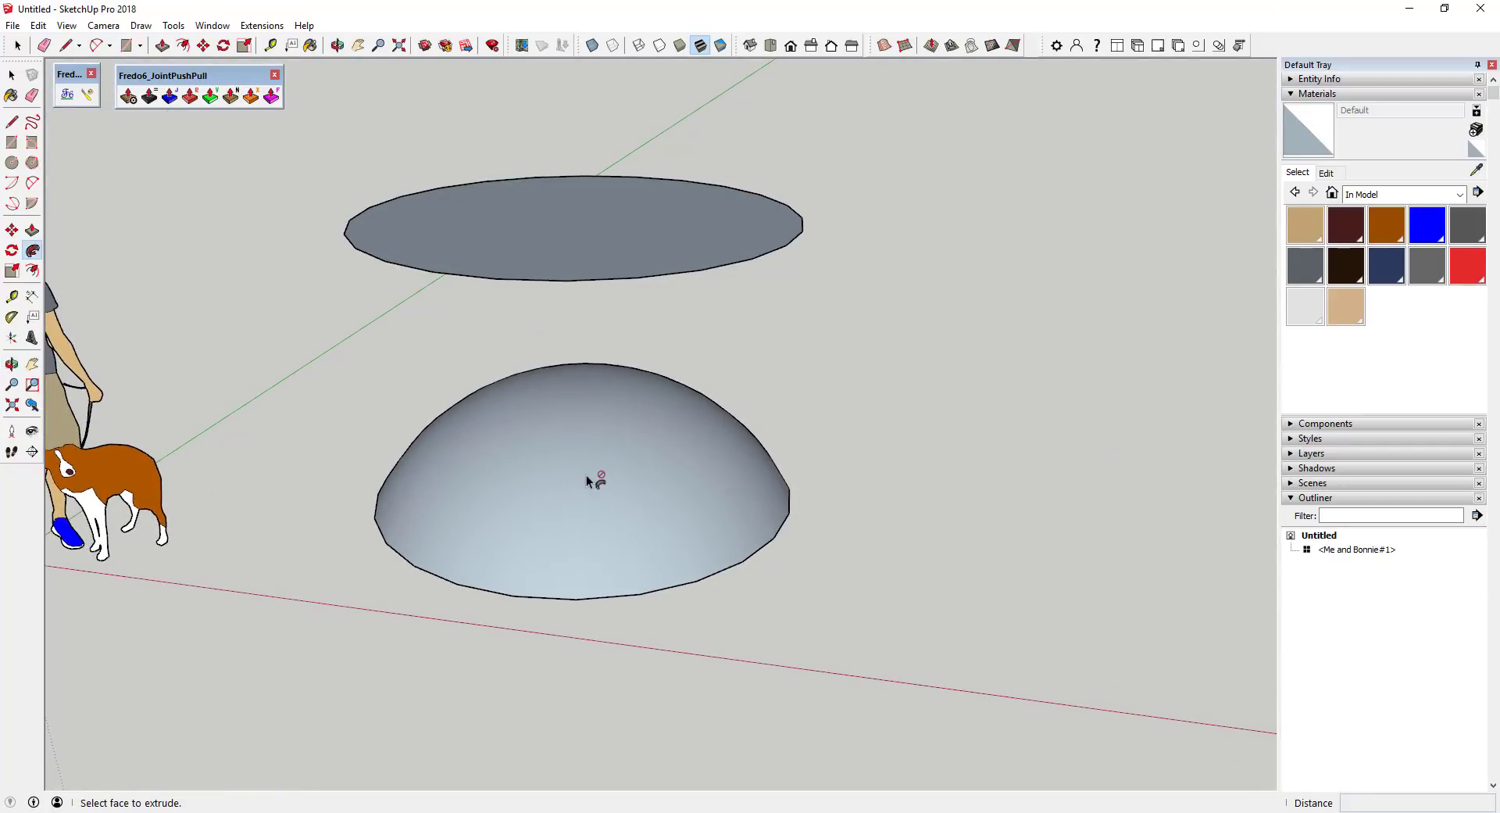
pyautogui.rightClick(586, 475)
pyautogui.click(644, 621)
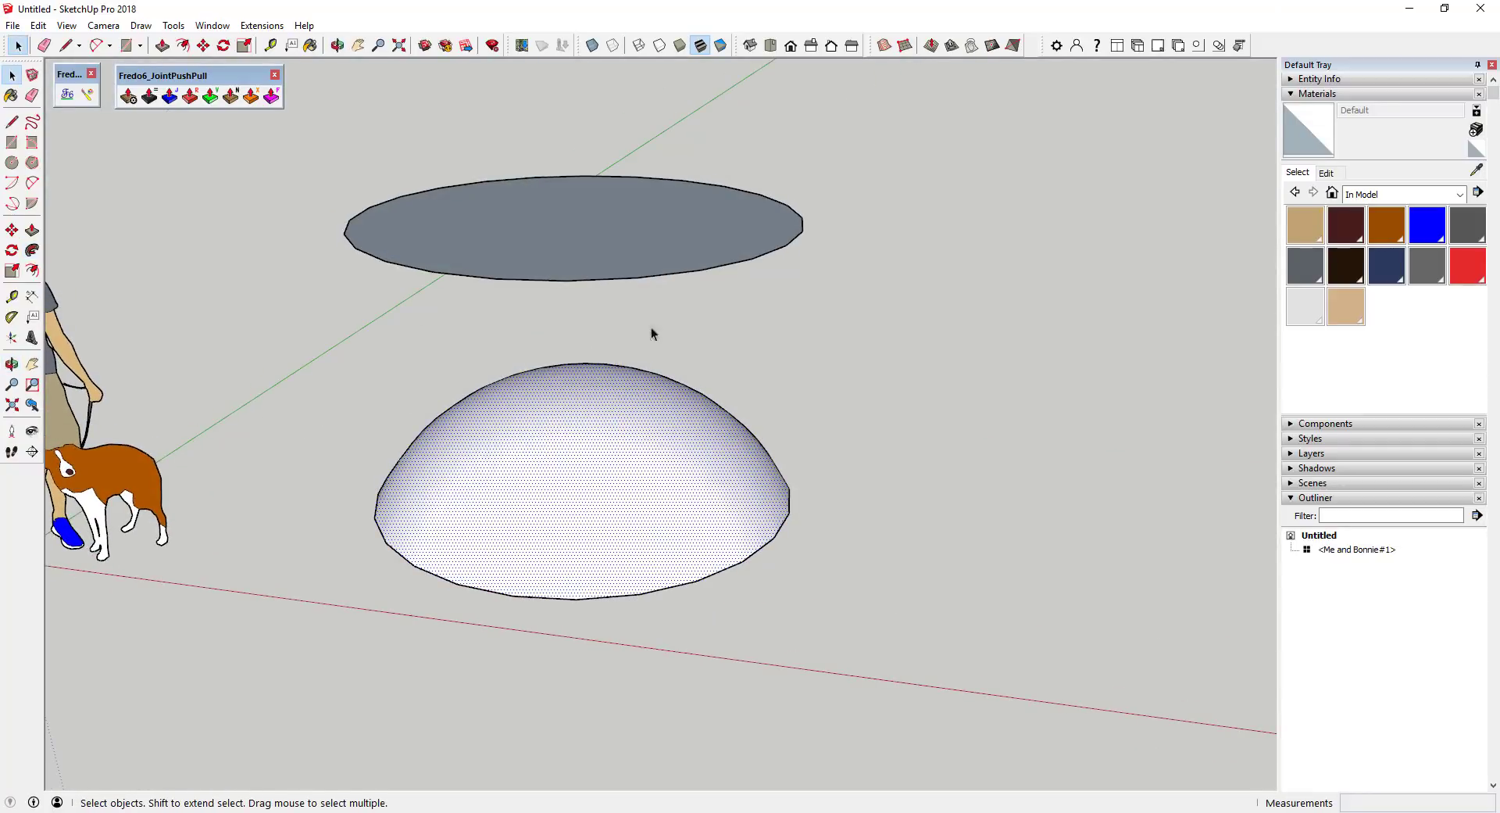
# Reverse the upper disc's faces and offset a ring inside its edge
pyautogui.rightClick(602, 220)
pyautogui.click(664, 365)
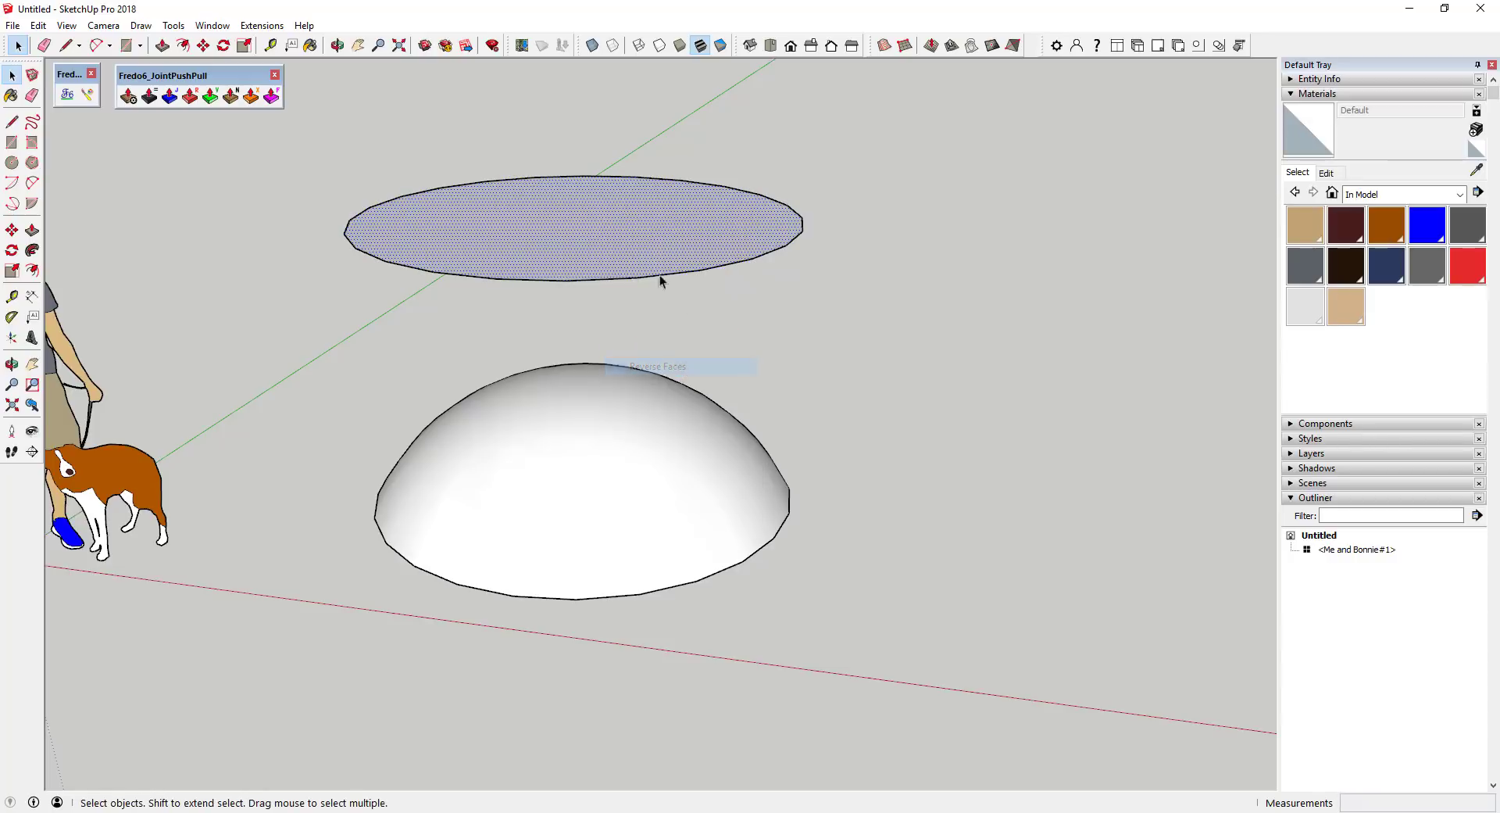
pyautogui.moveTo(660, 274)
pyautogui.mouseDown(button='middle')
pyautogui.moveTo(666, 242)
pyautogui.moveTo(676, 280)
pyautogui.mouseUp(button='middle')
pyautogui.press('f')
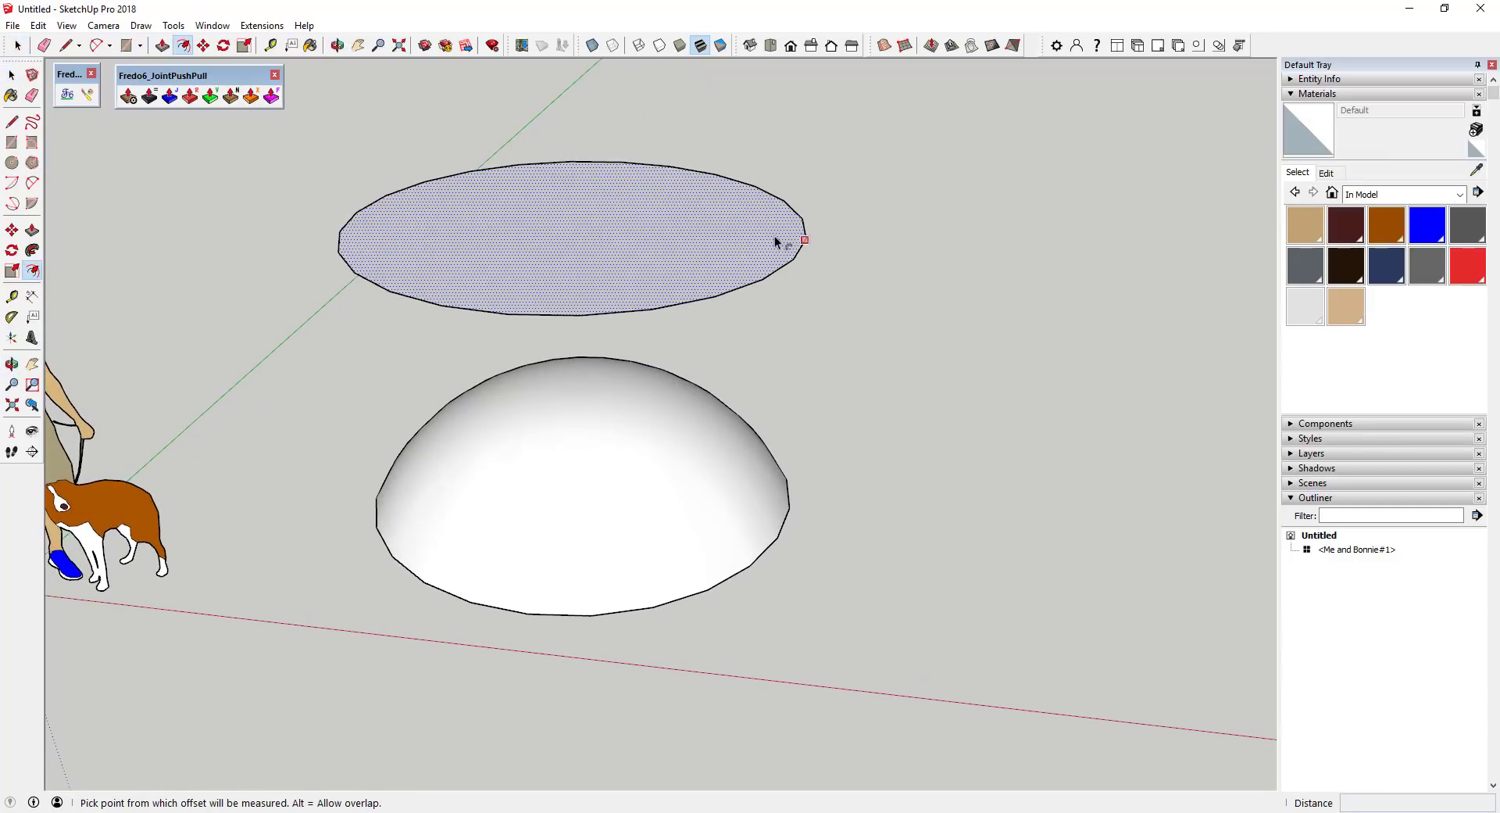
pyautogui.press('space')
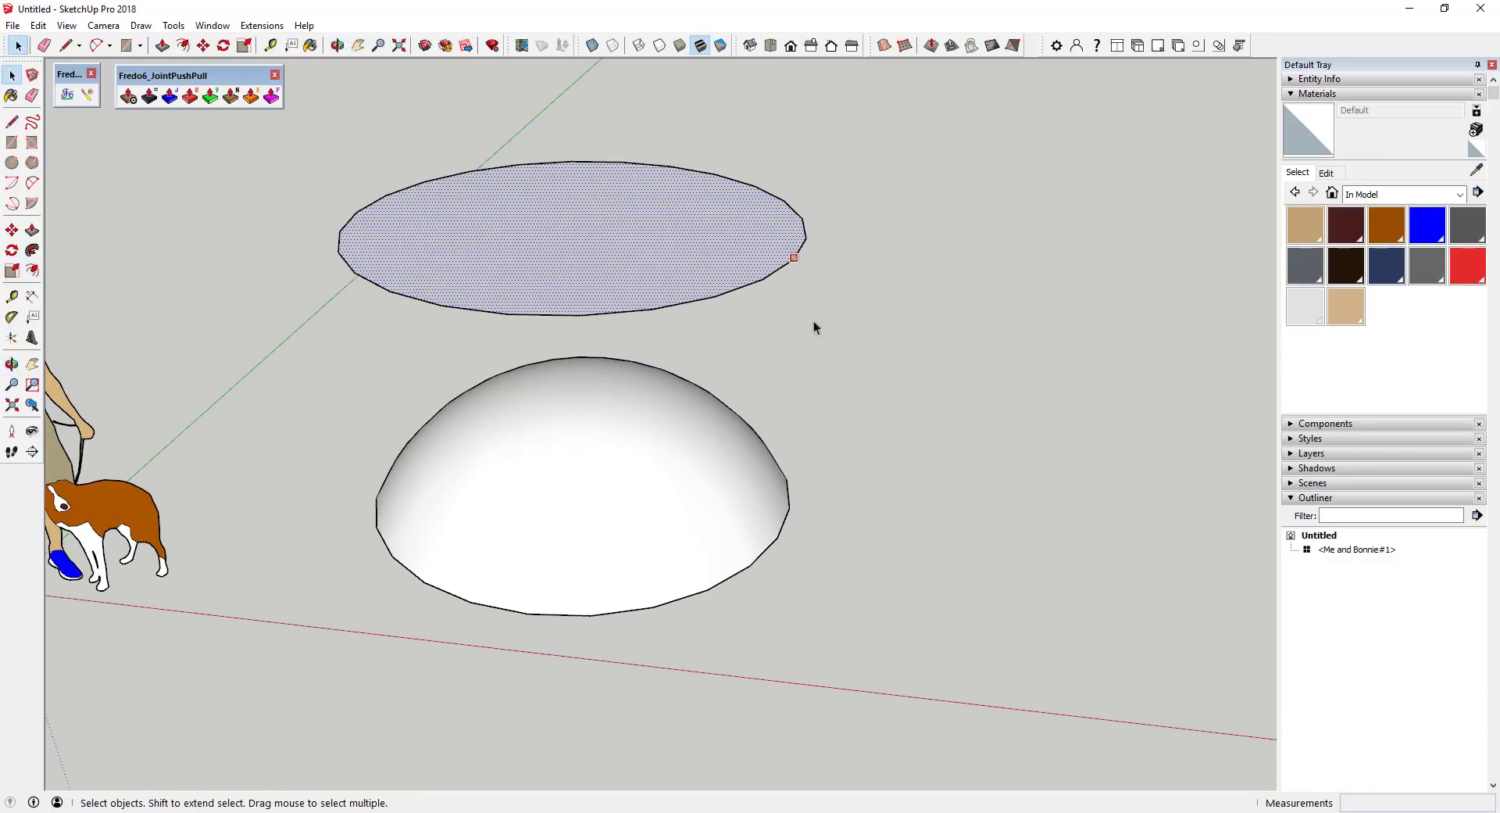
pyautogui.press('f')
pyautogui.click(803, 239)
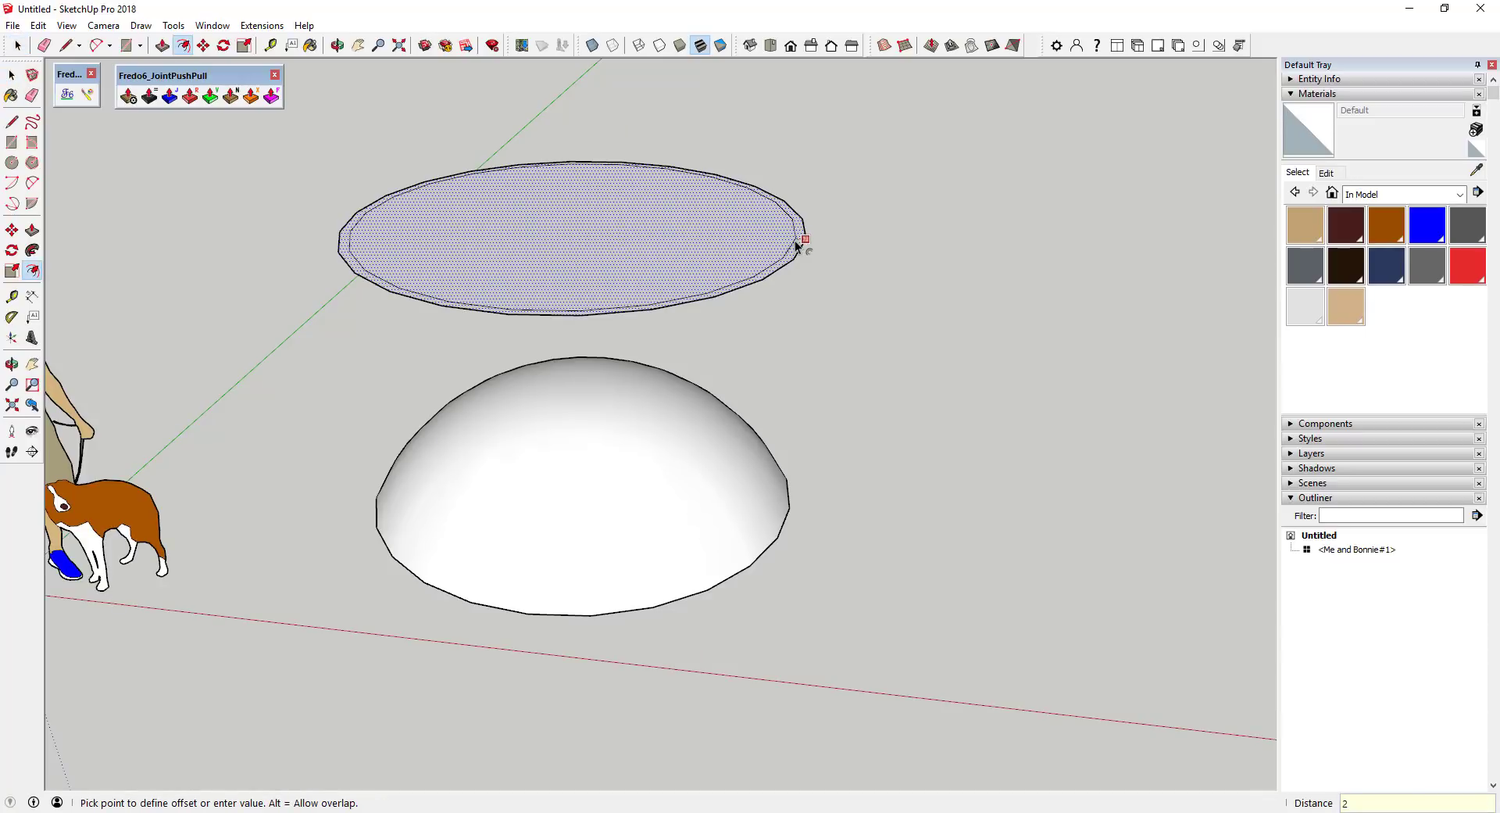
pyautogui.click(795, 241)
pyautogui.moveTo(729, 228)
pyautogui.mouseDown(button='middle')
pyautogui.moveTo(656, 214)
pyautogui.moveTo(728, 228)
pyautogui.mouseUp(button='middle')
pyautogui.press('space')
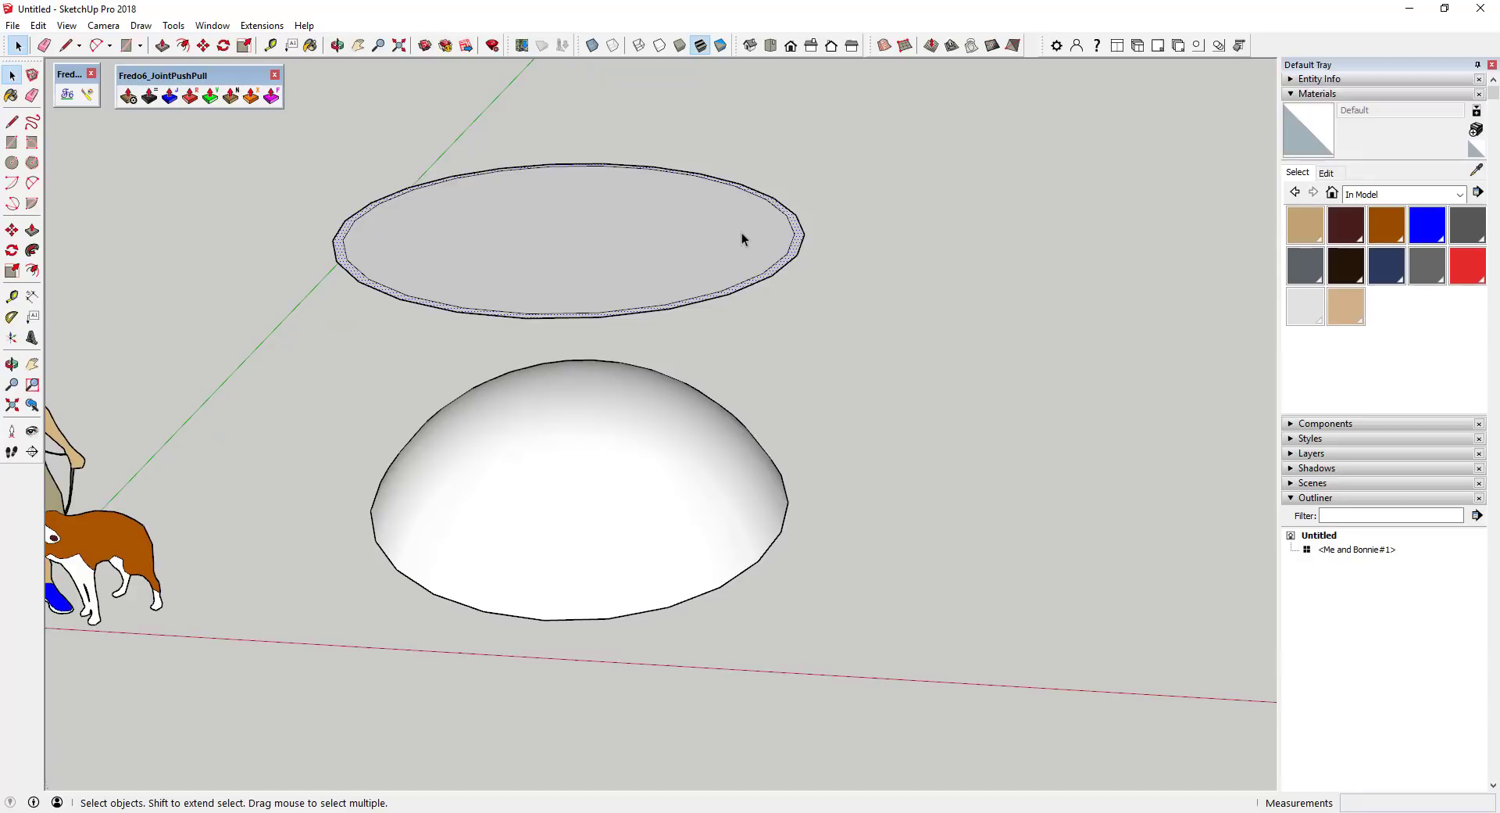
# Draw lines from the disc's edge through the centre to cut off a quadrant
pyautogui.press('l')
pyautogui.click(794, 233)
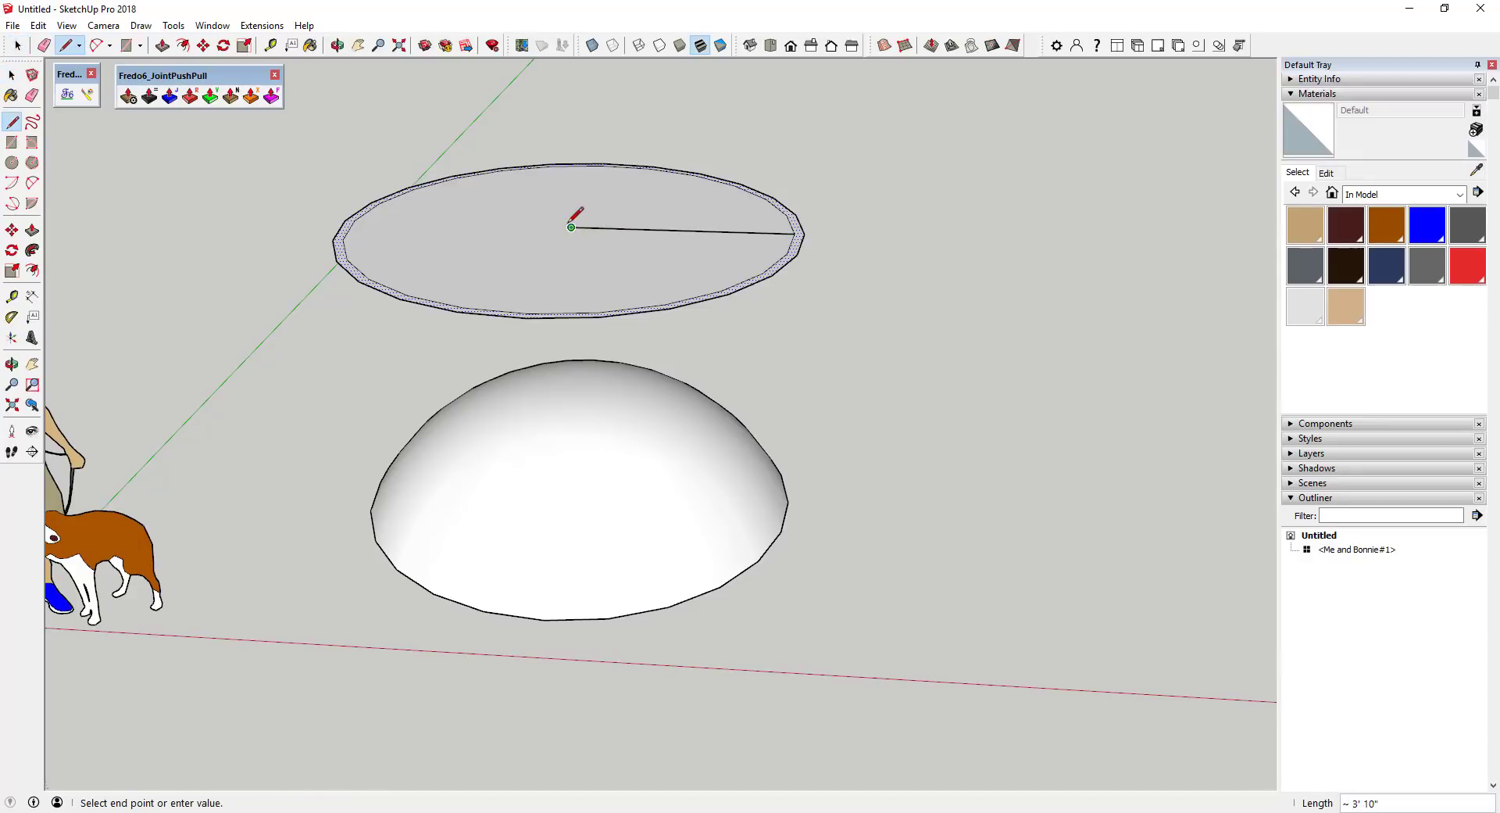
pyautogui.click(572, 227)
pyautogui.click(527, 309)
pyautogui.press('space')
pyautogui.scroll(3, 569, 243)
pyautogui.moveTo(569, 242); pyautogui.dragTo(606, 317, button='middle')
# Offset the quadrant wedge face inward by 2 inches
pyautogui.press('f')
pyautogui.press('space')
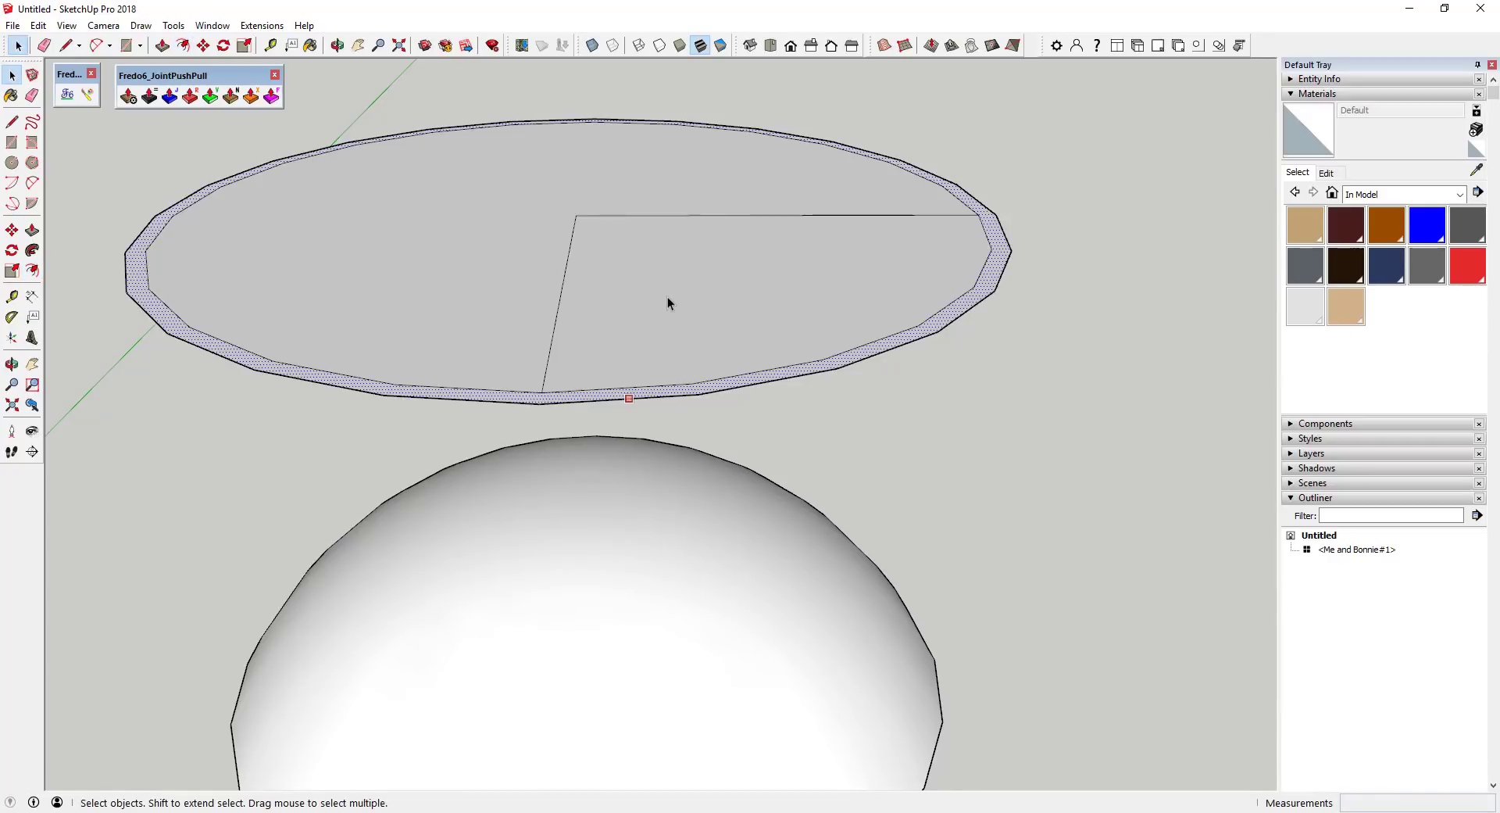
pyautogui.click(667, 297)
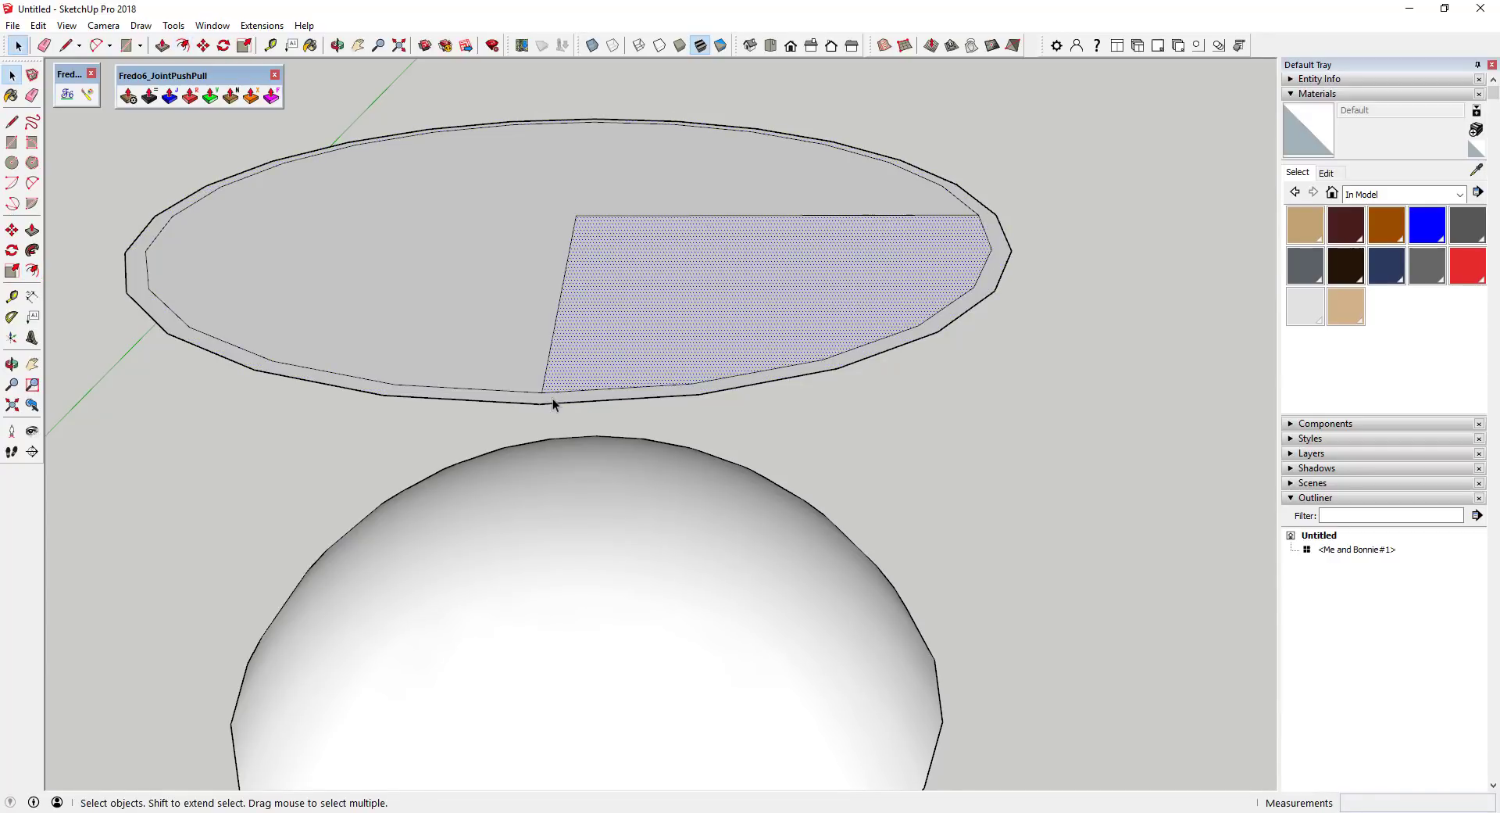
pyautogui.press('f')
pyautogui.click(557, 308)
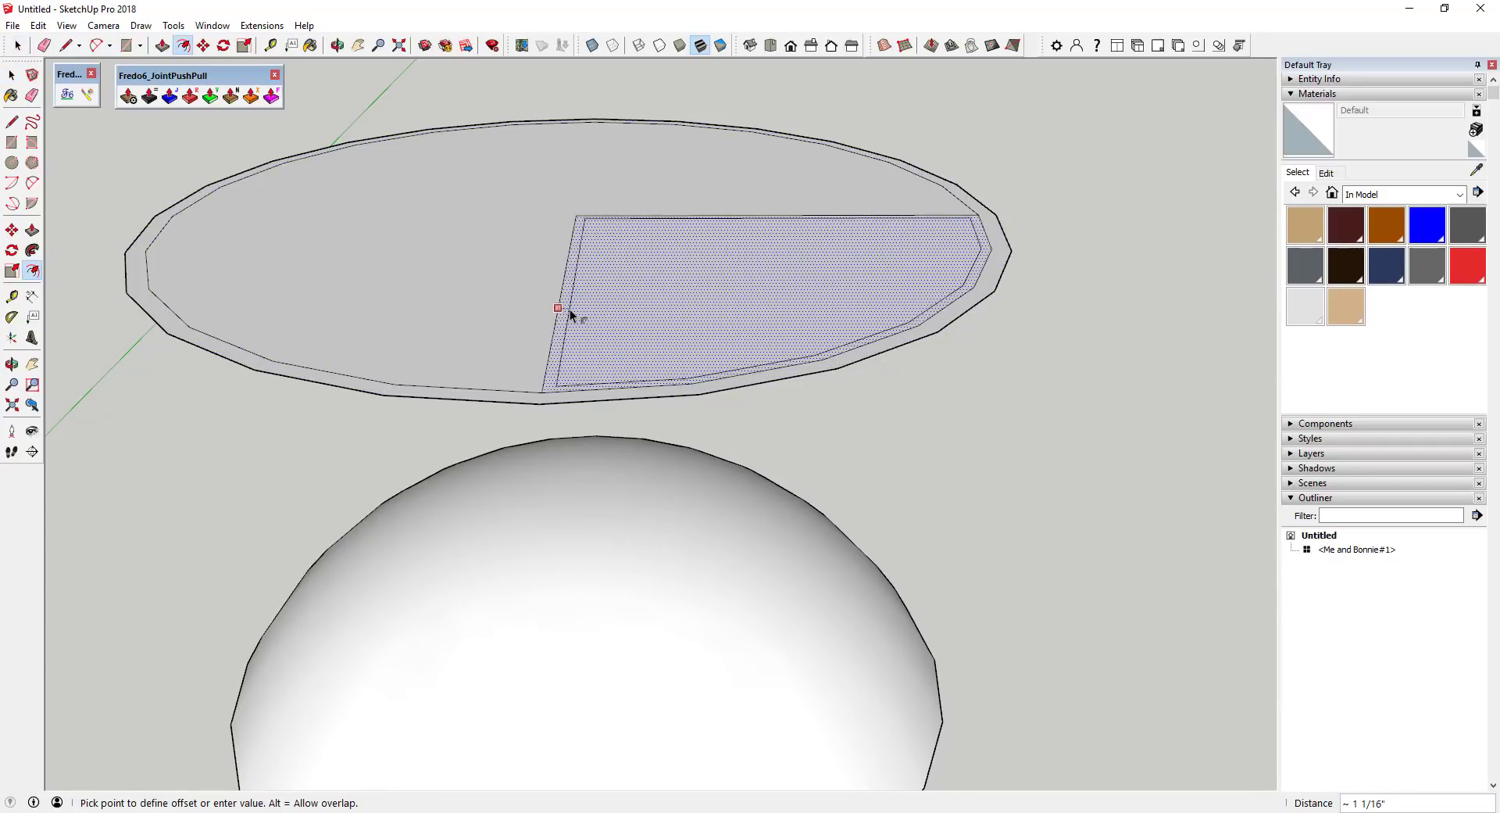
pyautogui.write('2')
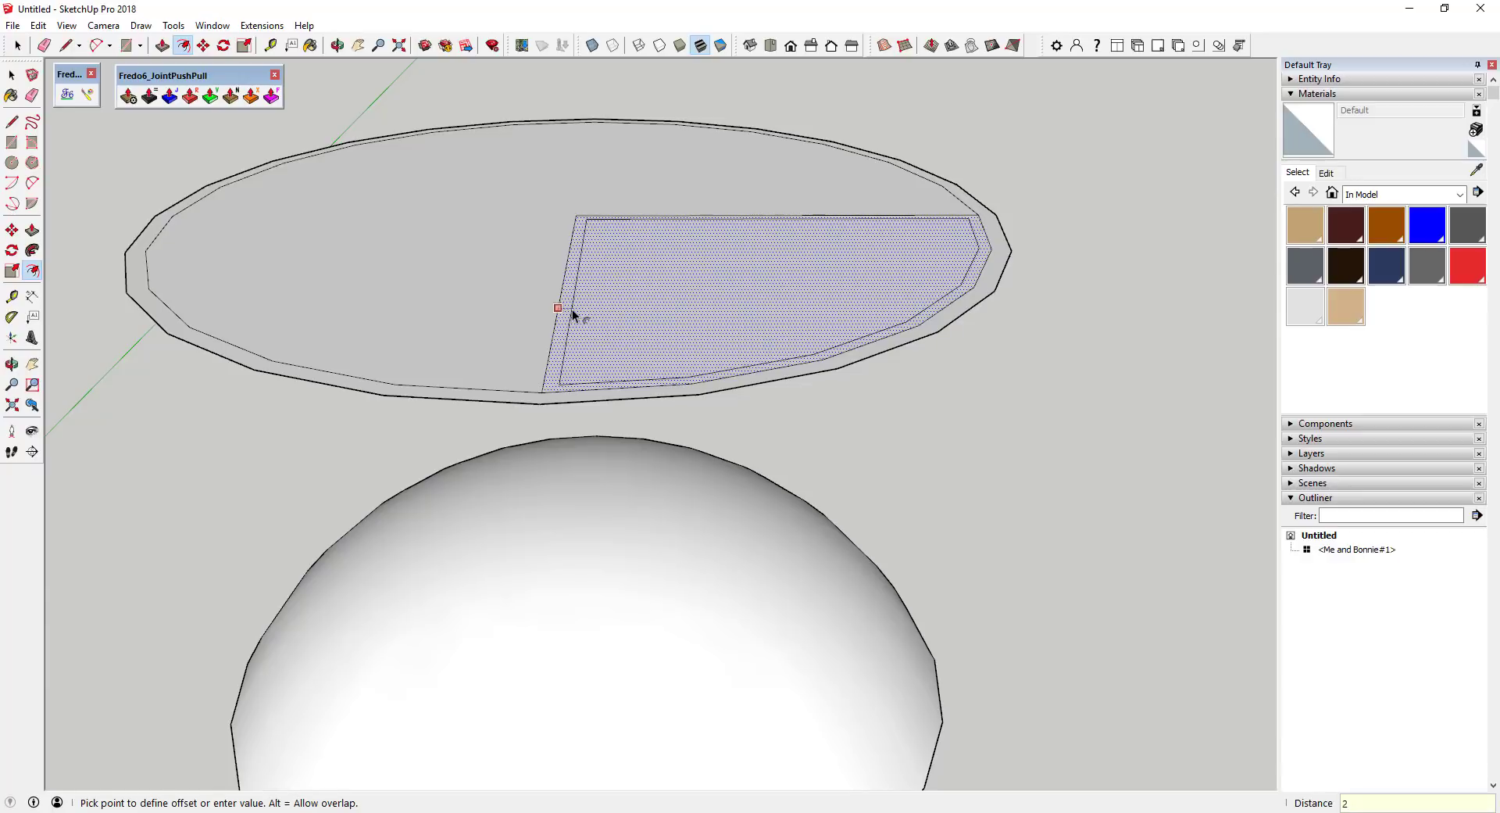
pyautogui.press('Return')
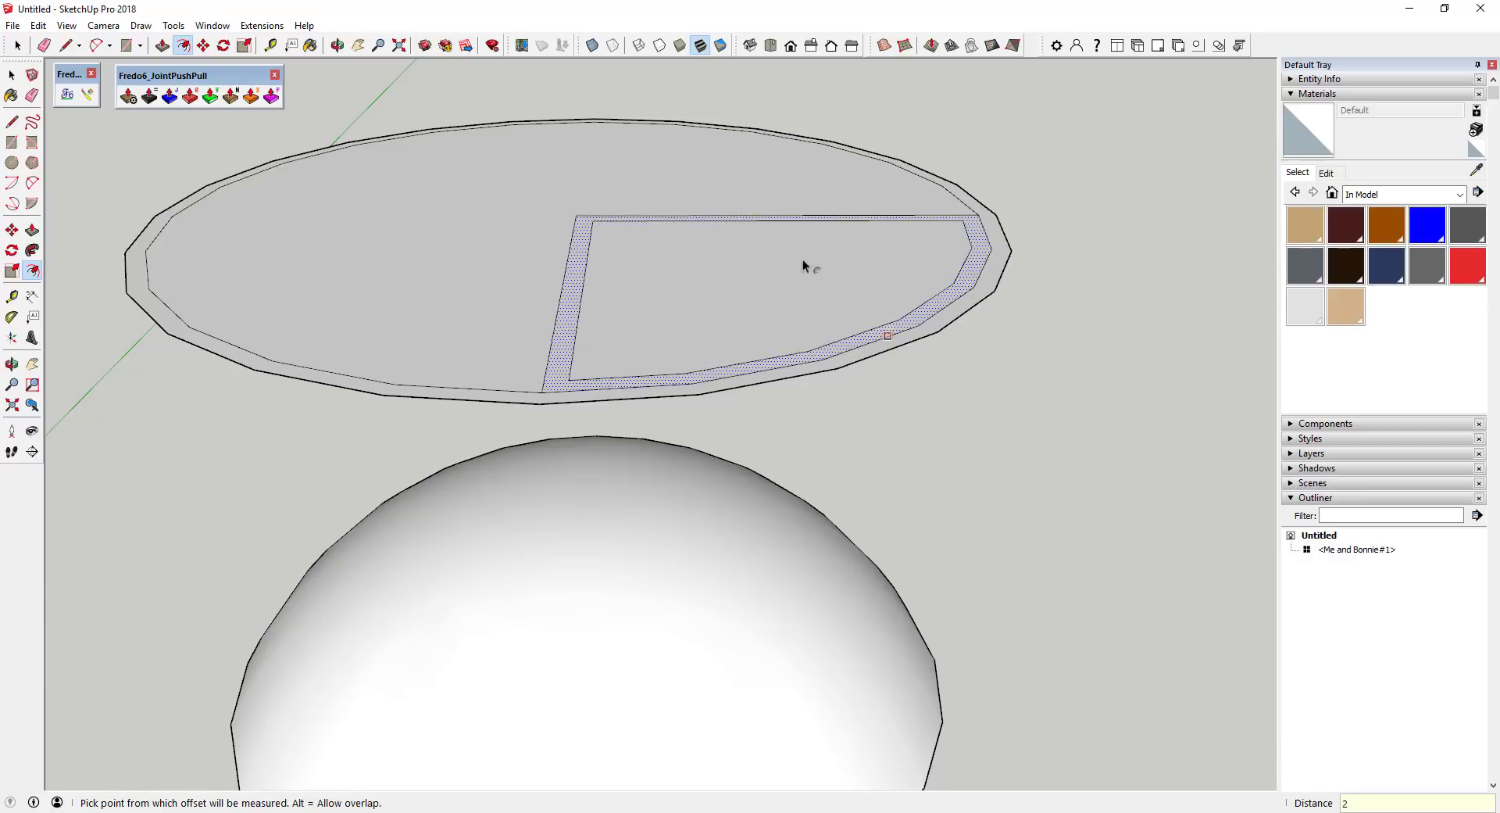
pyautogui.press('space')
# Draw a short line closing off the band's right corner
pyautogui.press('l')
pyautogui.press('space')
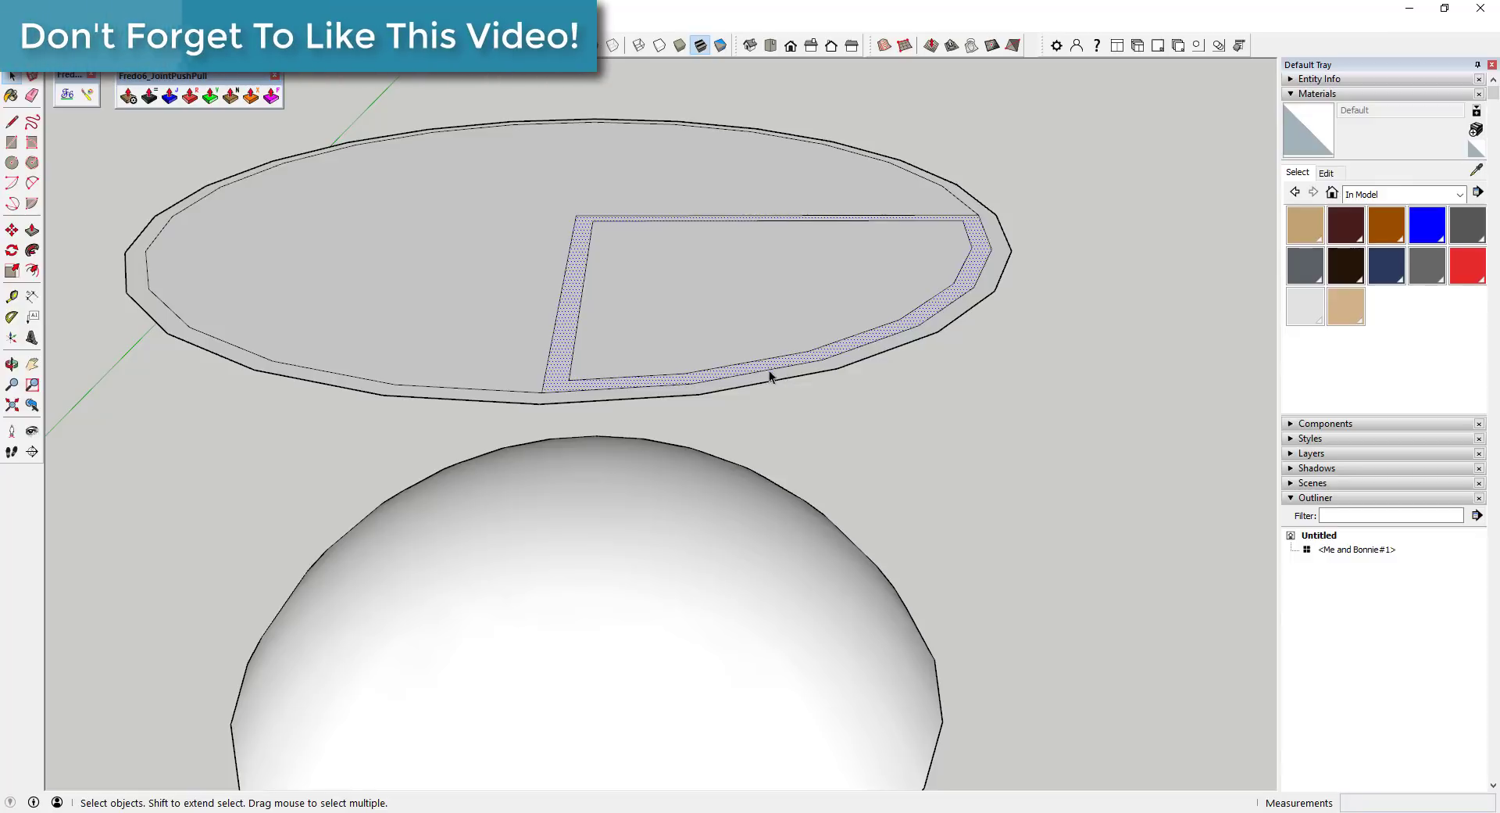
pyautogui.press('l')
pyautogui.scroll(3, 530, 400)
pyautogui.click(610, 348)
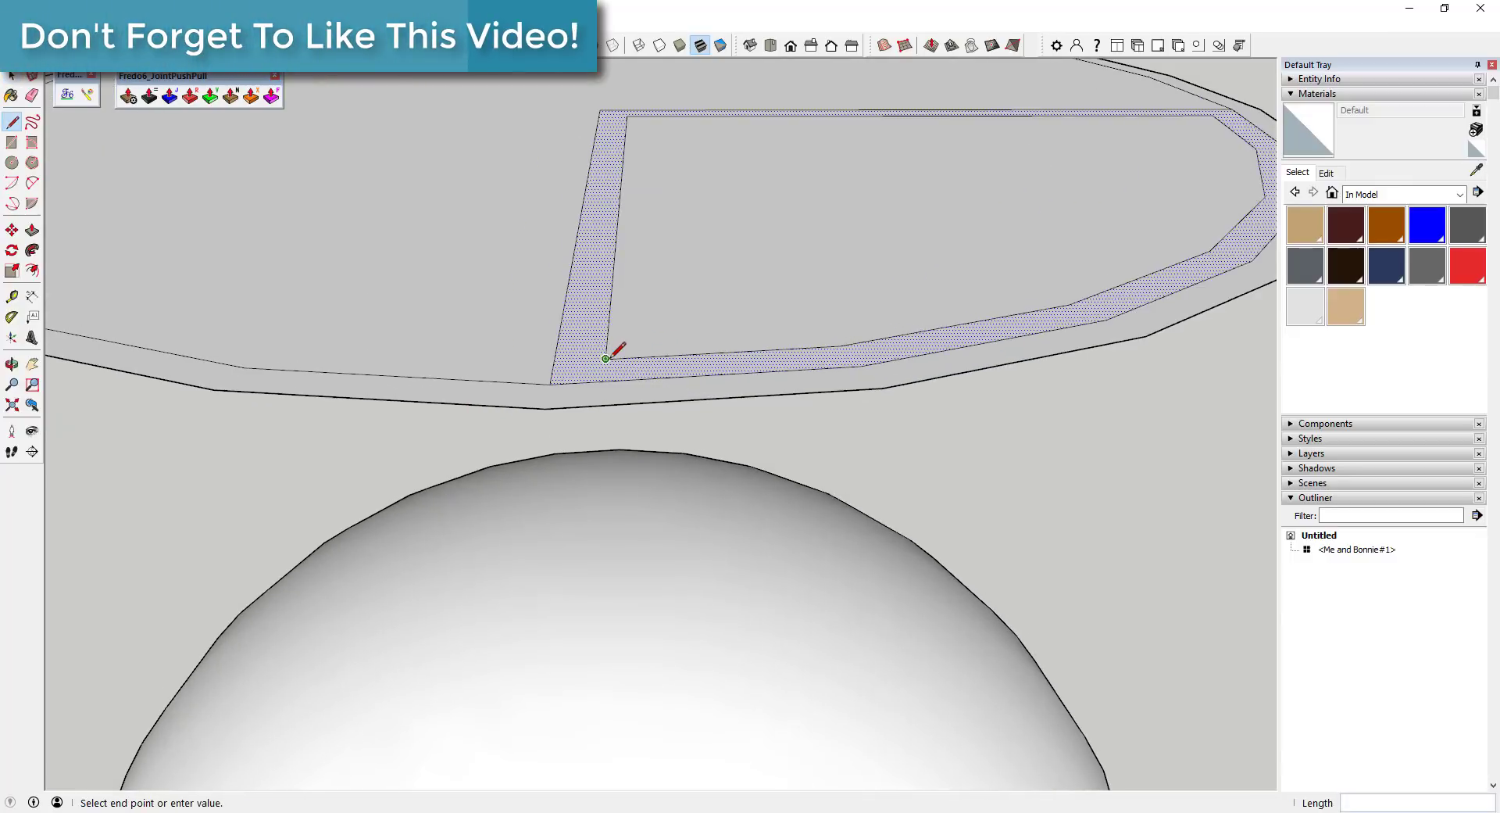
pyautogui.press('space')
pyautogui.moveTo(457, 289); pyautogui.dragTo(1100, 134, button='middle')
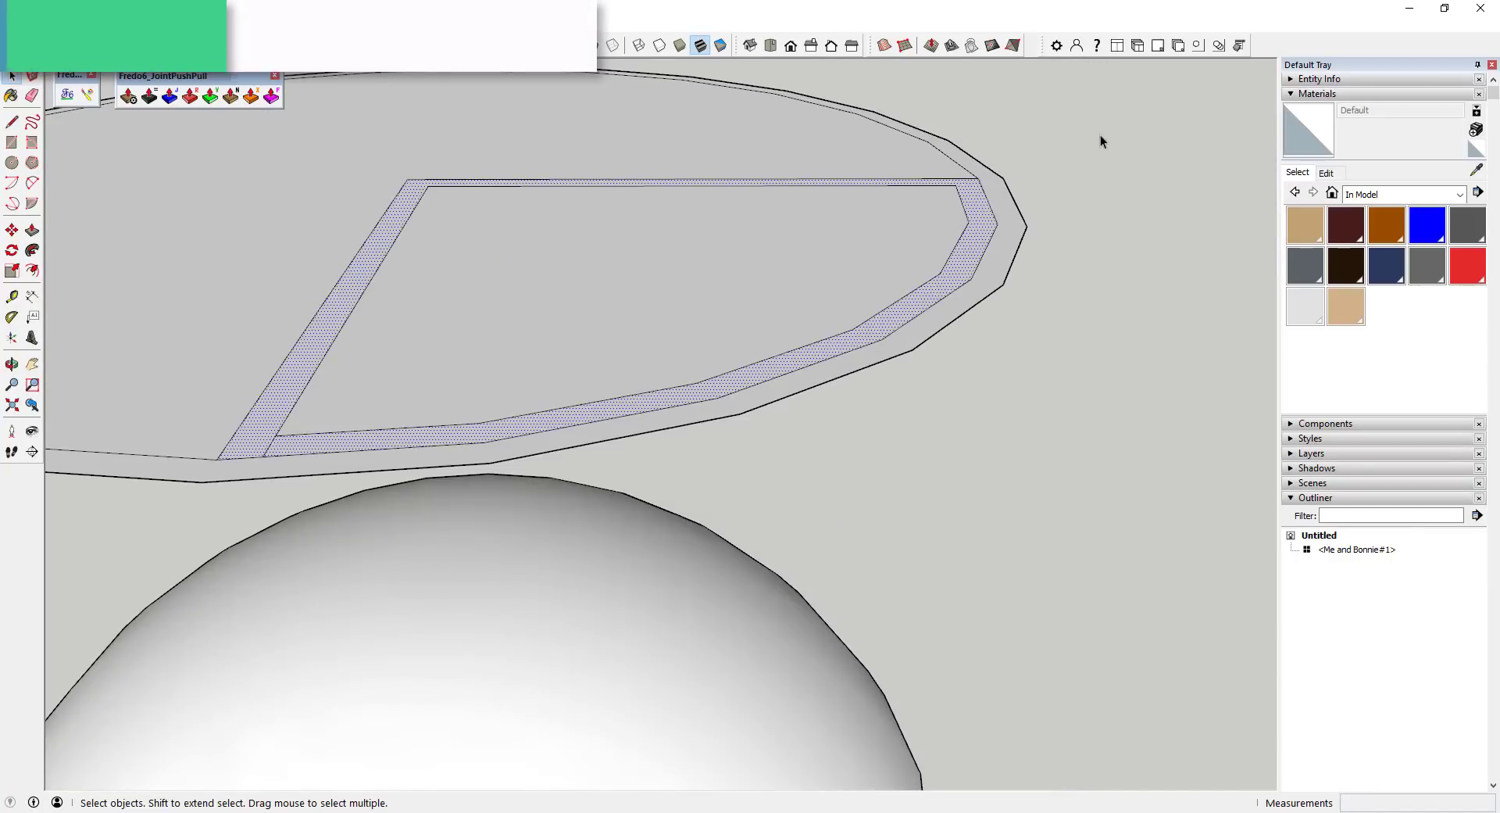
pyautogui.press('l')
pyautogui.click(964, 185)
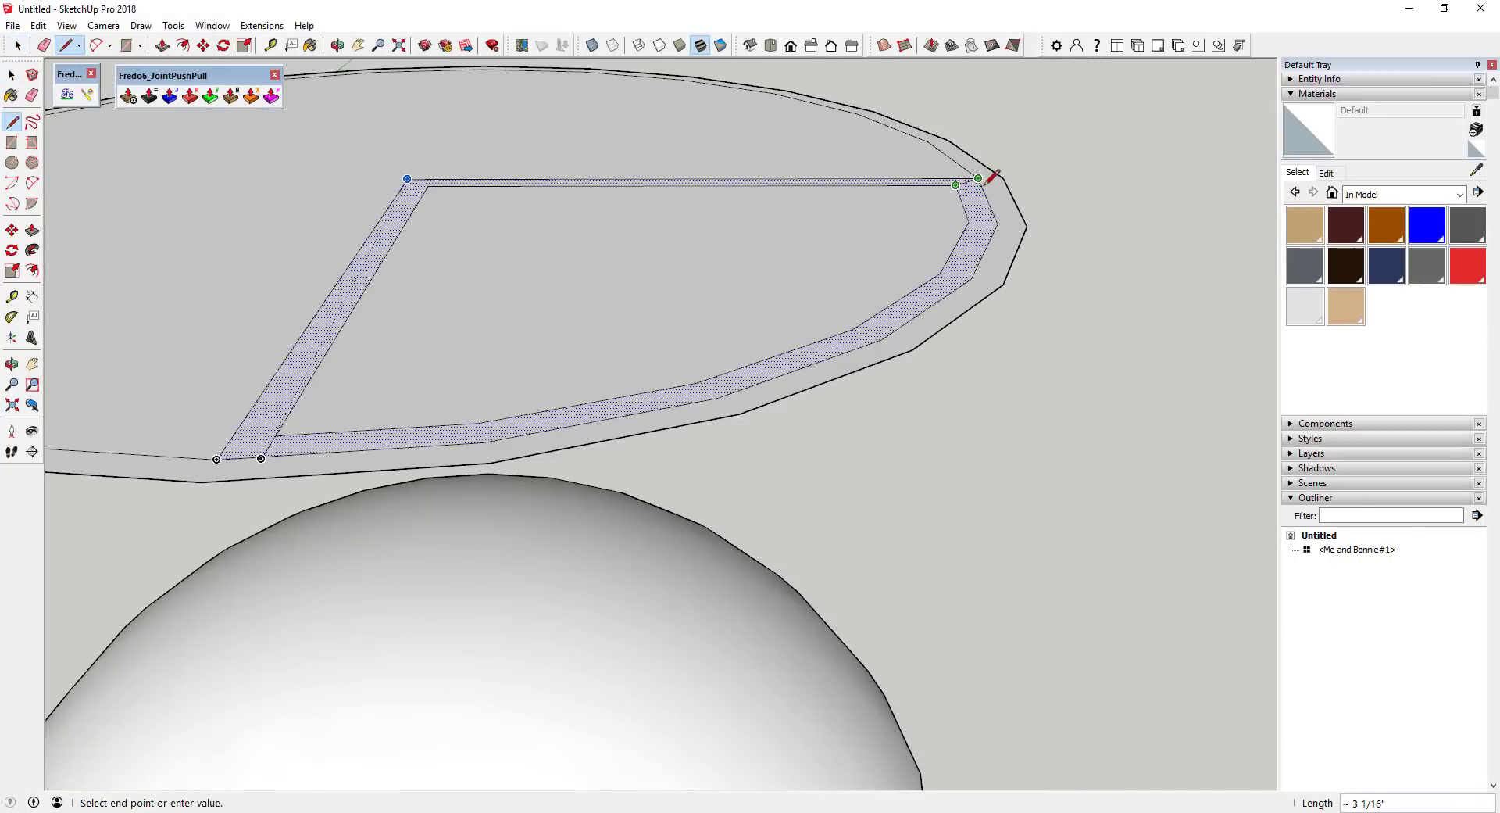
pyautogui.click(981, 181)
pyautogui.press('space')
# Erase the inner offset curve from the band
pyautogui.press('e')
pyautogui.click(971, 201)
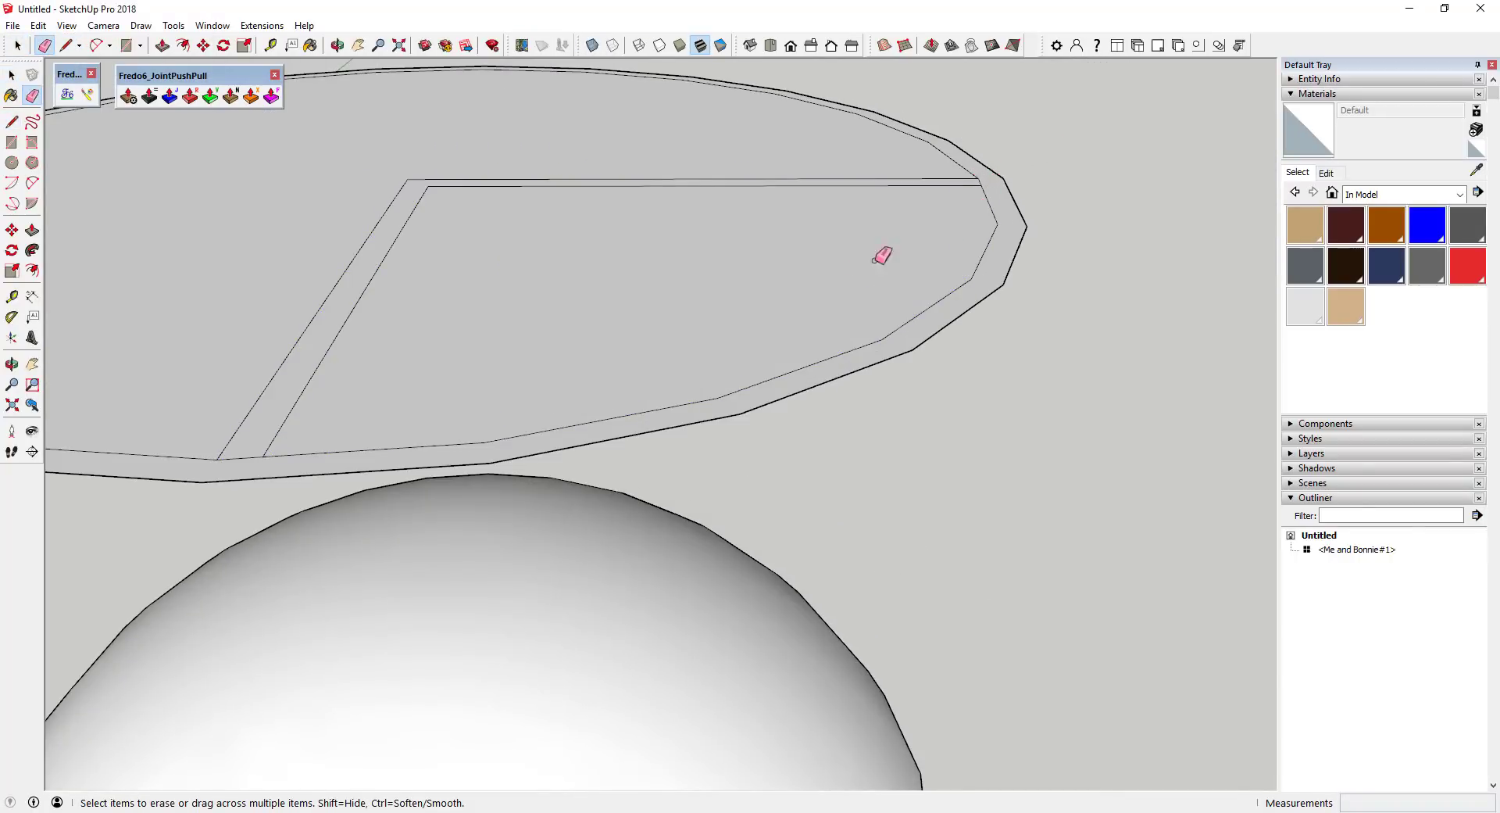
pyautogui.scroll(-3, 898, 245)
pyautogui.press('space')
pyautogui.scroll(2, 550, 401)
pyautogui.scroll(-4, 636, 288)
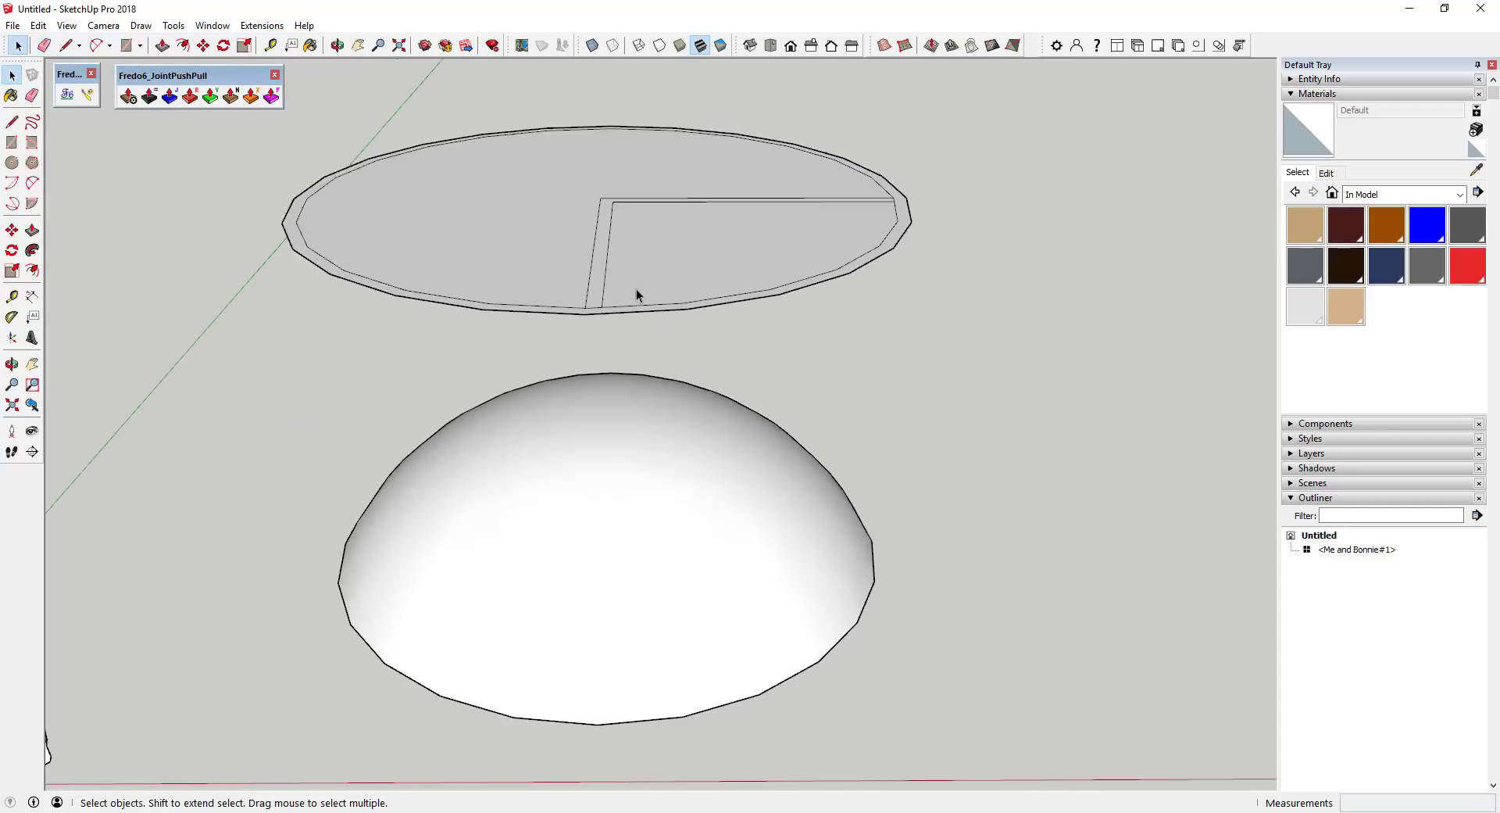
pyautogui.moveTo(636, 288)
pyautogui.mouseDown(button='middle')
pyautogui.moveTo(707, 271)
pyautogui.moveTo(697, 288)
pyautogui.mouseUp(button='middle')
# Select the L-shaped band and inner quadrant, then offset them inward by 1 inch
pyautogui.click(611, 257)
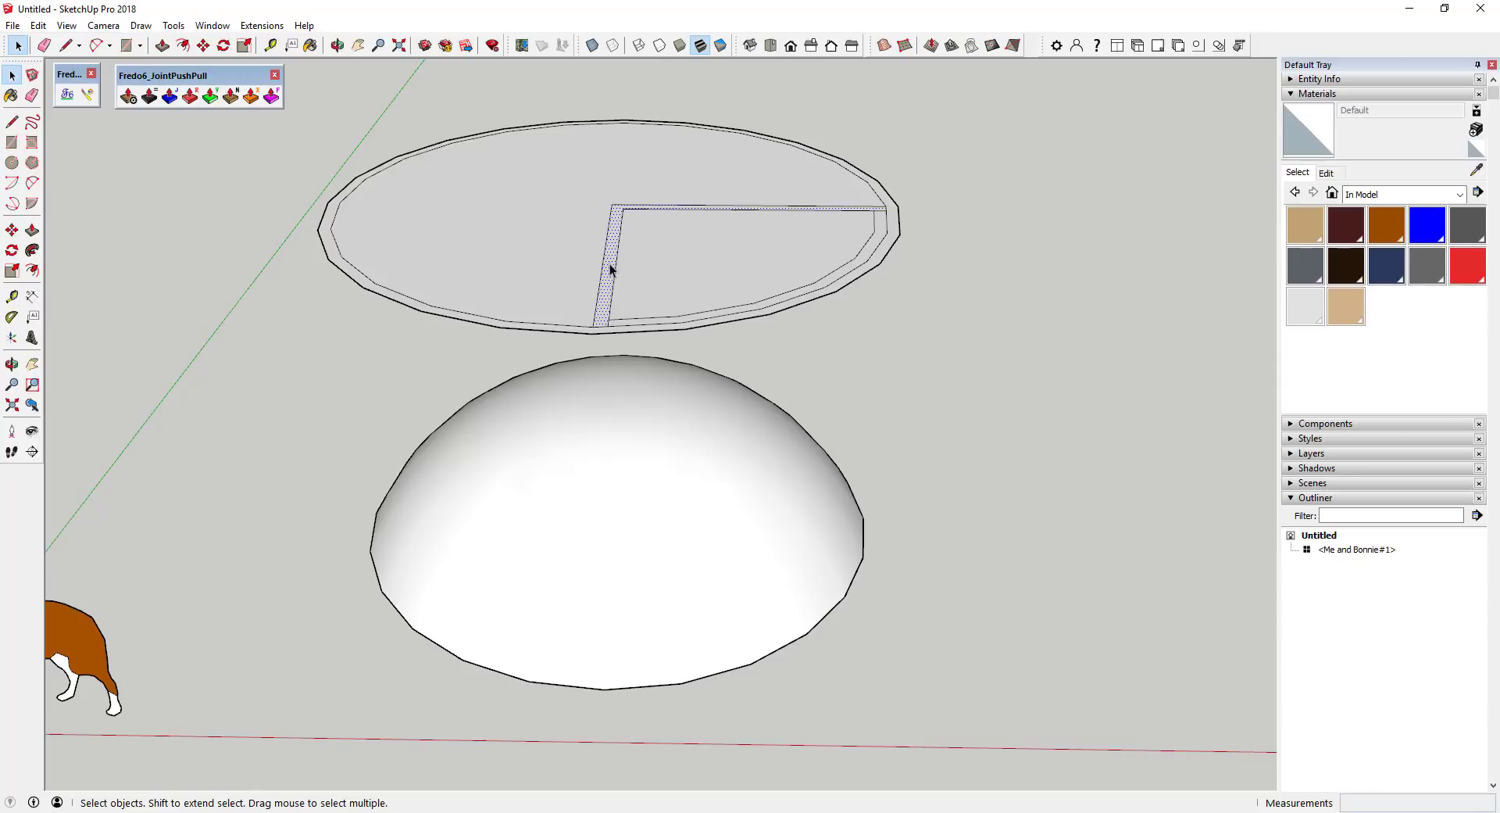
pyautogui.keyDown('shift'); pyautogui.click(630, 275); pyautogui.keyUp('shift')
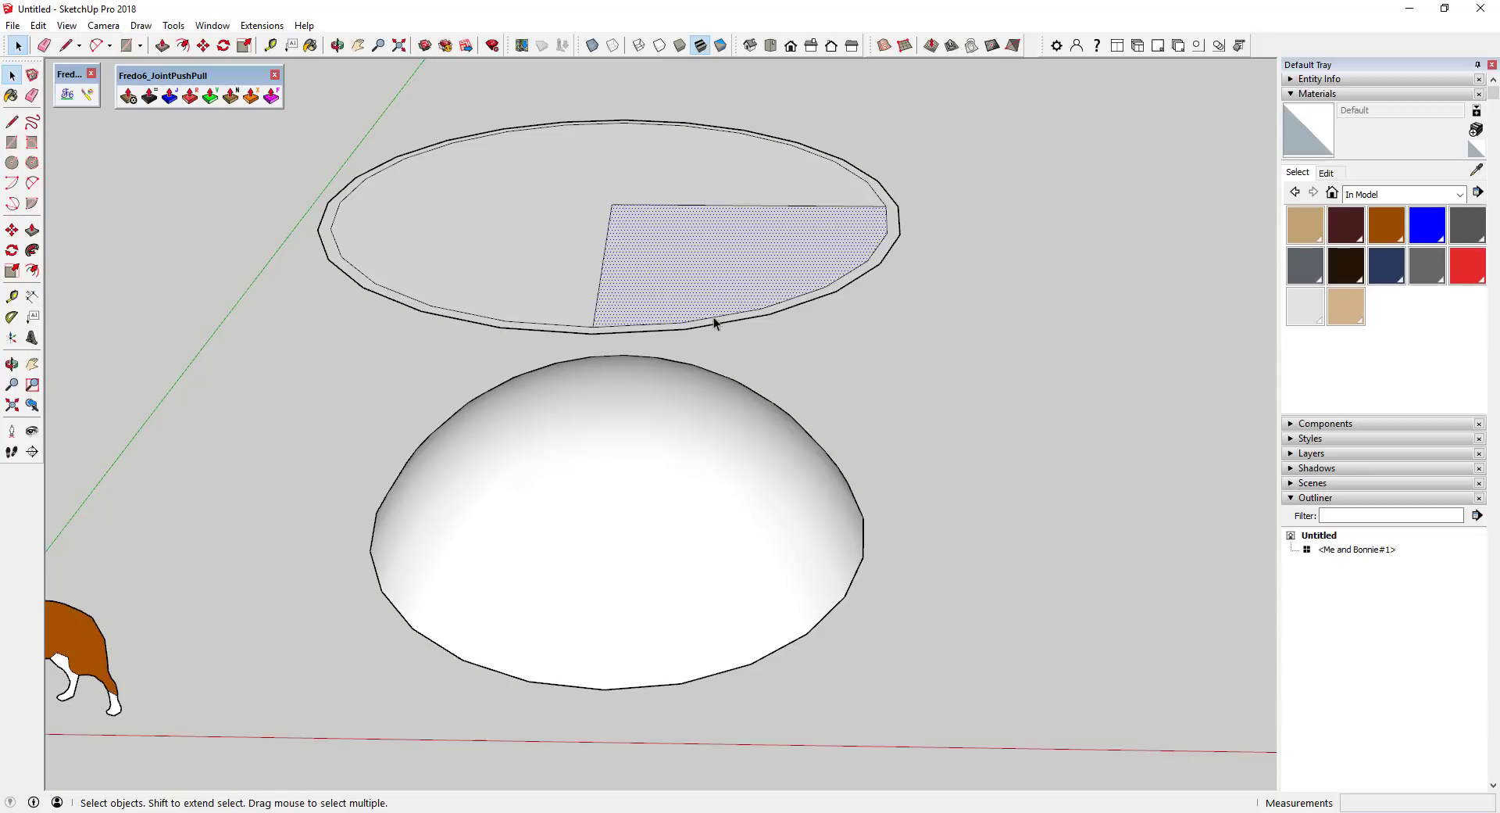
pyautogui.press('f')
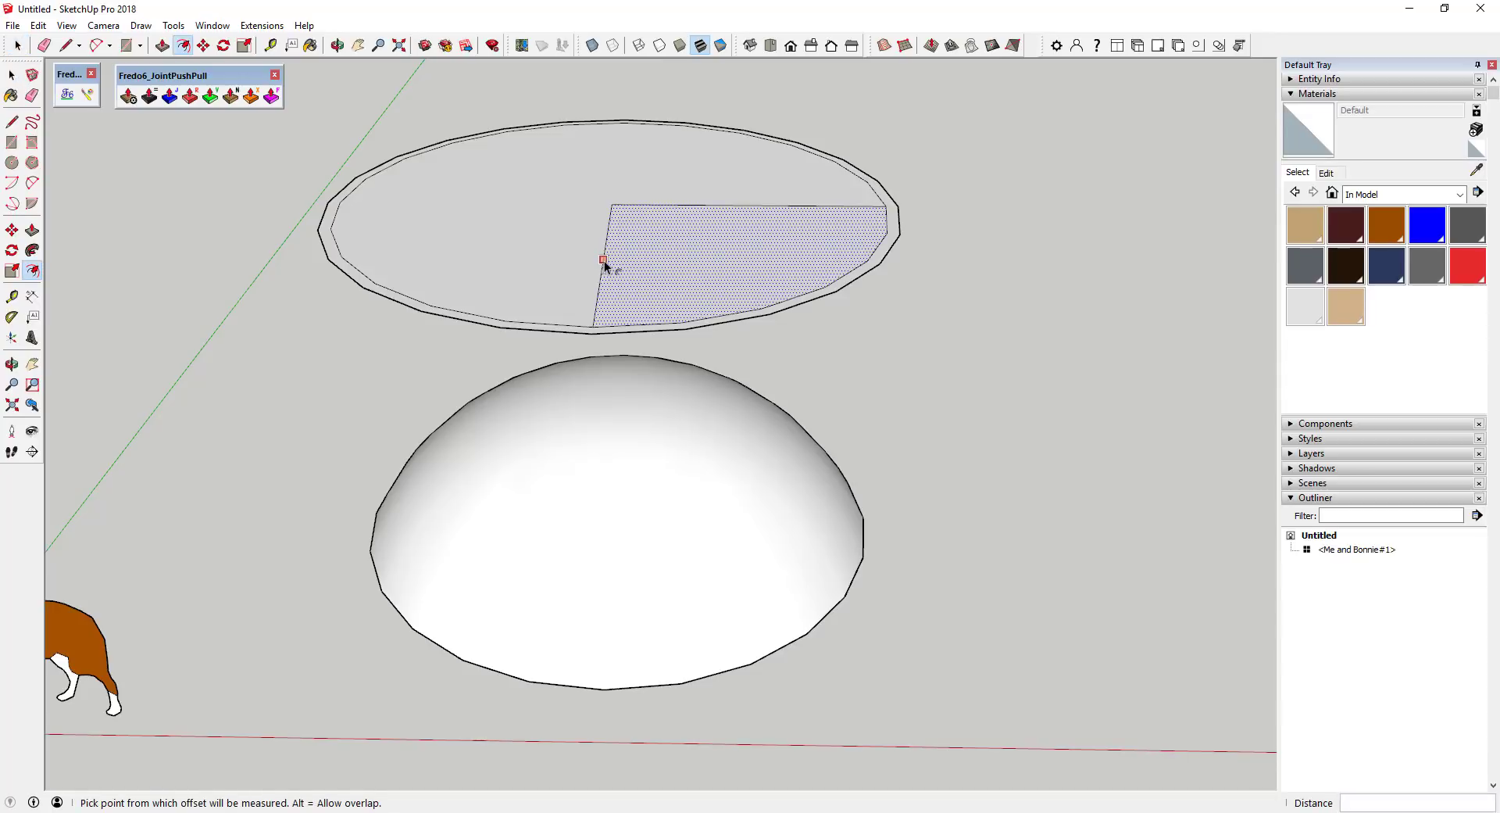
pyautogui.click(603, 258)
pyautogui.click(611, 262)
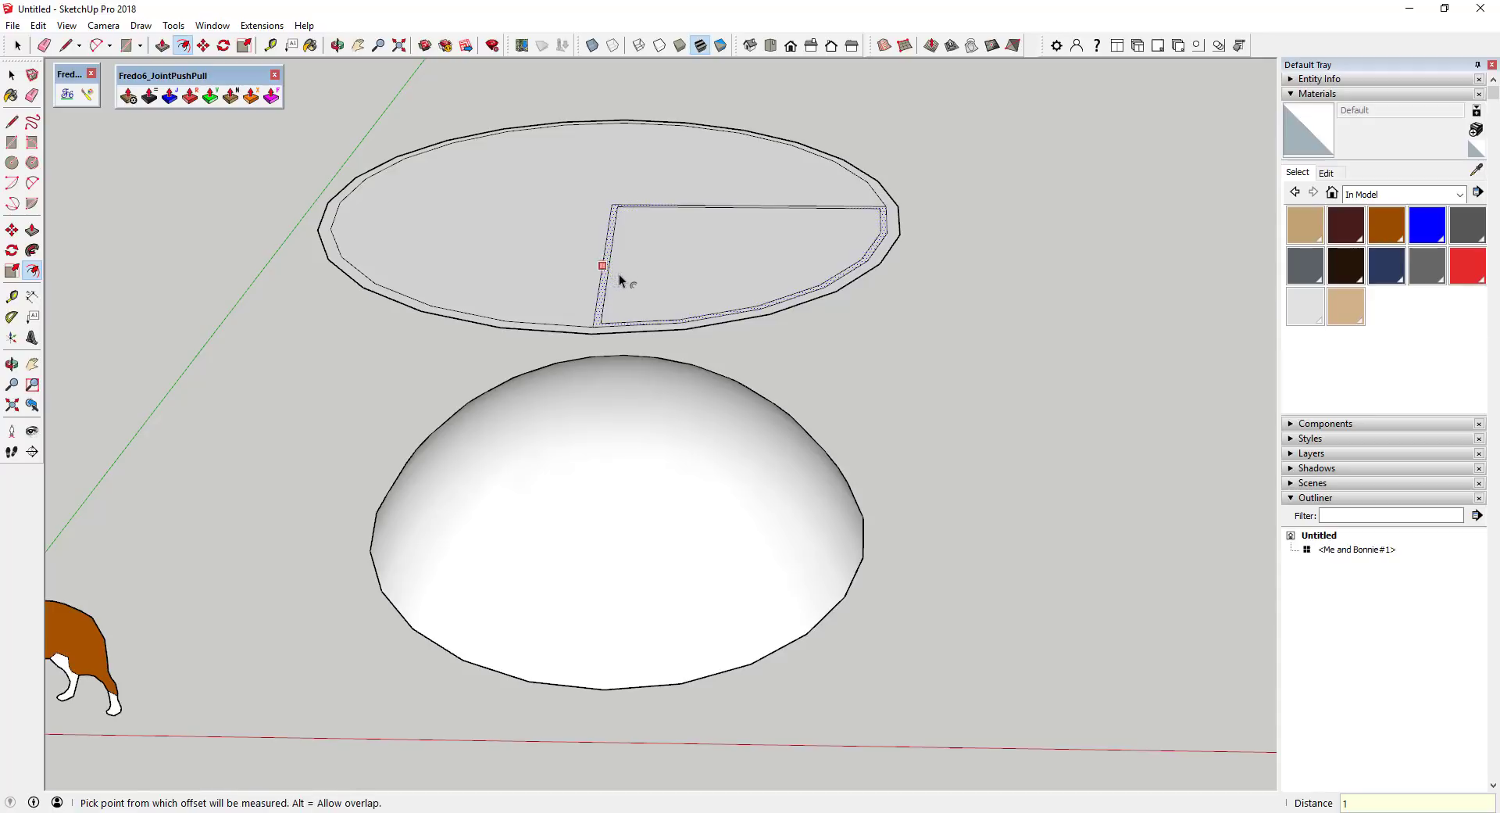
pyautogui.press('space')
# Draw a short line closing the strip's inner corner
pyautogui.scroll(5, 597, 316)
pyautogui.press('l')
pyautogui.scroll(3, 615, 320)
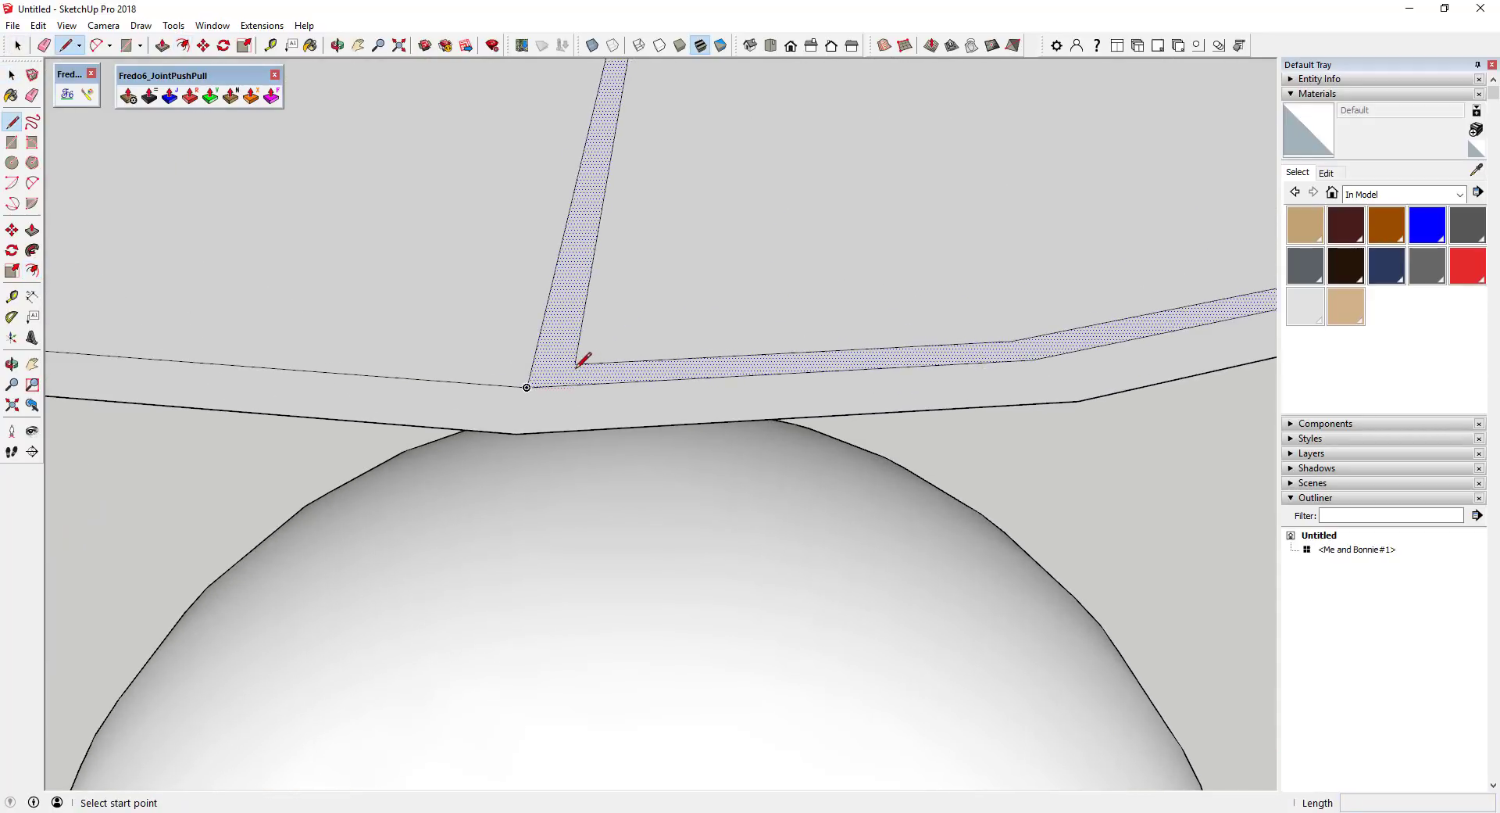
pyautogui.click(574, 364)
pyautogui.press('space')
pyautogui.scroll(-6, 572, 385)
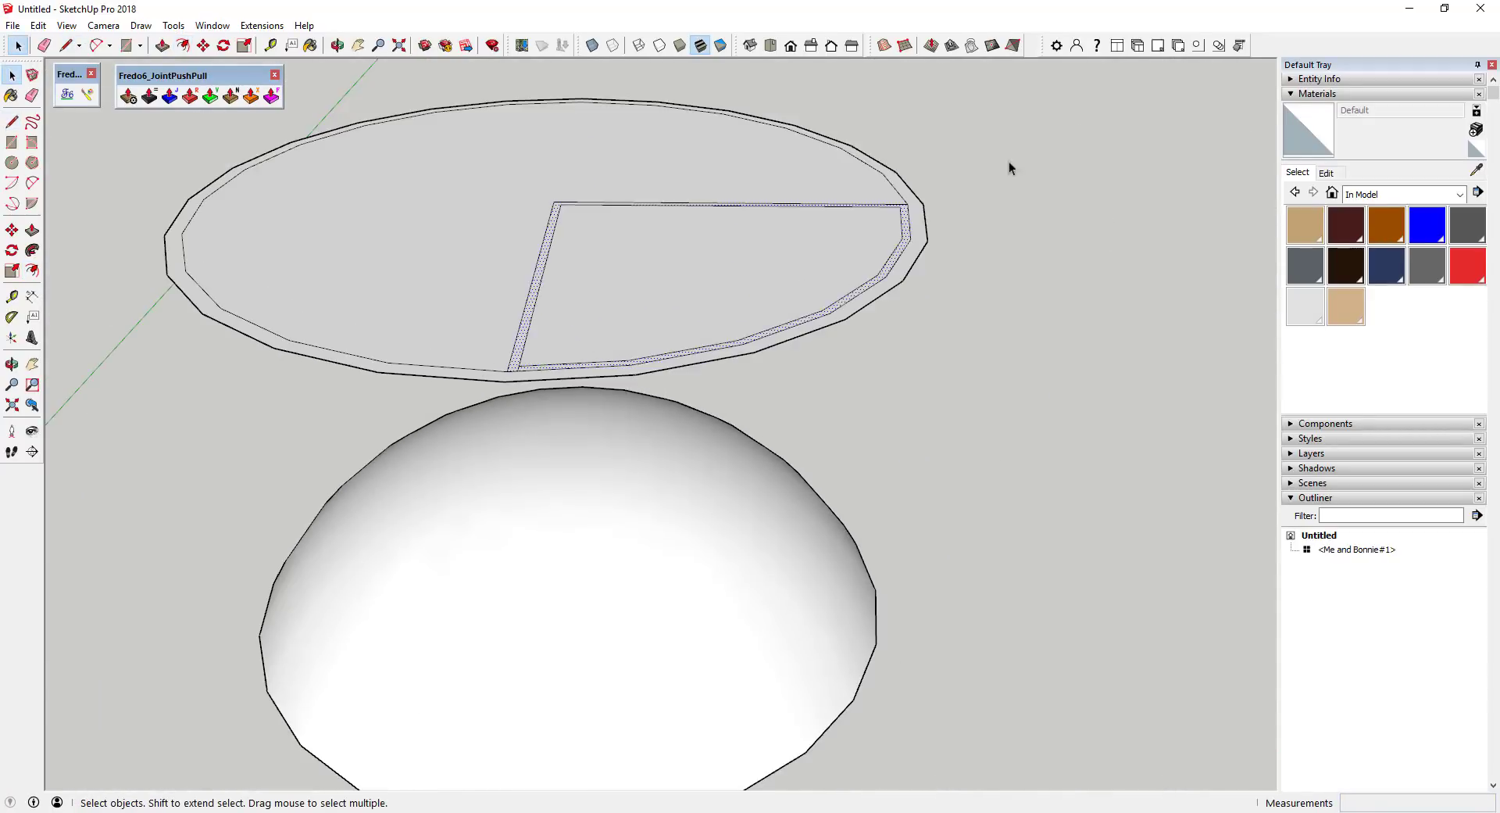
pyautogui.scroll(5, 1010, 161)
pyautogui.press('l')
pyautogui.scroll(3, 836, 203)
pyautogui.click(848, 256)
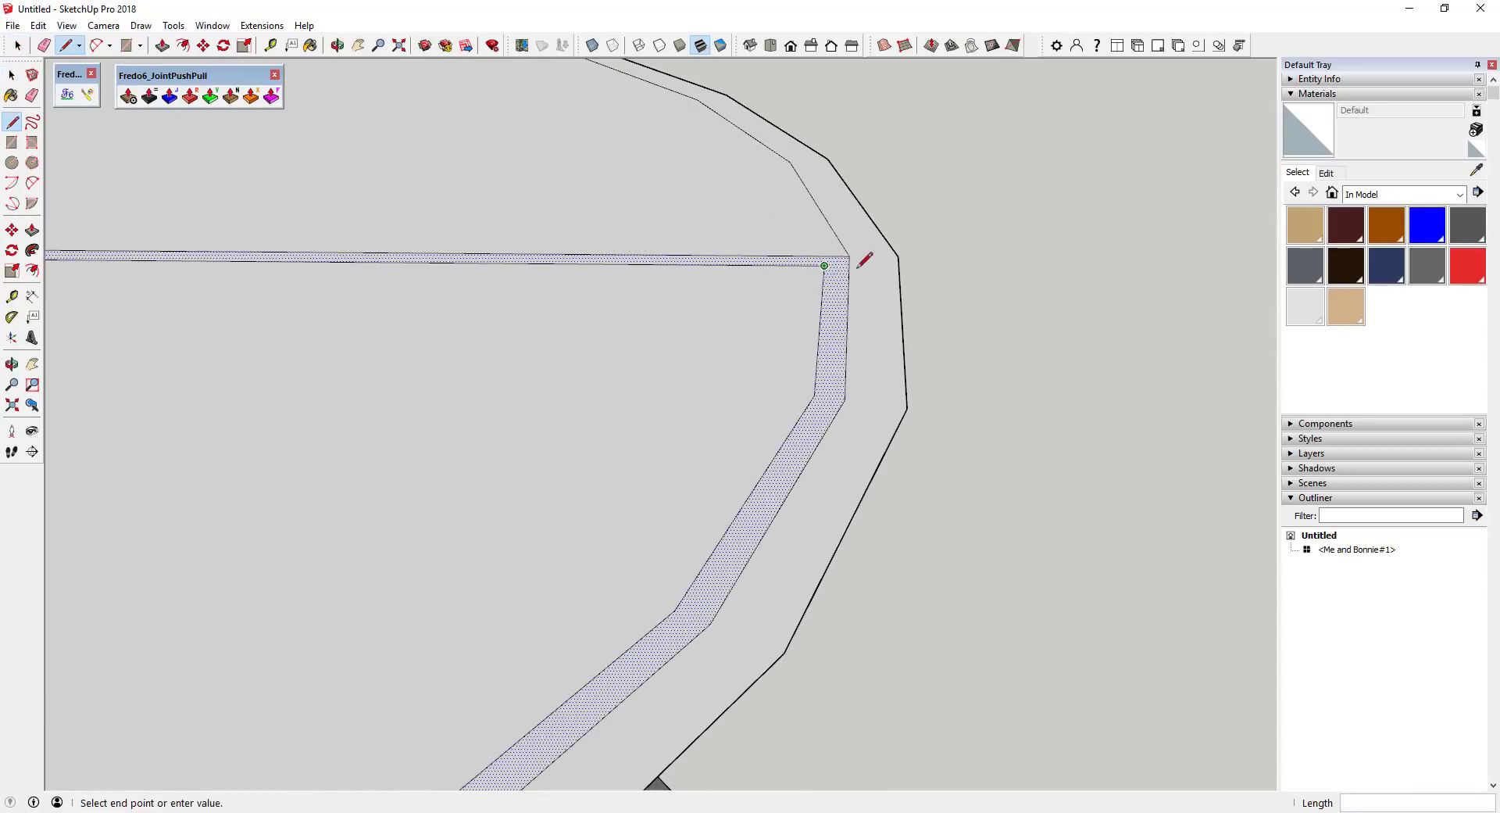
pyautogui.click(852, 265)
pyautogui.press('space')
pyautogui.scroll(-4, 850, 264)
# Clean up surplus edges and select the thin rib strip face
pyautogui.press('e')
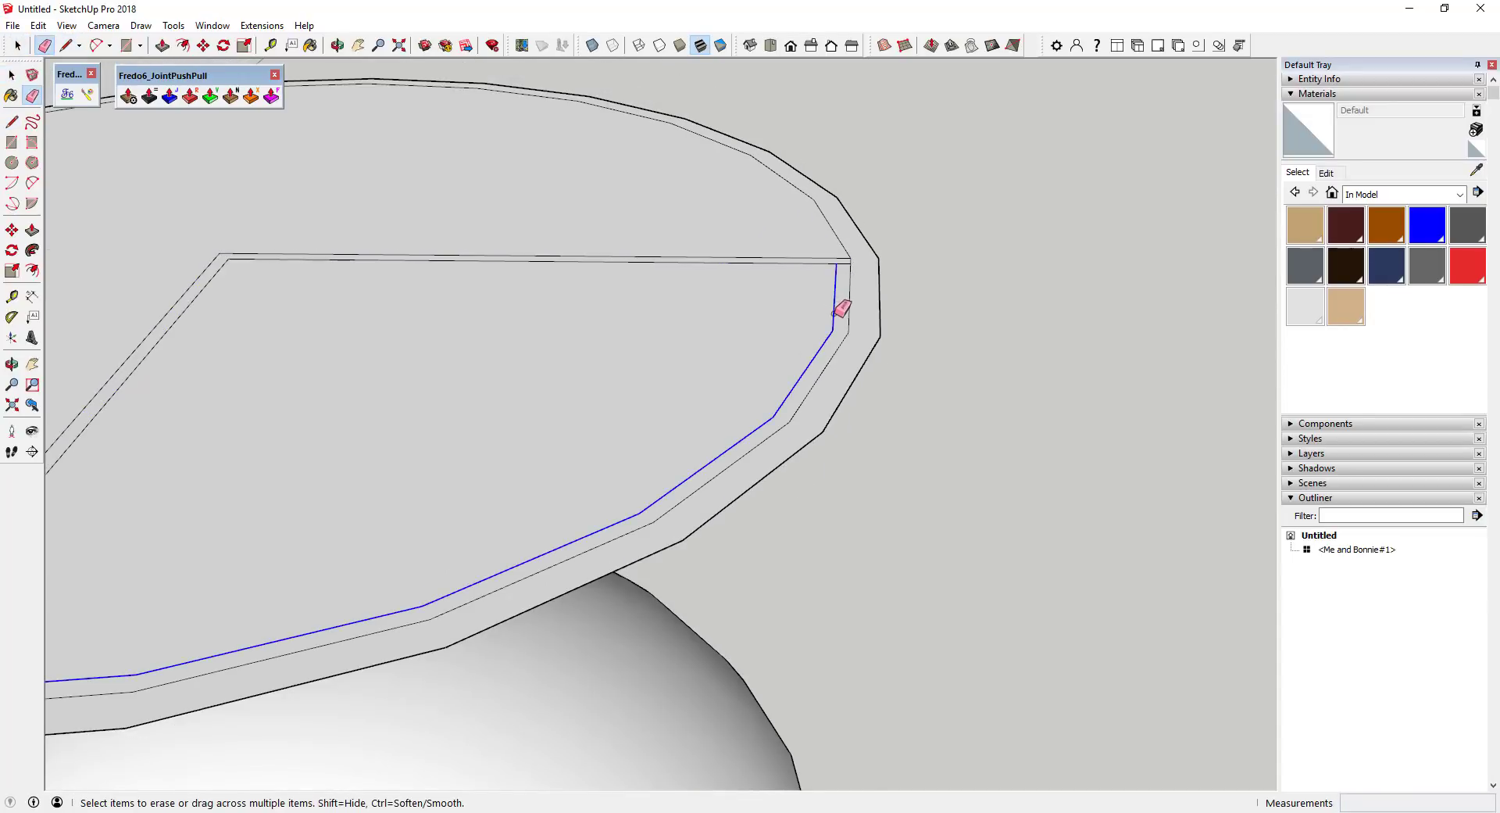
pyautogui.scroll(-5, 854, 265)
pyautogui.scroll(2, 606, 306)
pyautogui.press('space')
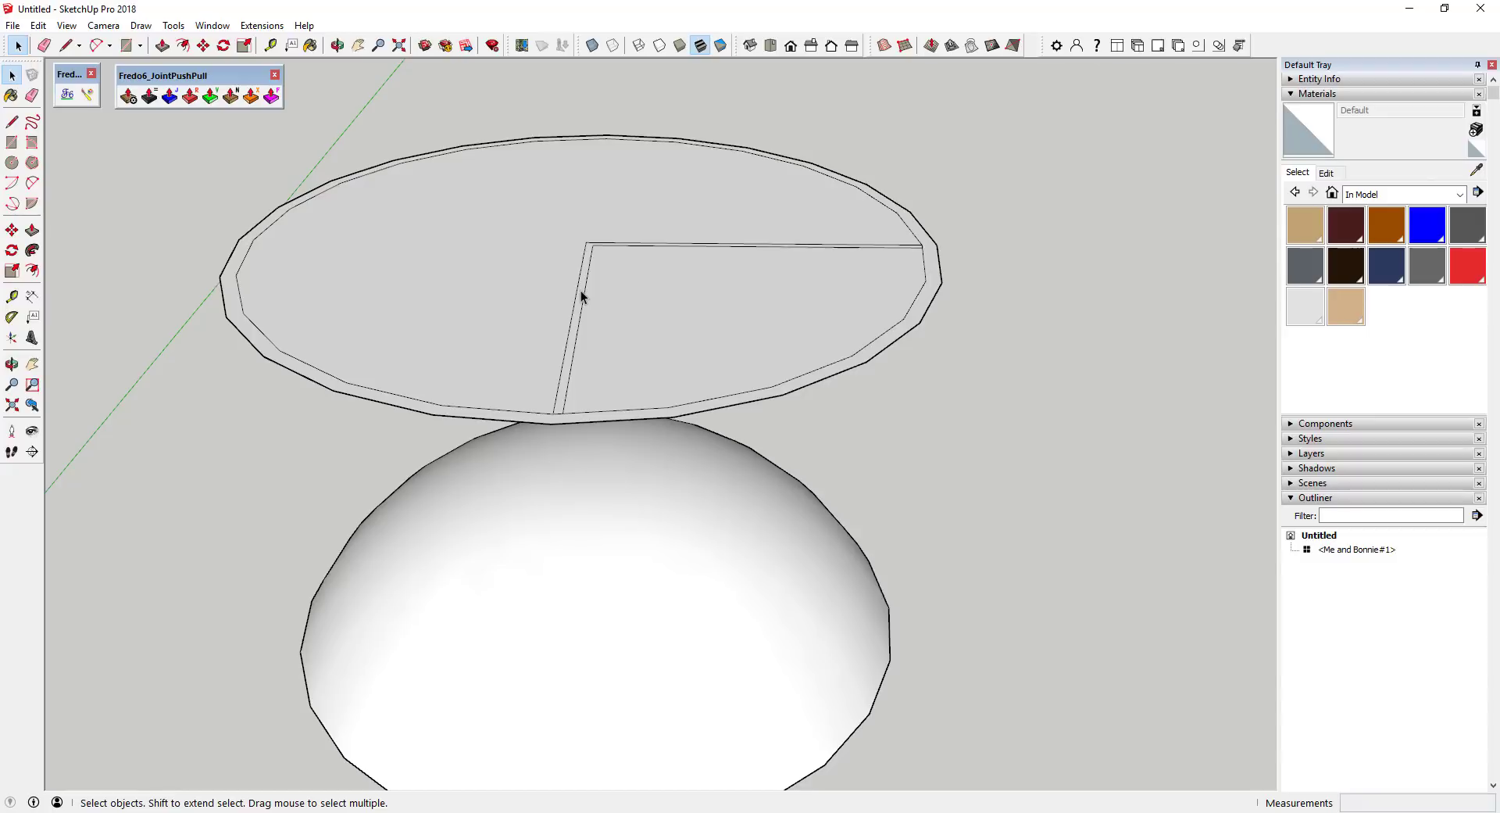
pyautogui.click(581, 292)
# Select the L-shaped strips and set the rotation centre at the disc's centre
pyautogui.doubleClick(581, 291)
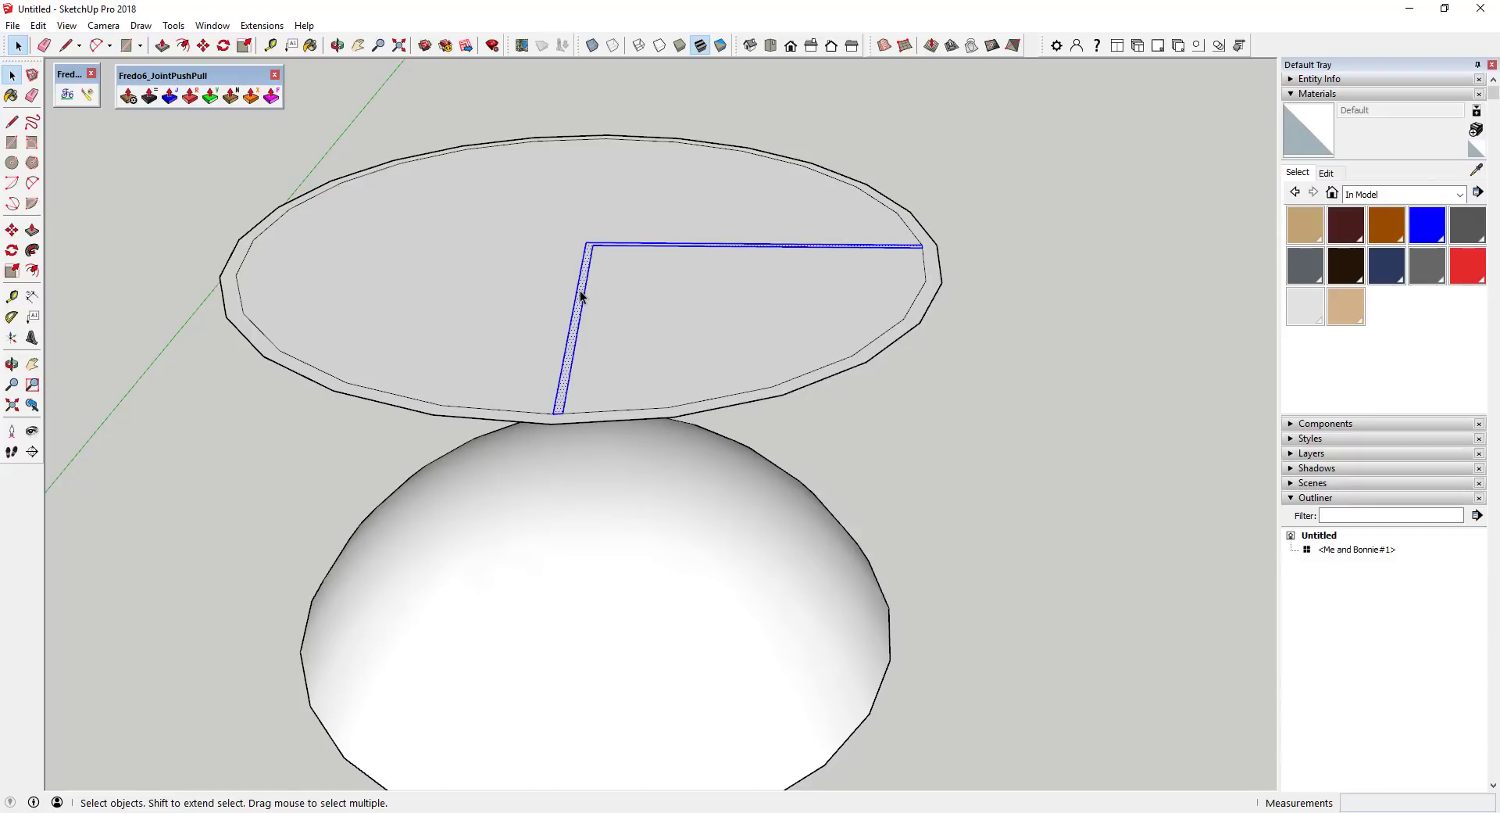
pyautogui.press('q')
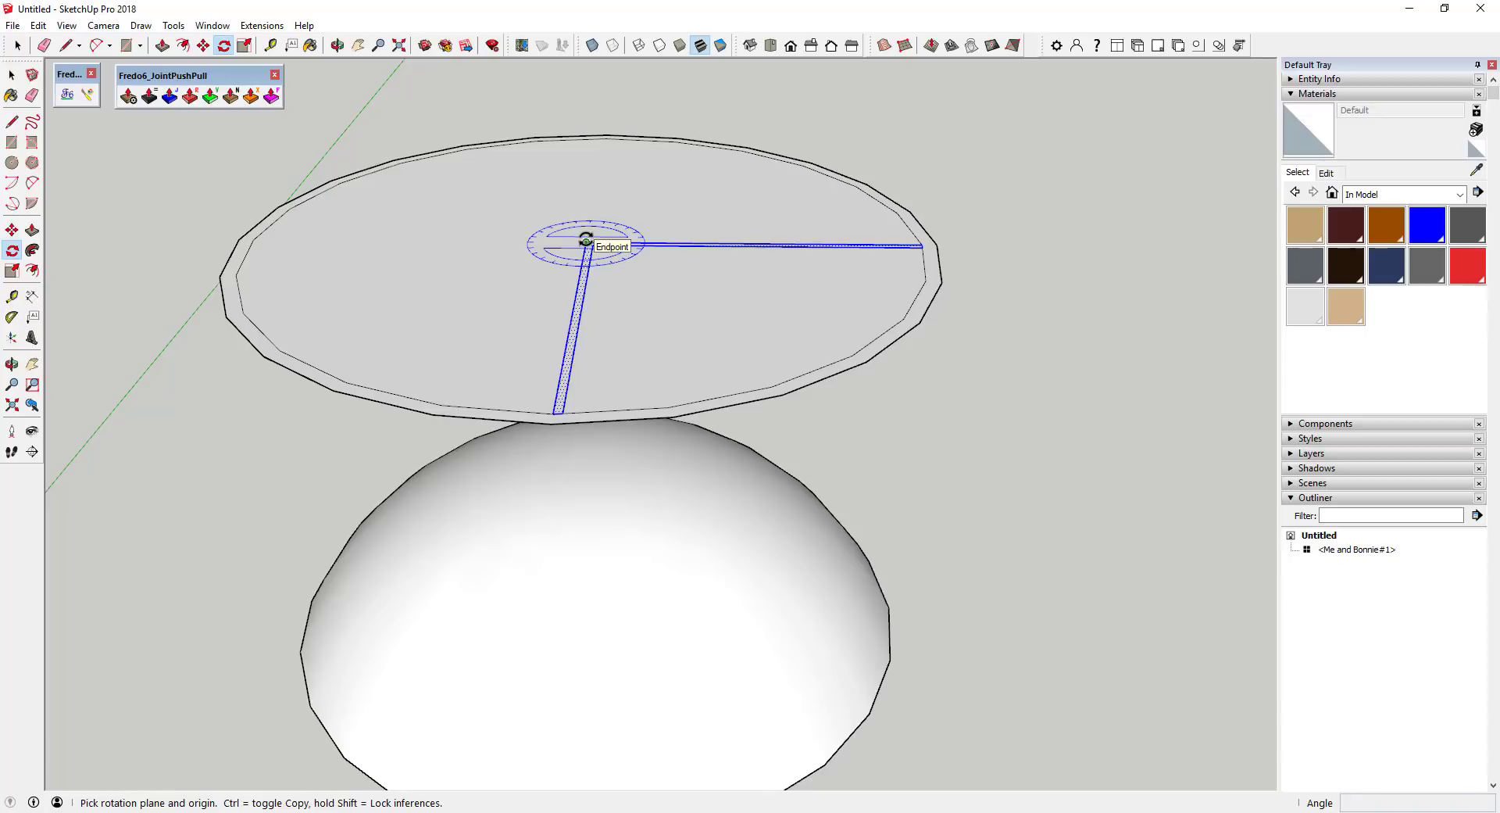
pyautogui.press('space')
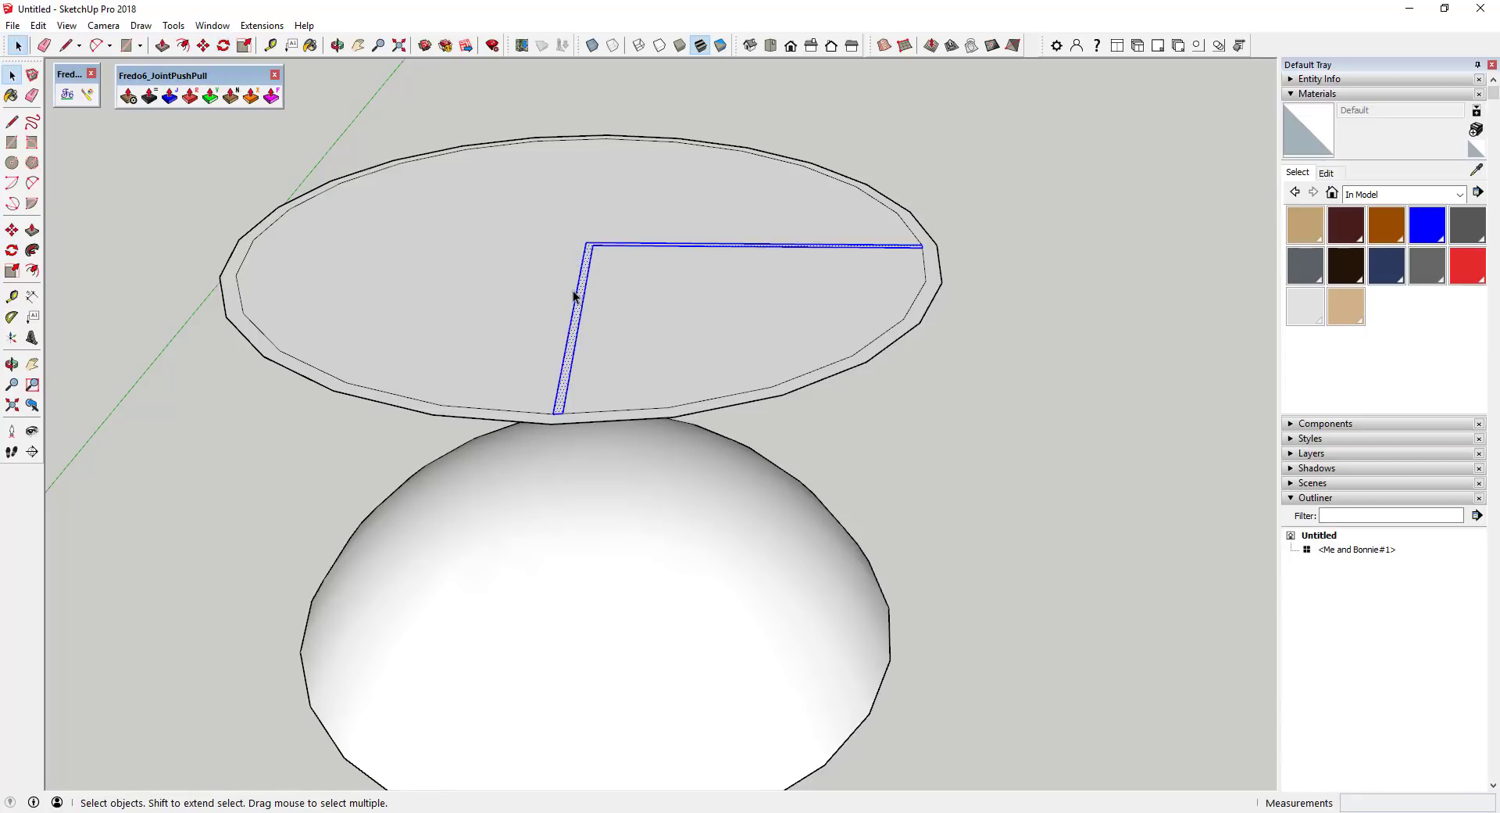
pyautogui.doubleClick(574, 331)
pyautogui.press('q')
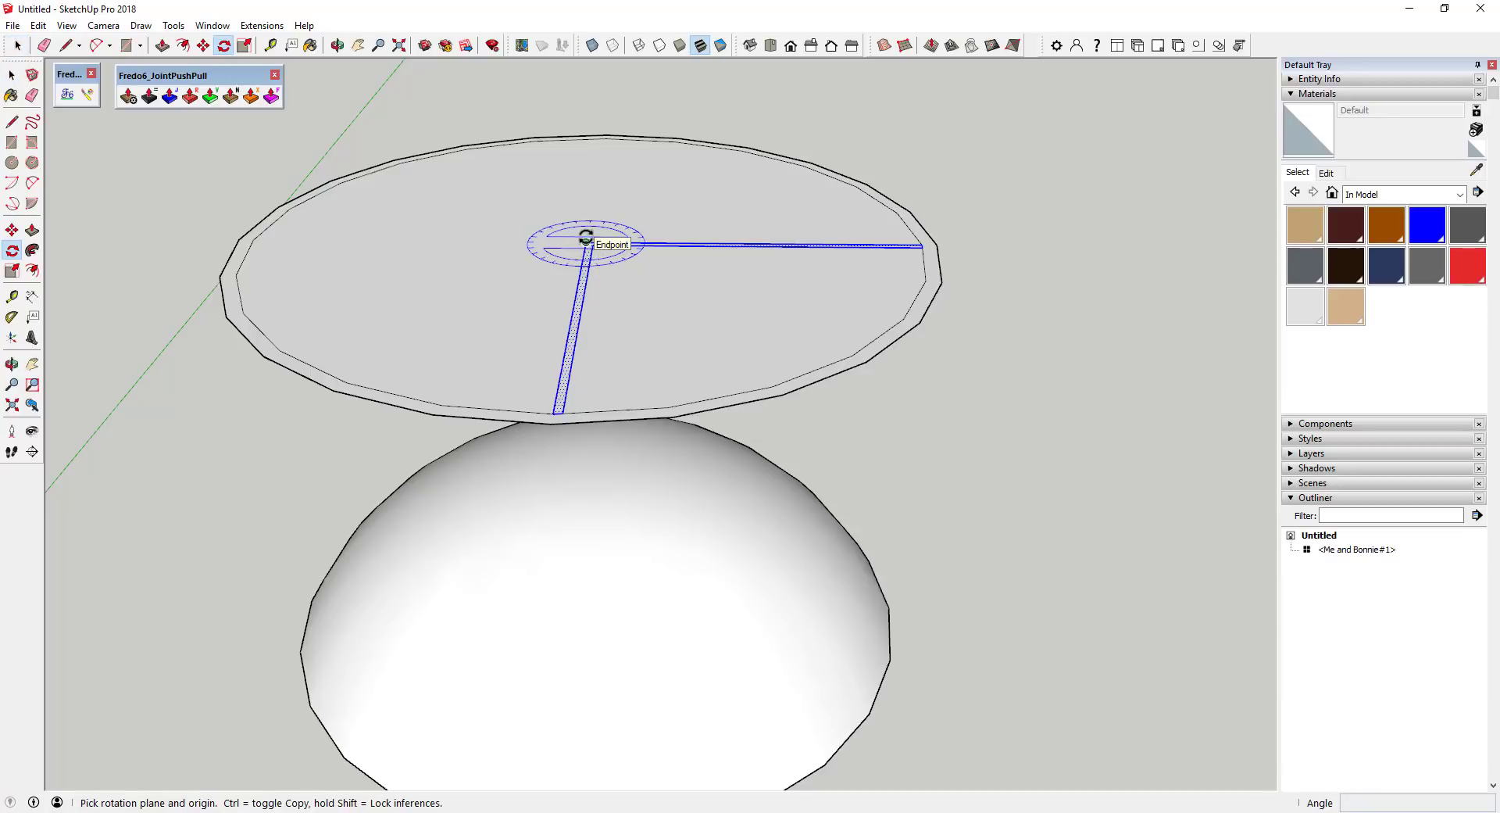
pyautogui.click(586, 243)
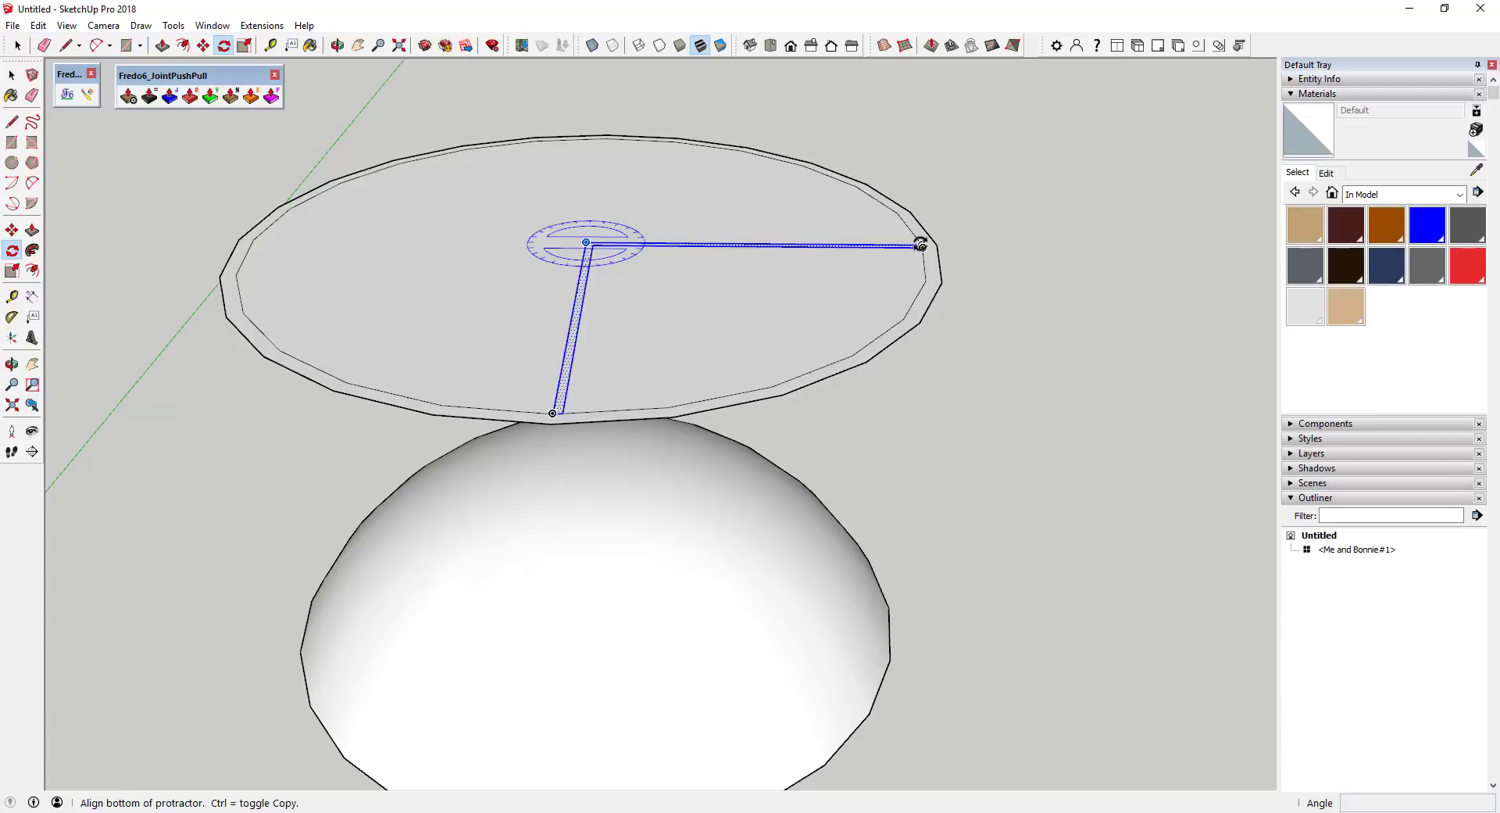
# Align the rotation to the right strip and place a copy rotated 90°
pyautogui.scroll(4, 926, 244)
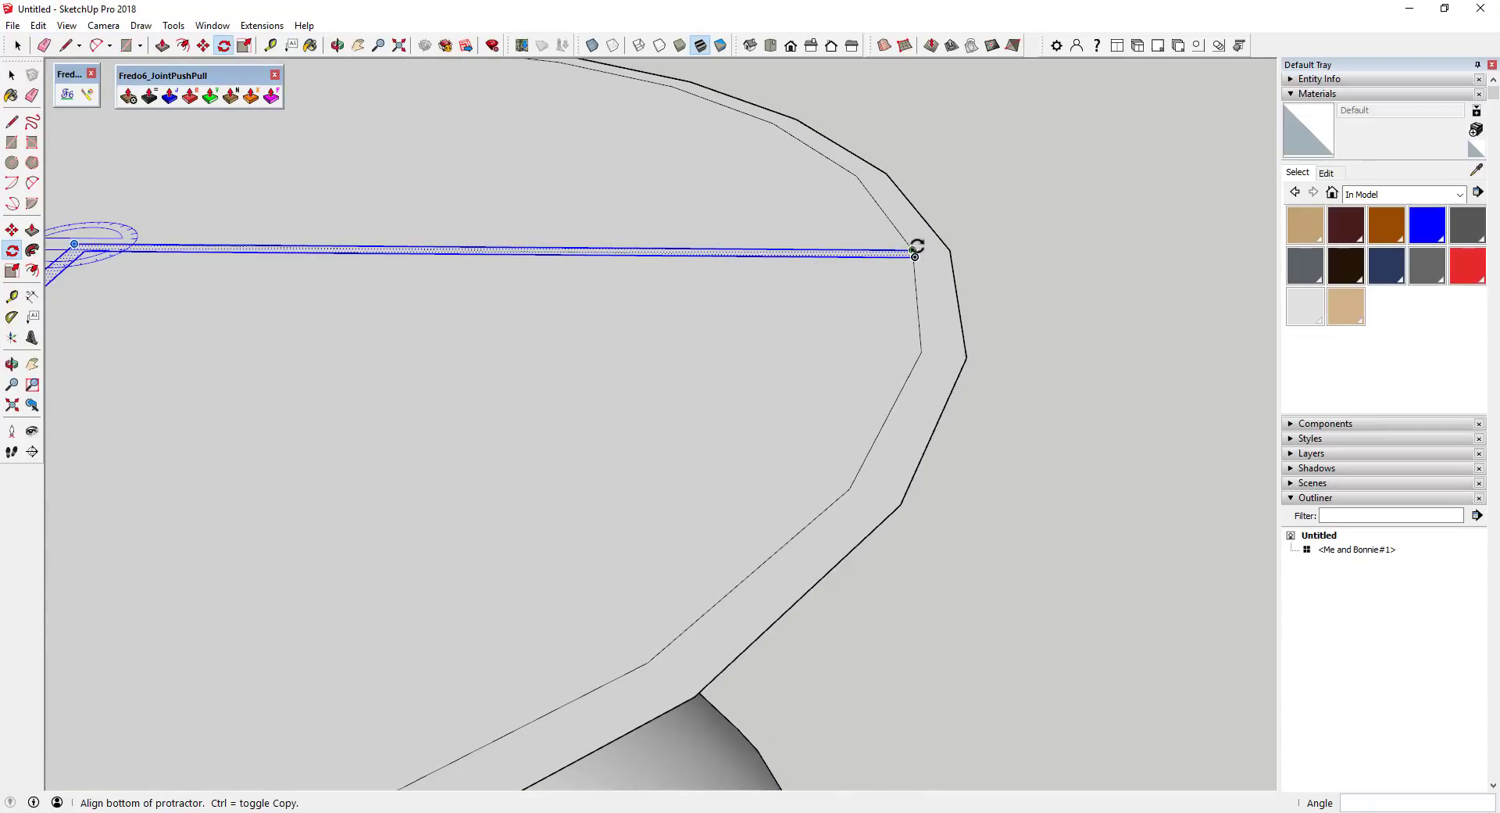
pyautogui.click(924, 245)
pyautogui.scroll(-2, 924, 244)
pyautogui.scroll(-2, 925, 258)
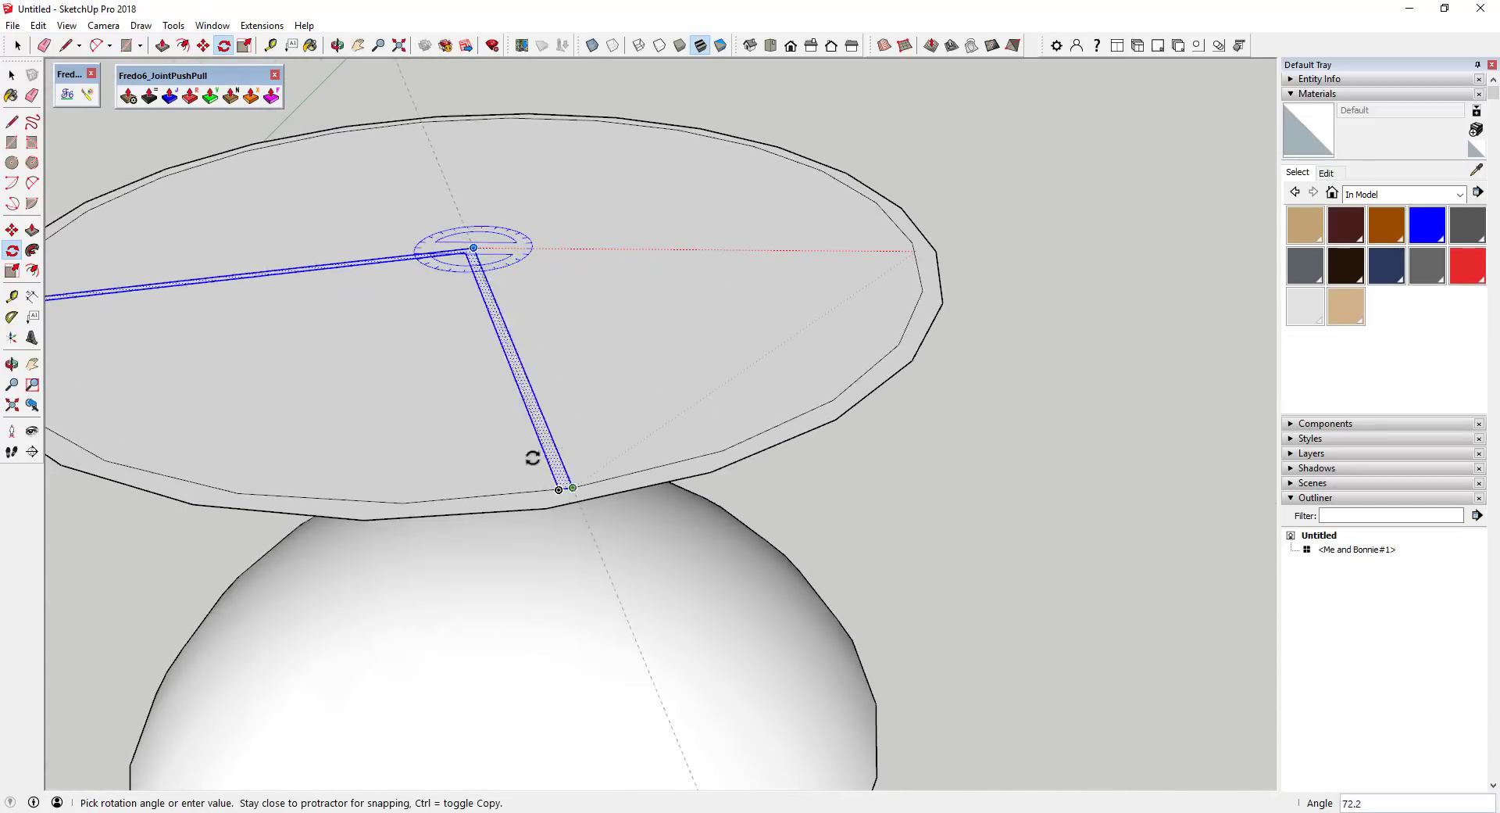
pyautogui.scroll(2, 384, 462)
pyautogui.scroll(-2, 384, 462)
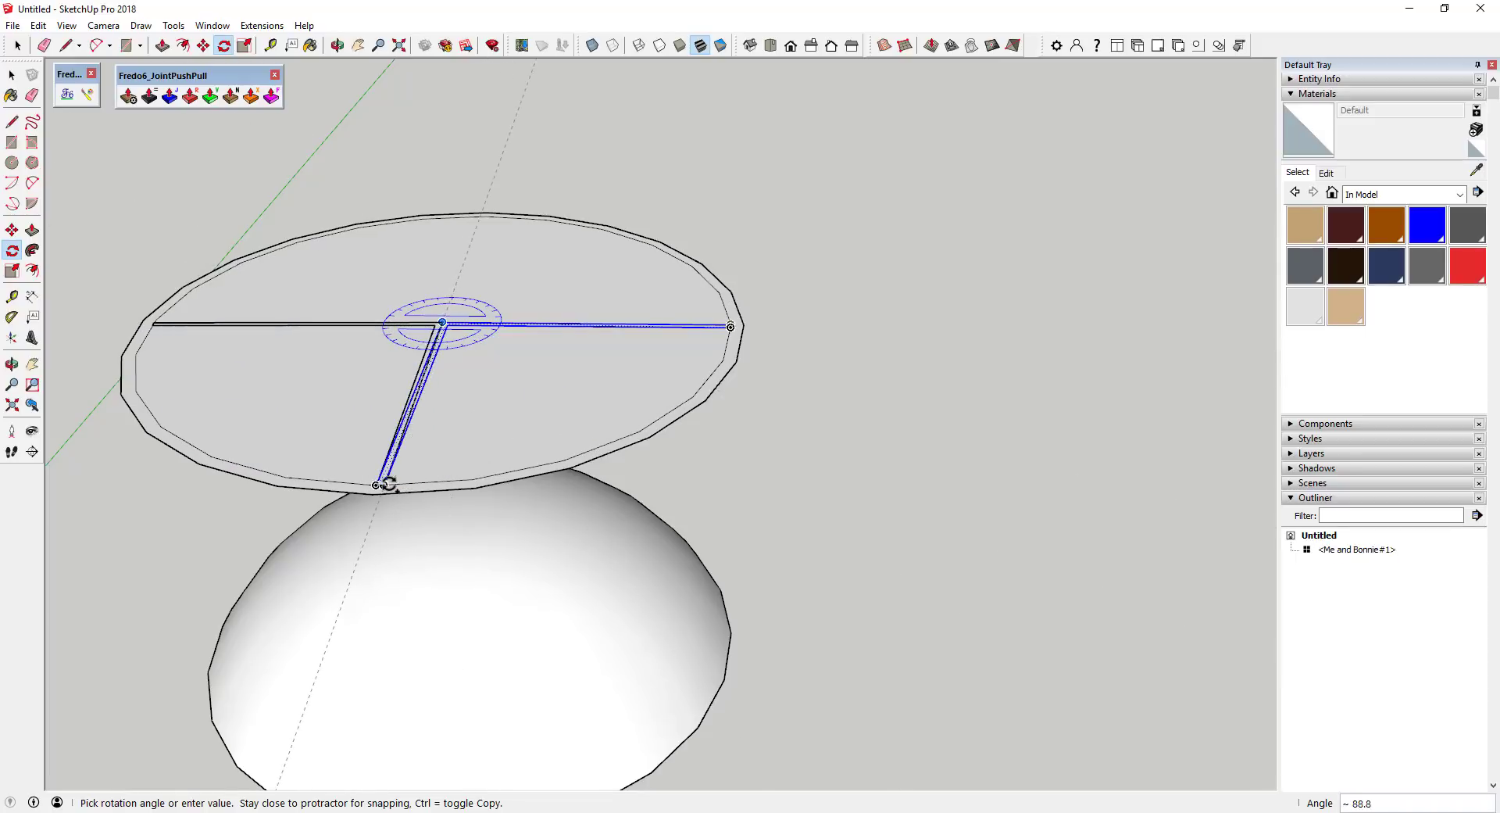
pyautogui.scroll(2, 363, 483)
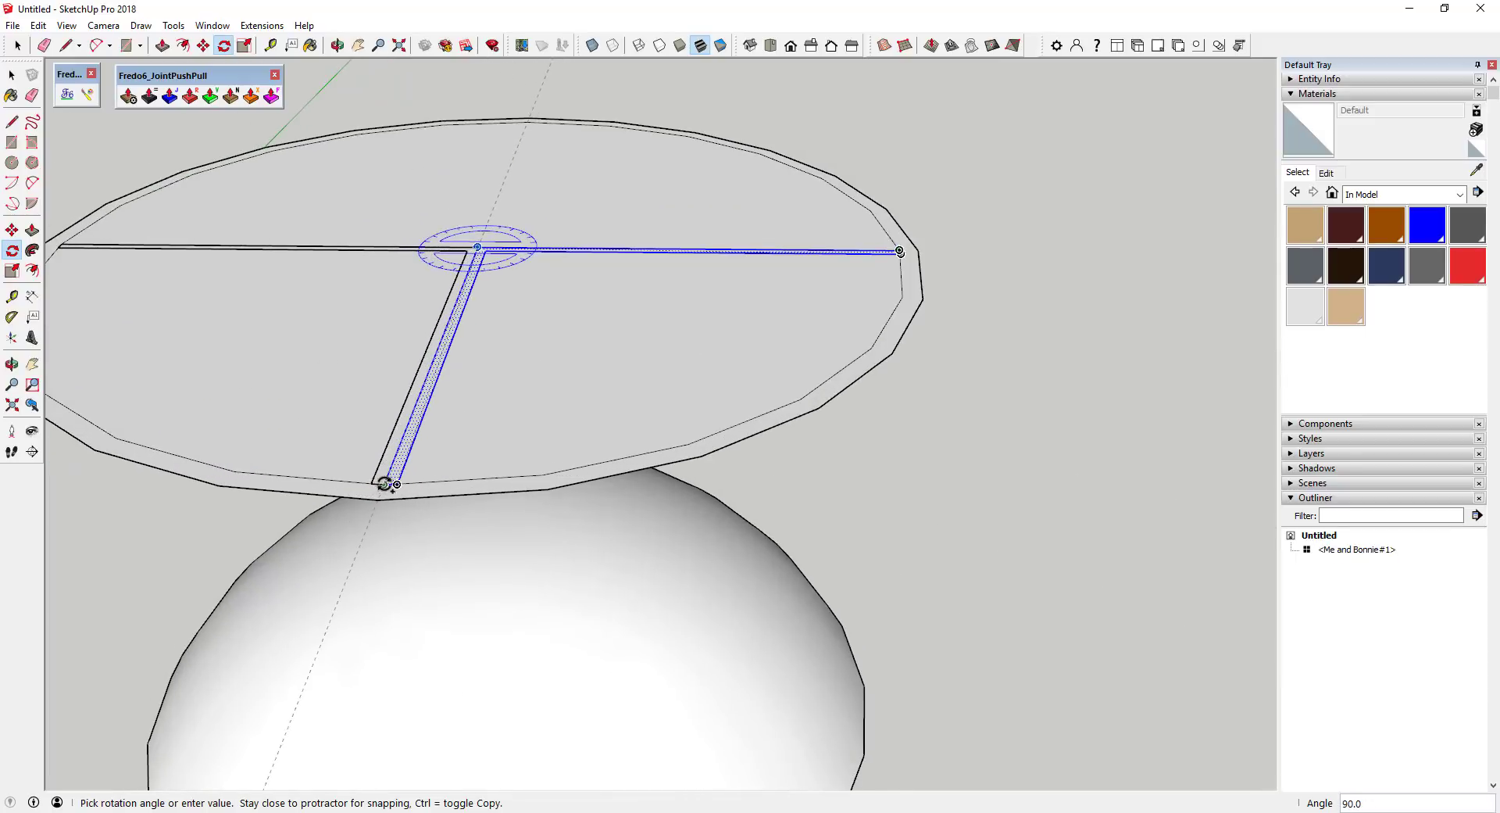
pyautogui.click(383, 484)
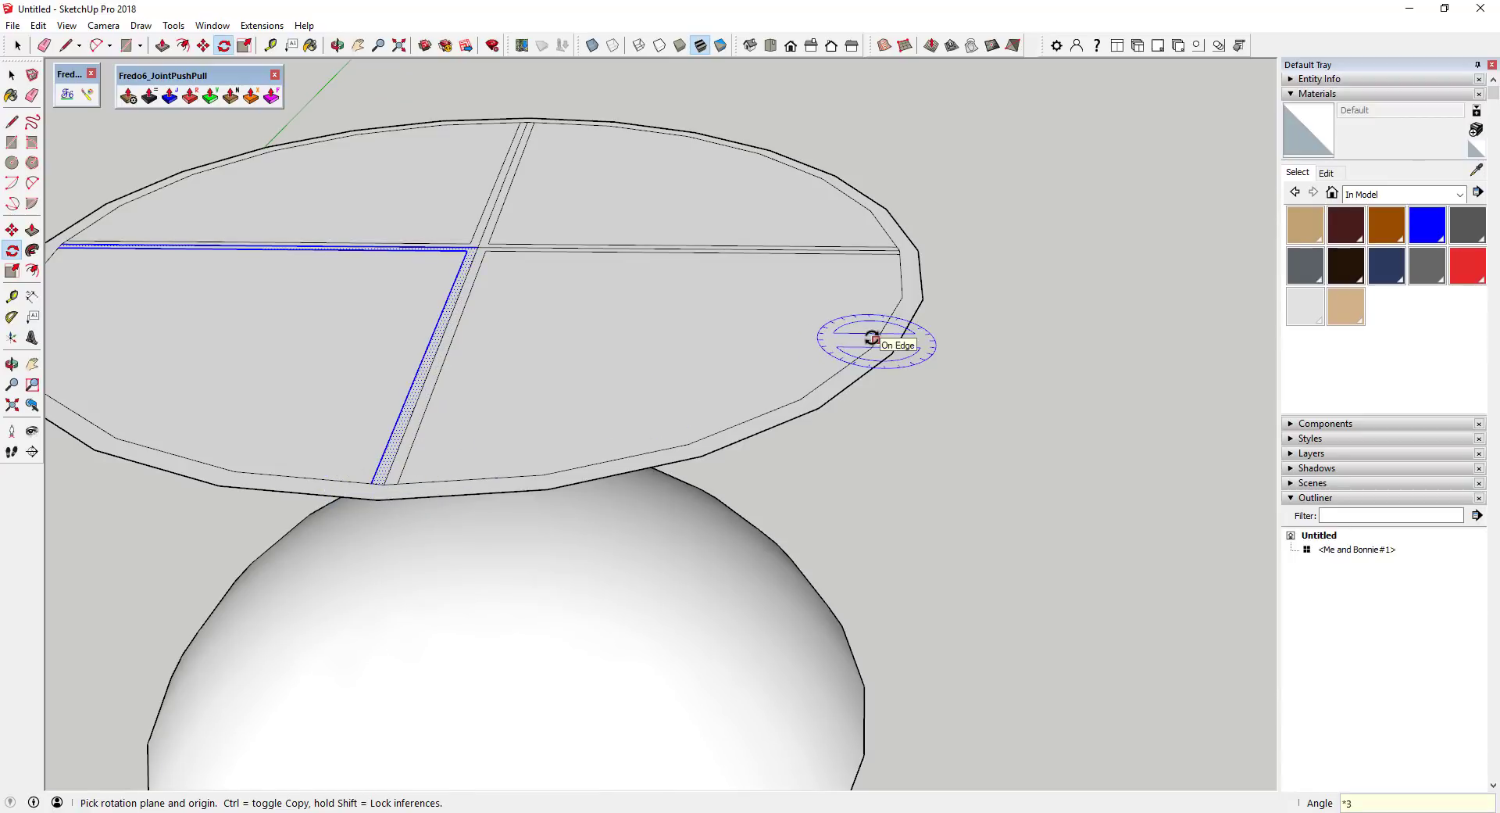
# Erase the overlapping edges on the disc top, checking the disc's right and left edges
pyautogui.scroll(-3, 953, 315)
pyautogui.scroll(3, 738, 279)
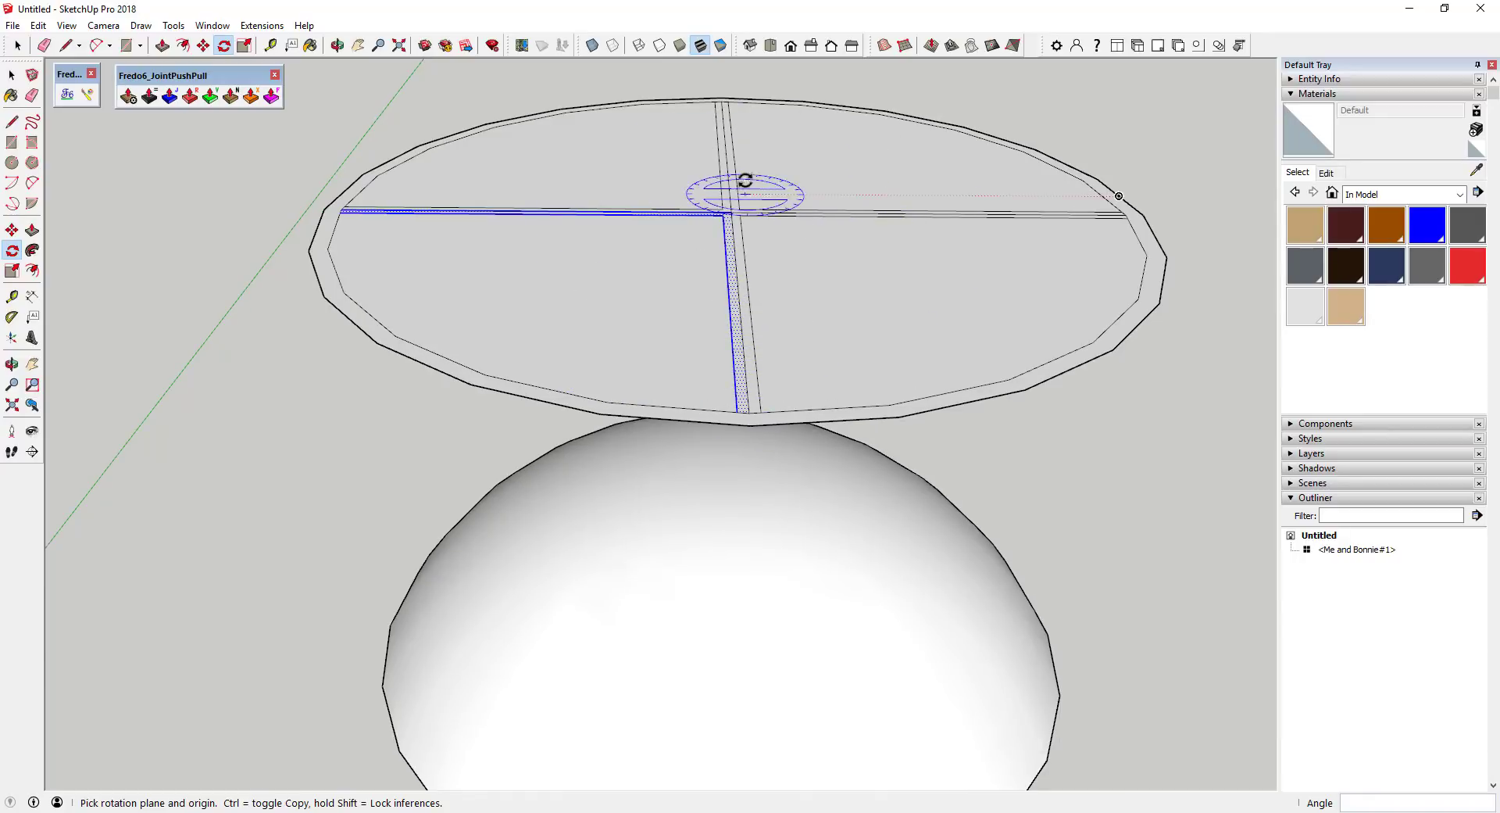
pyautogui.press('e')
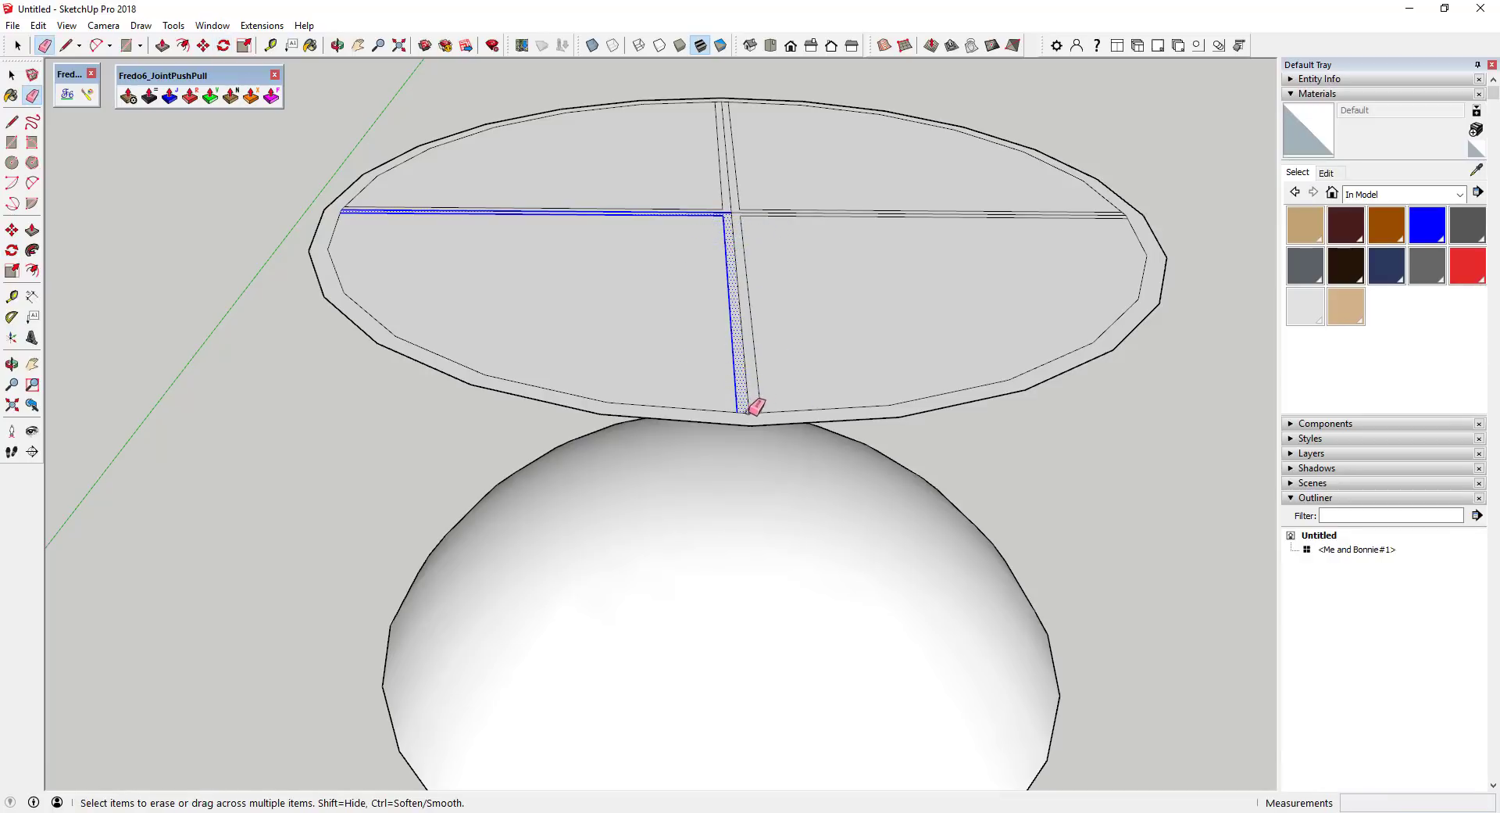
pyautogui.moveTo(755, 406); pyautogui.dragTo(758, 405)
pyautogui.scroll(5, 738, 220)
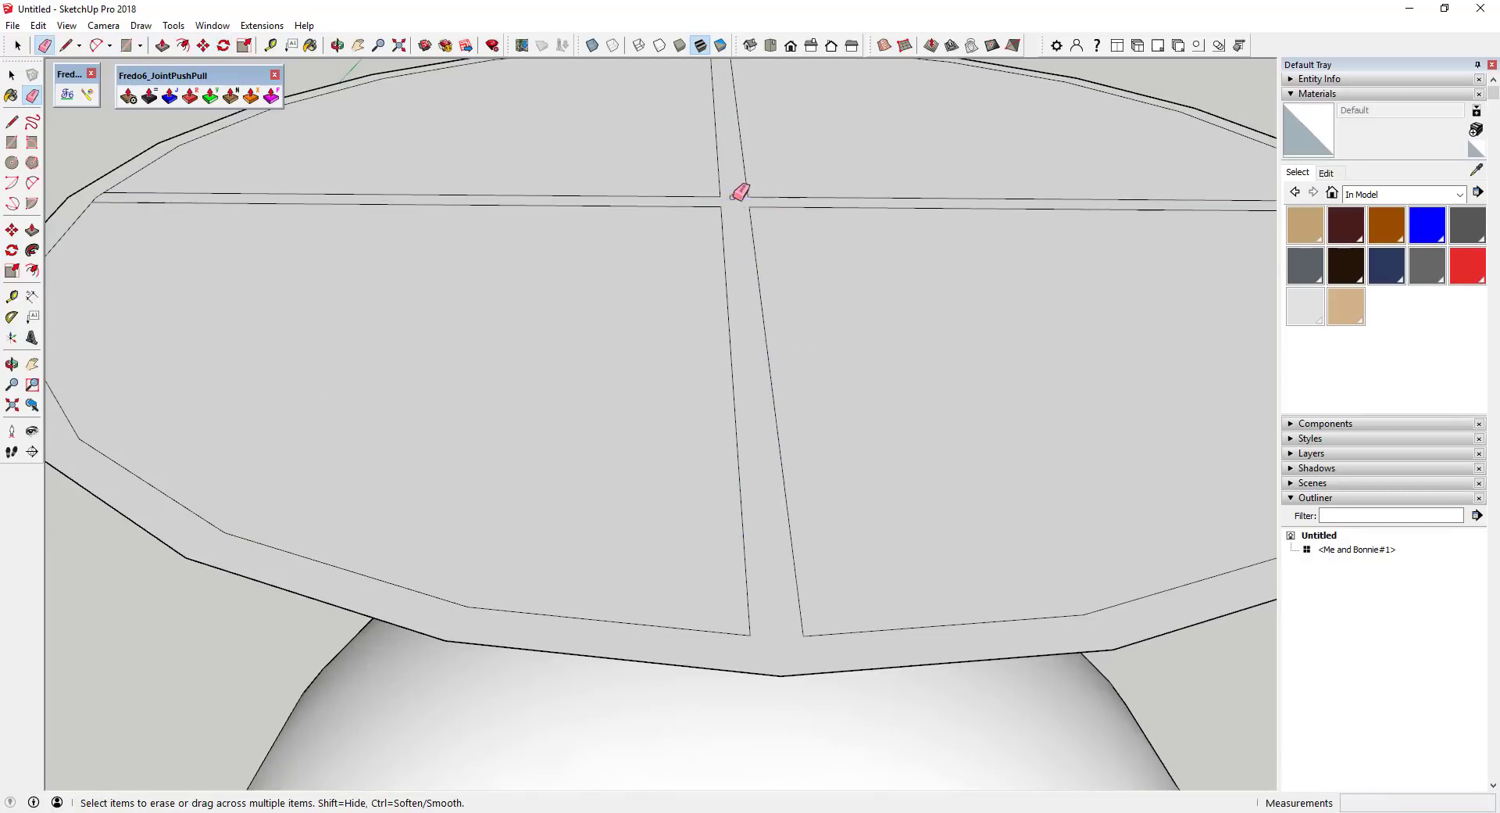
pyautogui.scroll(-5, 741, 194)
pyautogui.moveTo(580, 164); pyautogui.dragTo(783, 188, button='middle')
pyautogui.scroll(5, 803, 190)
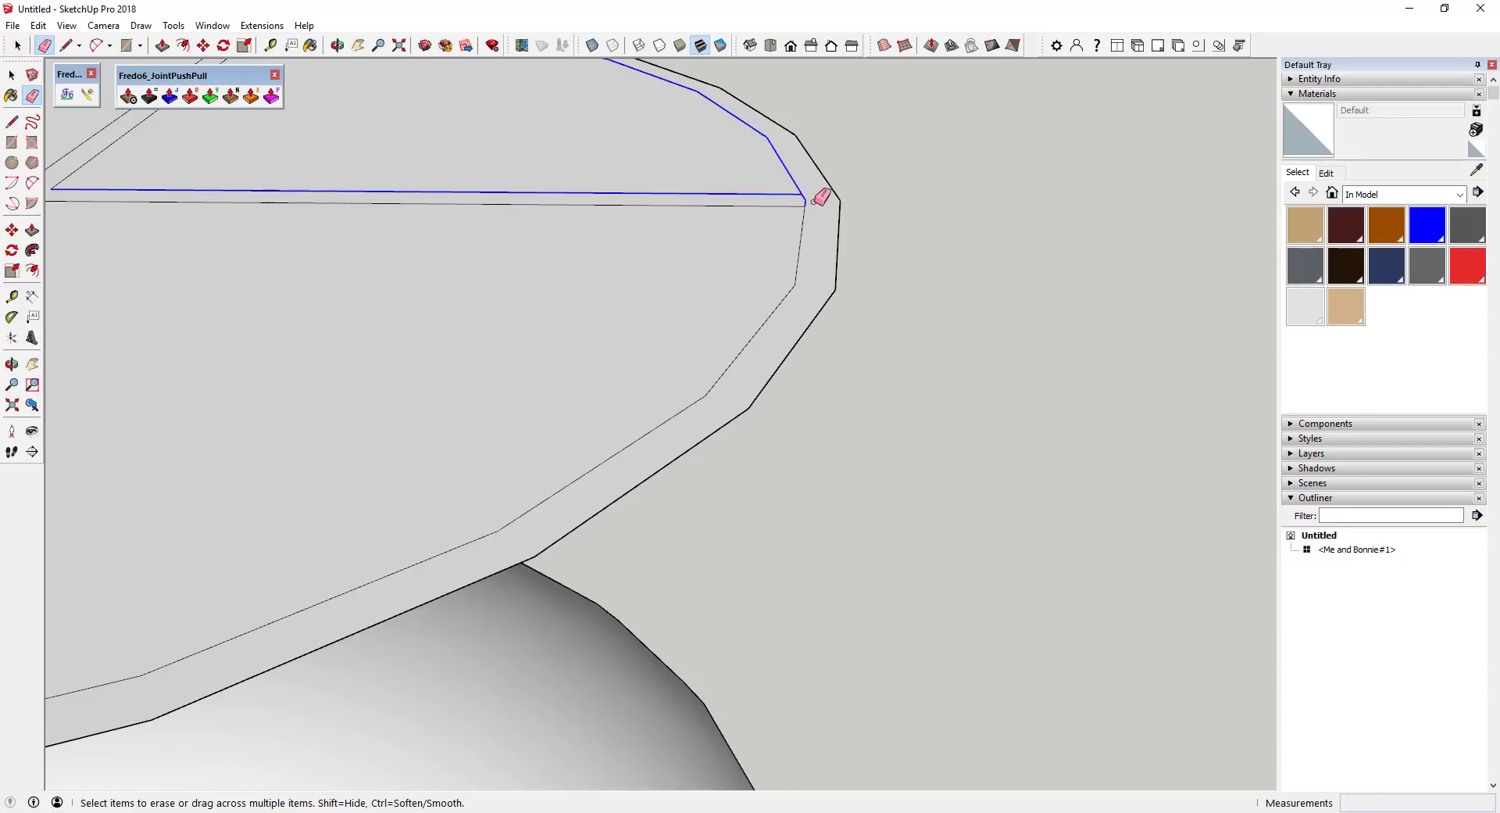
pyautogui.scroll(-5, 810, 196)
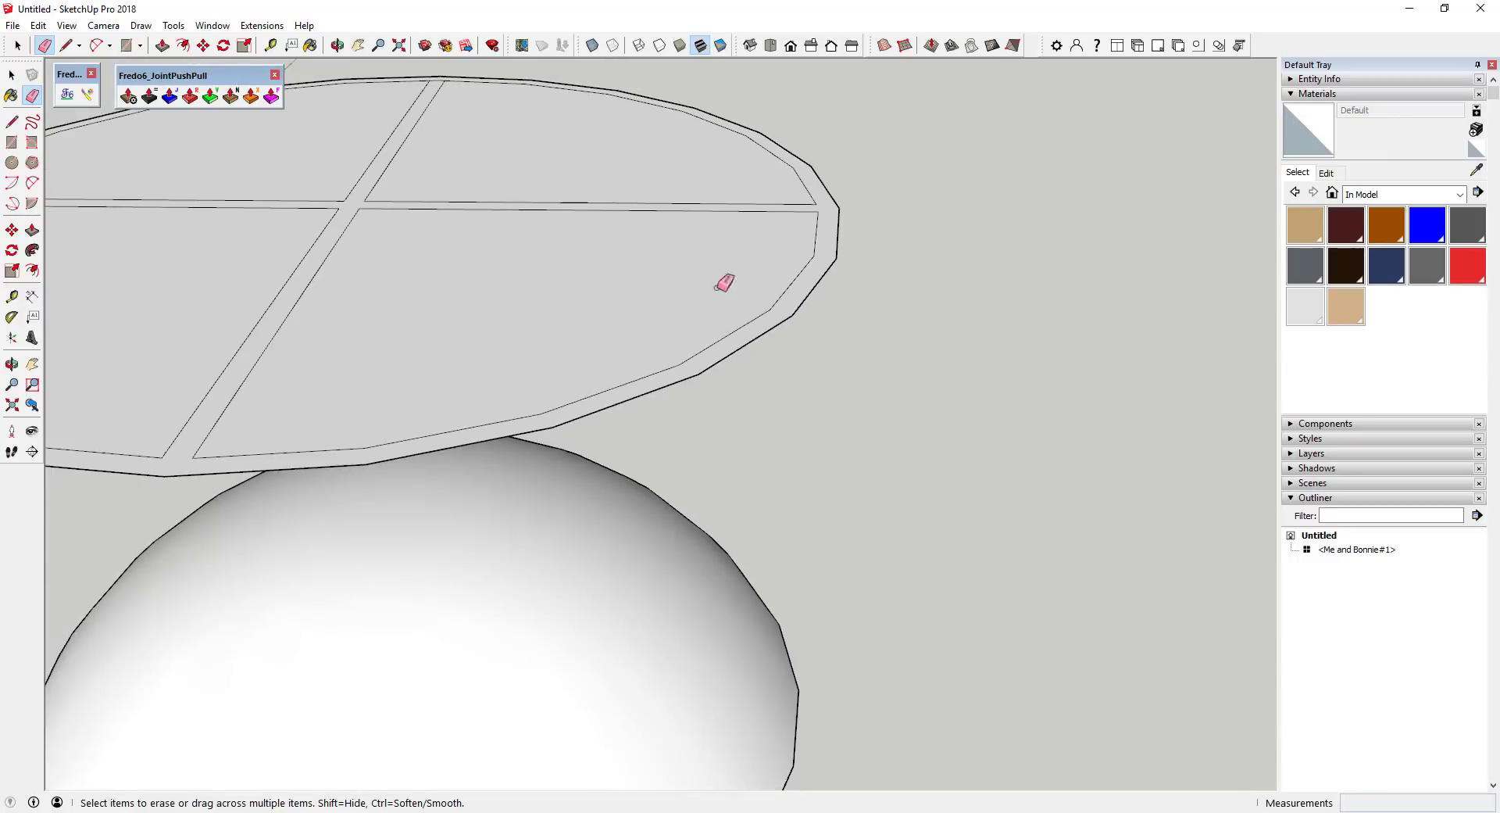
pyautogui.moveTo(723, 281); pyautogui.dragTo(164, 251, button='middle')
pyautogui.scroll(5, 291, 235)
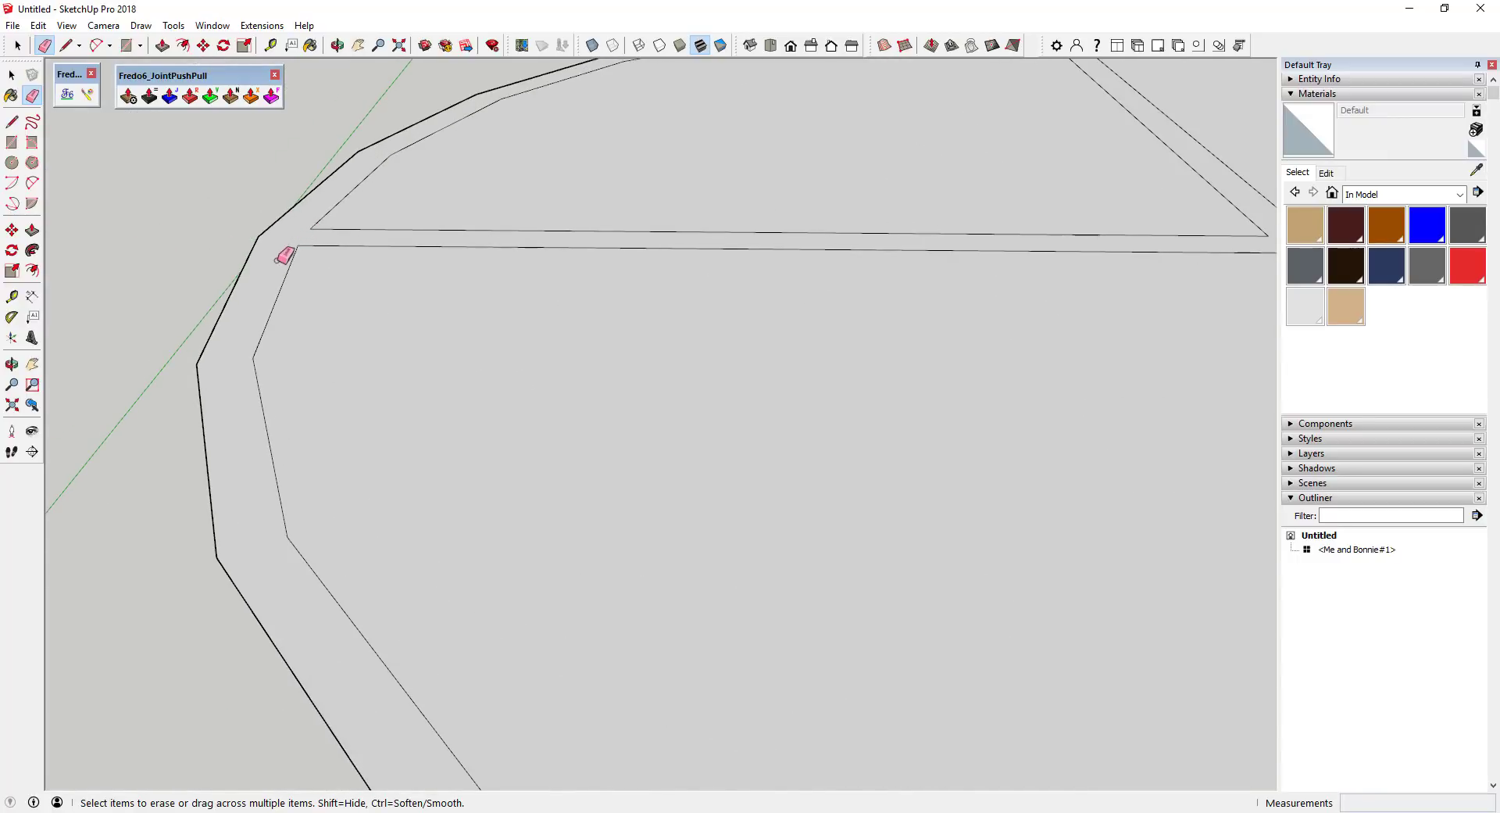
pyautogui.scroll(-5, 285, 255)
pyautogui.scroll(5, 630, 152)
pyautogui.scroll(-4, 625, 162)
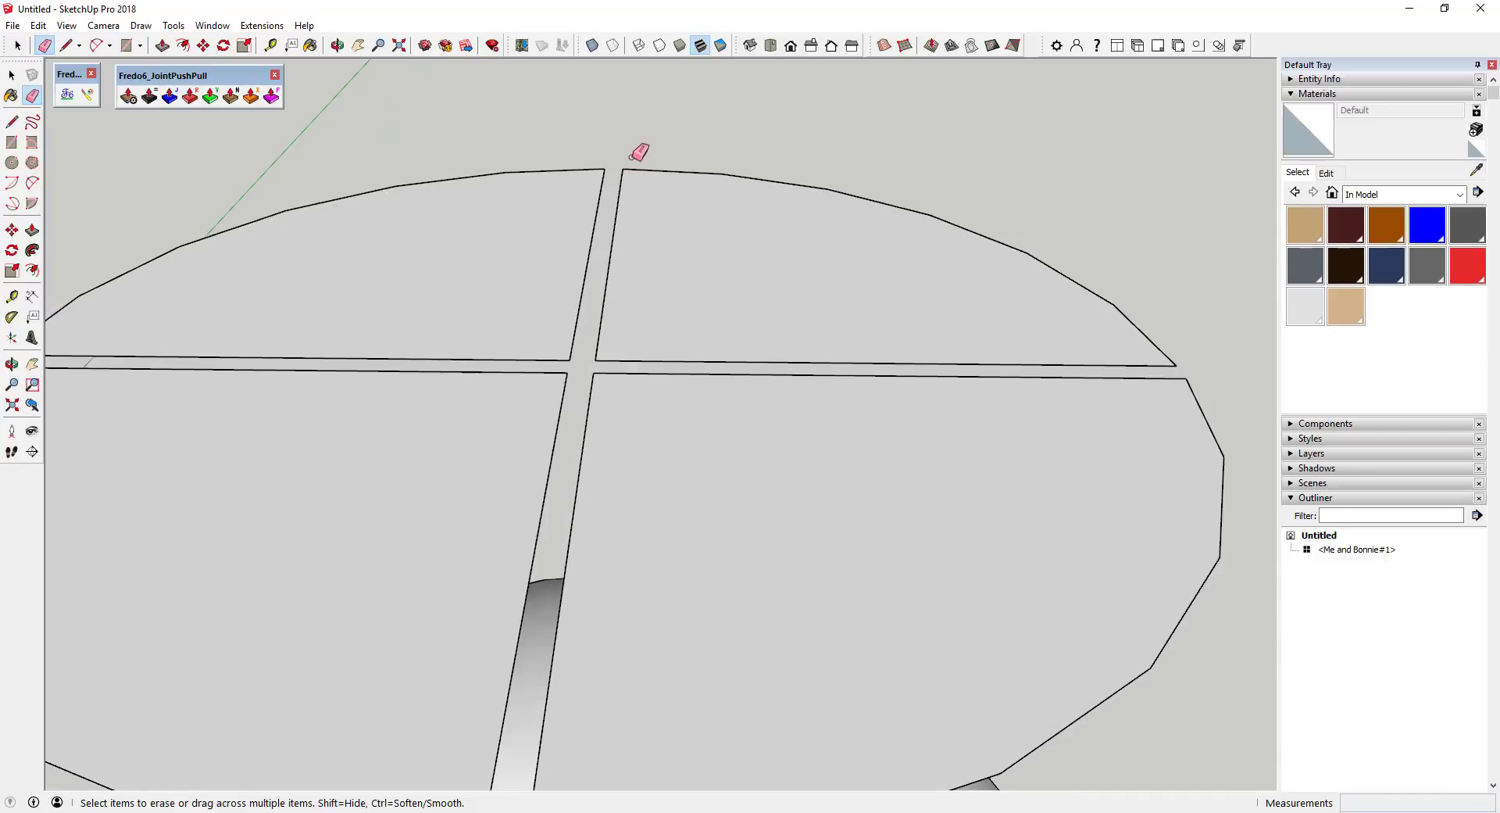
# Select the disc's rim ring and cross strips
pyautogui.press('space')
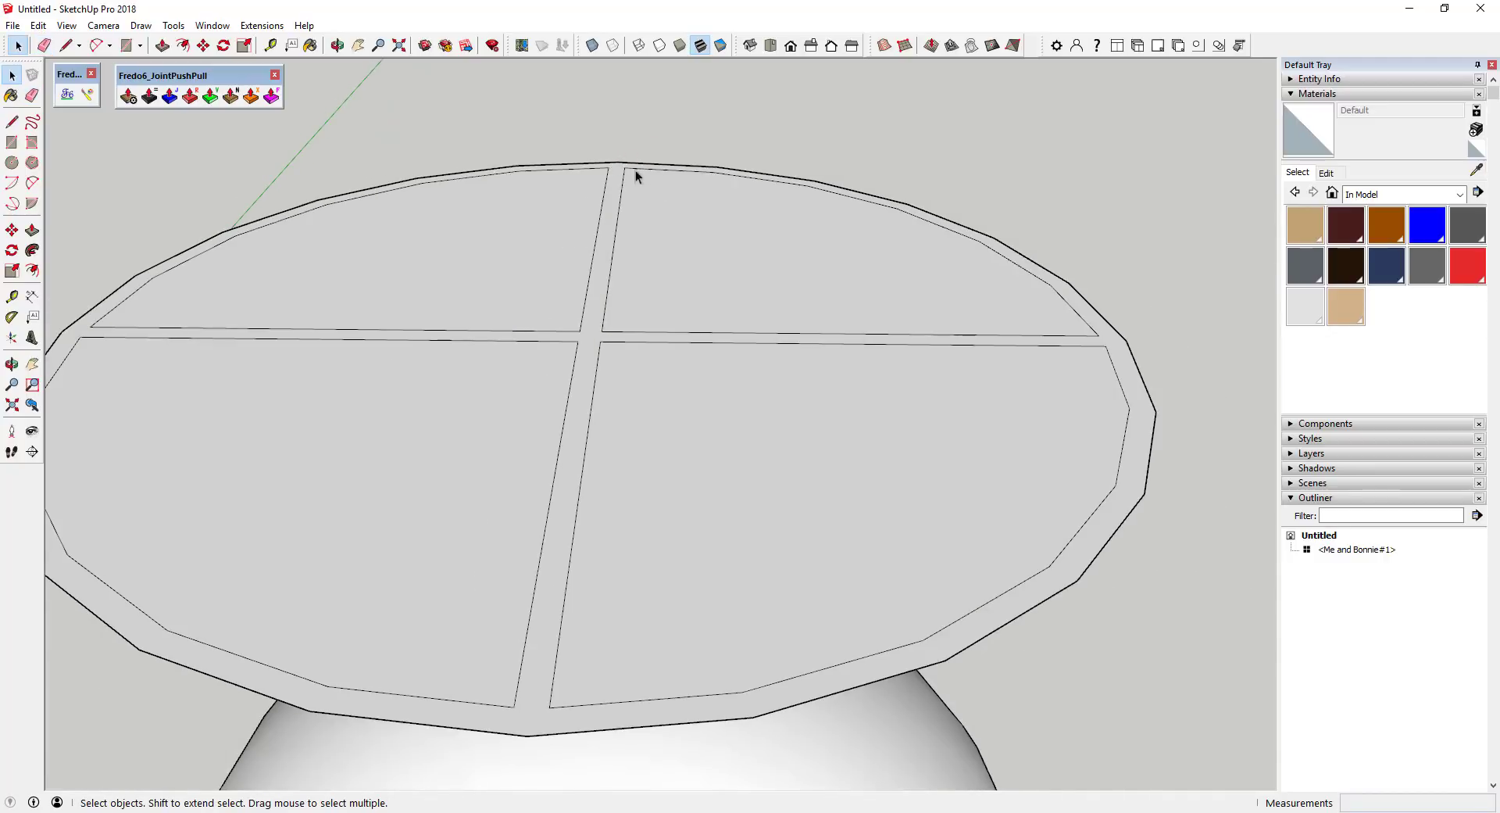
pyautogui.scroll(-3, 629, 168)
pyautogui.click(609, 258)
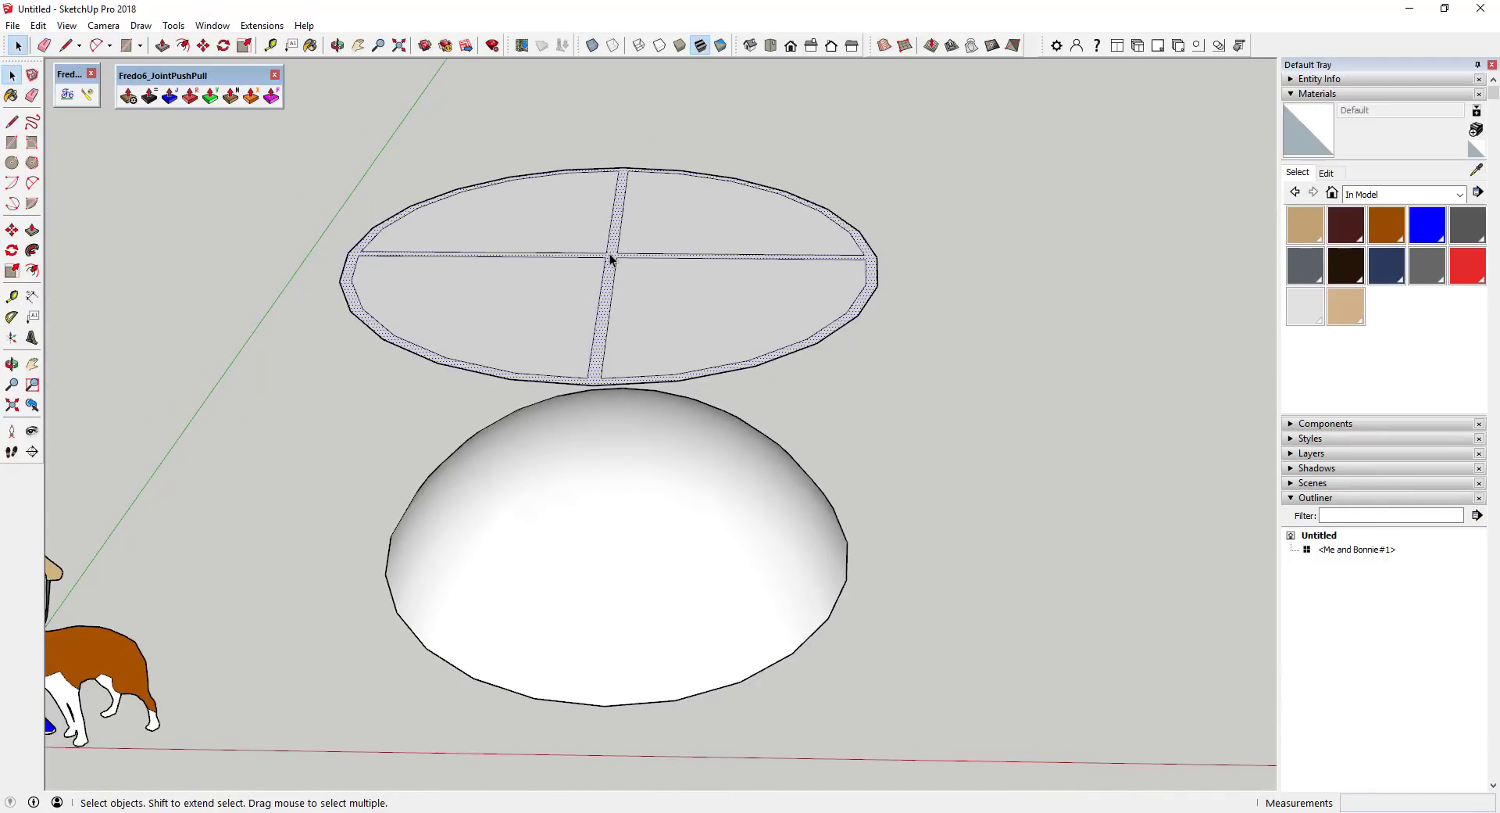
# Orbit out to the whole scene, check the Window menu and toolbar list, then window-select the disc
pyautogui.moveTo(636, 313); pyautogui.dragTo(730, 399, button='middle')
pyautogui.moveTo(669, 490); pyautogui.dragTo(752, 496, button='middle')
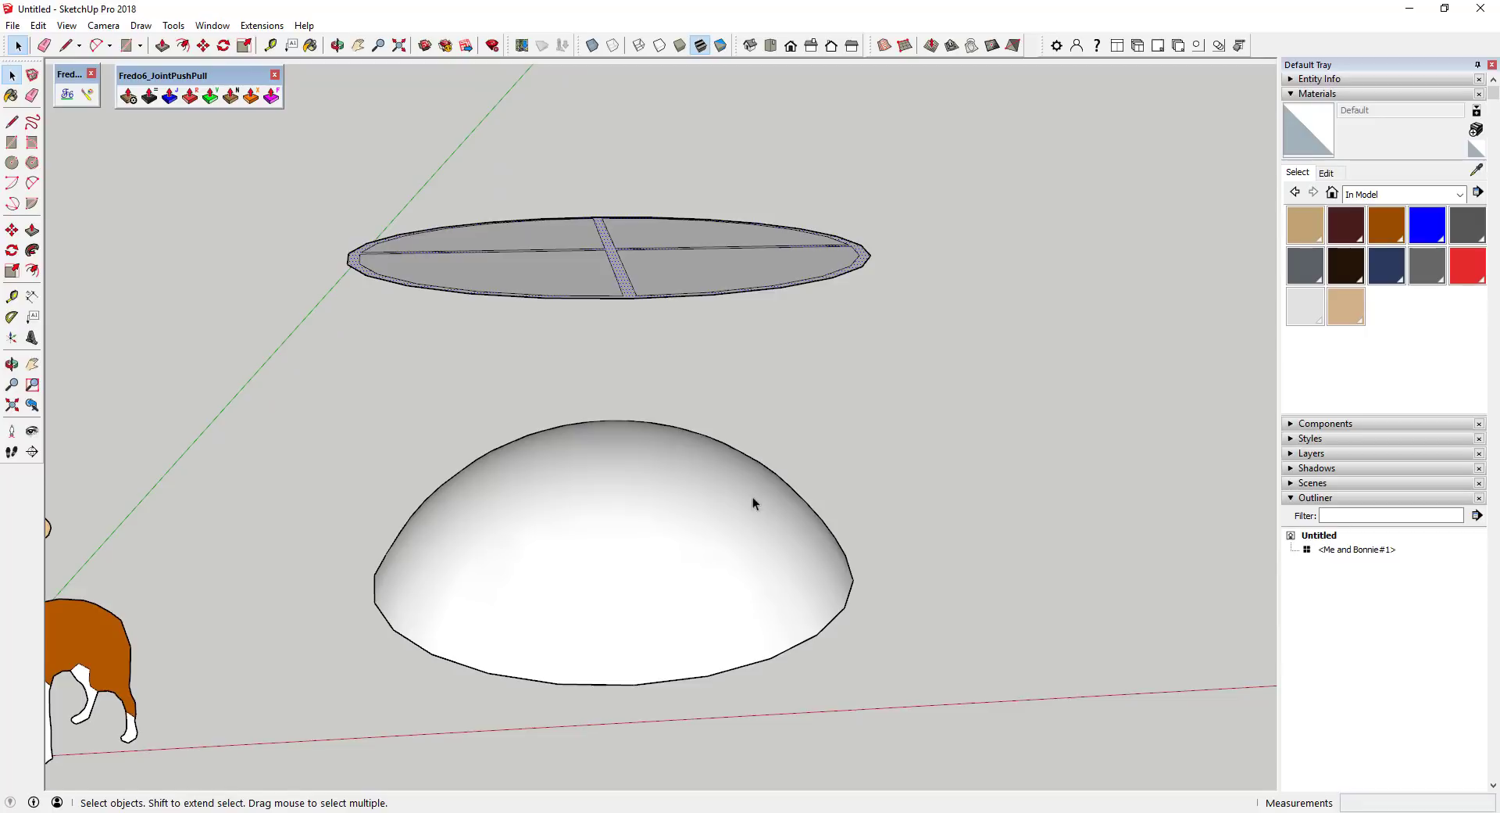
pyautogui.scroll(-5, 776, 435)
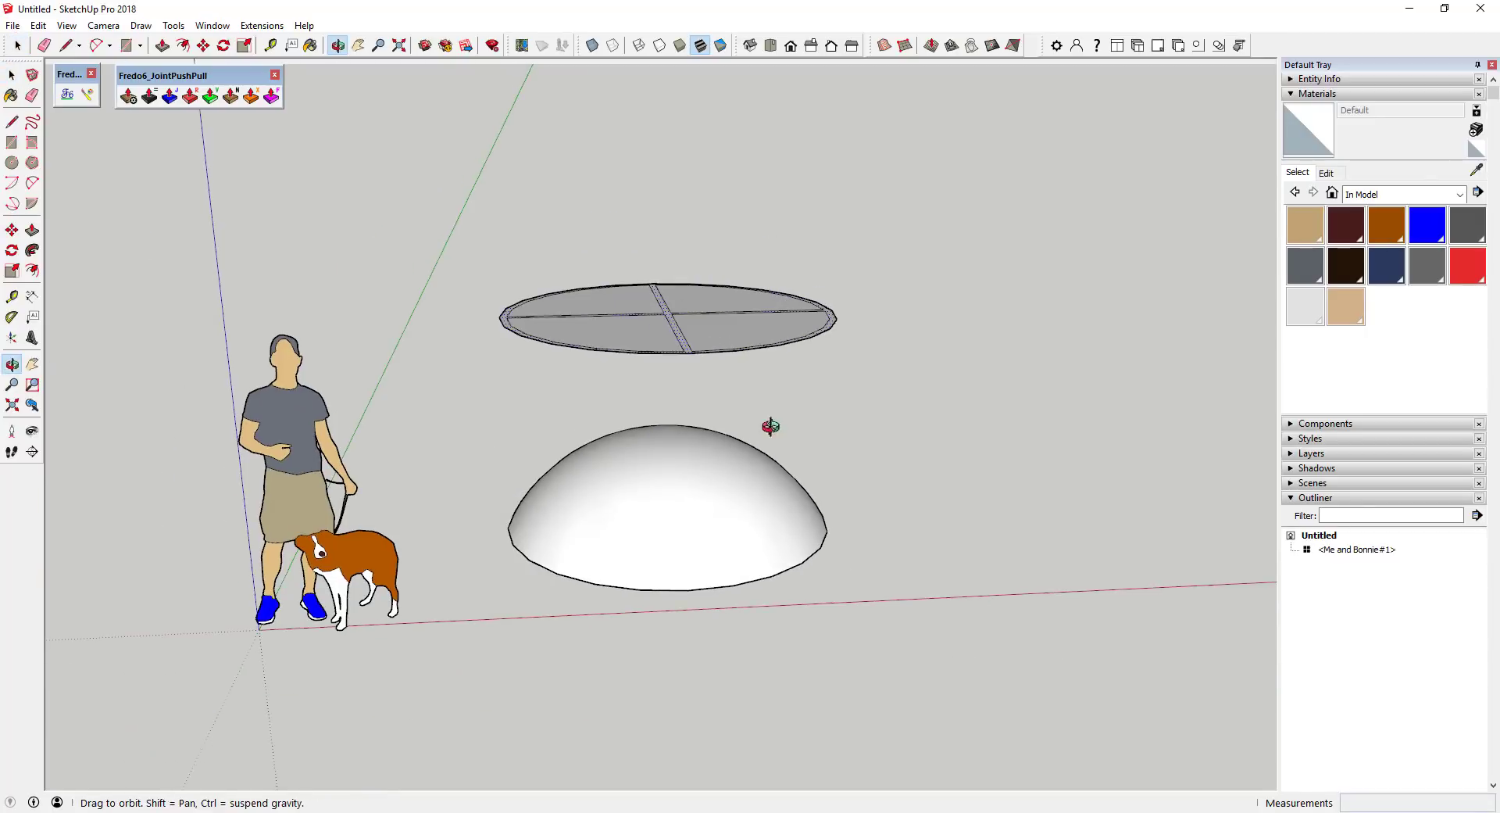
pyautogui.moveTo(771, 429); pyautogui.dragTo(713, 392, button='middle')
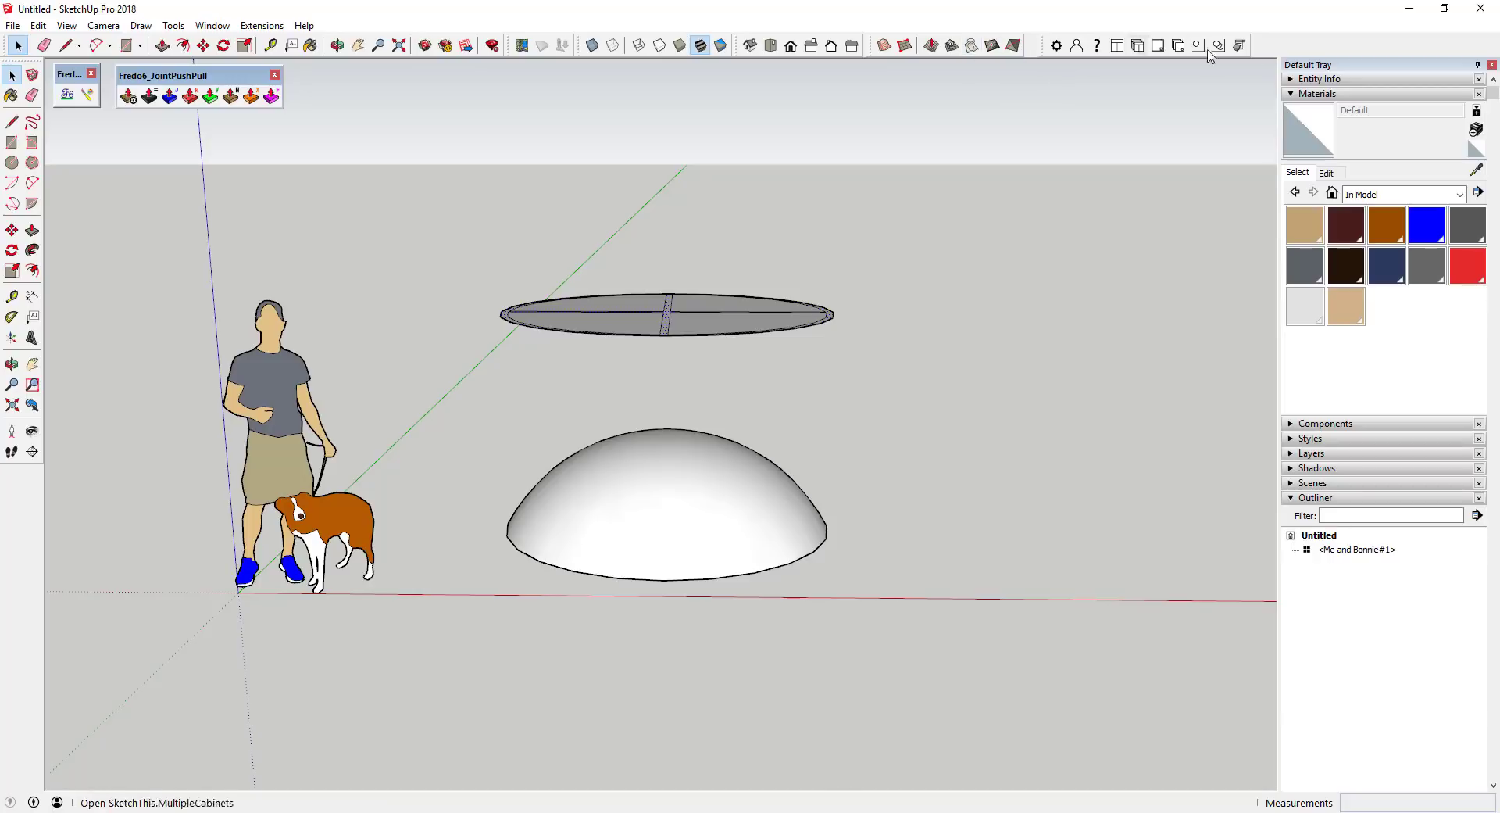
pyautogui.click(212, 26)
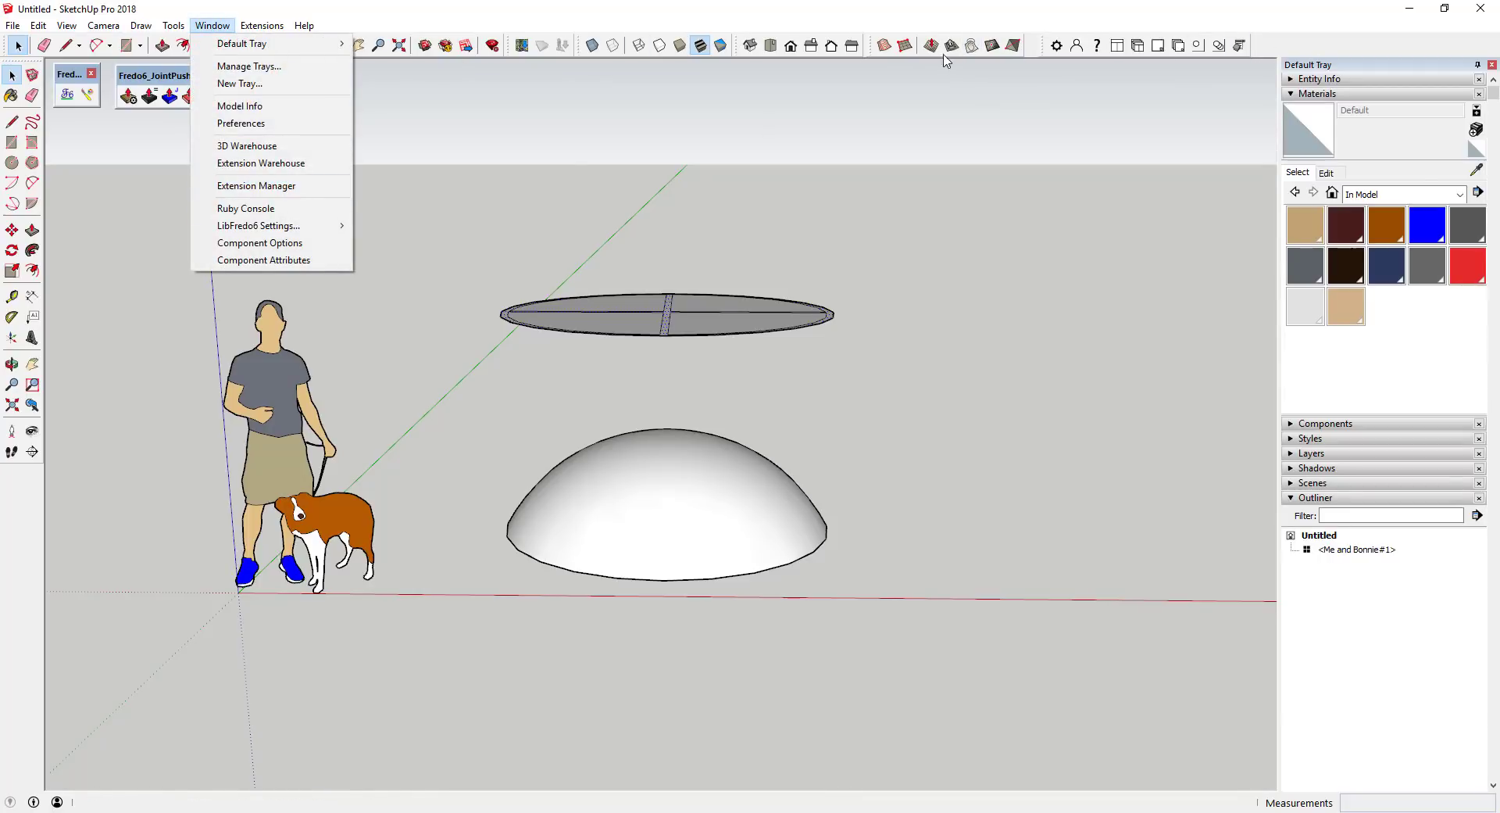
pyautogui.rightClick(1284, 47)
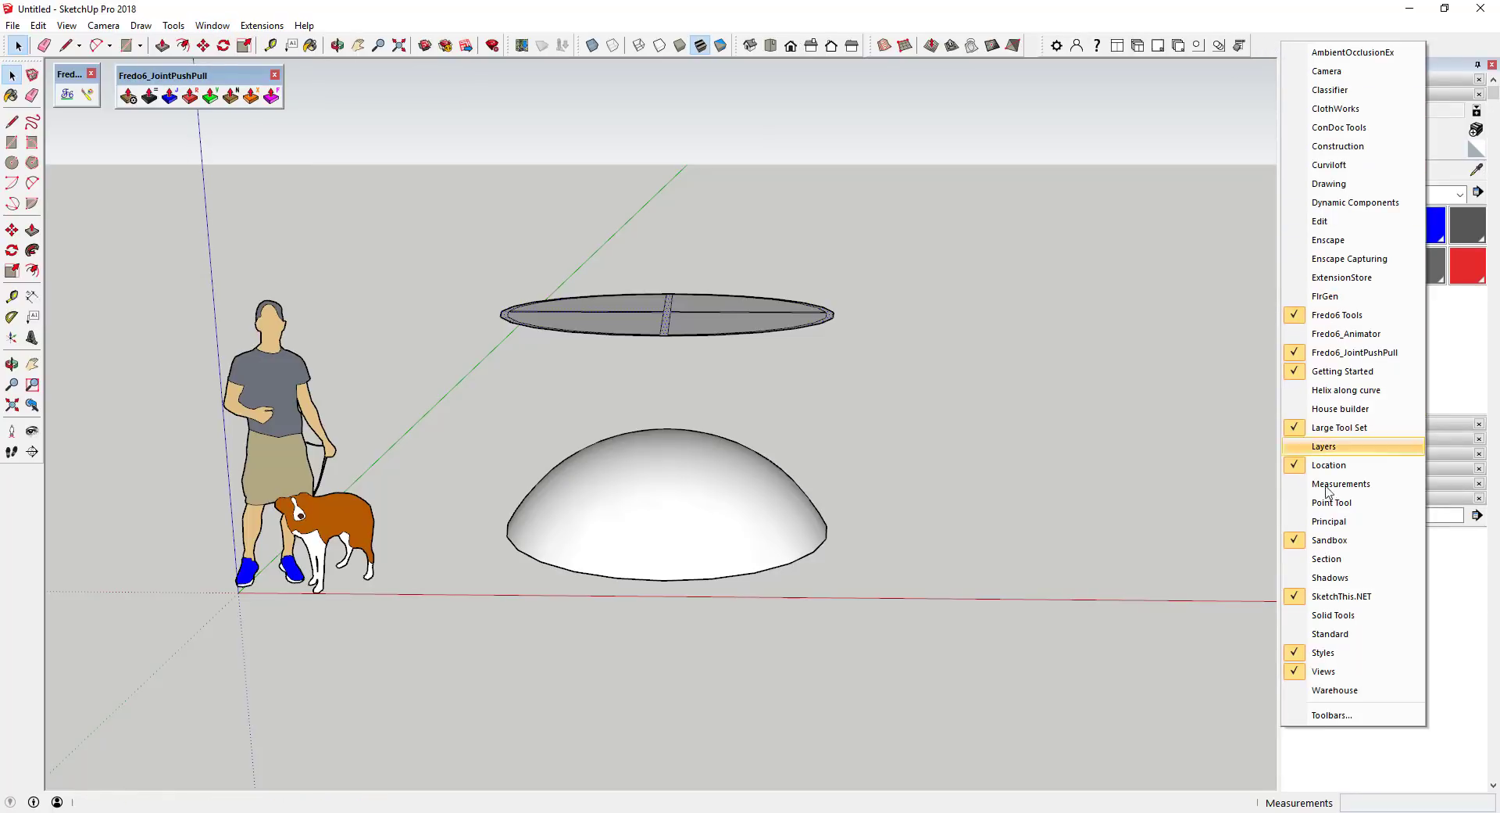
pyautogui.click(1041, 14)
pyautogui.moveTo(443, 256); pyautogui.dragTo(977, 345)
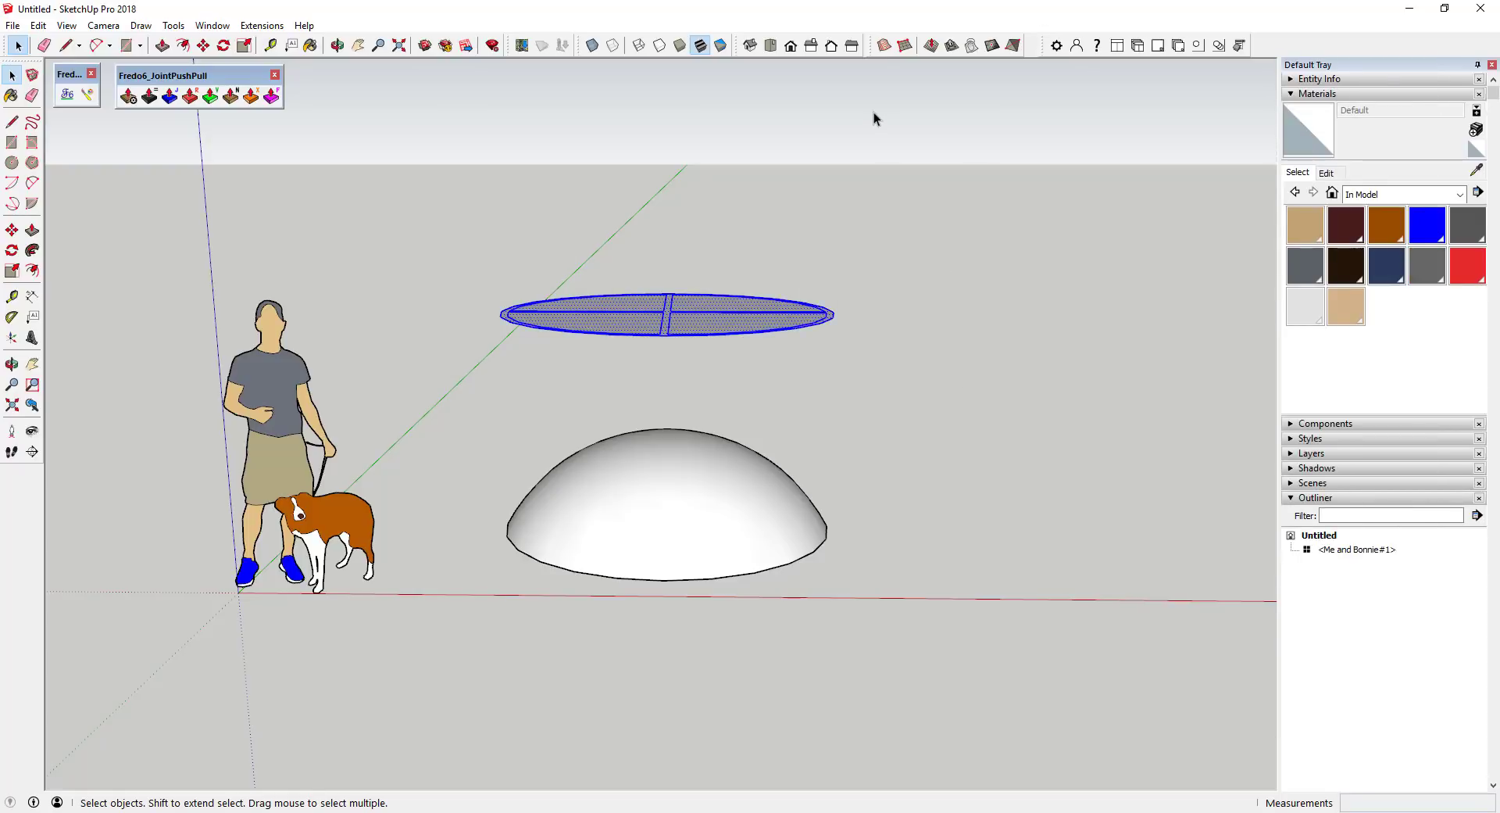
# Drape the disc's cross strips and rim ring onto the dome with Sandbox Drape, then inspect
pyautogui.click(973, 47)
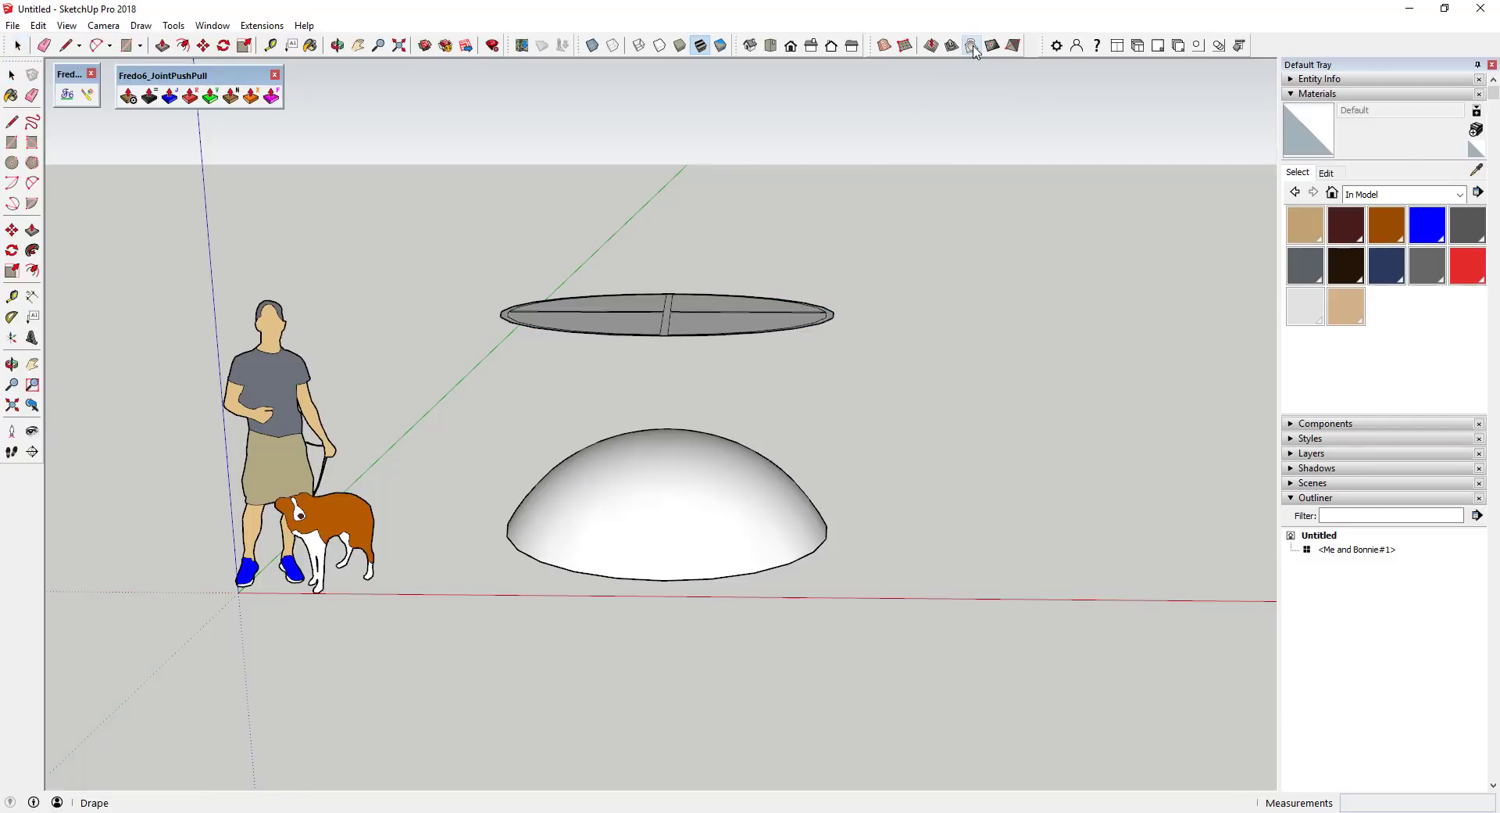
pyautogui.click(706, 504)
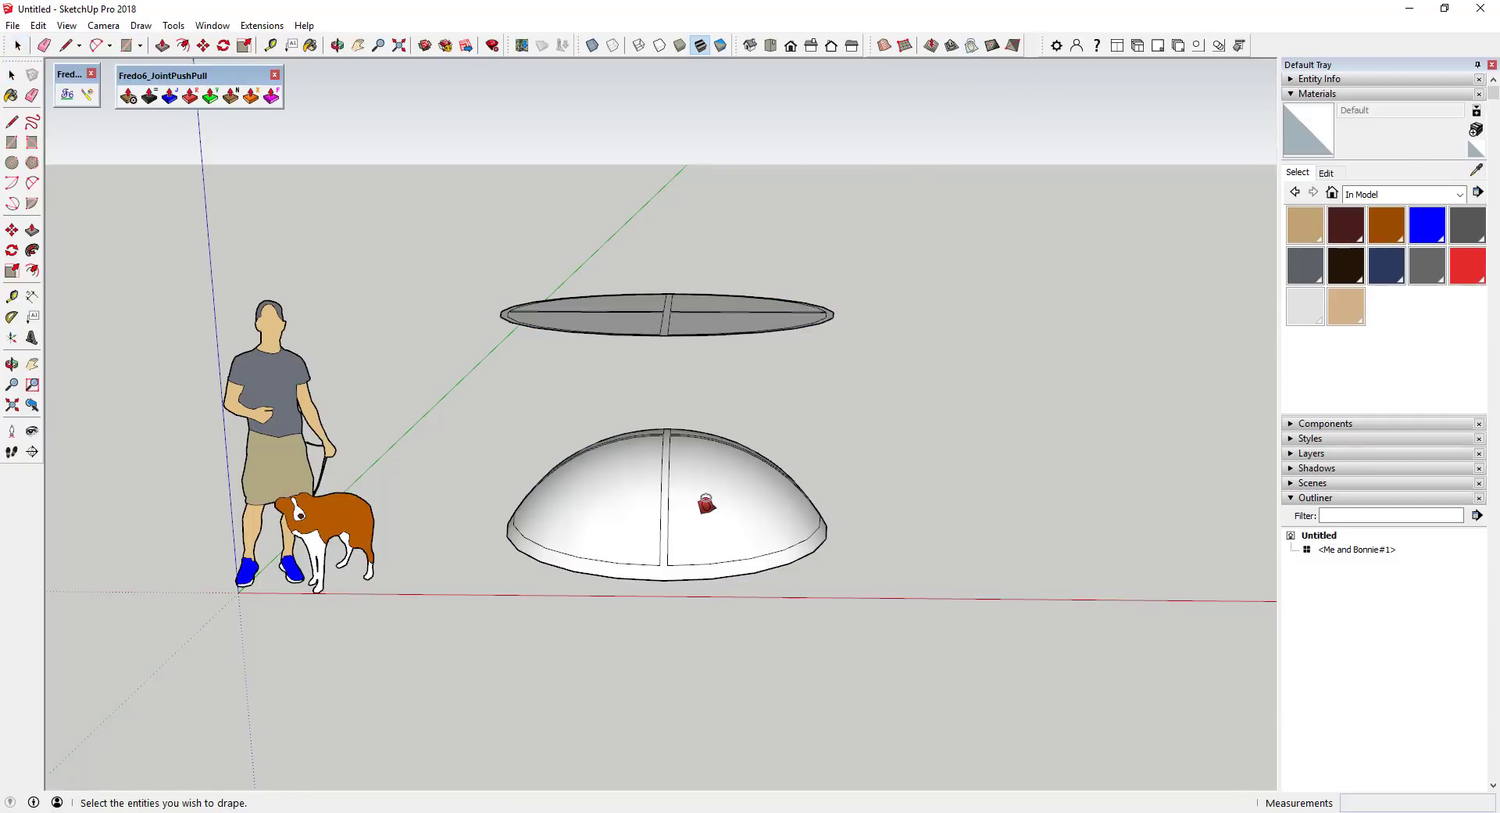
pyautogui.moveTo(857, 533); pyautogui.dragTo(576, 509, button='middle')
pyautogui.scroll(5, 669, 508)
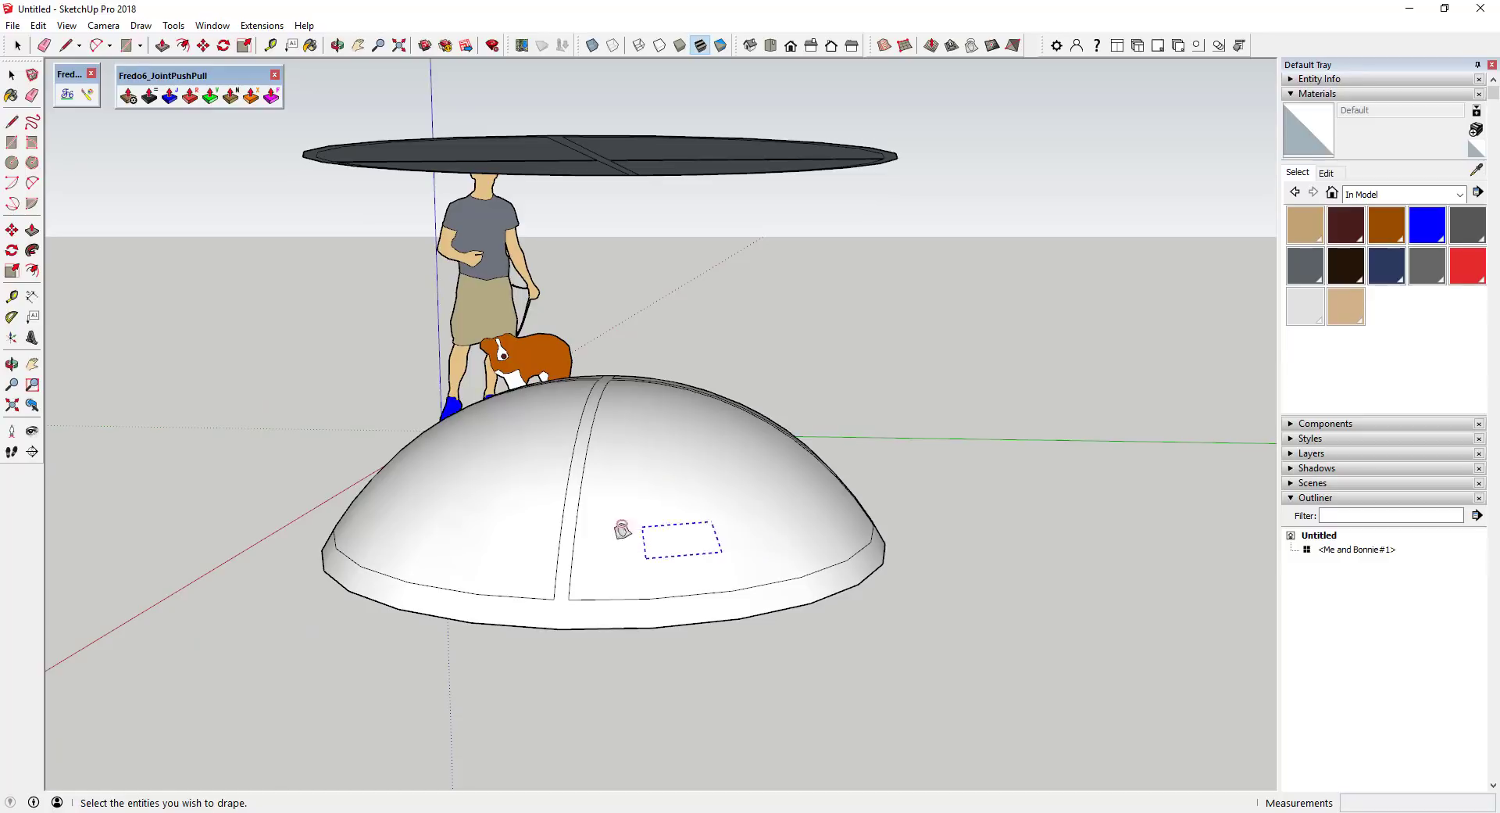
pyautogui.scroll(-5, 710, 472)
pyautogui.moveTo(710, 472); pyautogui.dragTo(672, 553, button='middle')
pyautogui.click(690, 307)
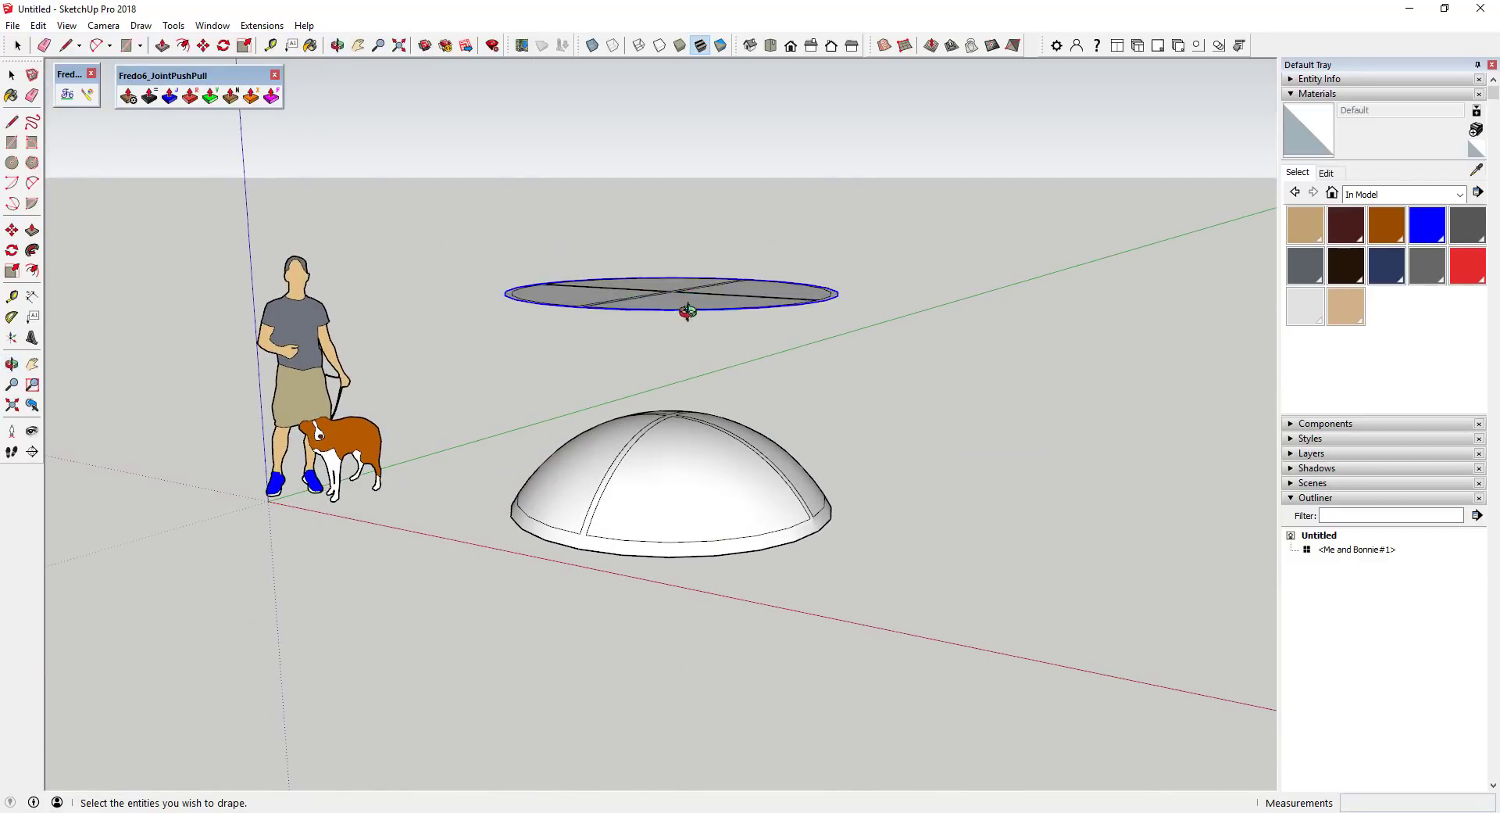
pyautogui.moveTo(690, 308); pyautogui.dragTo(836, 469, button='middle')
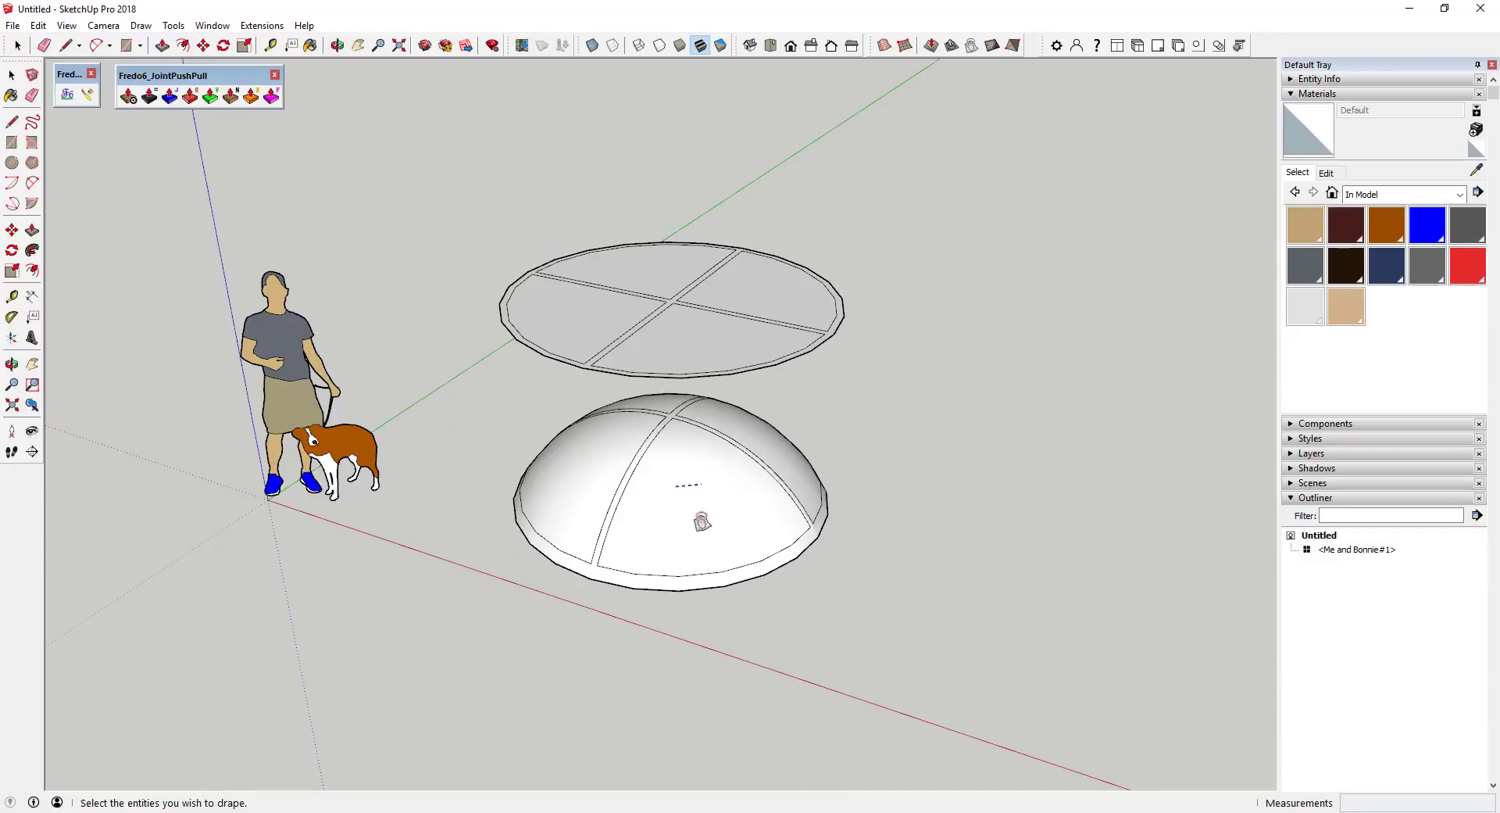
pyautogui.press('space')
pyautogui.scroll(-5, 688, 512)
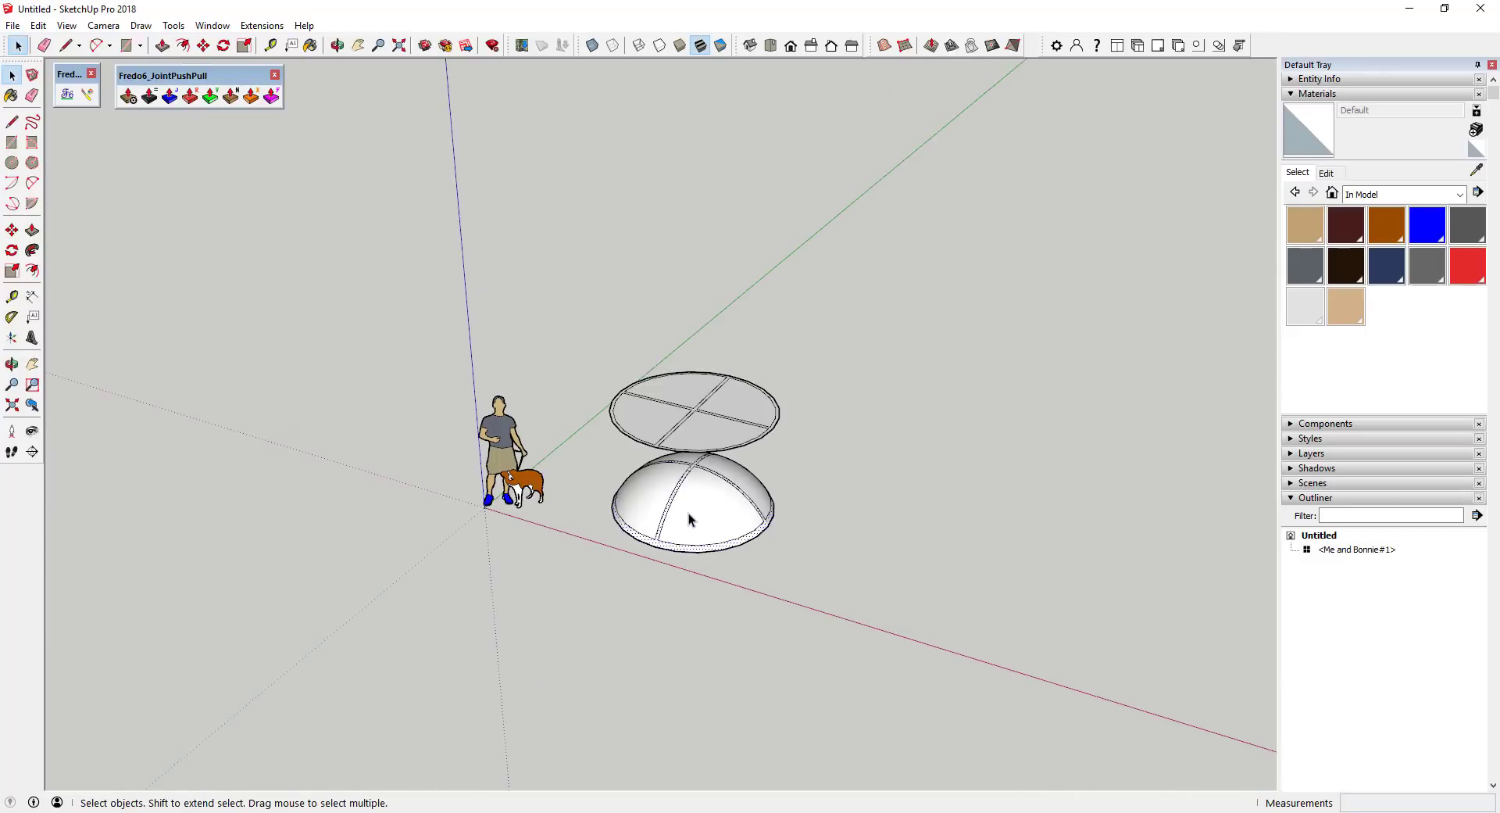
pyautogui.moveTo(687, 512); pyautogui.dragTo(744, 494, button='middle')
# Zoom in on the dome and select its front-right quarter panel
pyautogui.scroll(5, 733, 511)
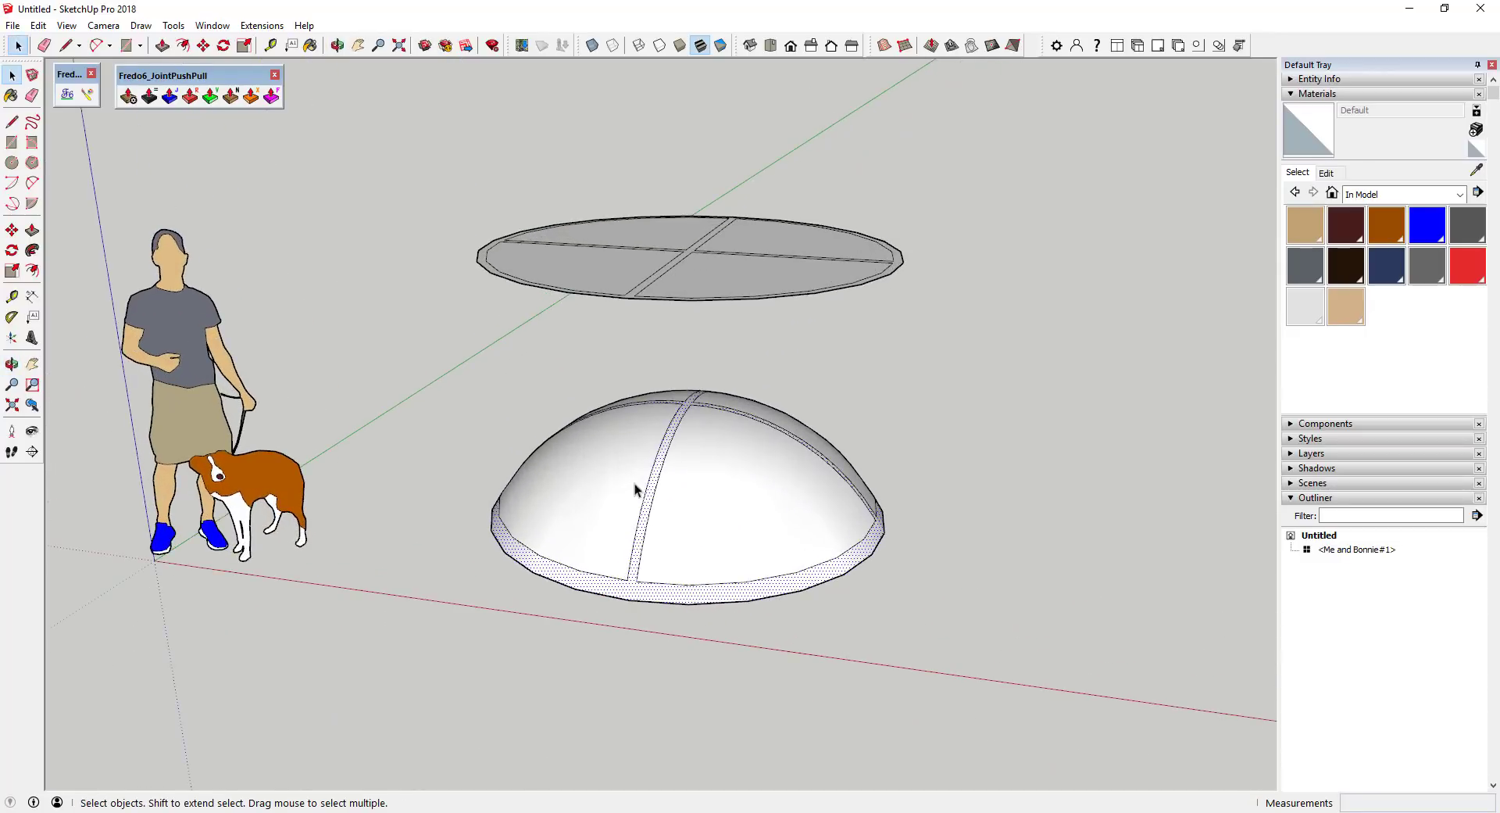
pyautogui.scroll(2, 739, 461)
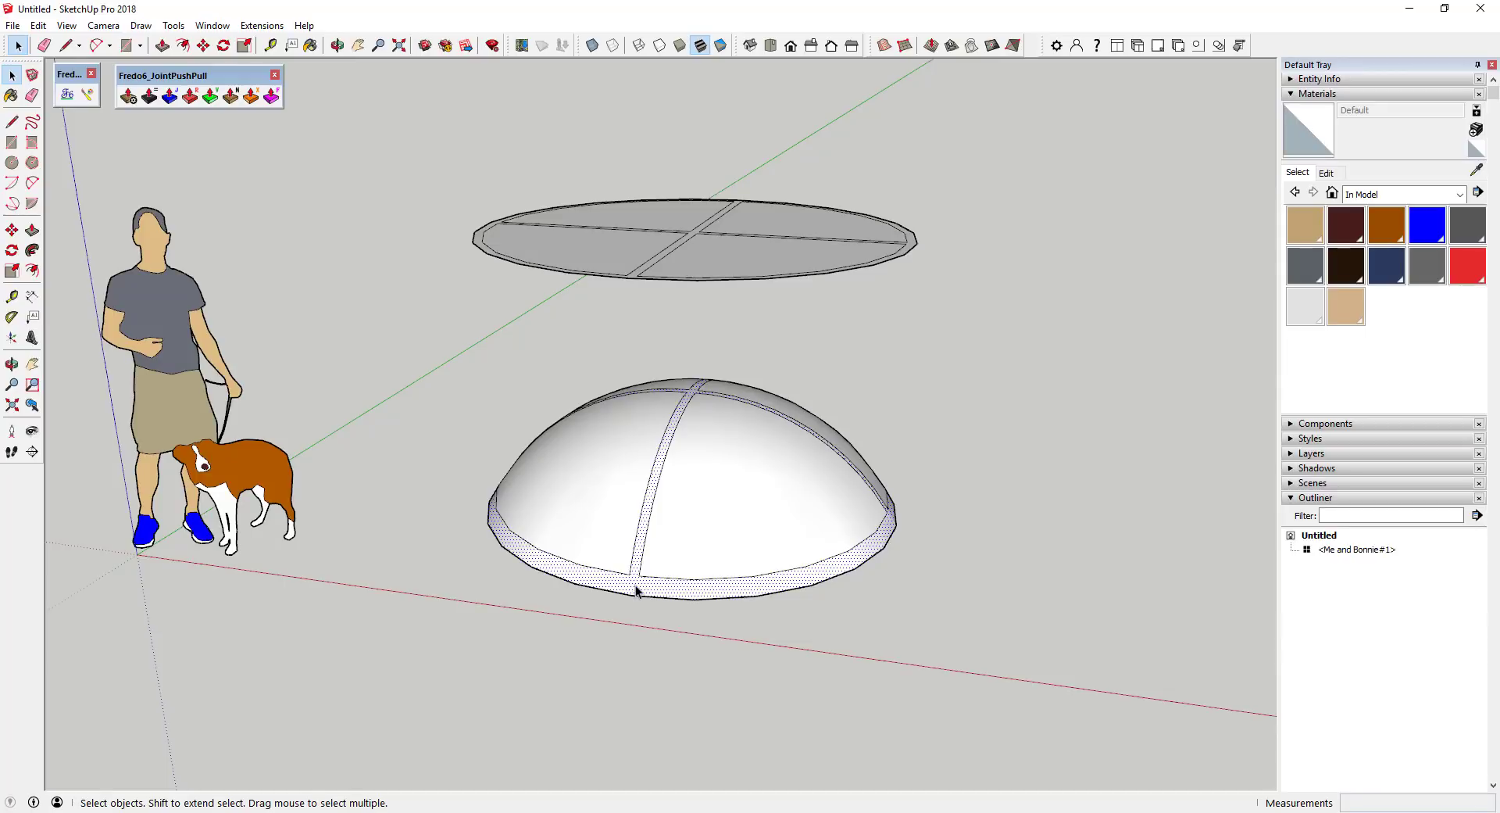
pyautogui.scroll(2, 636, 590)
pyautogui.scroll(-3, 716, 518)
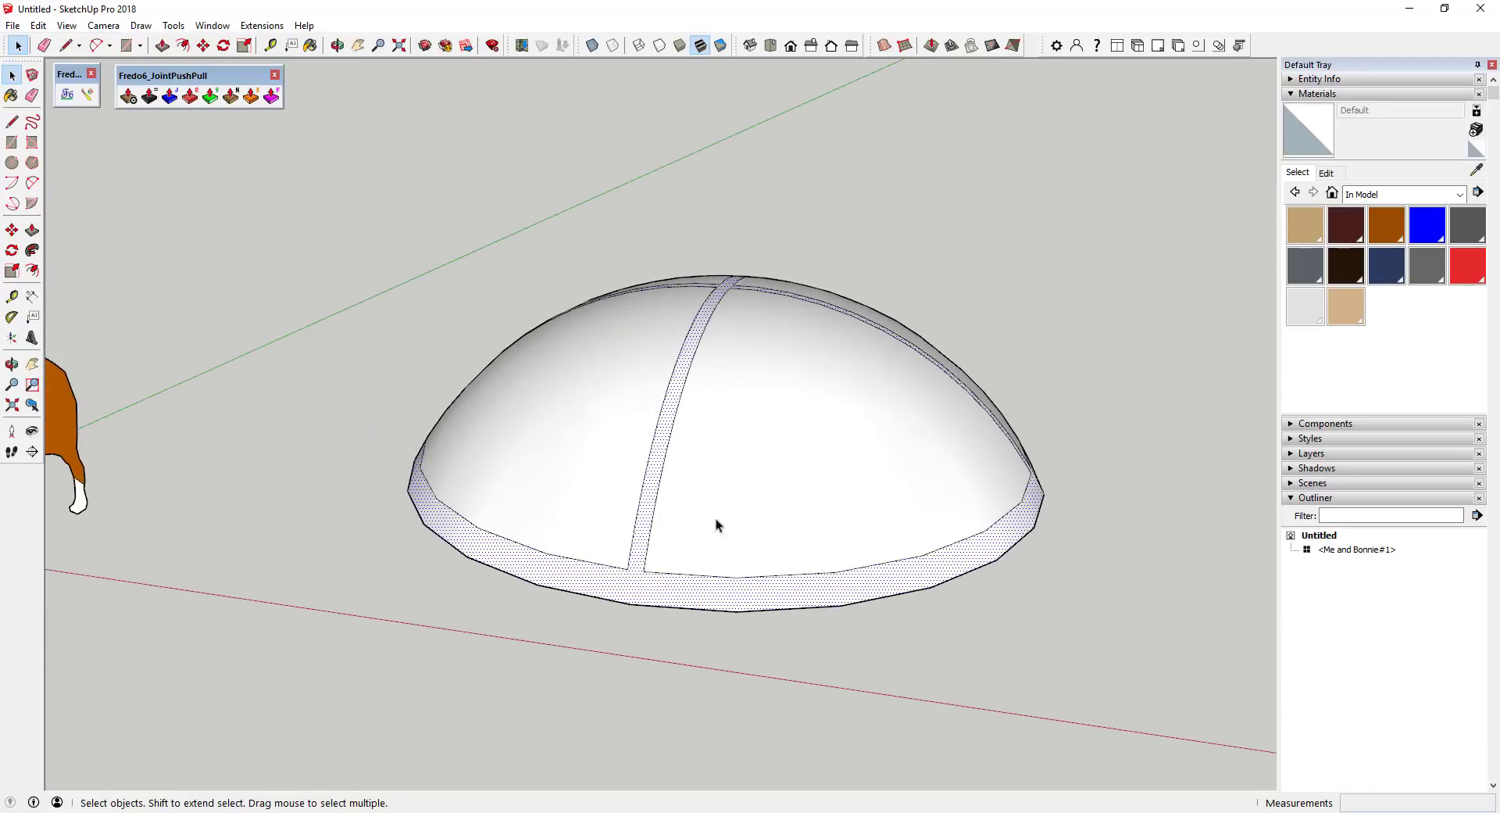
pyautogui.press('o')
pyautogui.press('space')
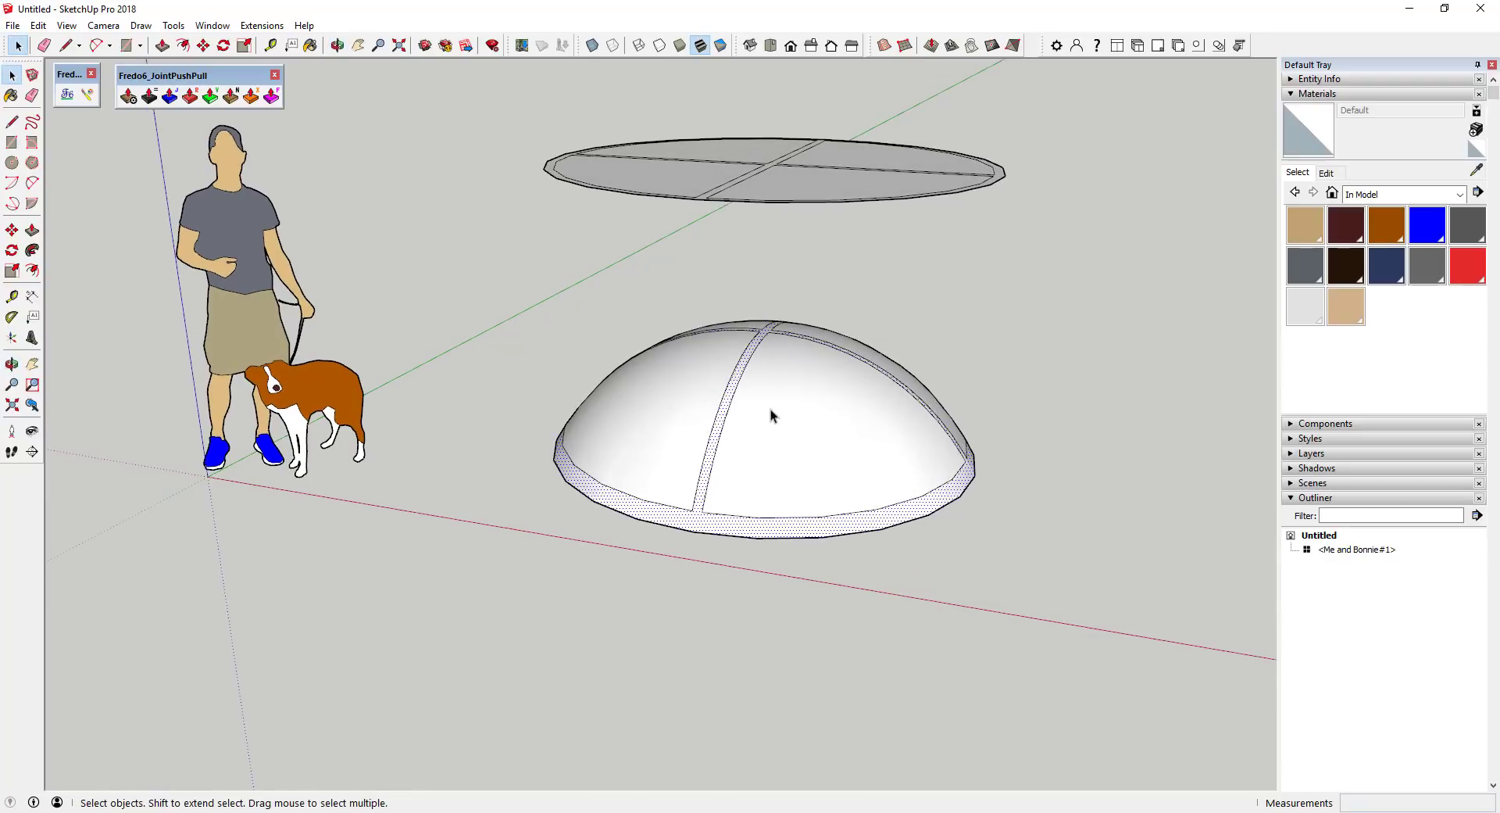
pyautogui.click(770, 412)
pyautogui.scroll(-2, 921, 422)
pyautogui.scroll(2, 911, 406)
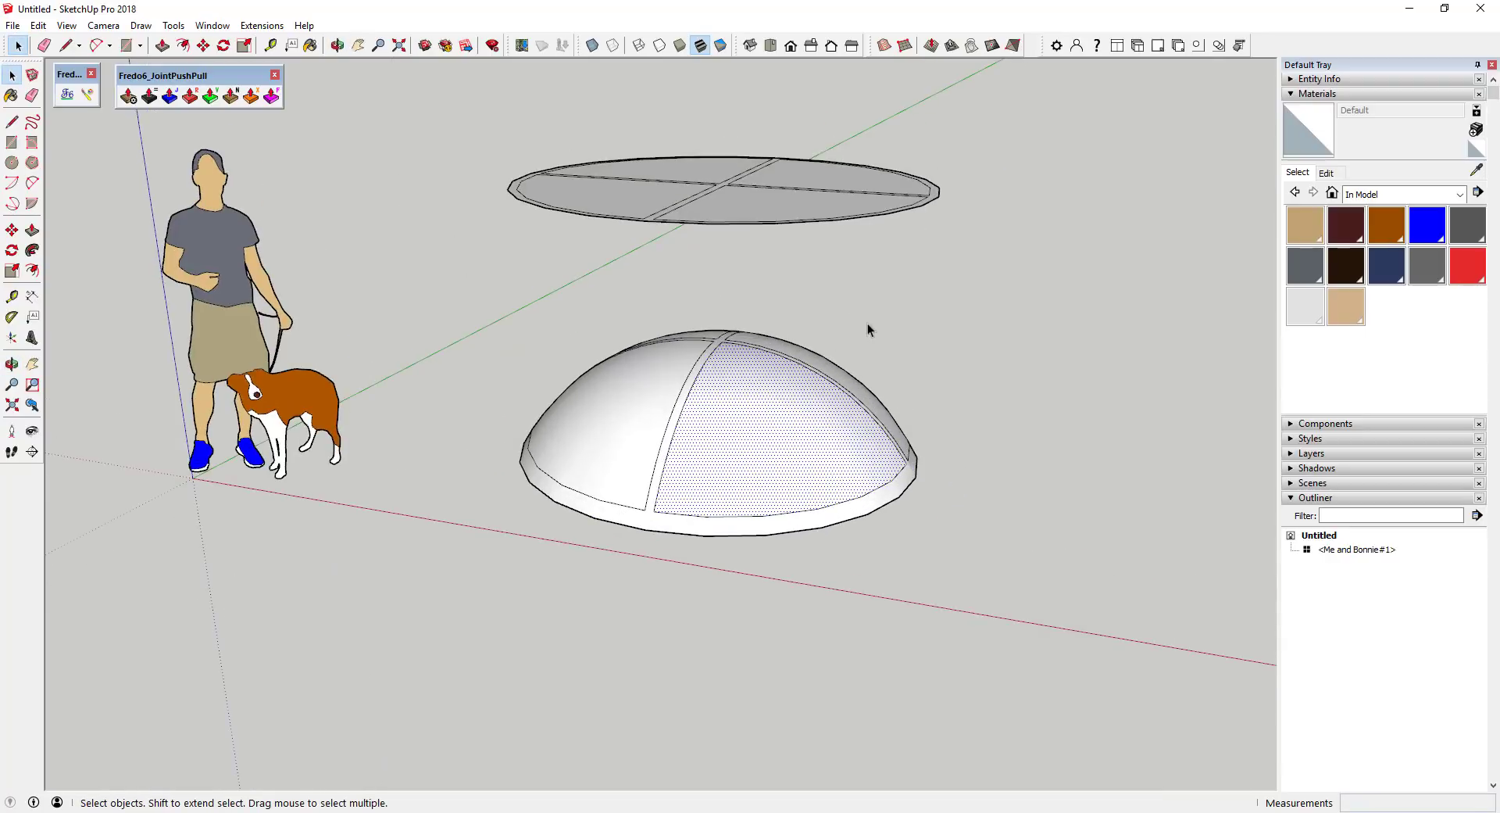
pyautogui.moveTo(868, 327); pyautogui.dragTo(783, 311, button='middle')
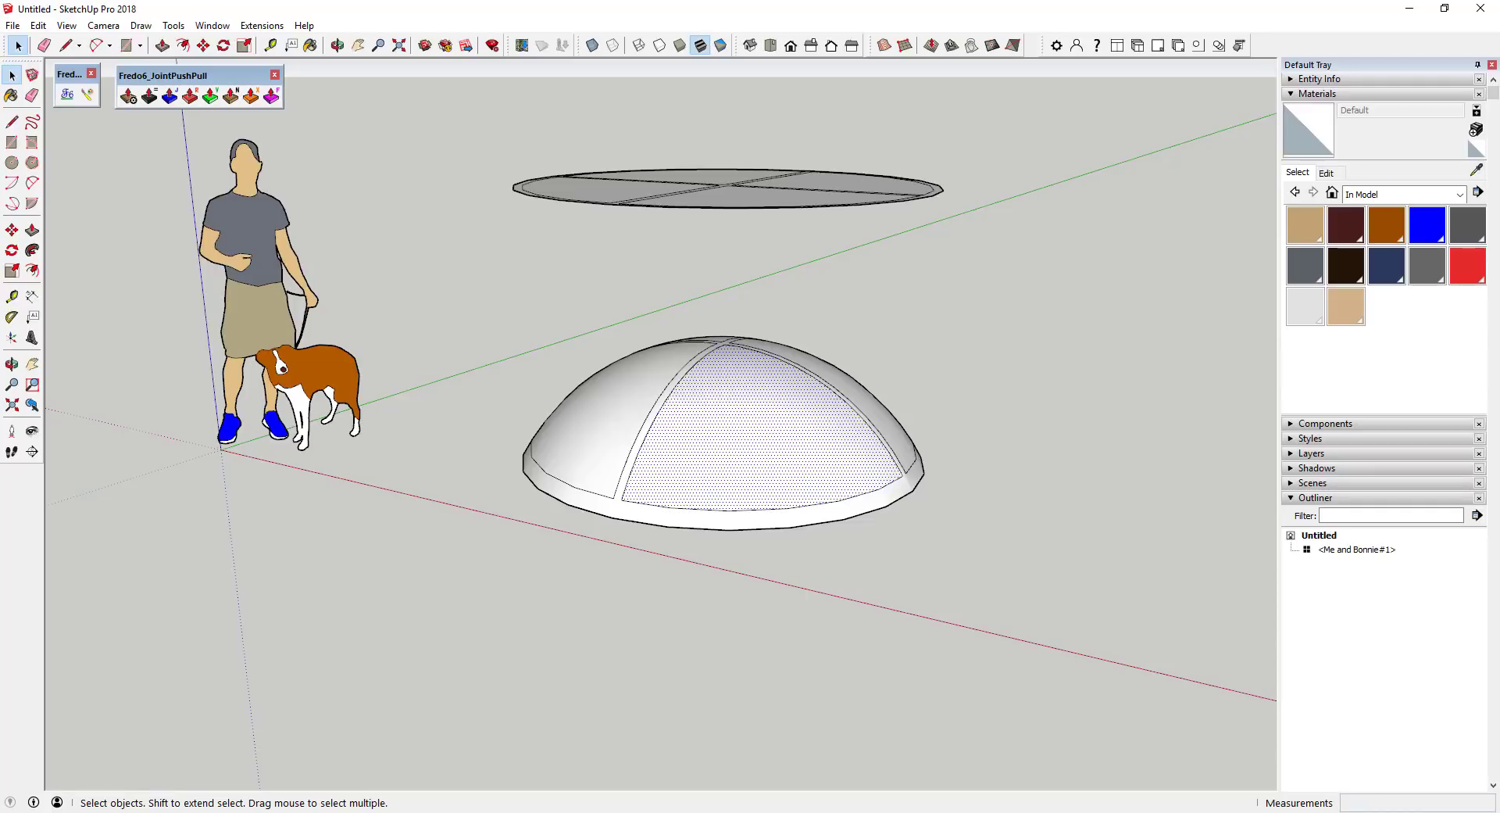
# View the Pixabay stained-glass church window image, then return to SketchUp's File menu
pyautogui.hotkey('alt', 'Tab')
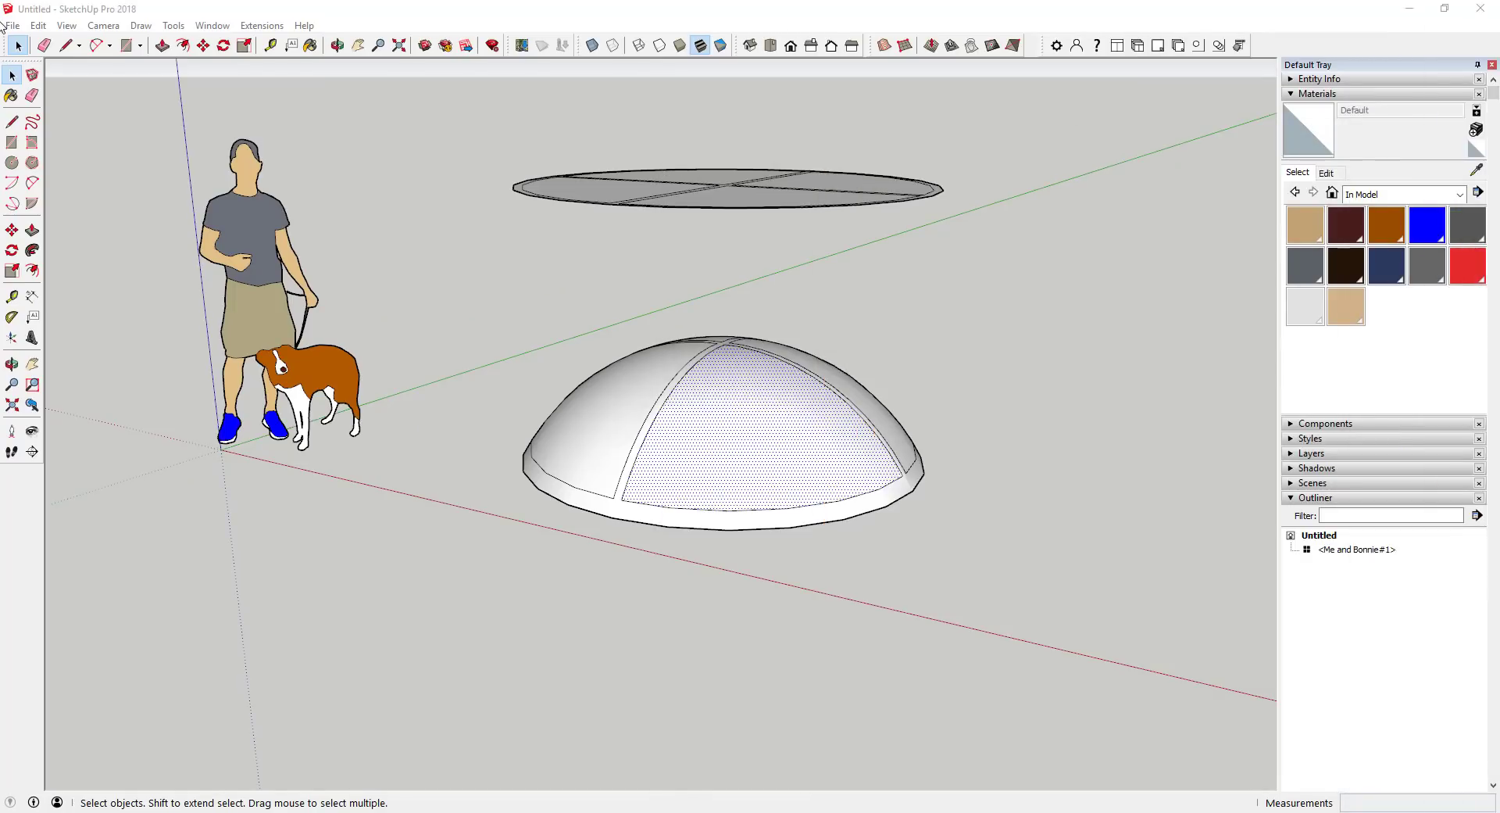
pyautogui.click(8, 25)
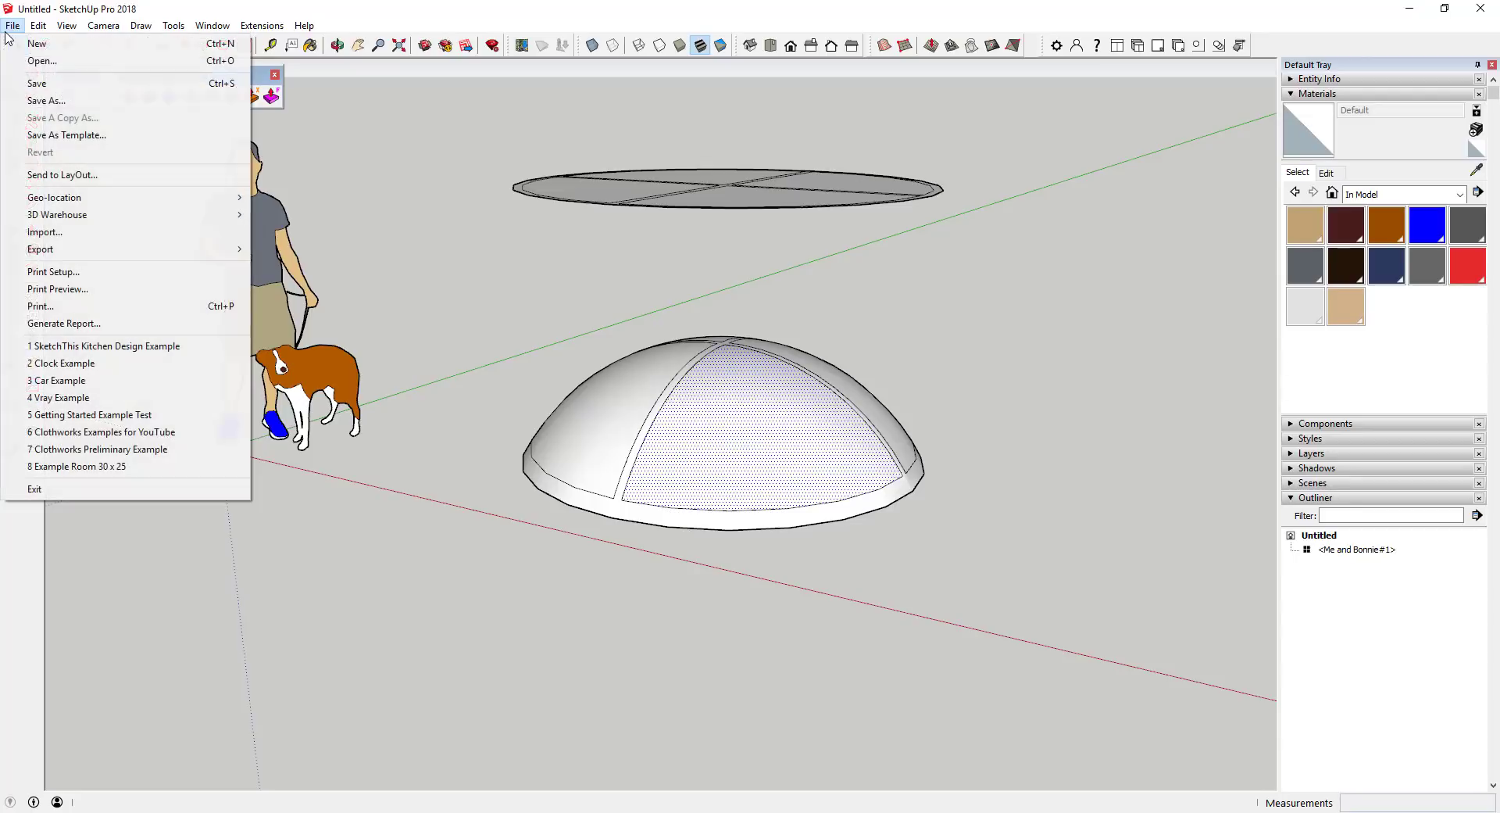
# Import vitrage-2183693_960_720.jpg as a texture
pyautogui.click(85, 244)
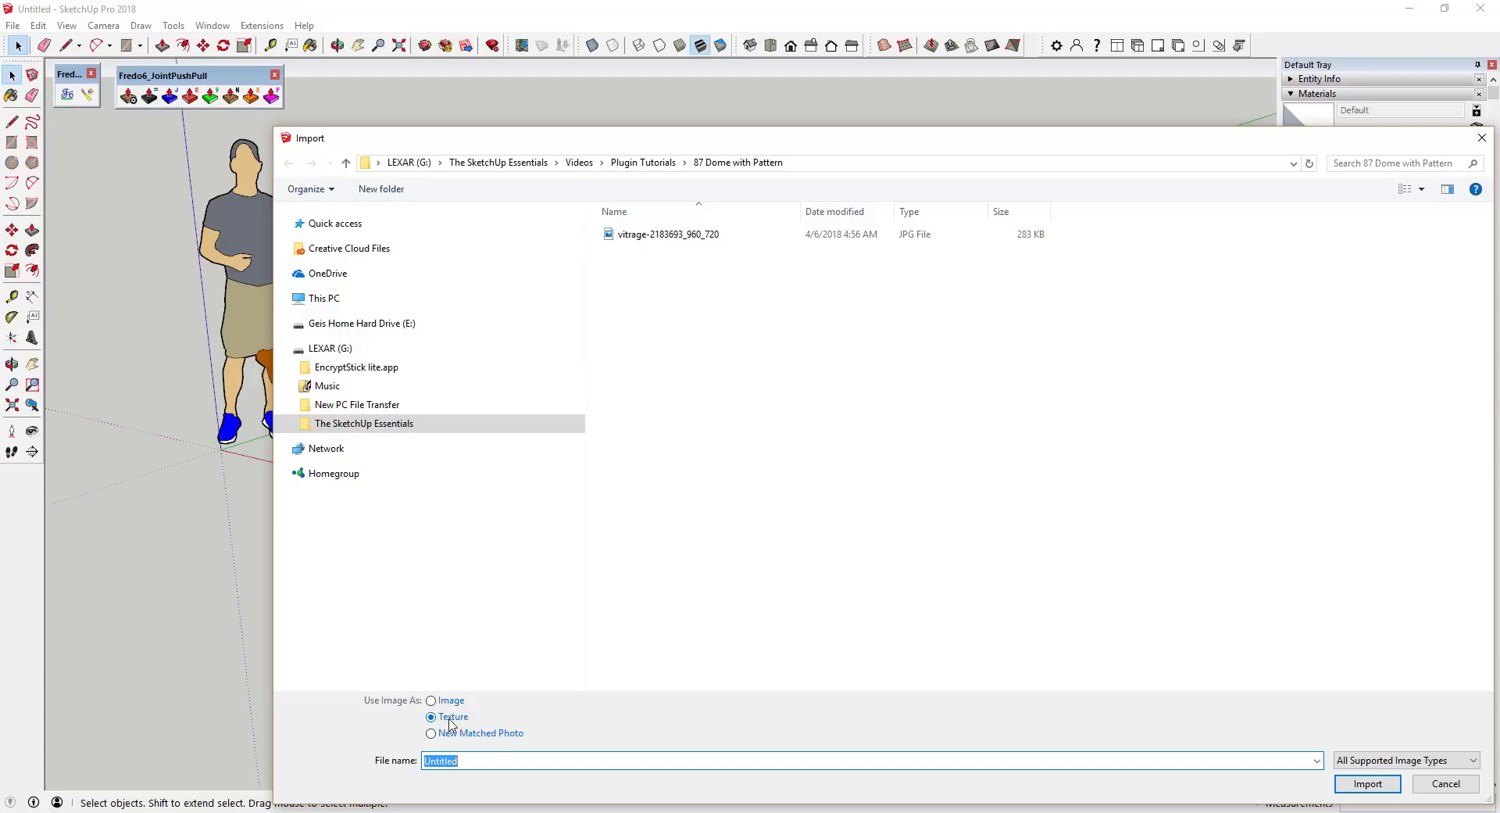
pyautogui.click(430, 723)
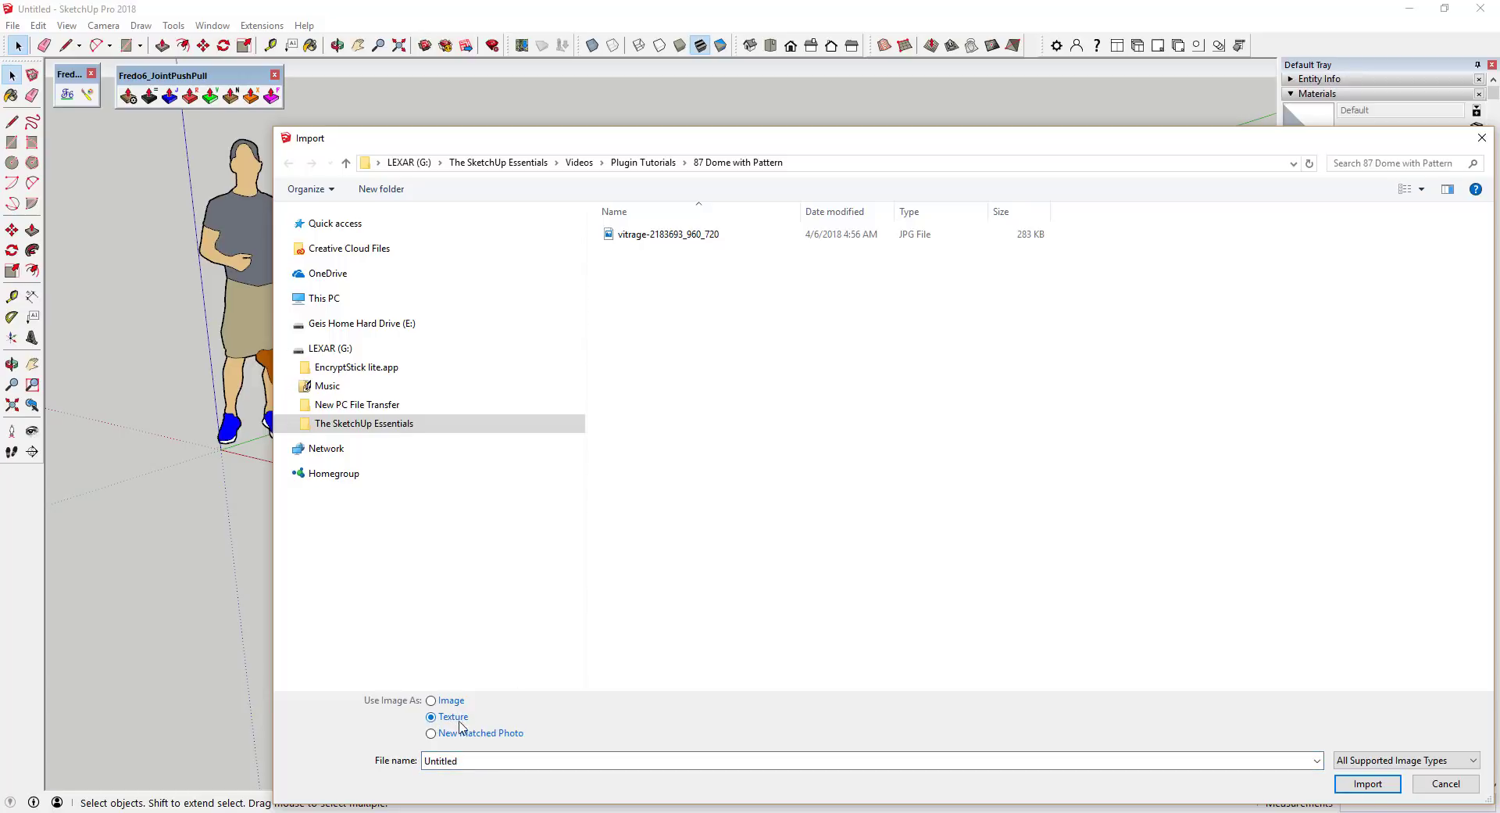
pyautogui.doubleClick(650, 239)
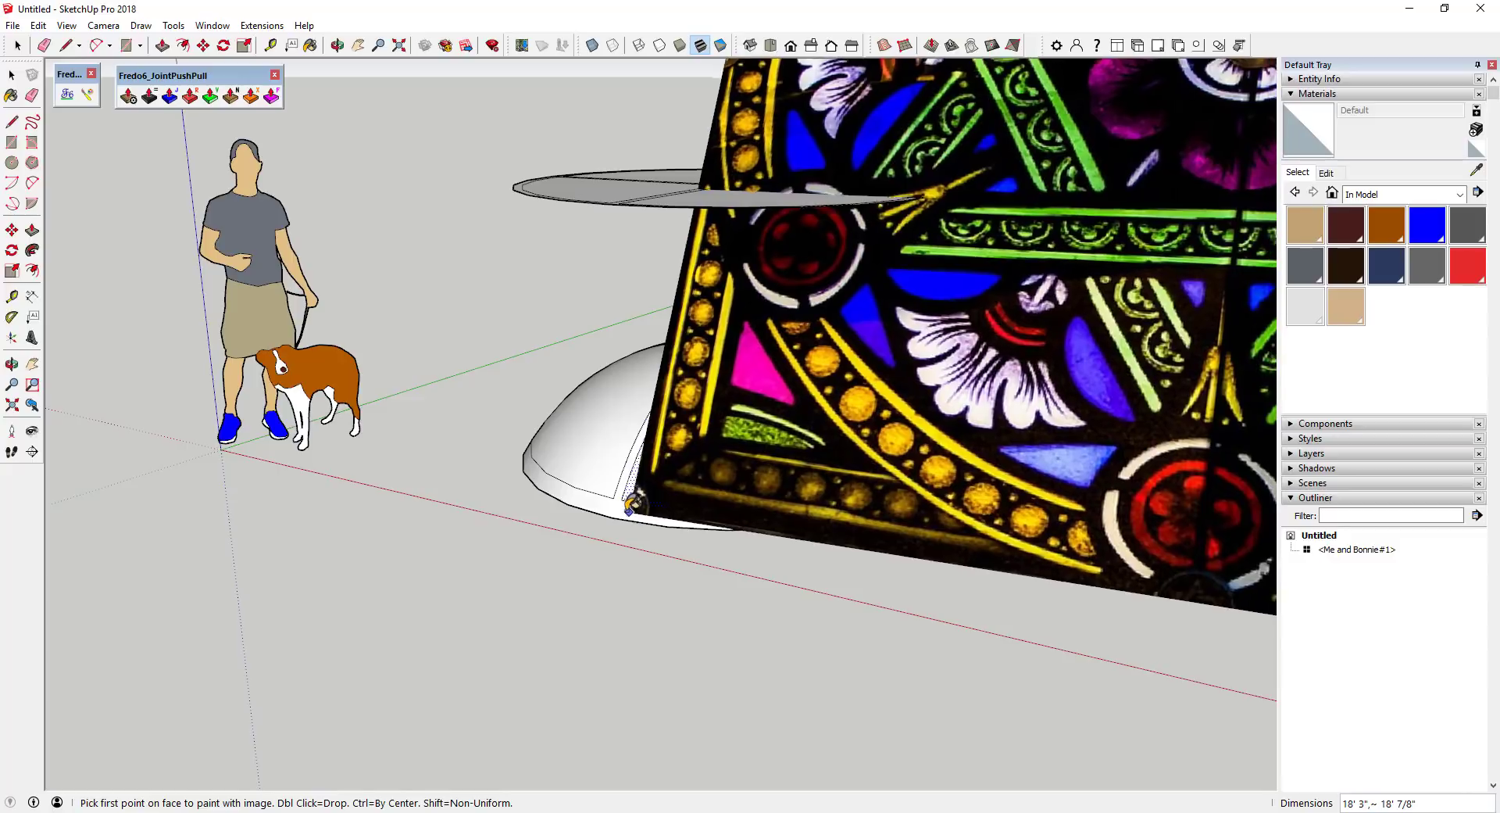
# Place the stained-glass texture on the dome by setting its corner and size points
pyautogui.click(623, 497)
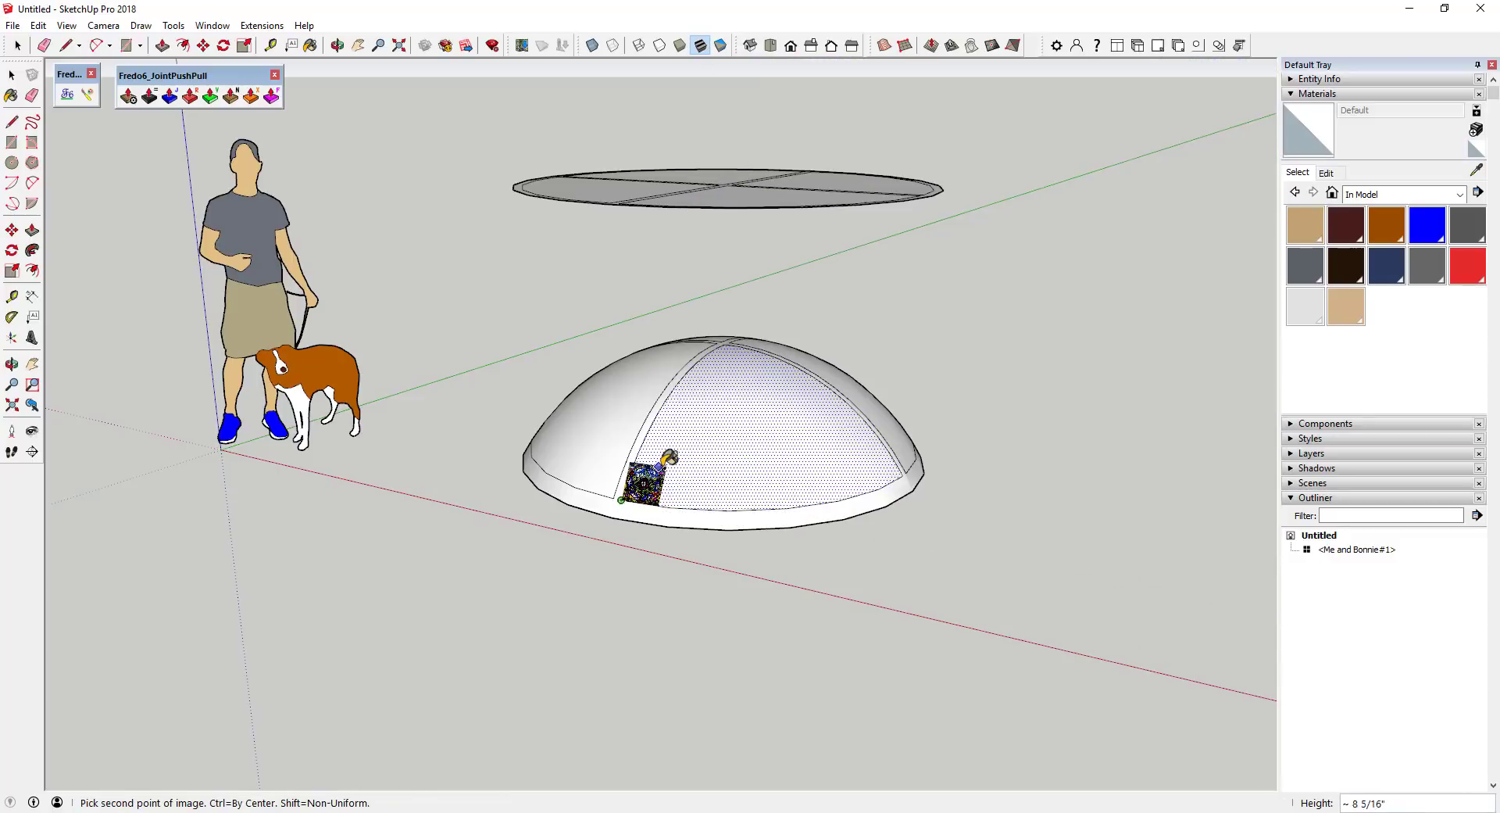
pyautogui.click(860, 391)
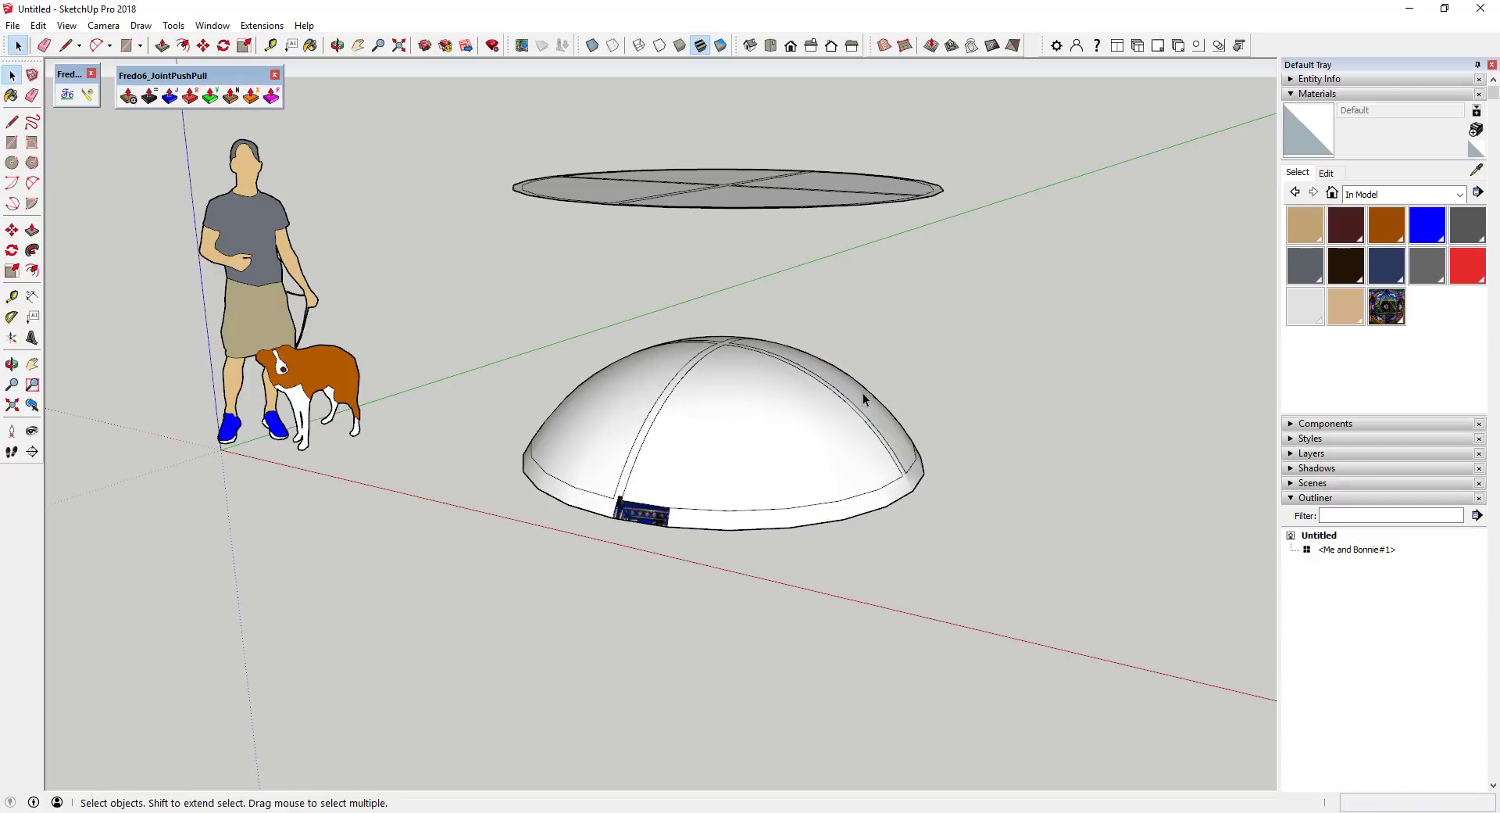
pyautogui.scroll(5, 626, 514)
pyautogui.press('o')
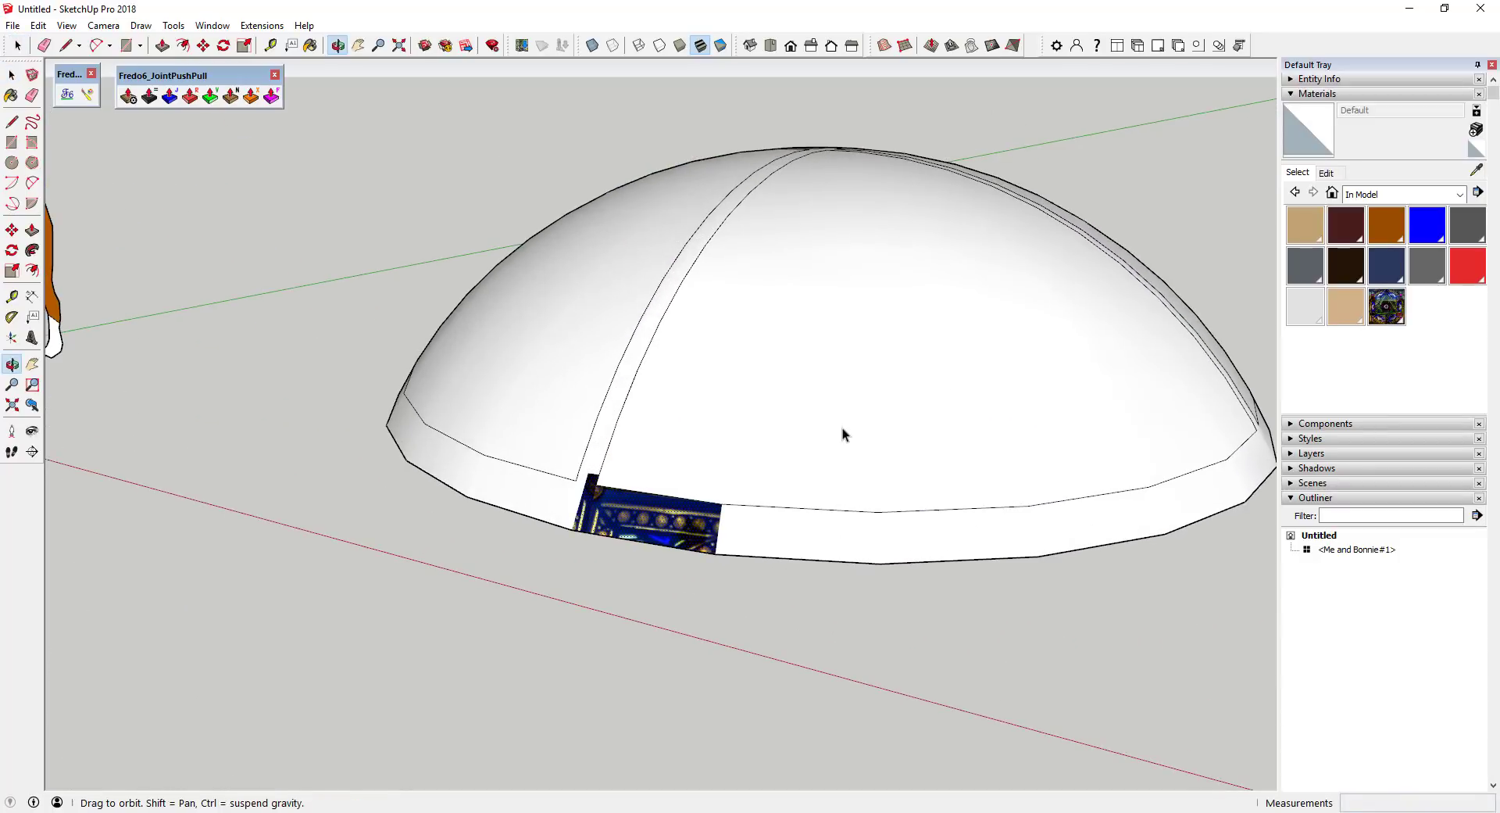
pyautogui.moveTo(842, 429); pyautogui.dragTo(729, 438)
pyautogui.press('space')
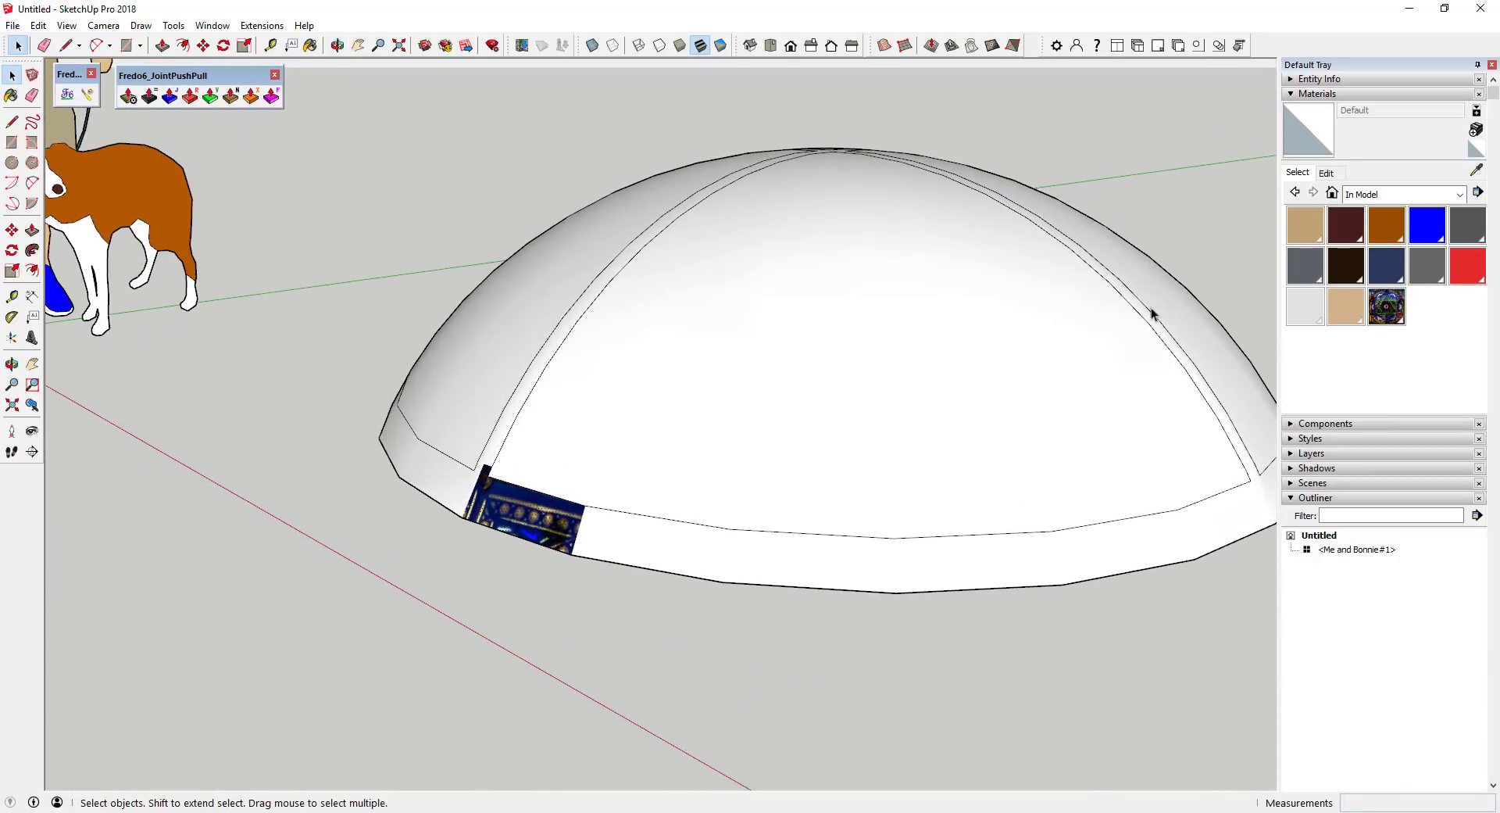
# Paint the front quarter panel with the vitrage material and restore the base patch to Default
pyautogui.click(1386, 306)
pyautogui.click(917, 318)
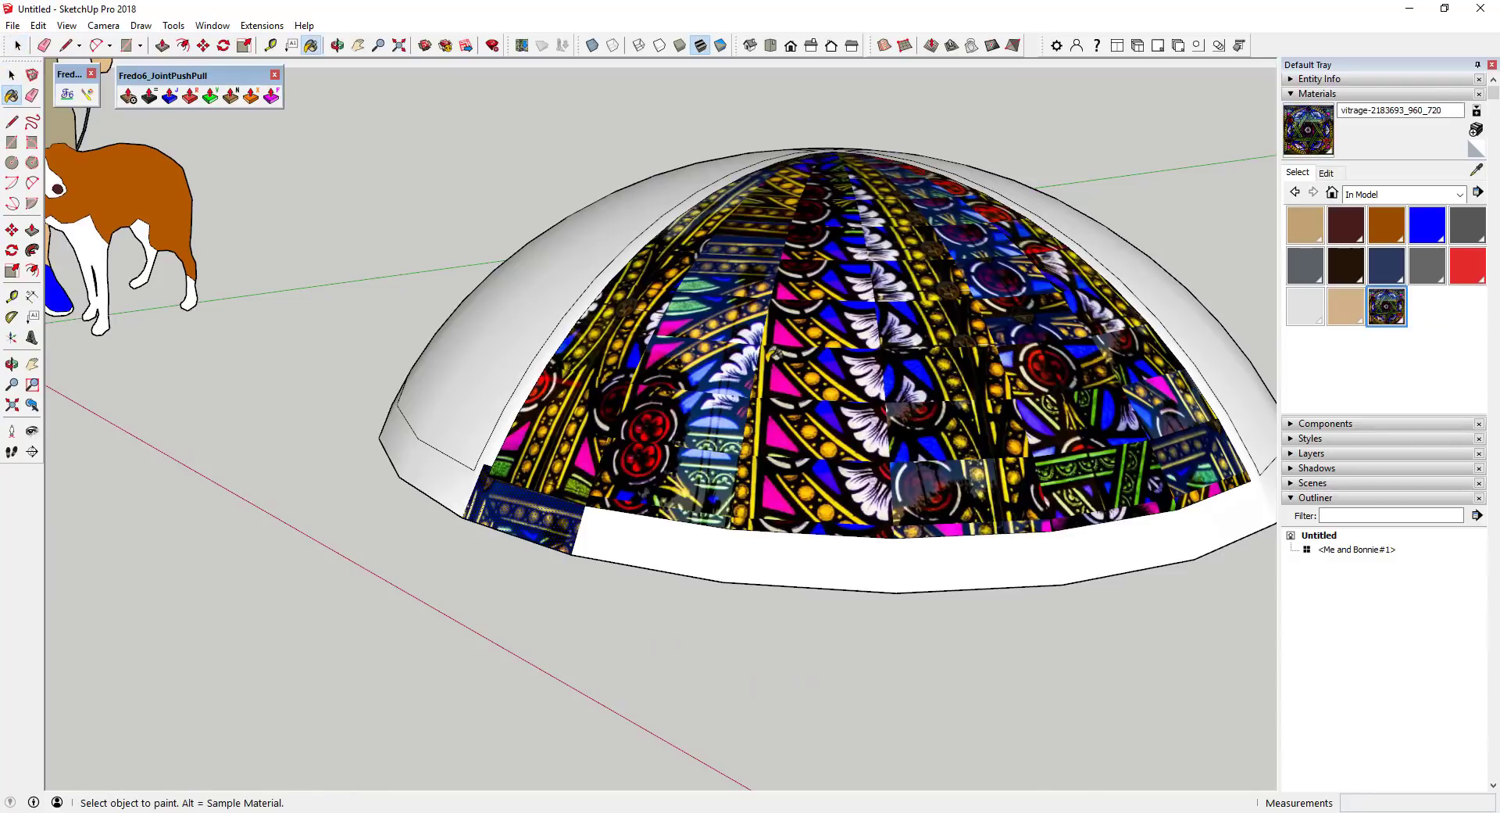
pyautogui.scroll(-3, 879, 317)
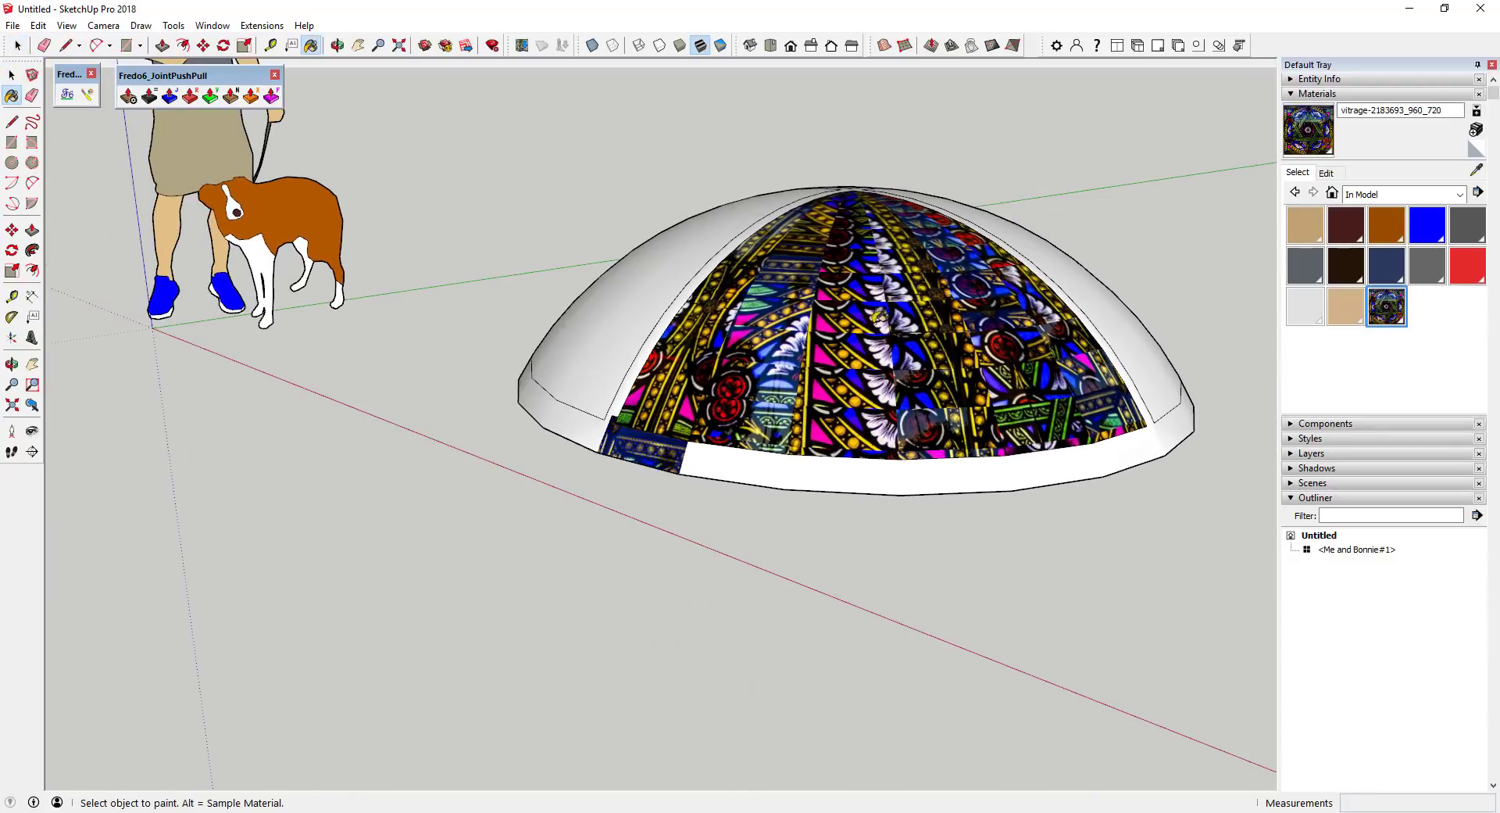
pyautogui.click(1475, 149)
pyautogui.click(665, 452)
pyautogui.press('space')
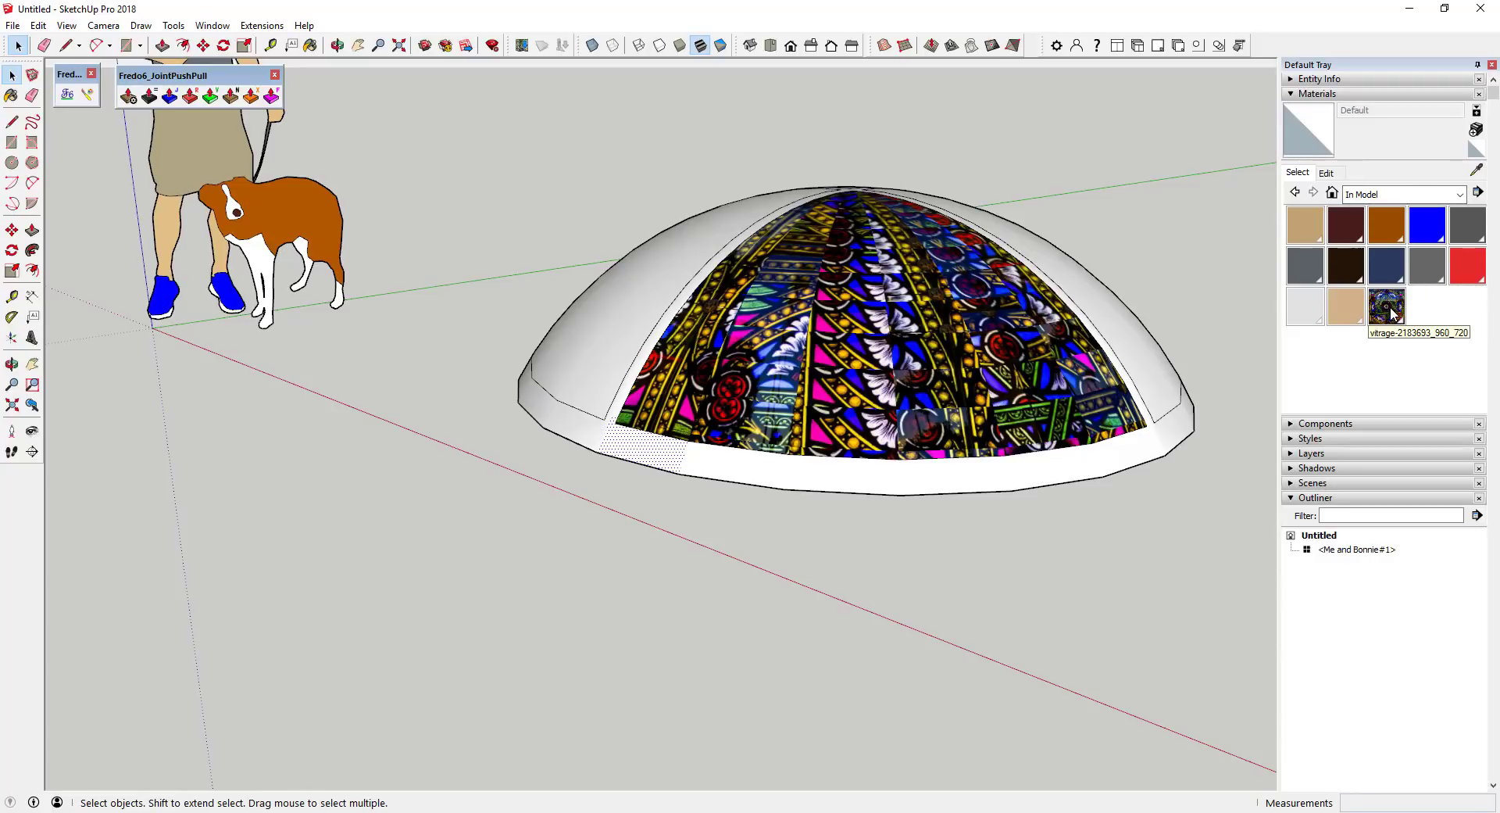
pyautogui.moveTo(1018, 489); pyautogui.dragTo(1250, 352, button='middle')
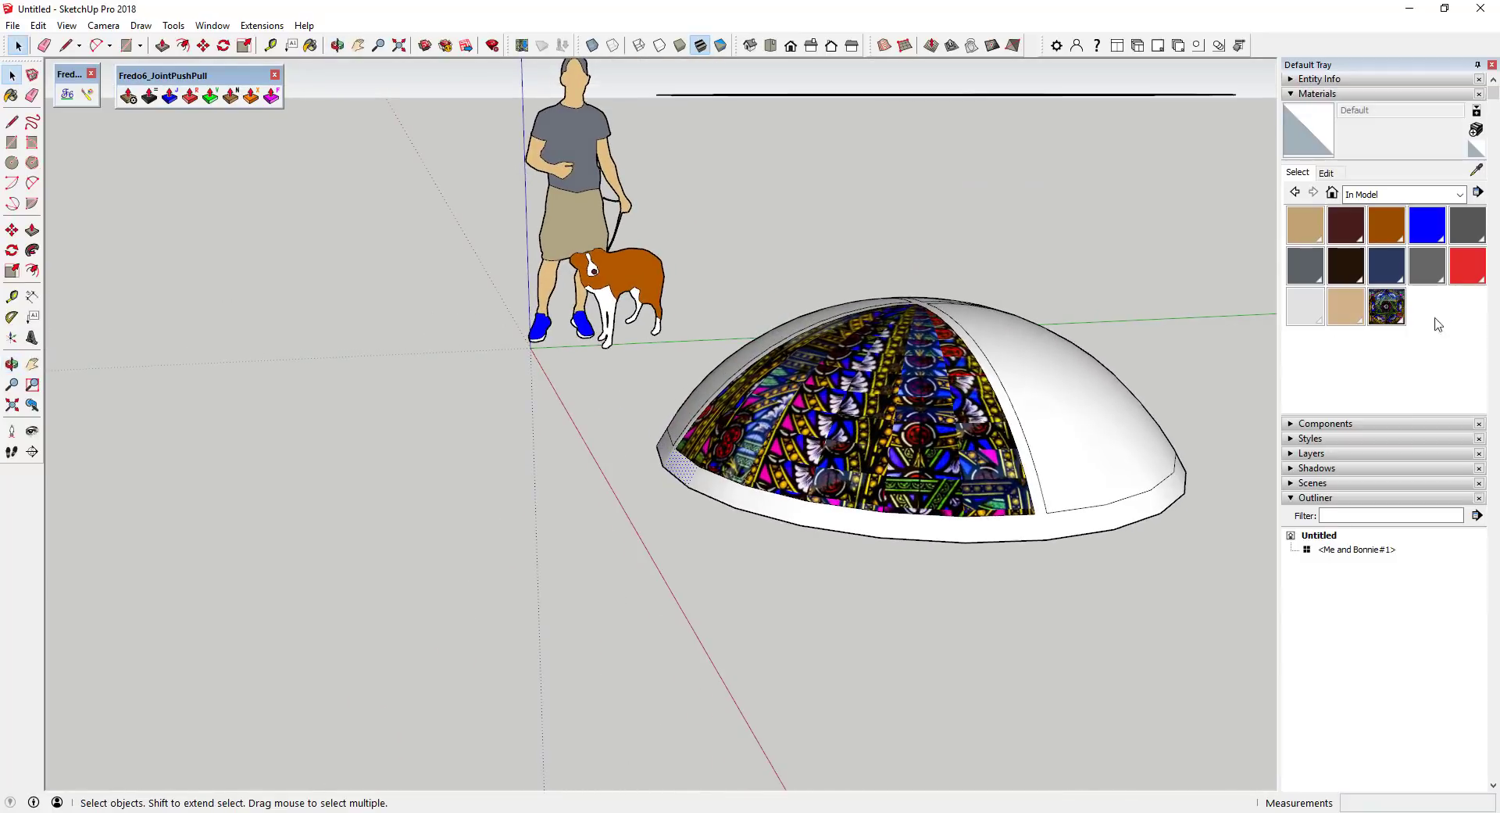
pyautogui.click(1387, 307)
# Repaint the stained-glass front quarter panel with the Default material
pyautogui.moveTo(832, 398); pyautogui.dragTo(1003, 370, button='middle')
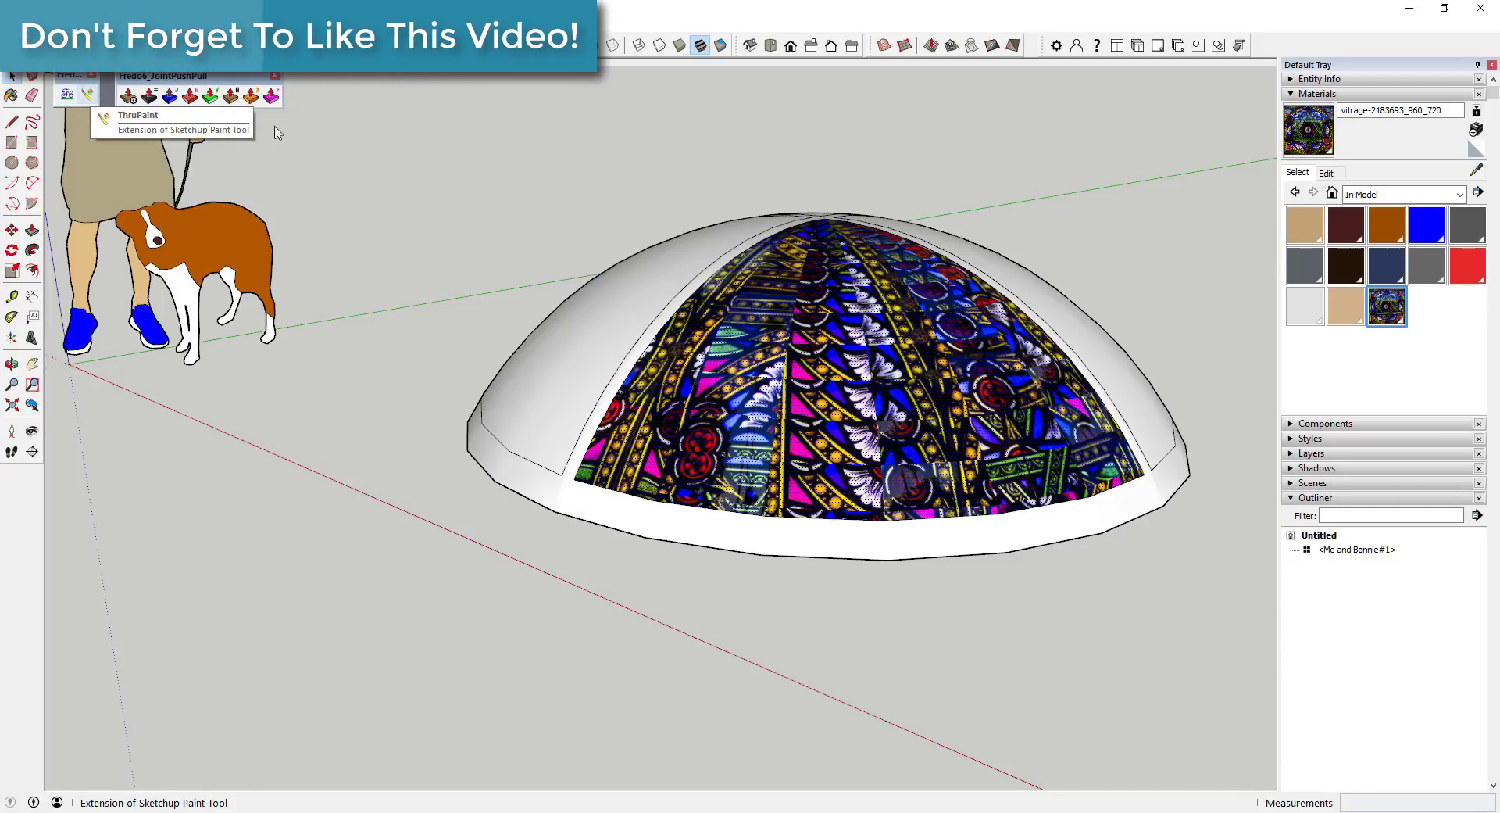
pyautogui.click(1475, 148)
pyautogui.click(864, 344)
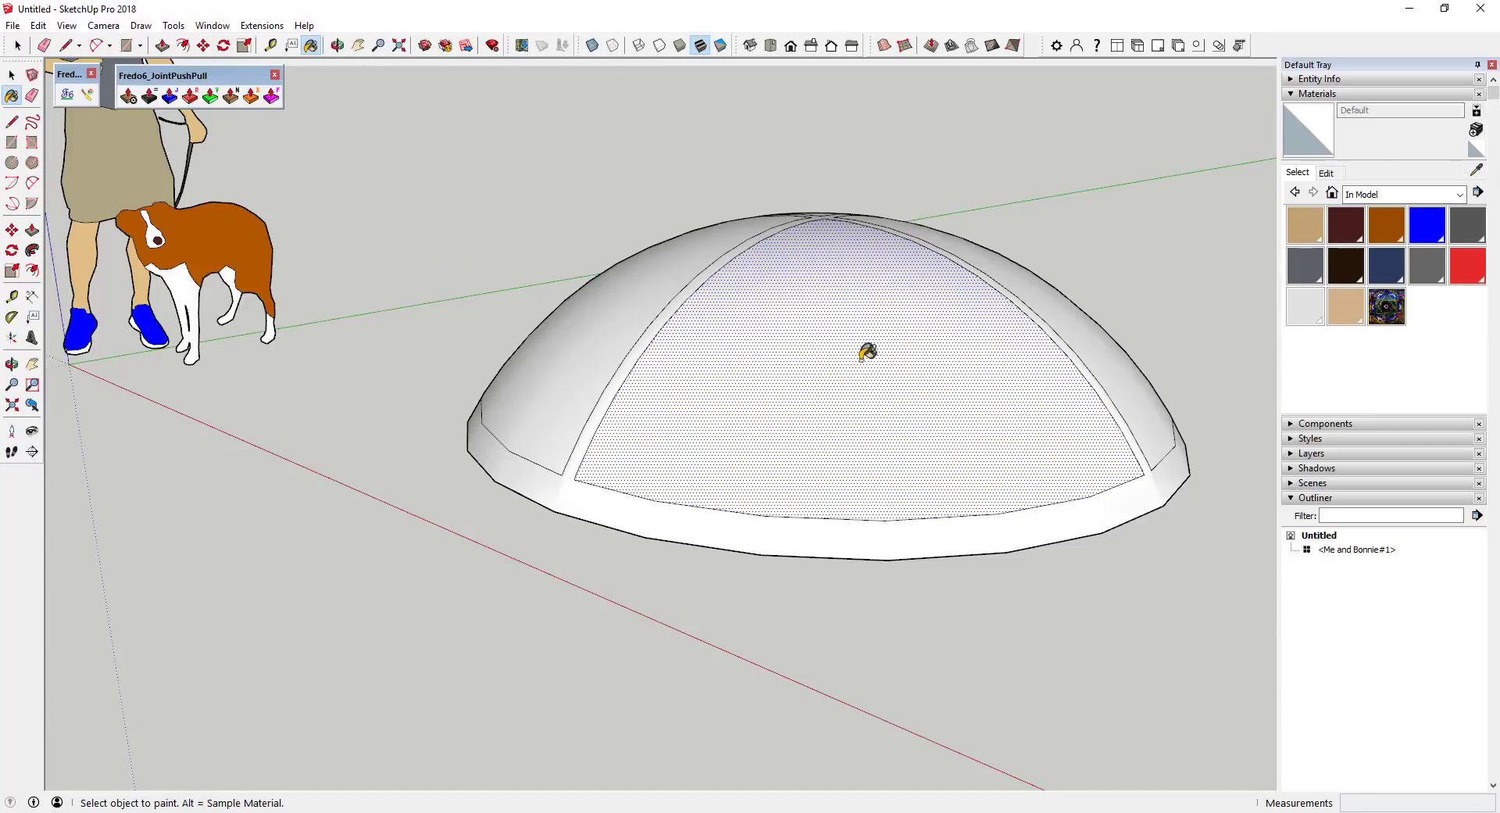
pyautogui.moveTo(866, 351)
pyautogui.mouseDown(button='middle')
pyautogui.moveTo(864, 375)
pyautogui.moveTo(961, 433)
pyautogui.mouseUp(button='middle')
pyautogui.press('space')
pyautogui.moveTo(1138, 436); pyautogui.dragTo(1008, 352, button='middle')
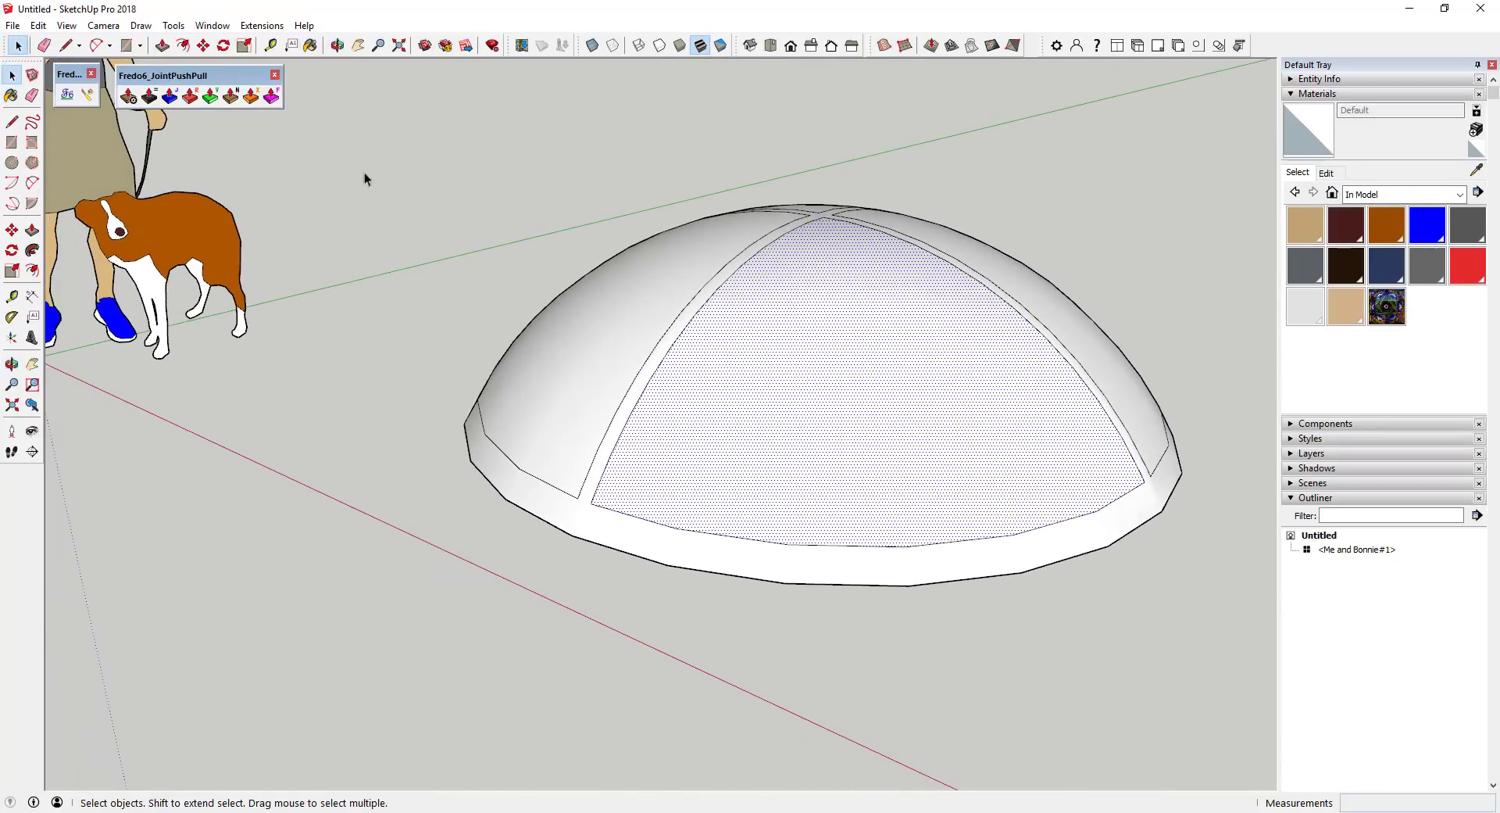
# Launch ThruPaint from the FredoTools list and move the plugin list and toolbars aside
pyautogui.click(68, 97)
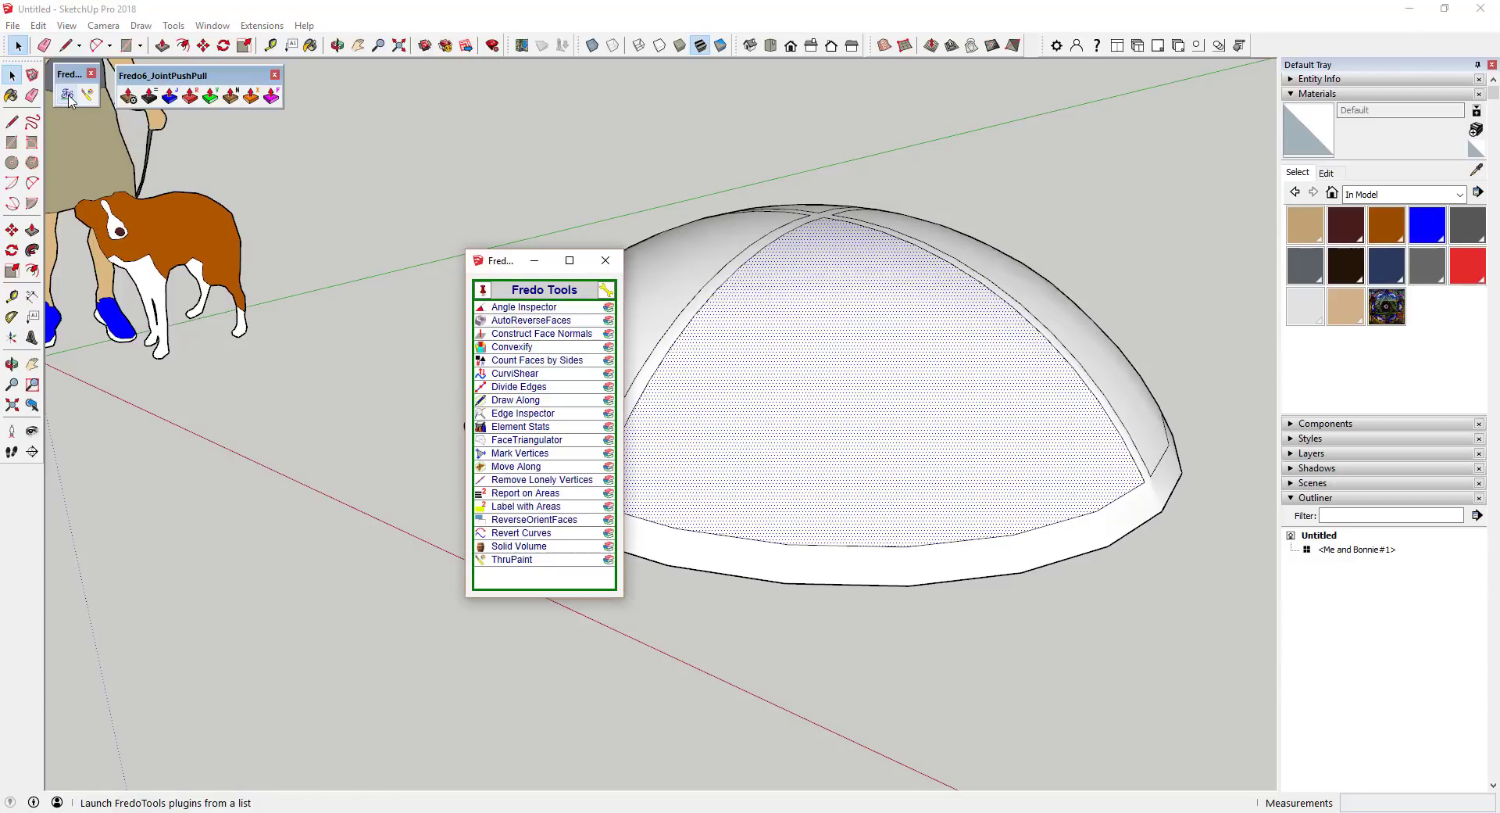
pyautogui.click(512, 559)
pyautogui.moveTo(500, 271); pyautogui.dragTo(99, 340)
pyautogui.moveTo(188, 80); pyautogui.dragTo(227, 133)
pyautogui.moveTo(69, 75); pyautogui.dragTo(82, 133)
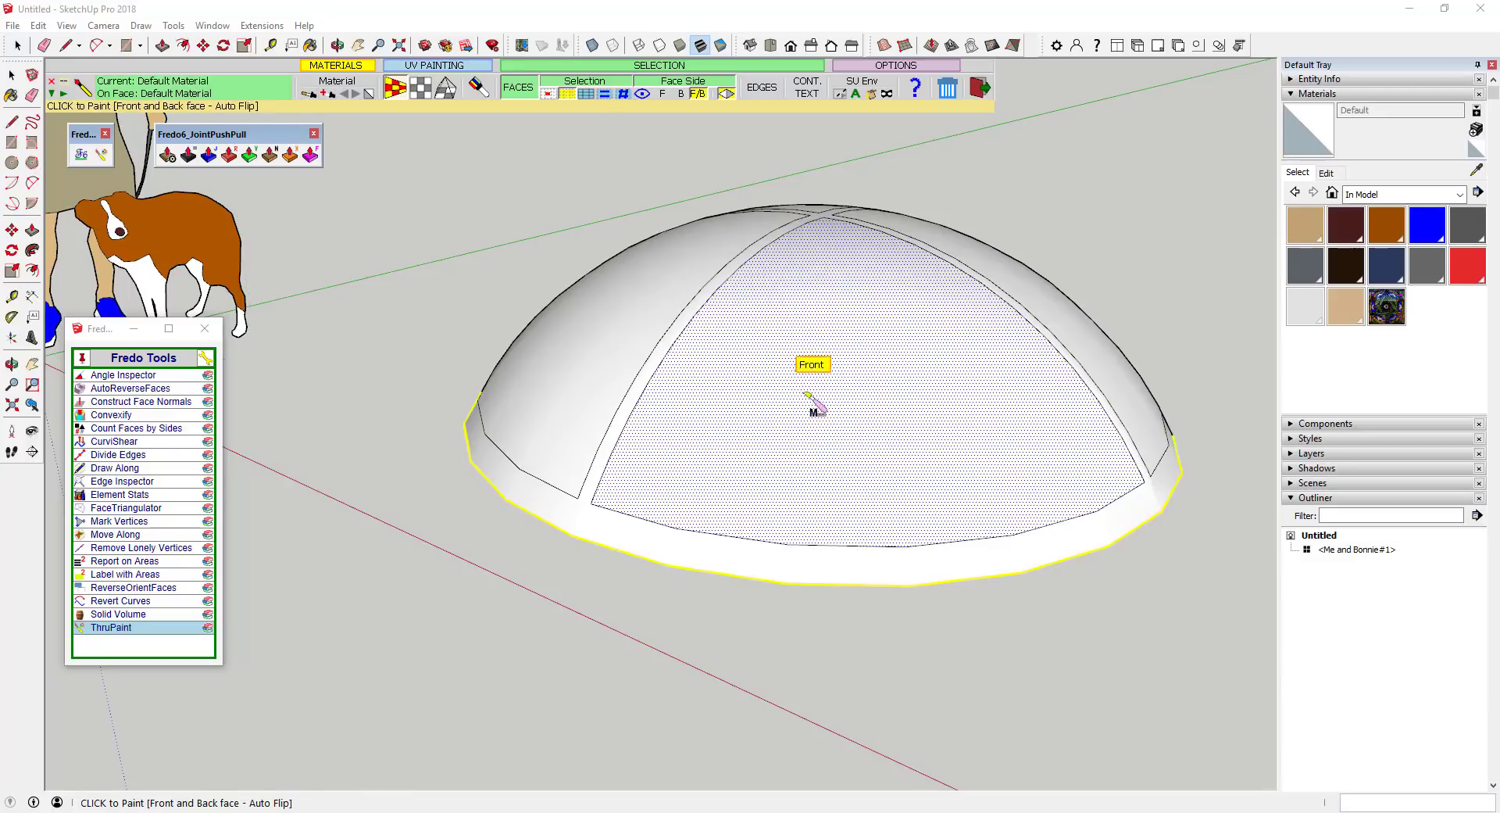
pyautogui.doubleClick(1127, 234)
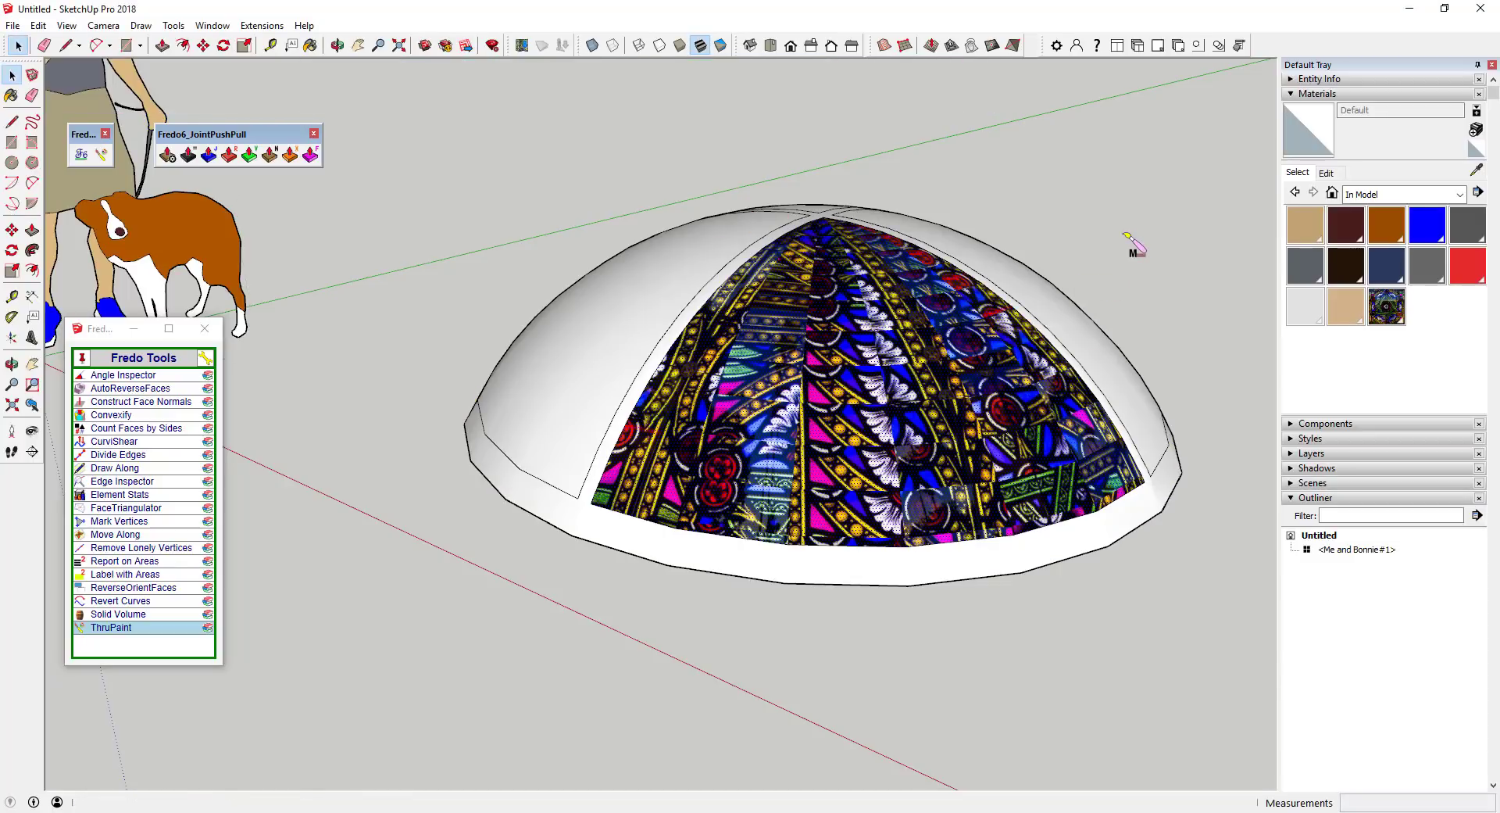
# Pick the vitrage material and relaunch ThruPaint with it
pyautogui.click(1387, 307)
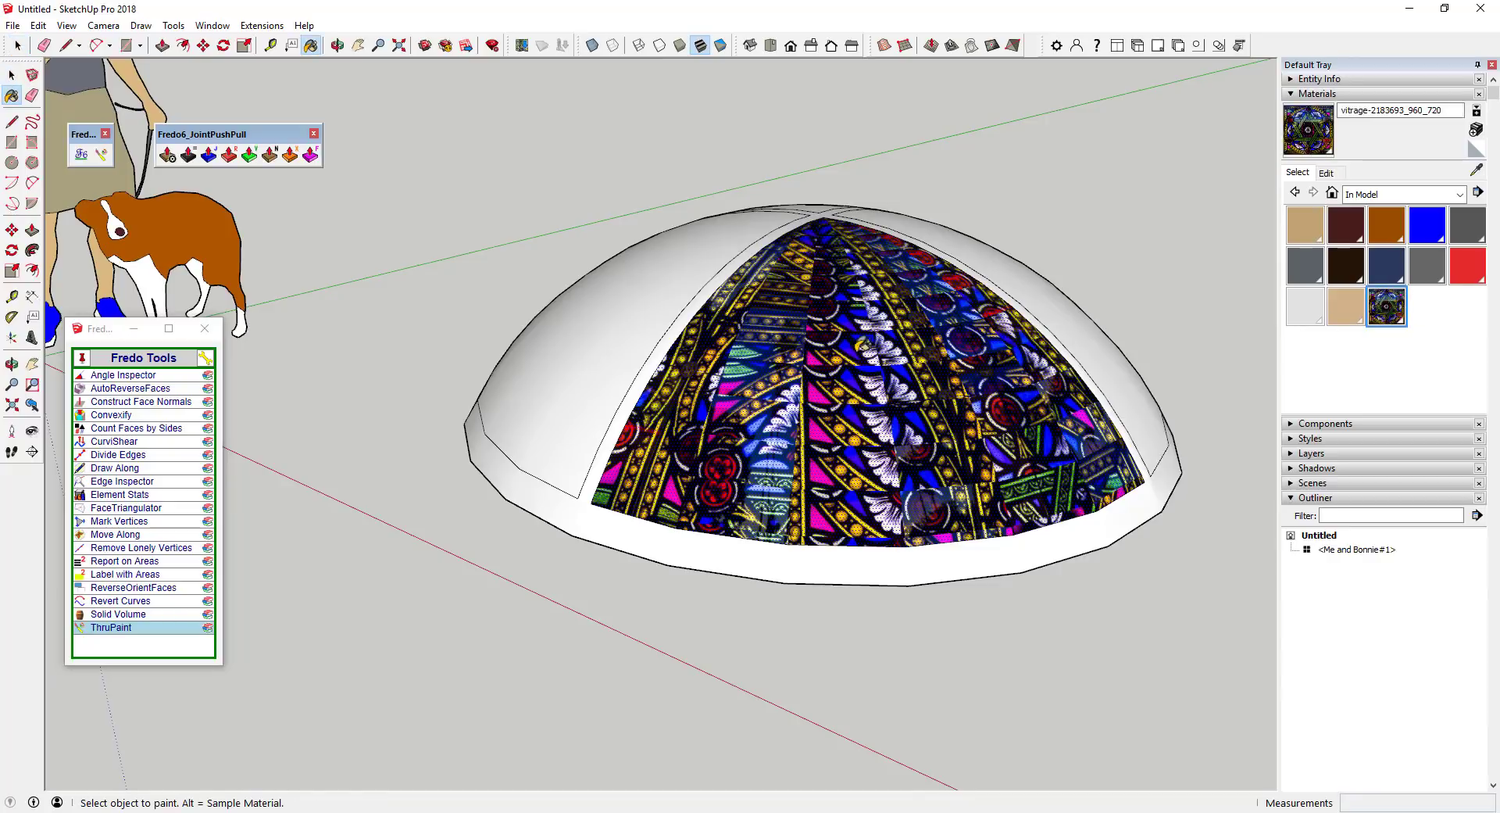
pyautogui.press('space')
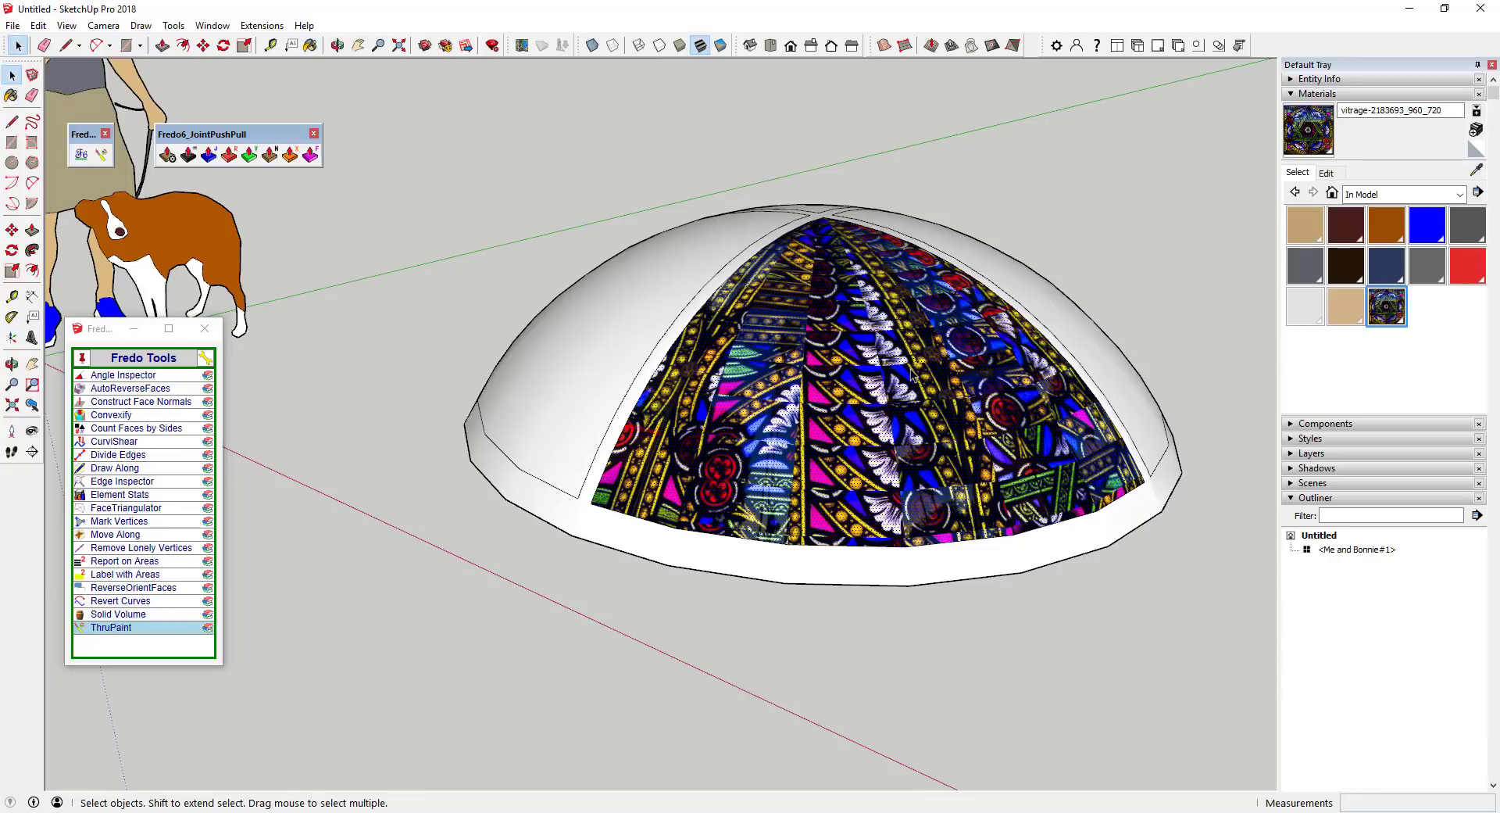
pyautogui.click(101, 155)
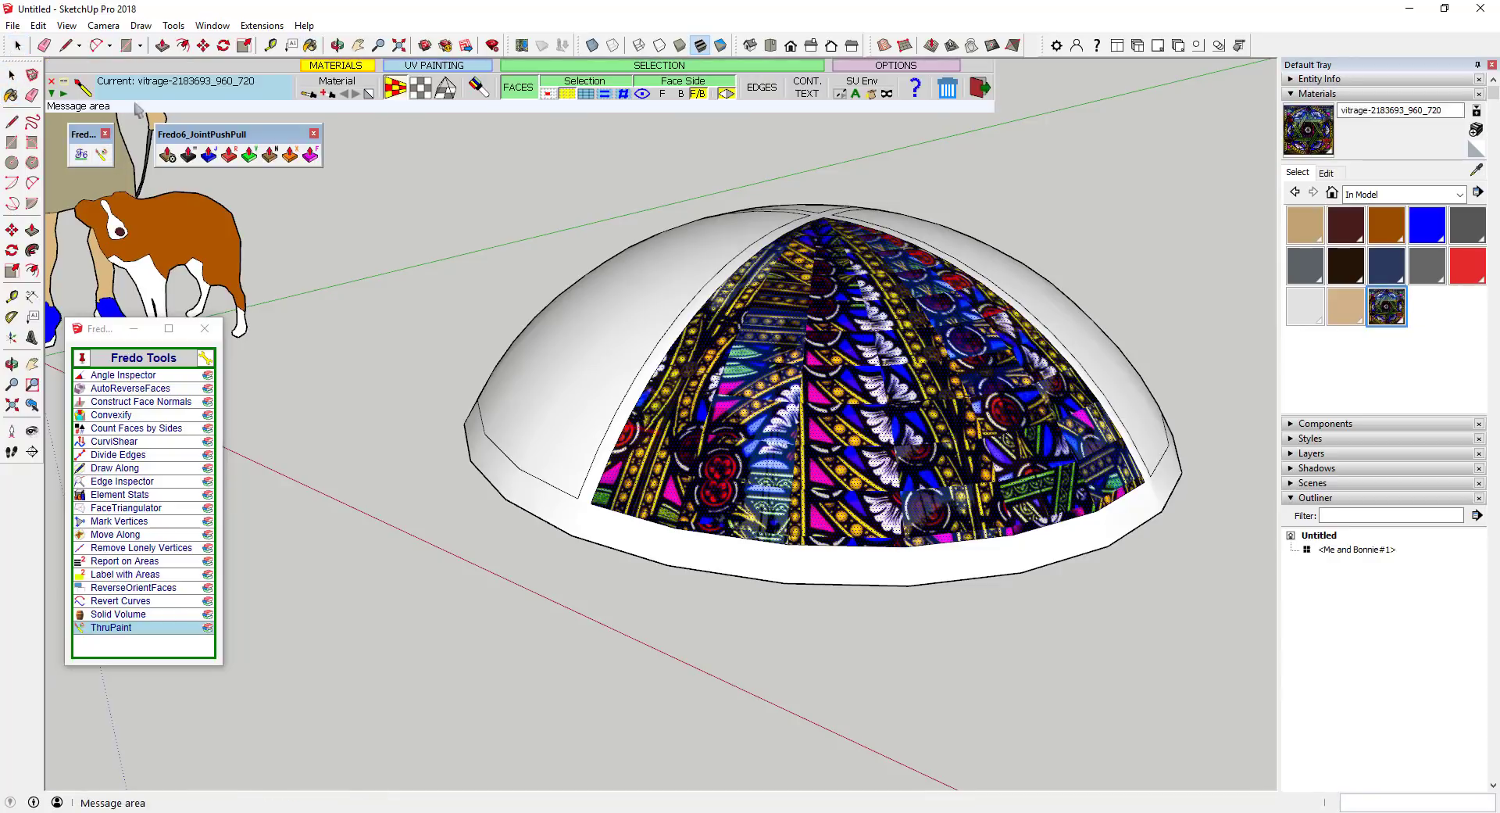
# Paint the front quarter panel with stained glass using mesh-following ThruPaint mapping
pyautogui.click(394, 92)
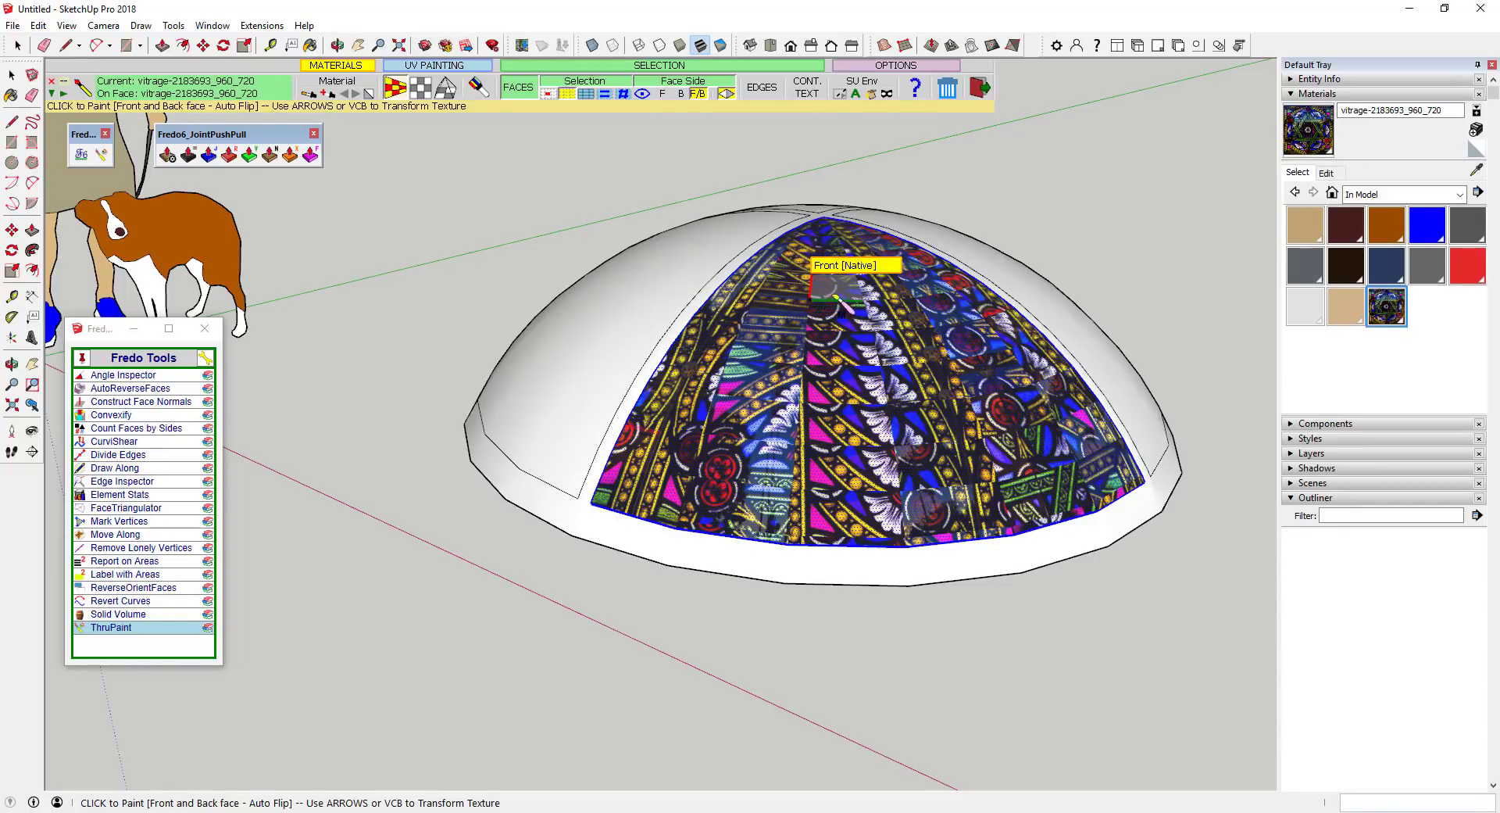
pyautogui.click(835, 298)
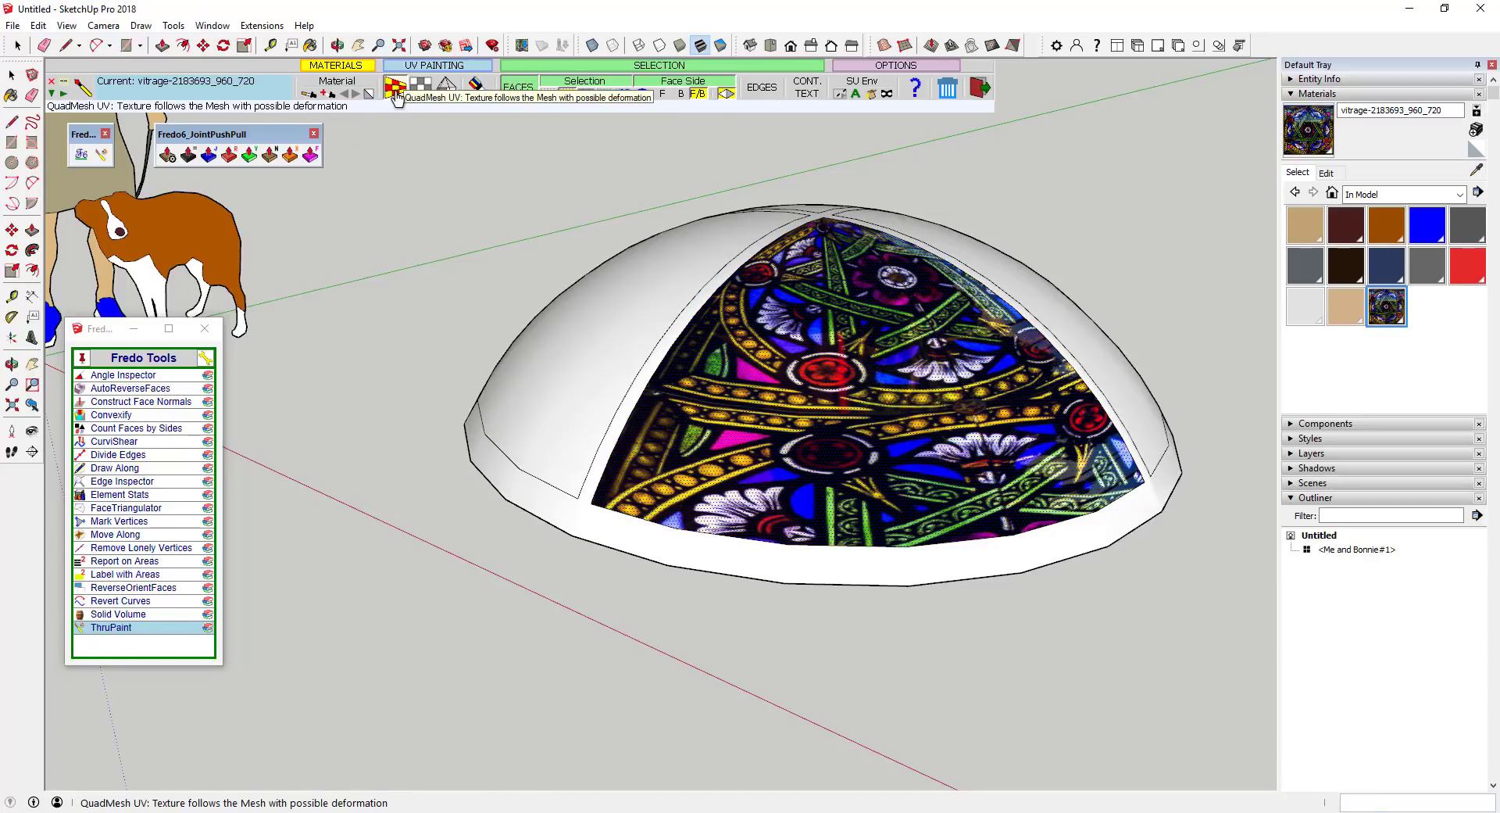
pyautogui.moveTo(962, 435); pyautogui.dragTo(906, 623, button='middle')
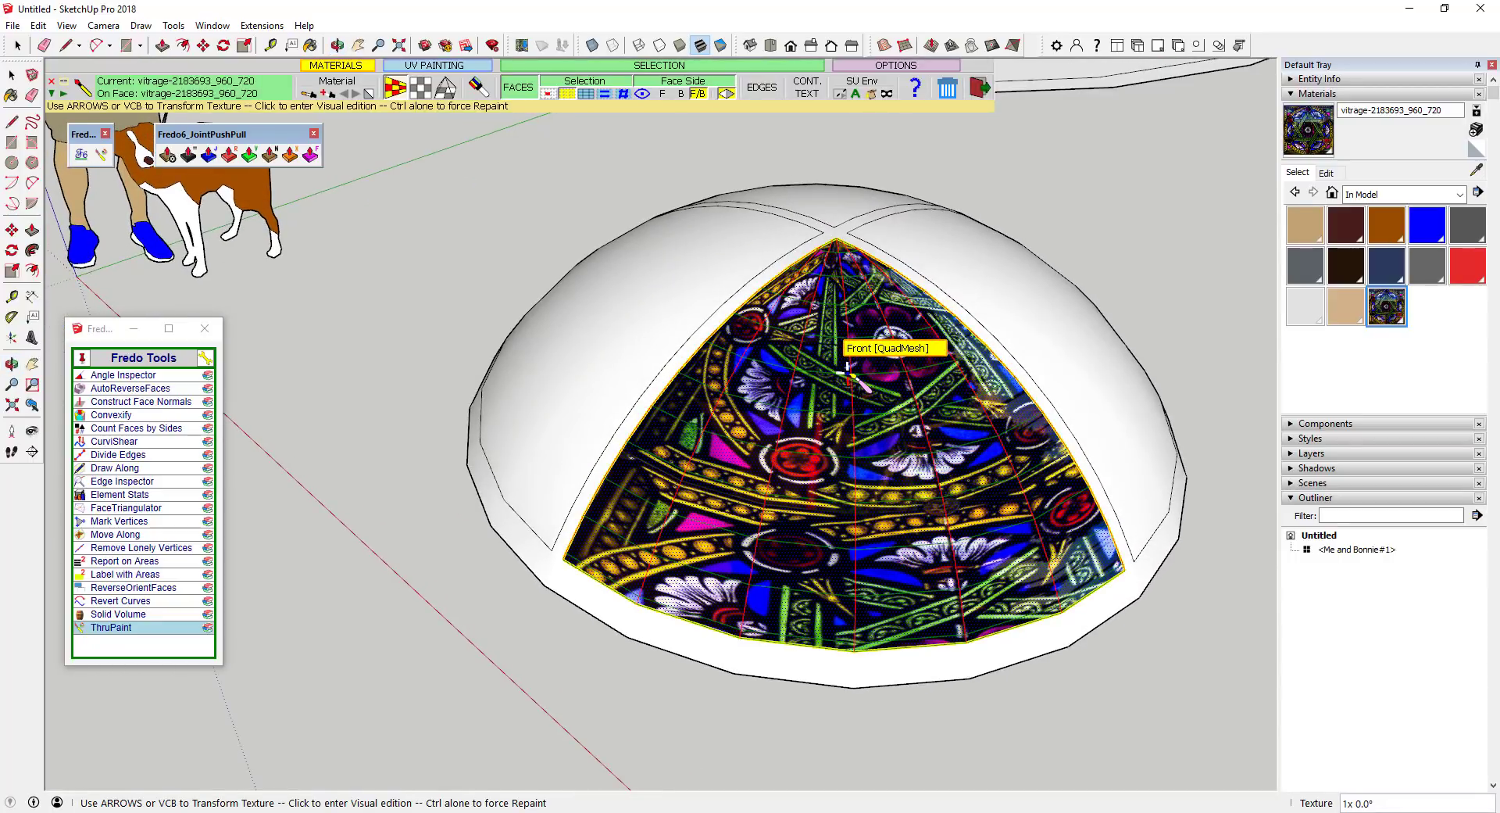
# Switch to Natural UV mapping and shift the panel's texture up and to the right
pyautogui.click(420, 88)
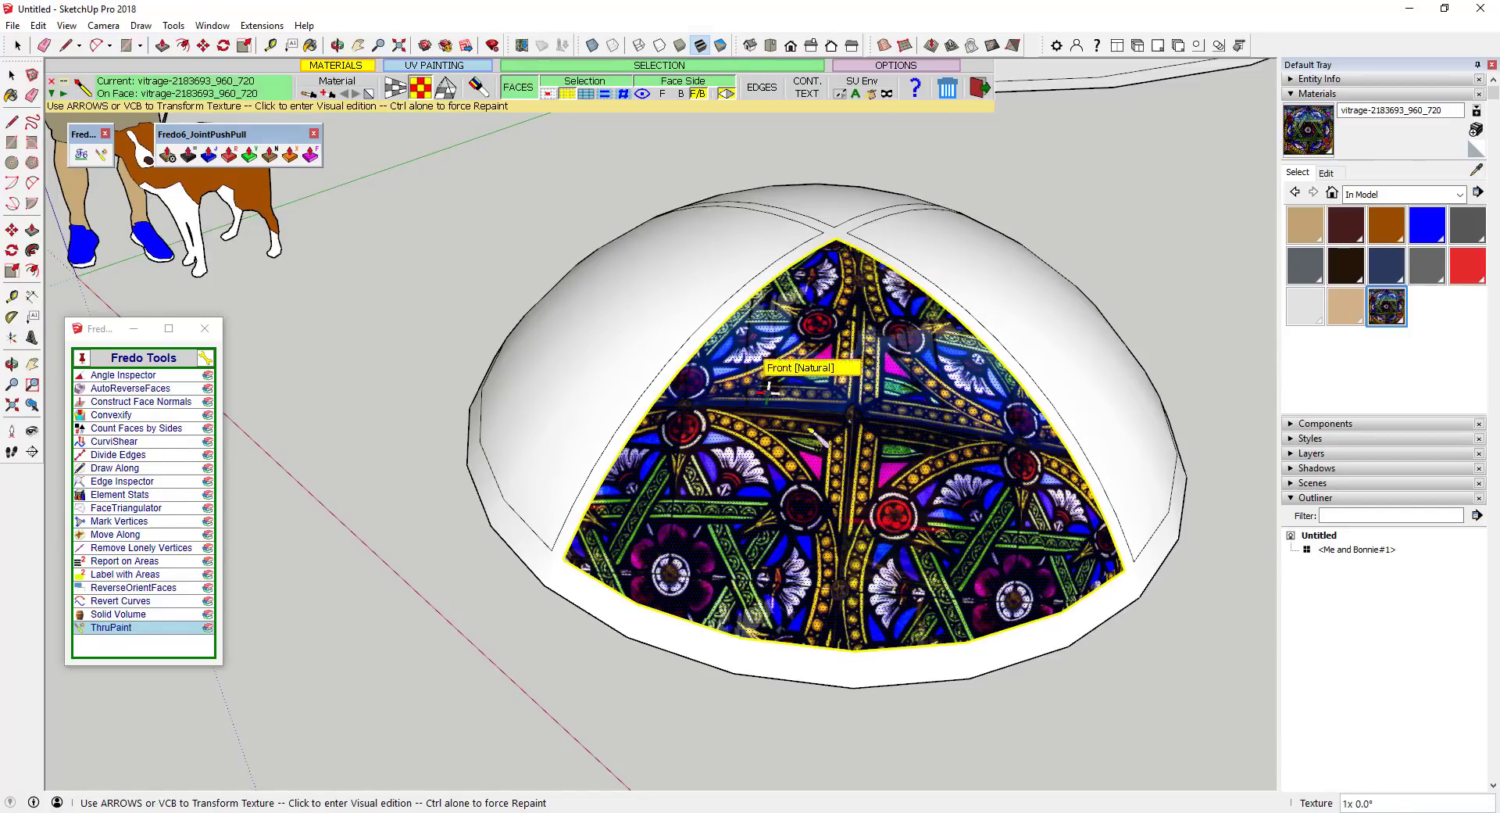
pyautogui.click(444, 89)
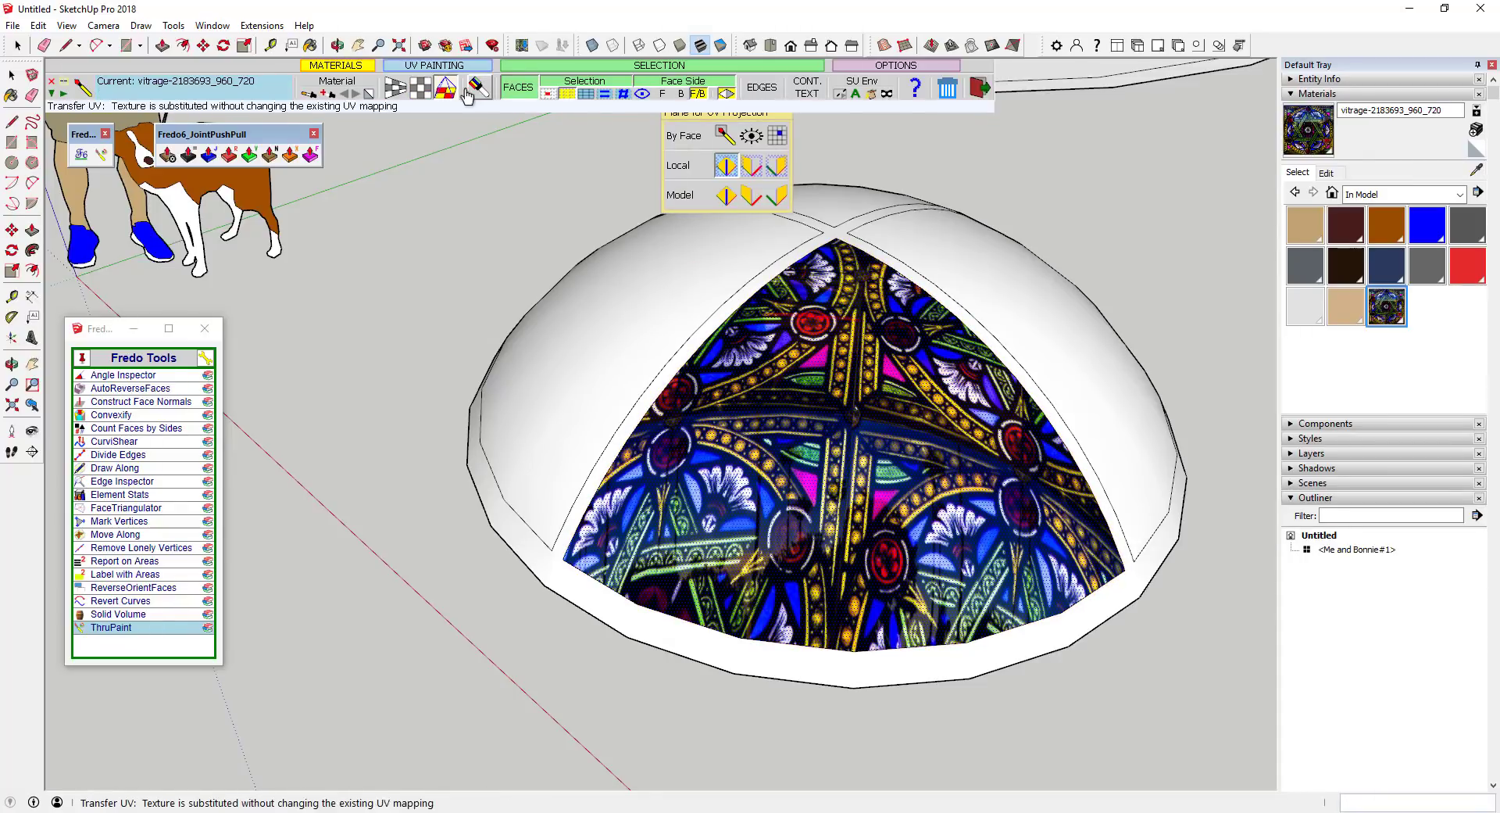
pyautogui.click(423, 88)
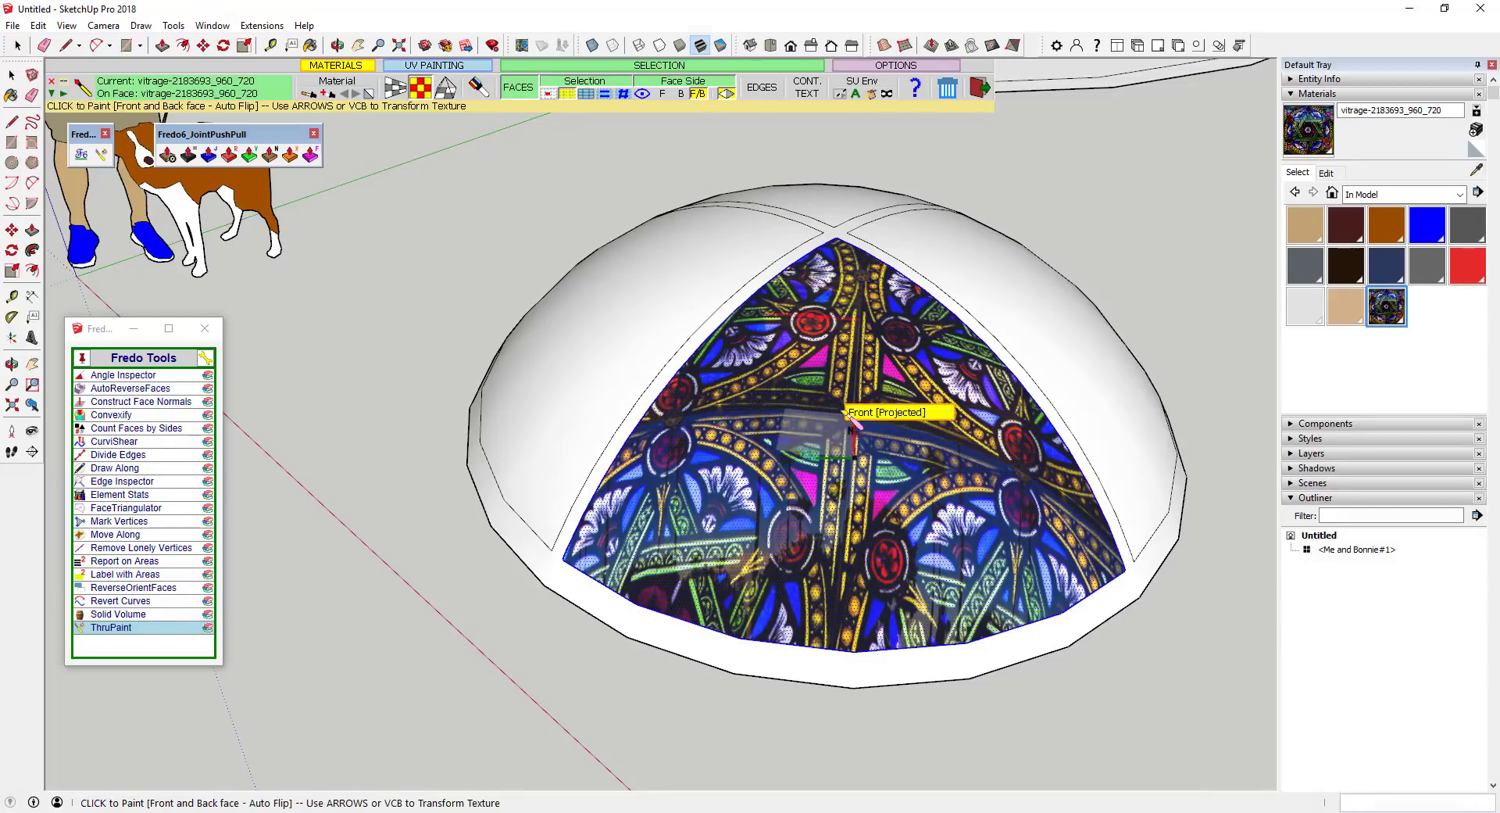
pyautogui.moveTo(883, 389); pyautogui.dragTo(891, 385, button='middle')
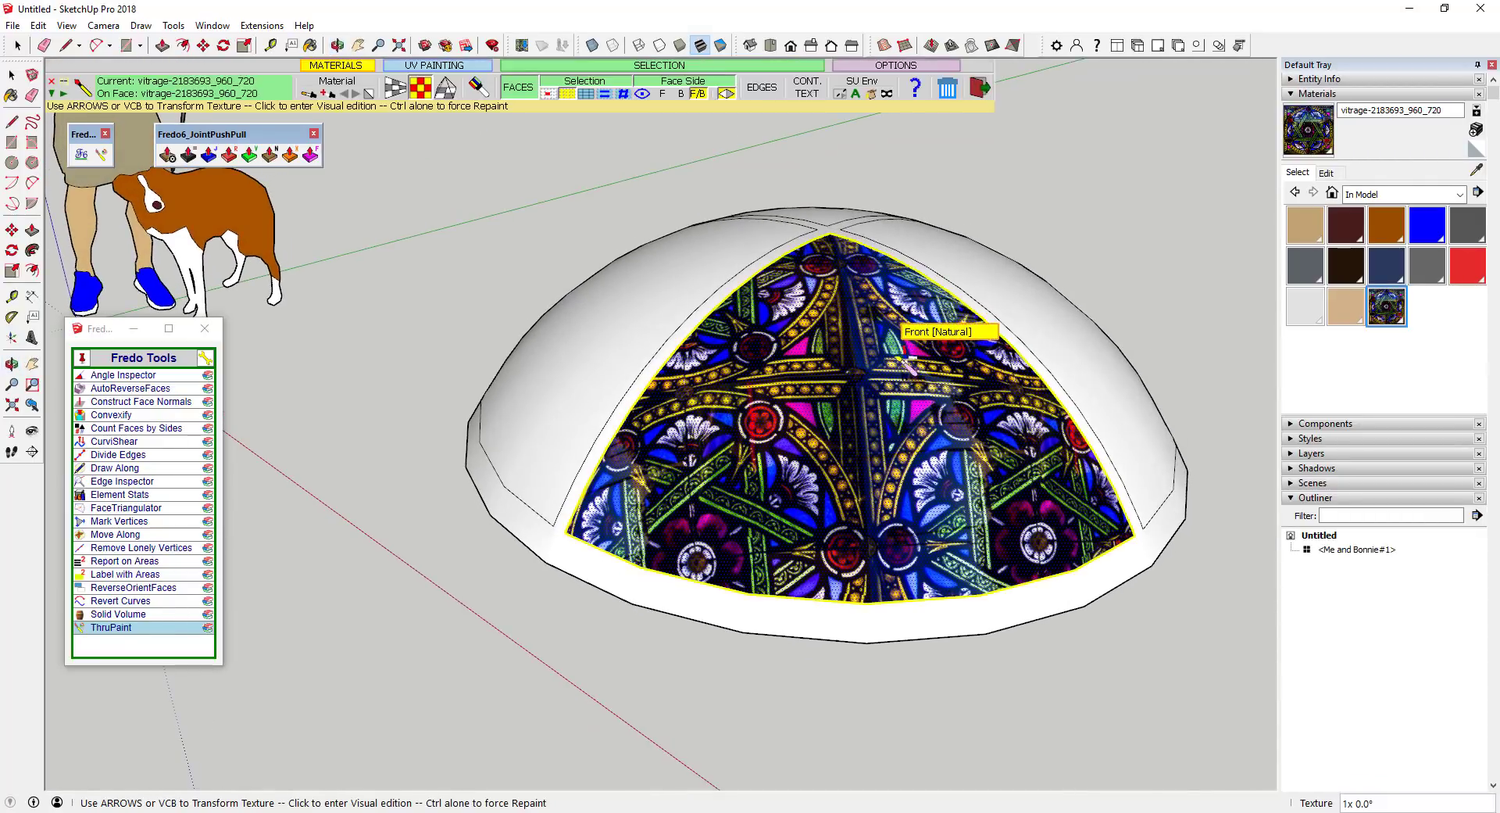
pyautogui.click(851, 365)
pyautogui.moveTo(850, 362); pyautogui.dragTo(975, 249)
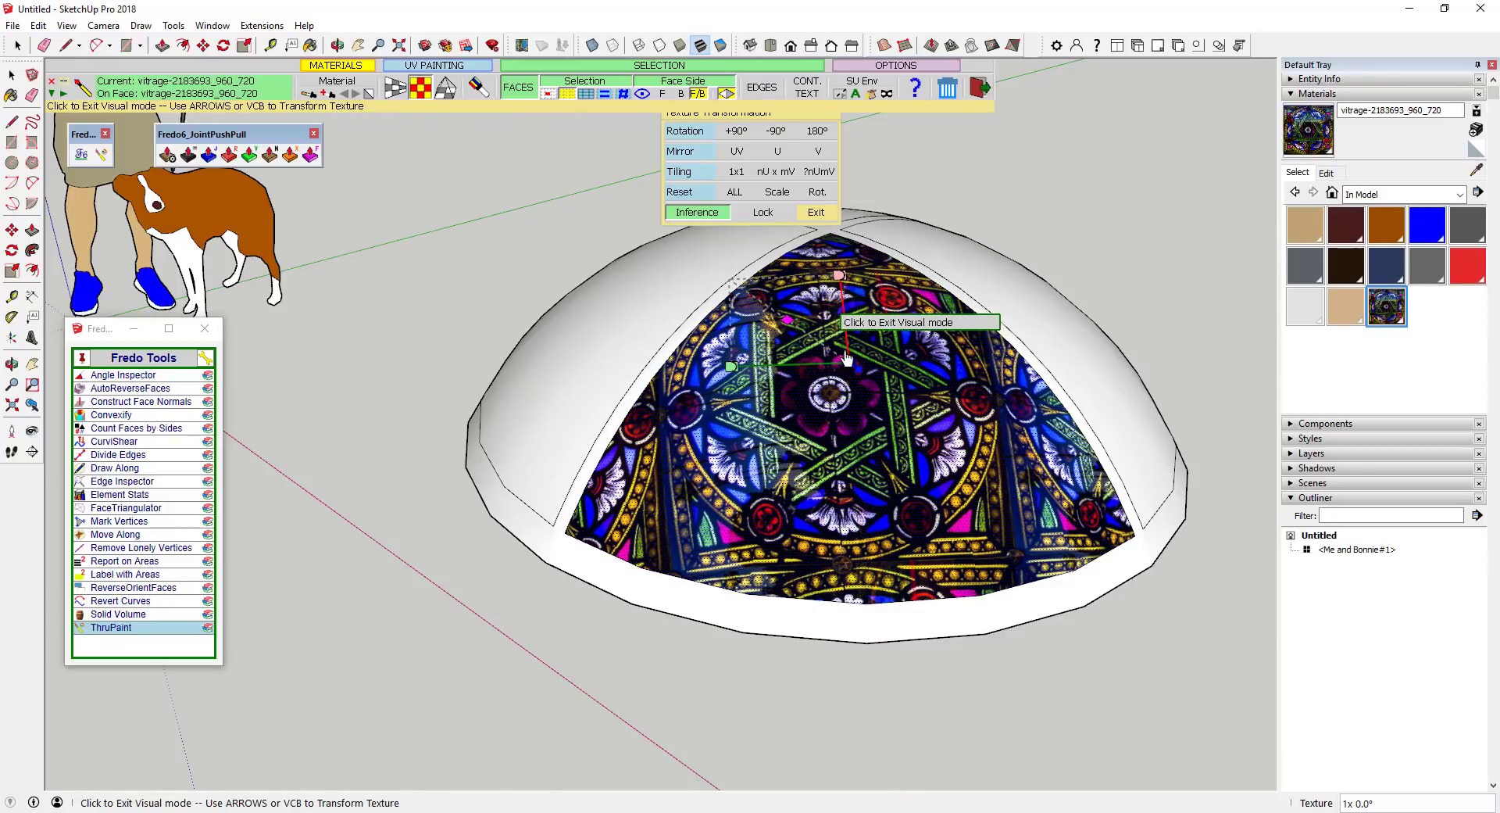
# Repaint the front panel with QuadMesh mapping, slide the texture, and enlarge it about 1.21x
pyautogui.click(396, 90)
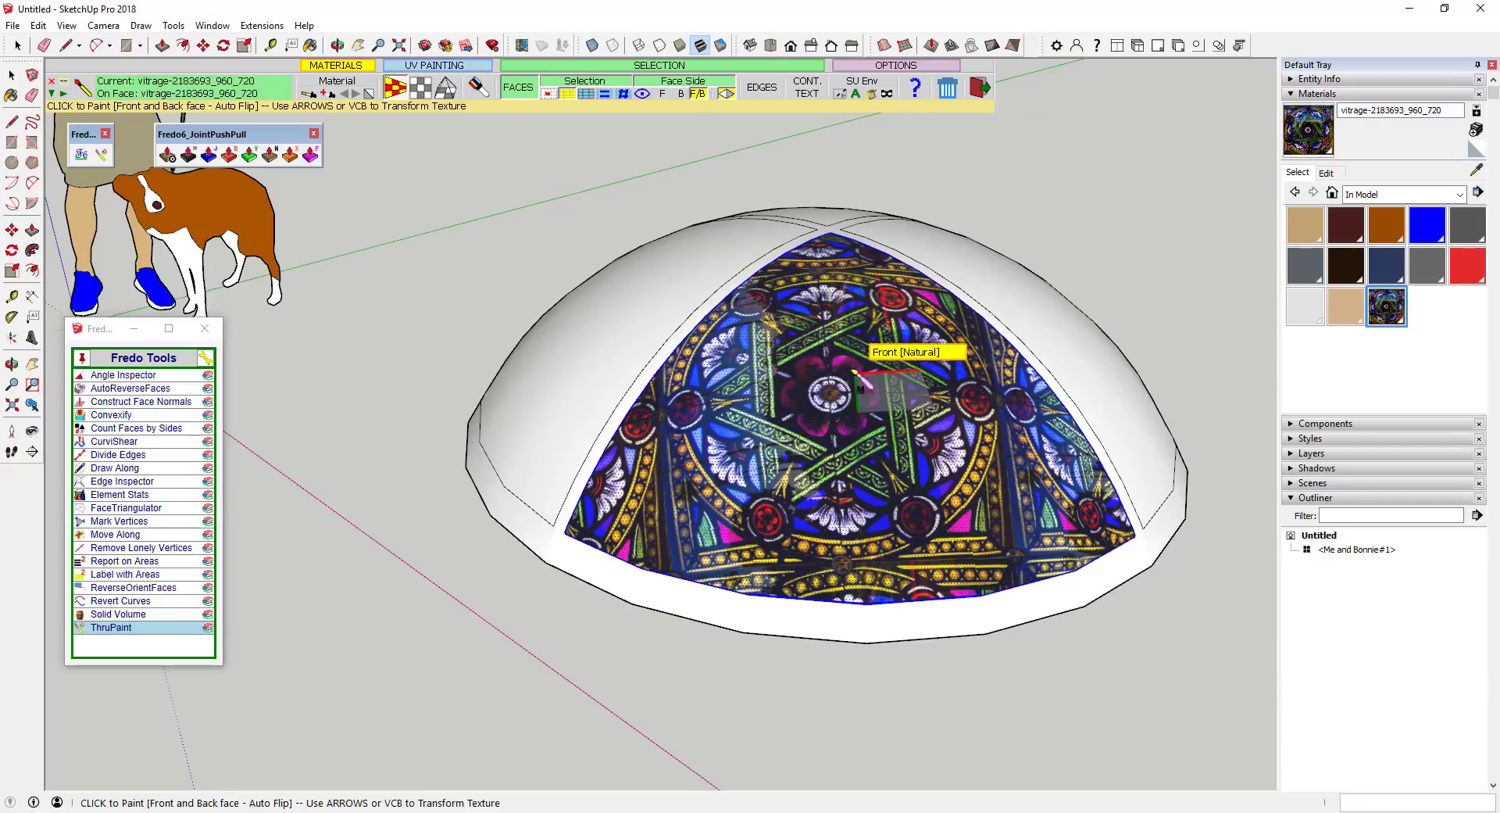
pyautogui.click(846, 373)
pyautogui.click(852, 378)
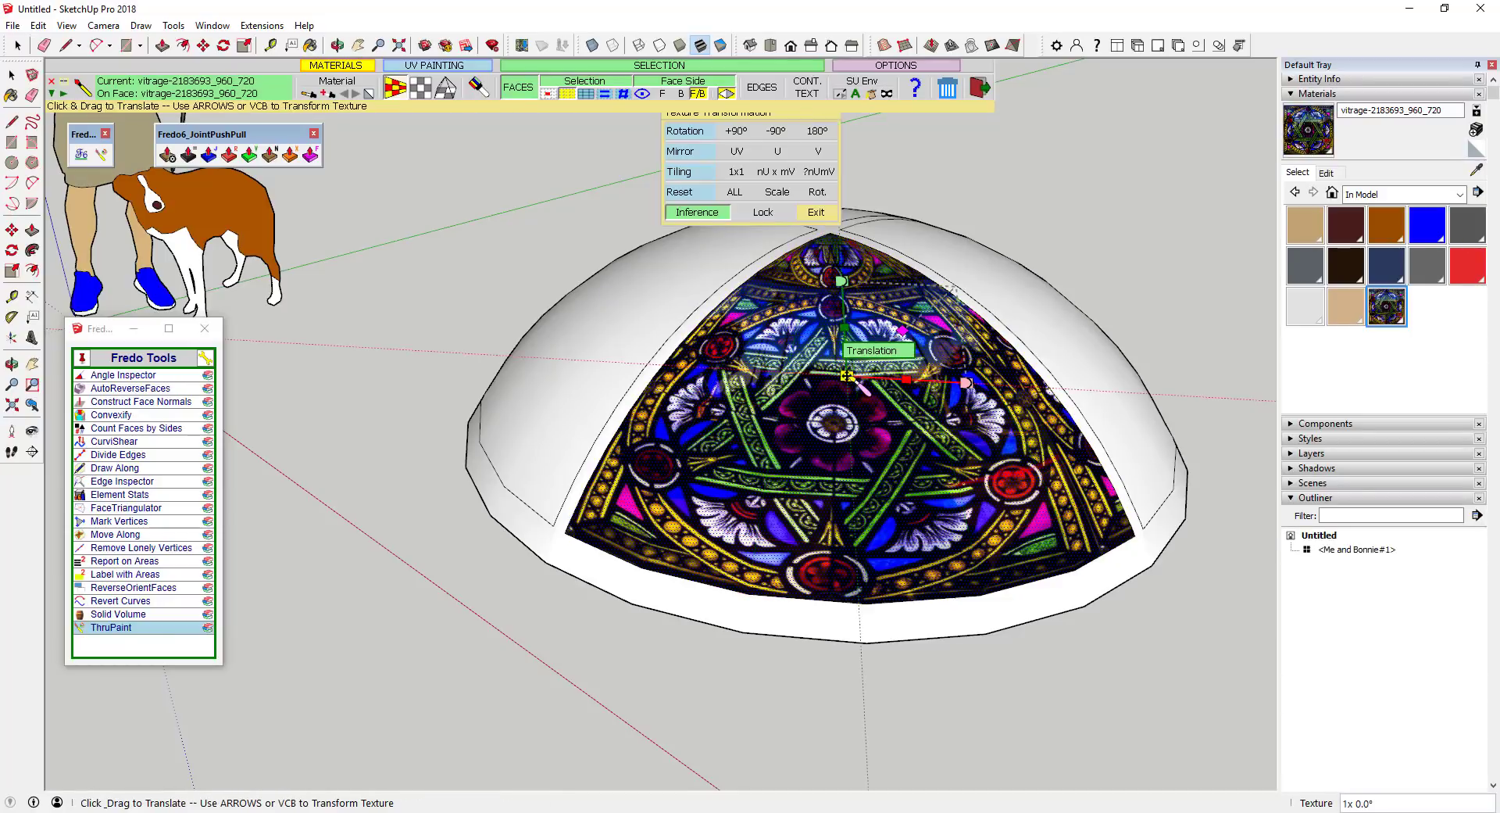
pyautogui.moveTo(852, 382)
pyautogui.mouseDown()
pyautogui.moveTo(850, 273)
pyautogui.moveTo(852, 355)
pyautogui.mouseUp()
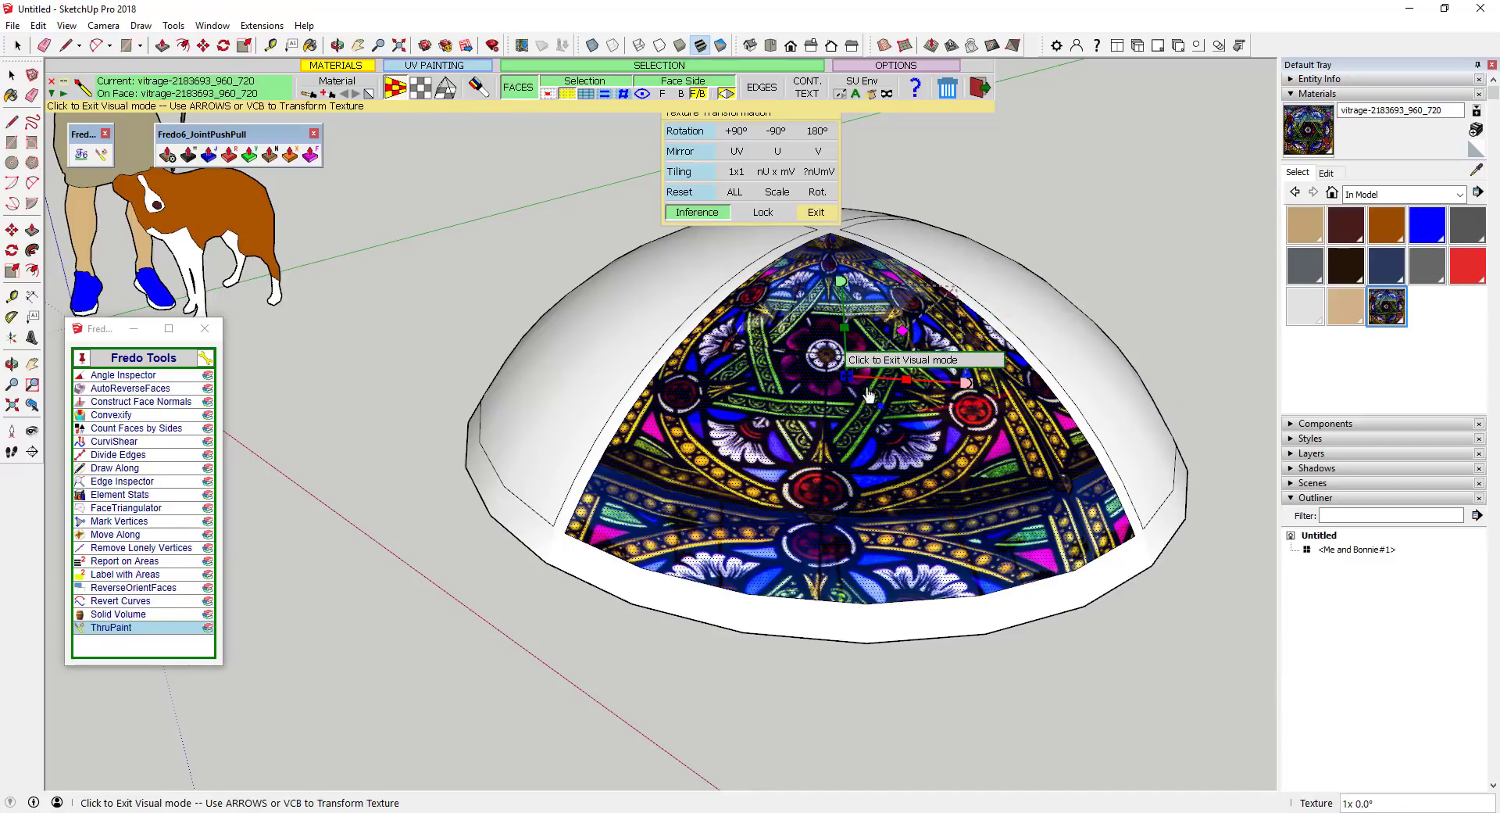
pyautogui.click(951, 295)
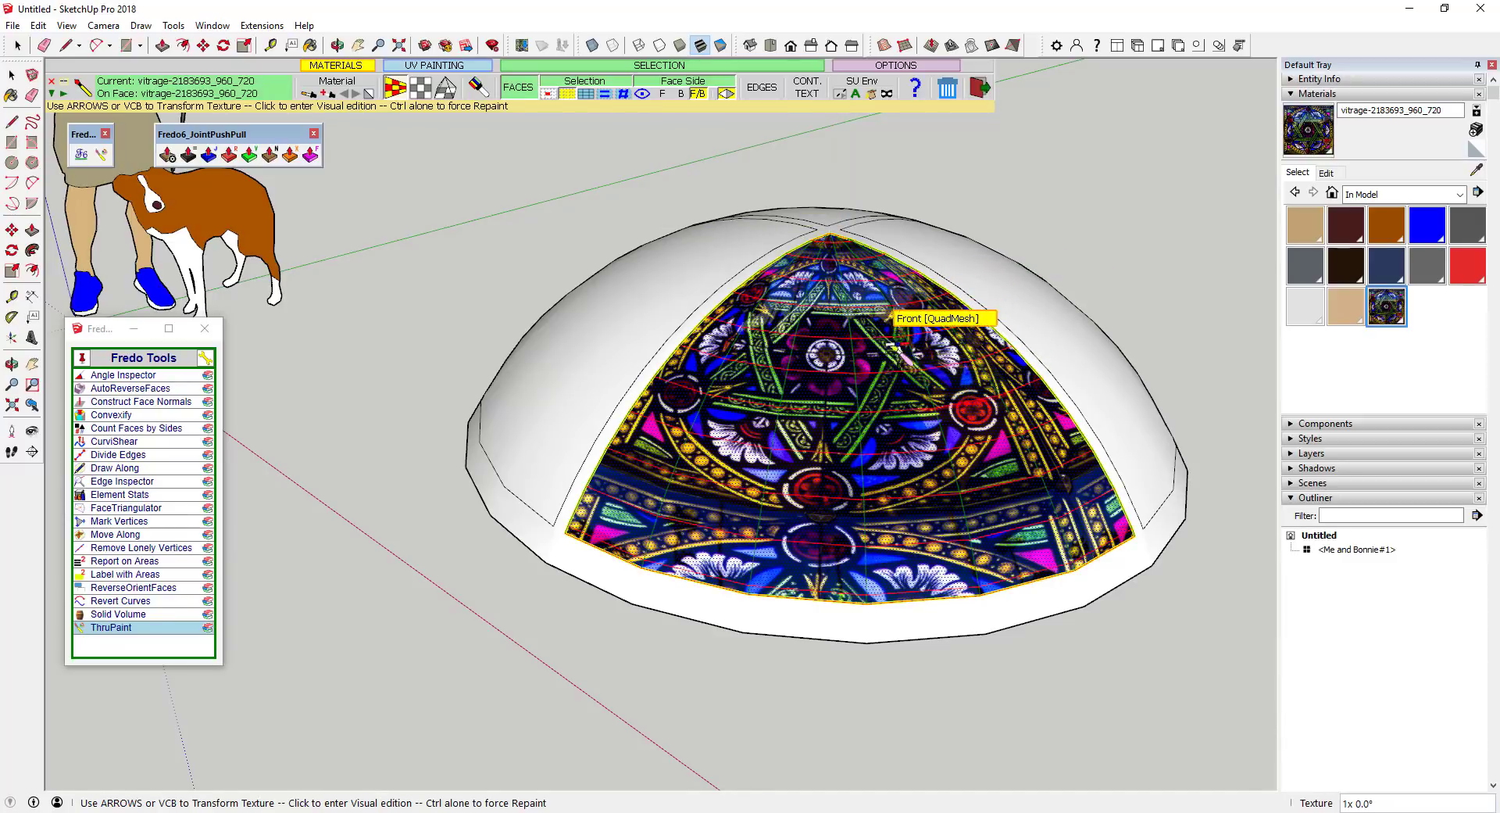
pyautogui.click(818, 438)
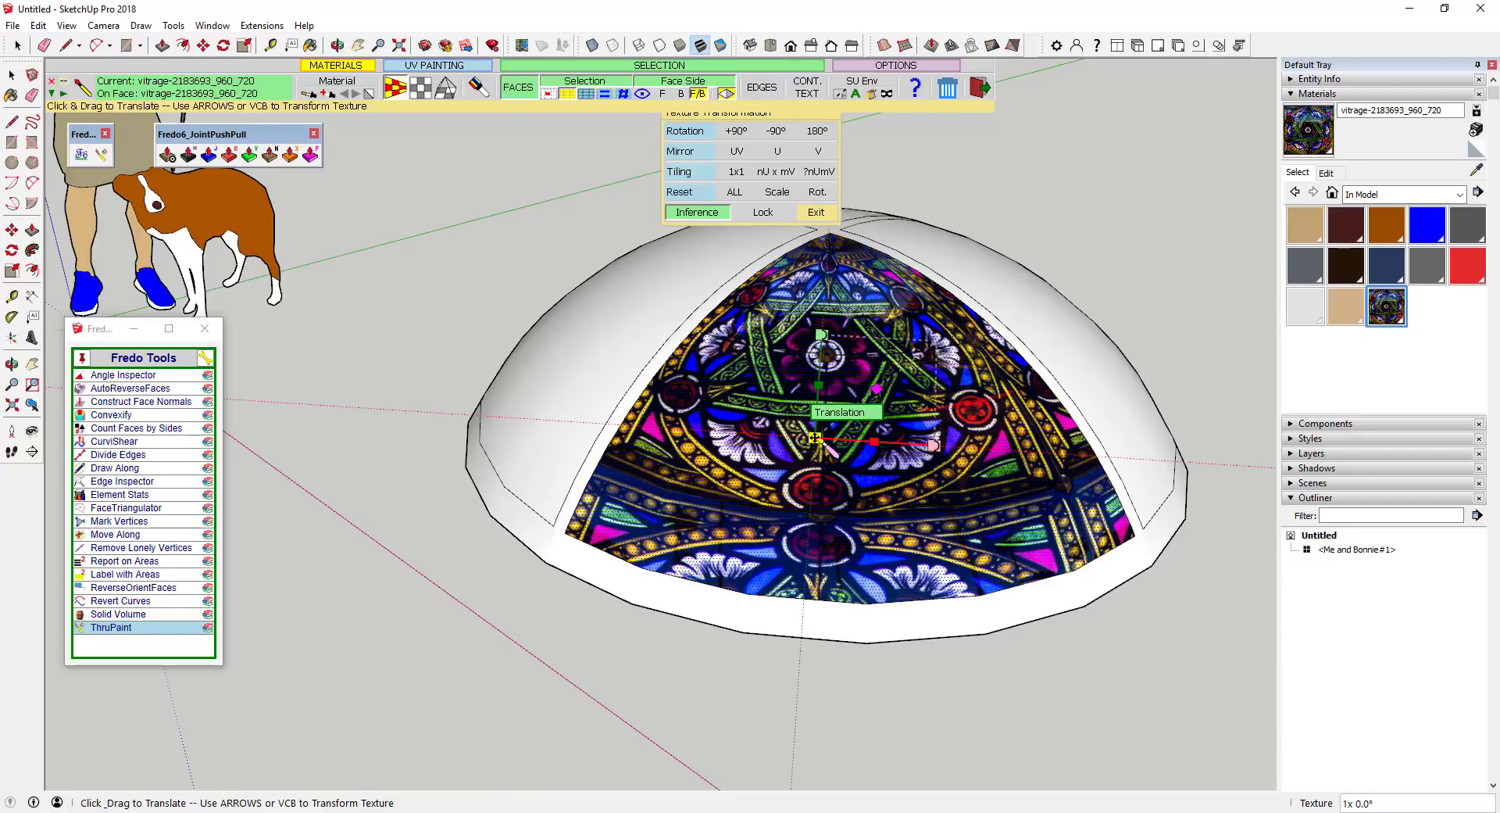
pyautogui.moveTo(818, 438); pyautogui.dragTo(825, 525)
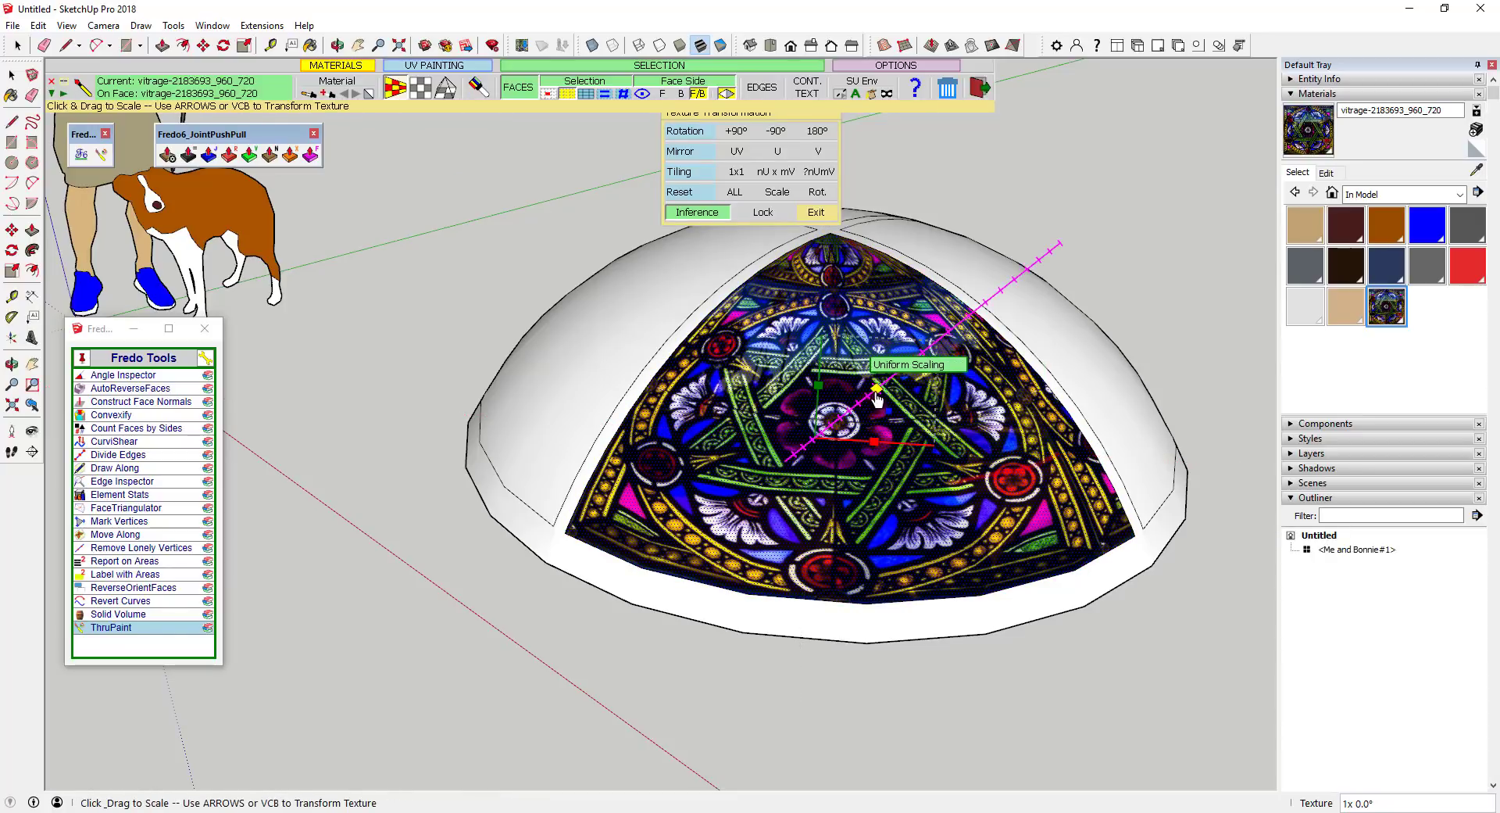
pyautogui.moveTo(889, 403); pyautogui.dragTo(879, 409)
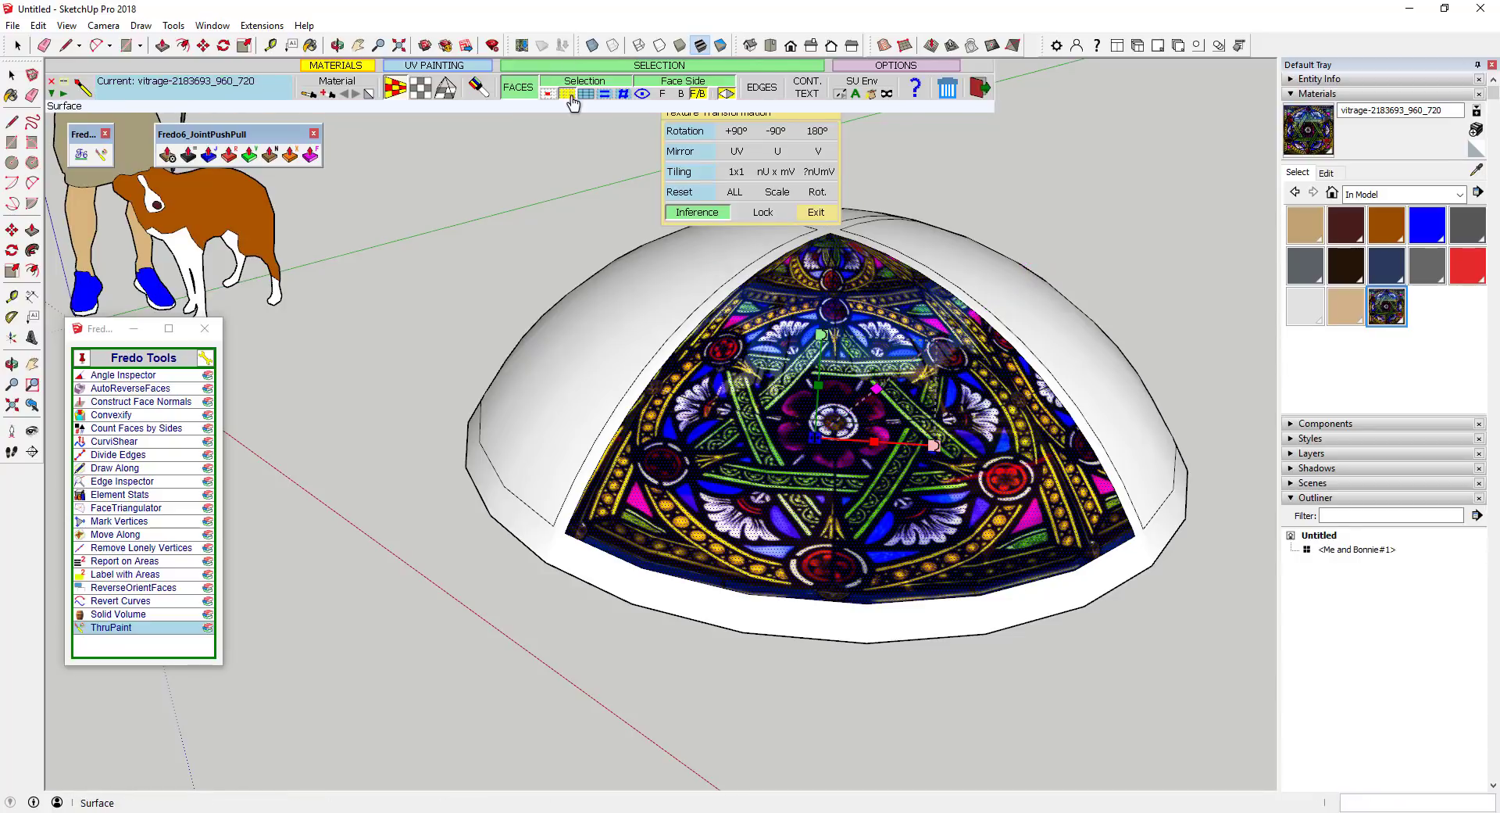
# Remap with Natural UV, then move, rotate and scale the texture 1.13x to centre the rose medallion
pyautogui.click(420, 91)
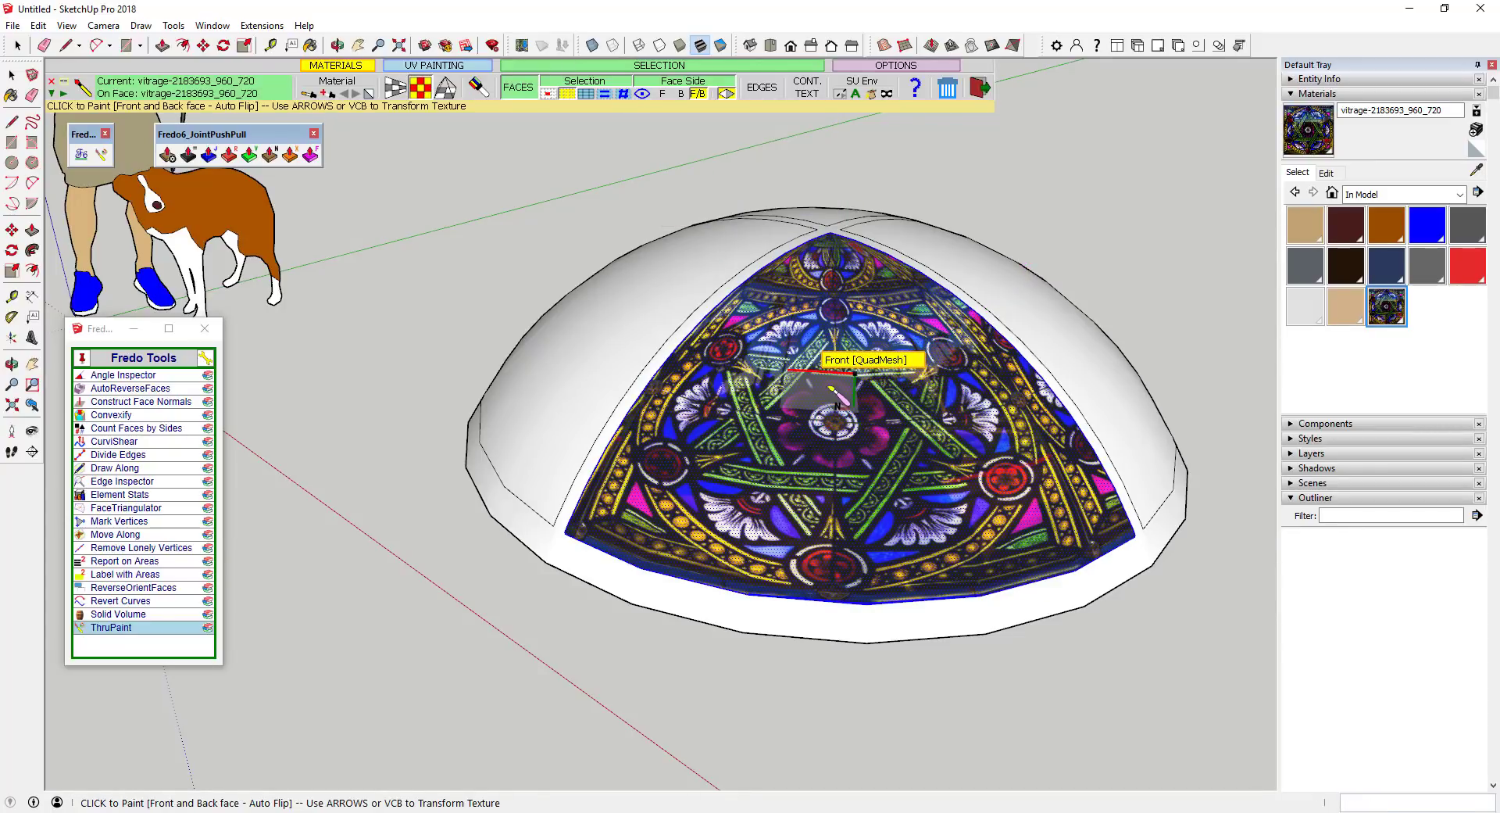
pyautogui.click(834, 394)
pyautogui.click(832, 387)
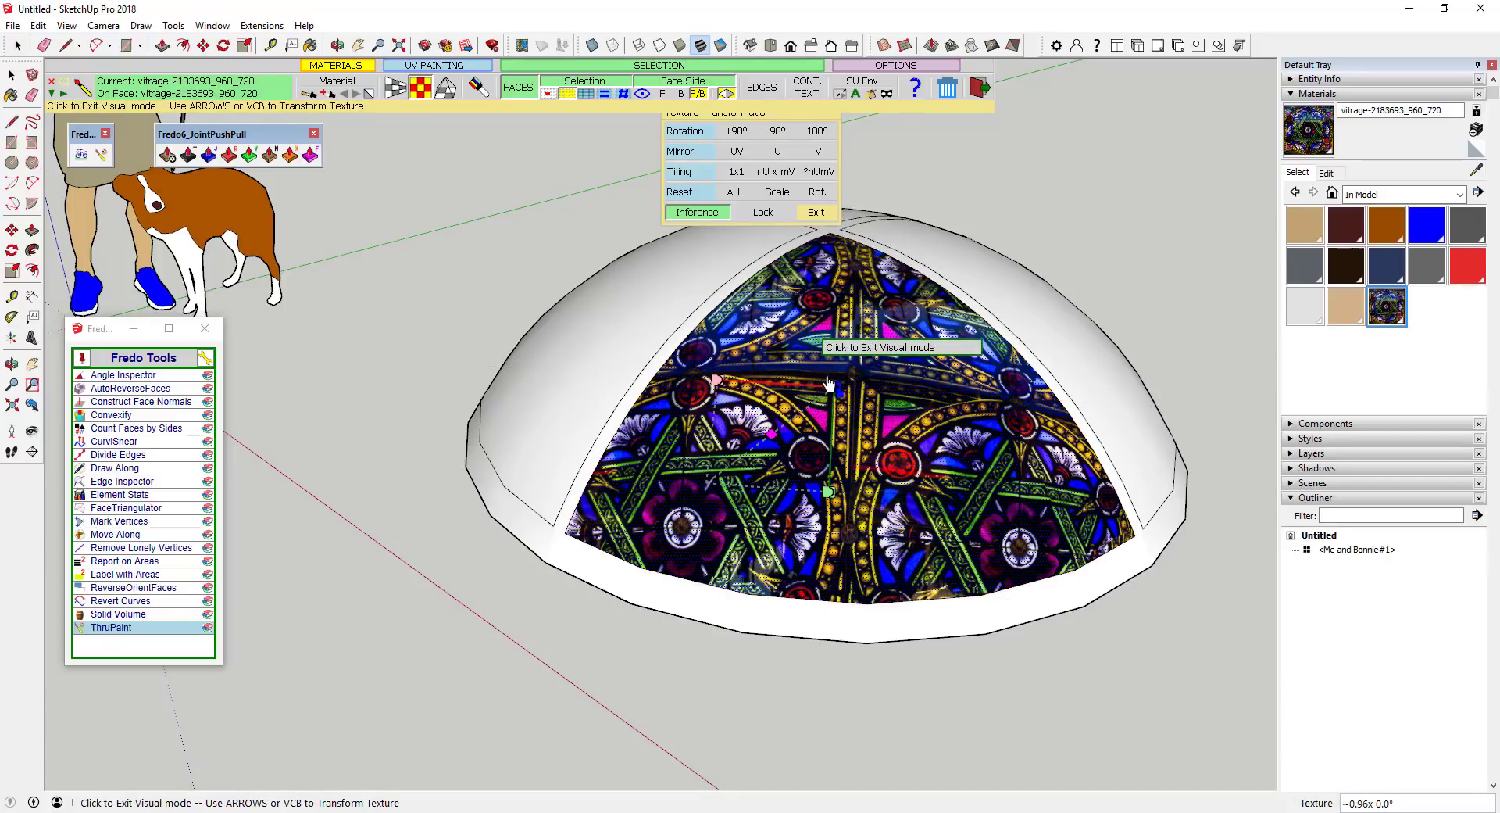
pyautogui.moveTo(829, 383); pyautogui.dragTo(973, 302)
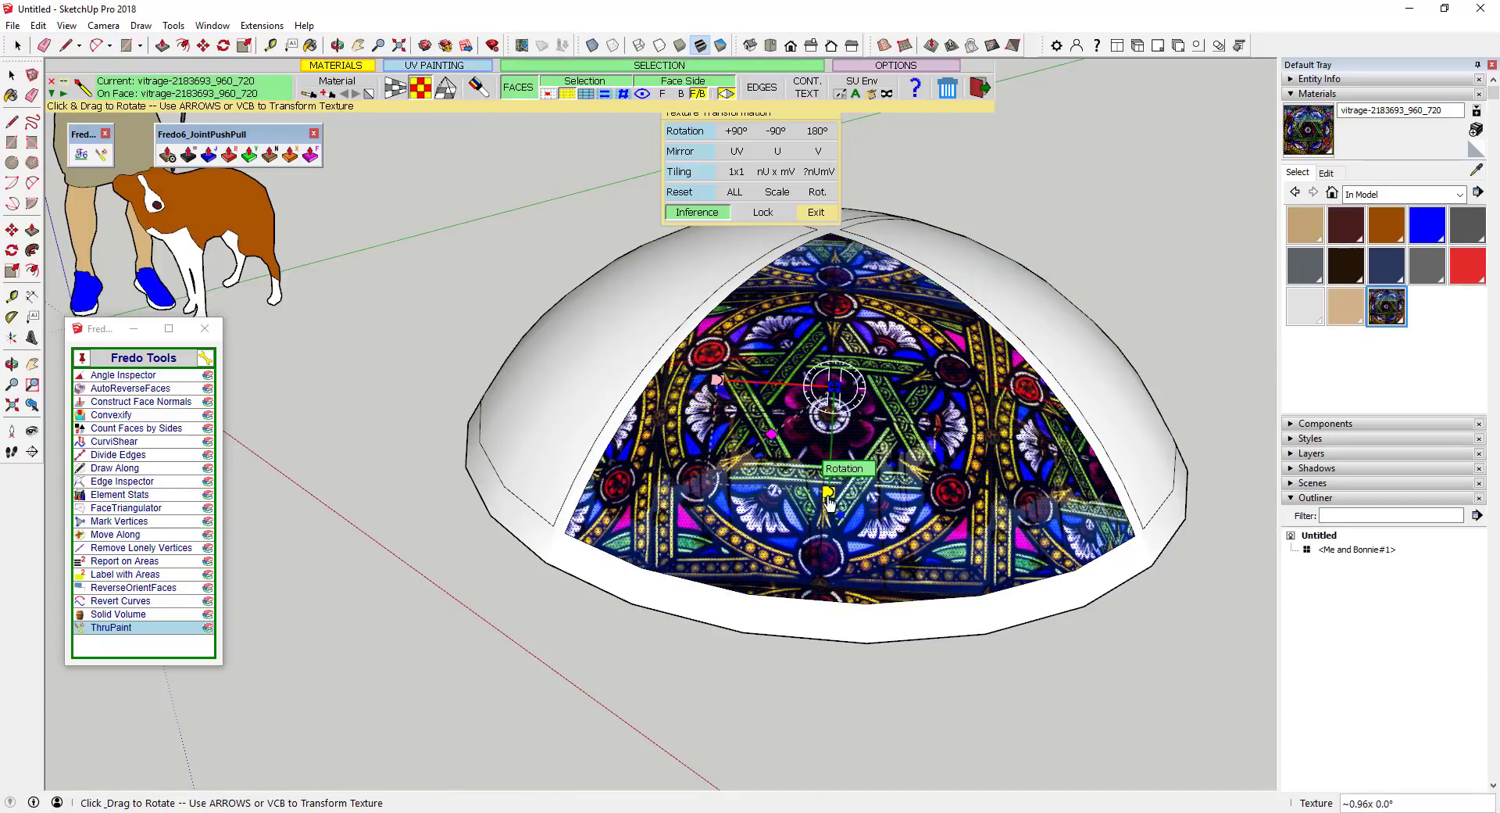
pyautogui.moveTo(829, 497); pyautogui.dragTo(839, 501)
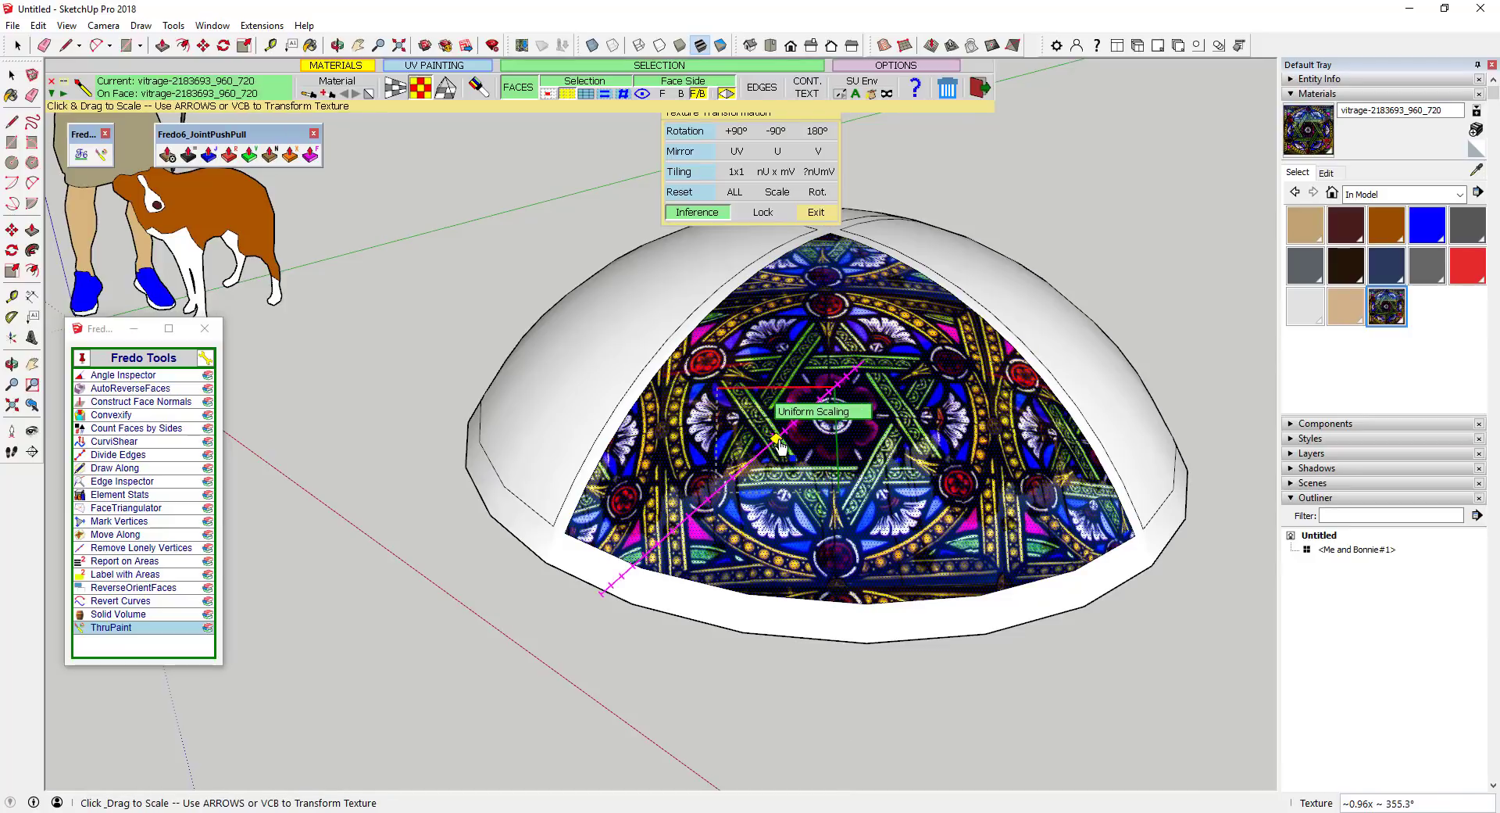
pyautogui.moveTo(776, 439); pyautogui.dragTo(769, 454)
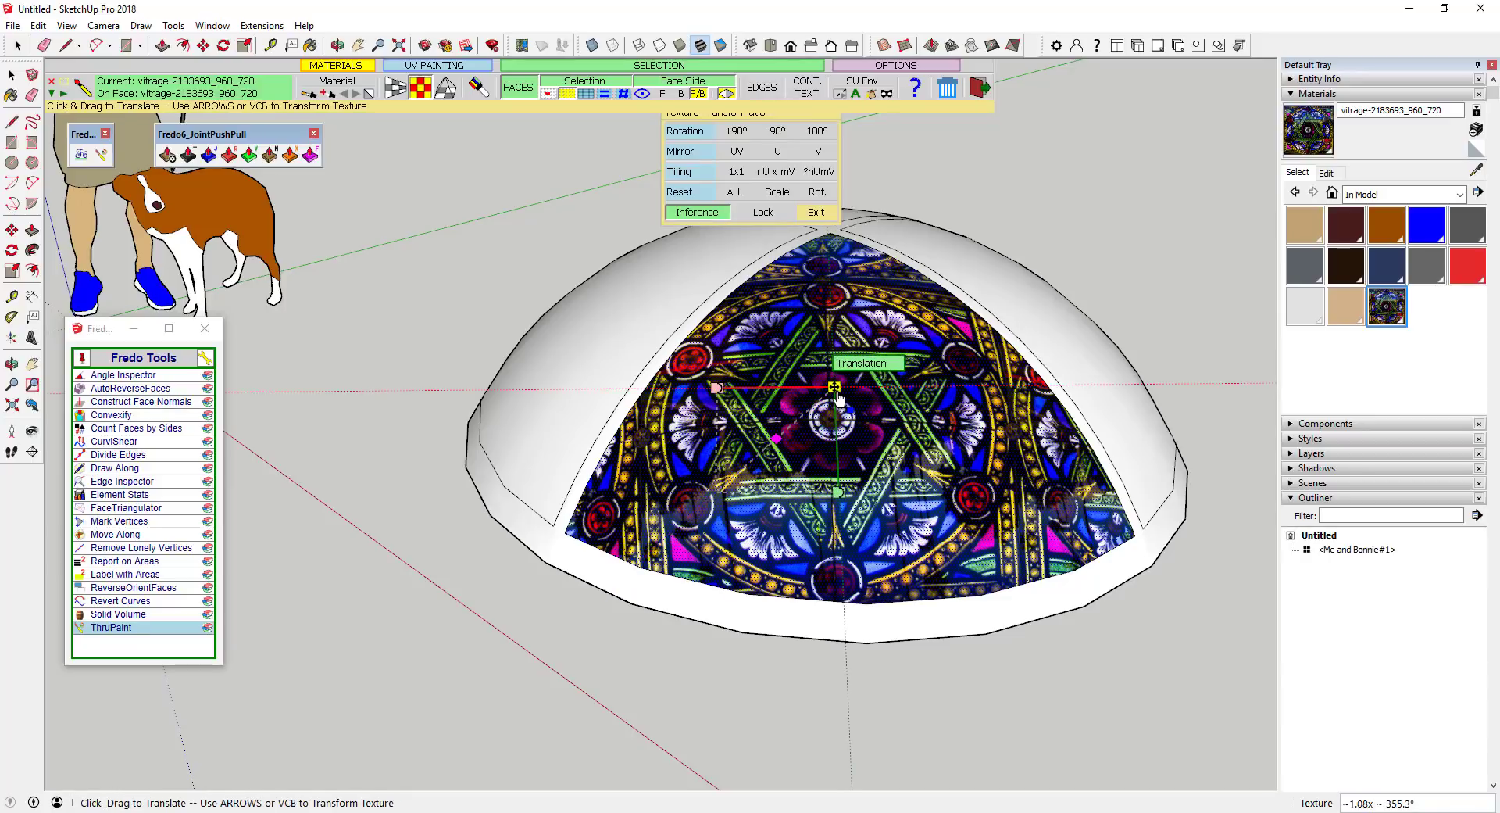
pyautogui.moveTo(837, 387); pyautogui.dragTo(841, 382)
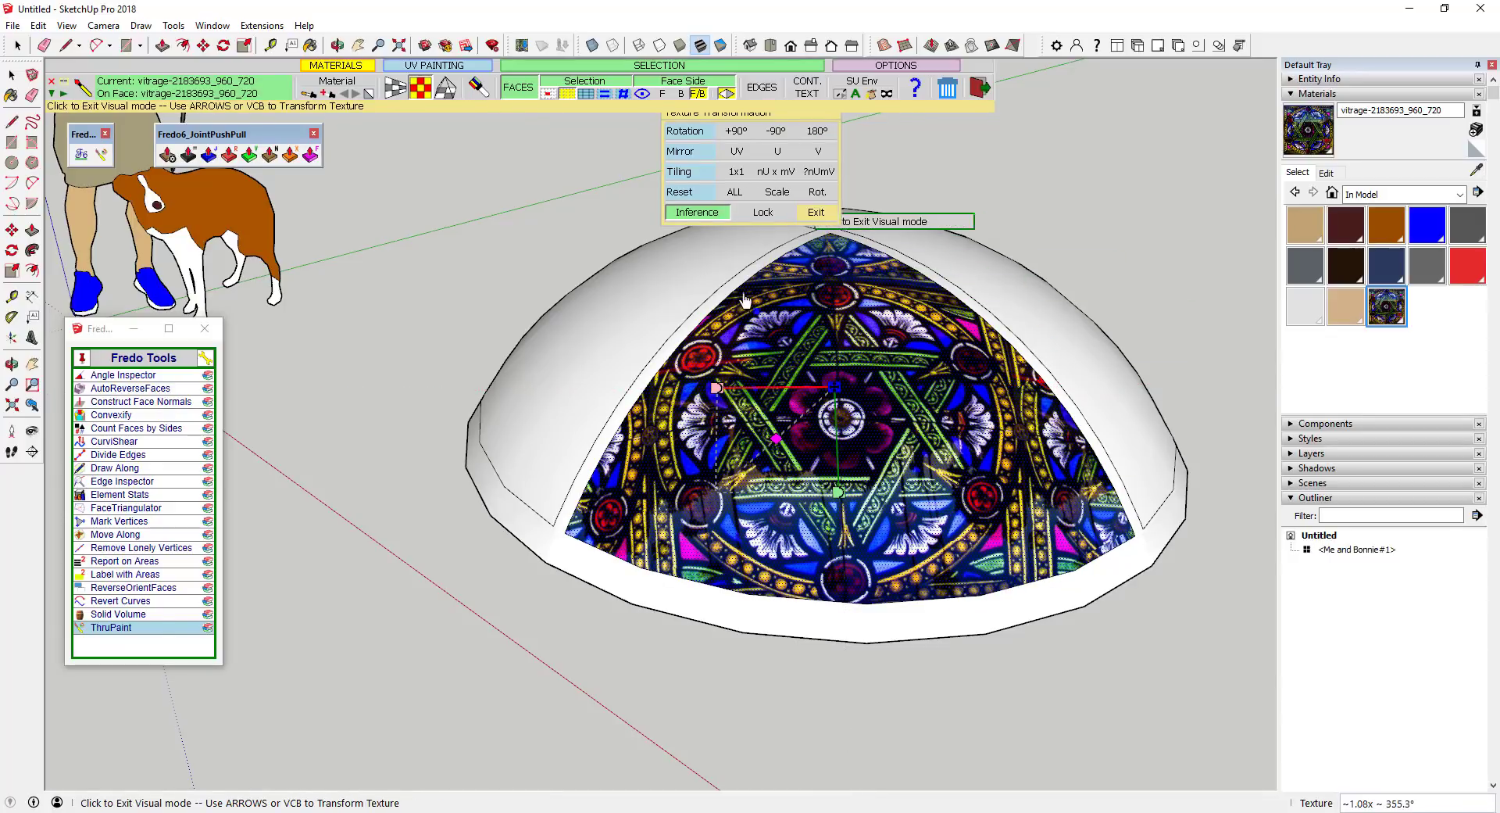
pyautogui.click(393, 95)
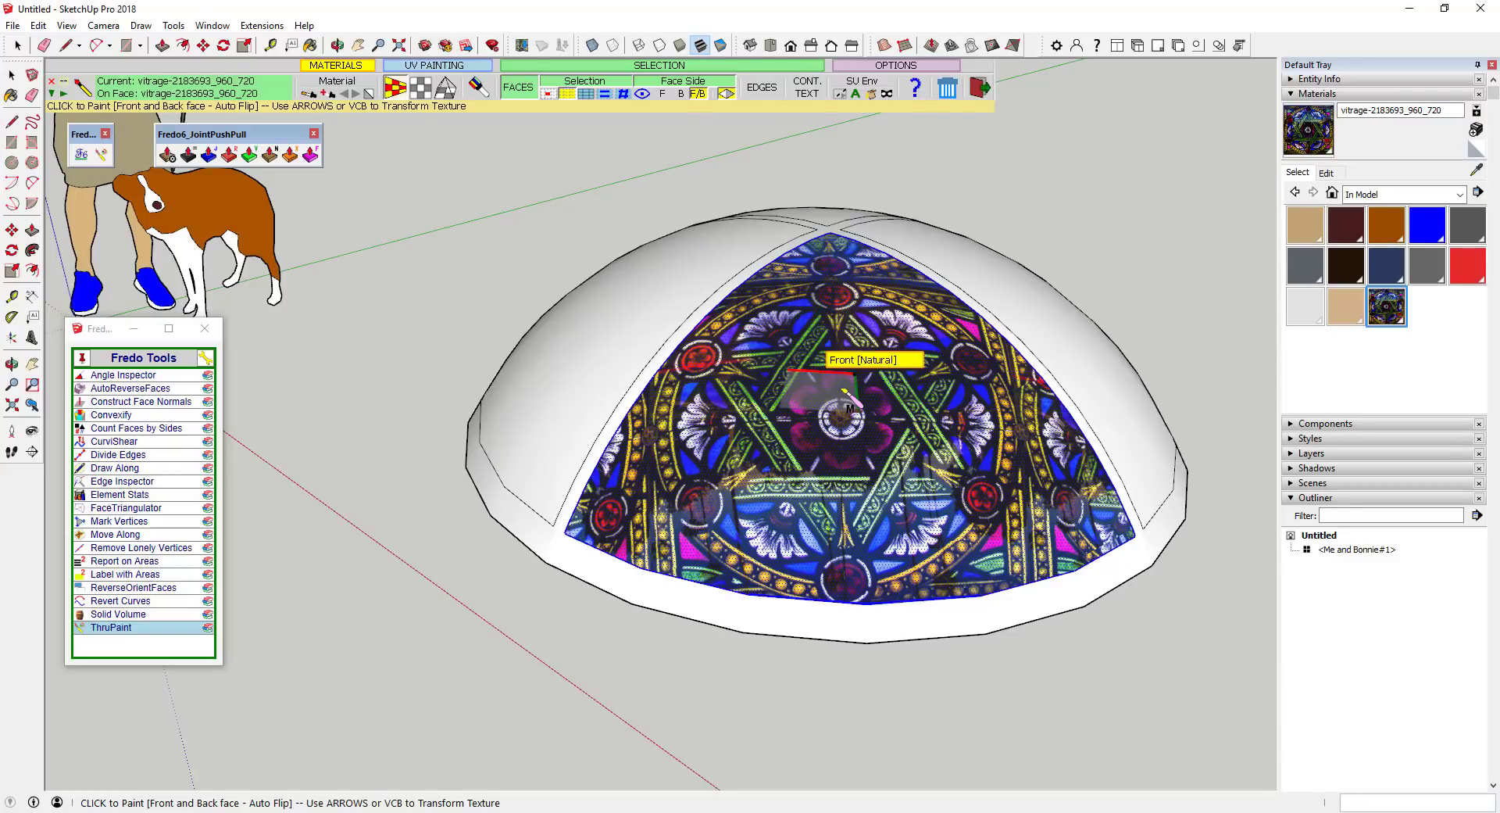
# Stretch the texture to about 1.08xU × 1.18xV, centre the rose medallion, and exit the texture edit
pyautogui.click(844, 390)
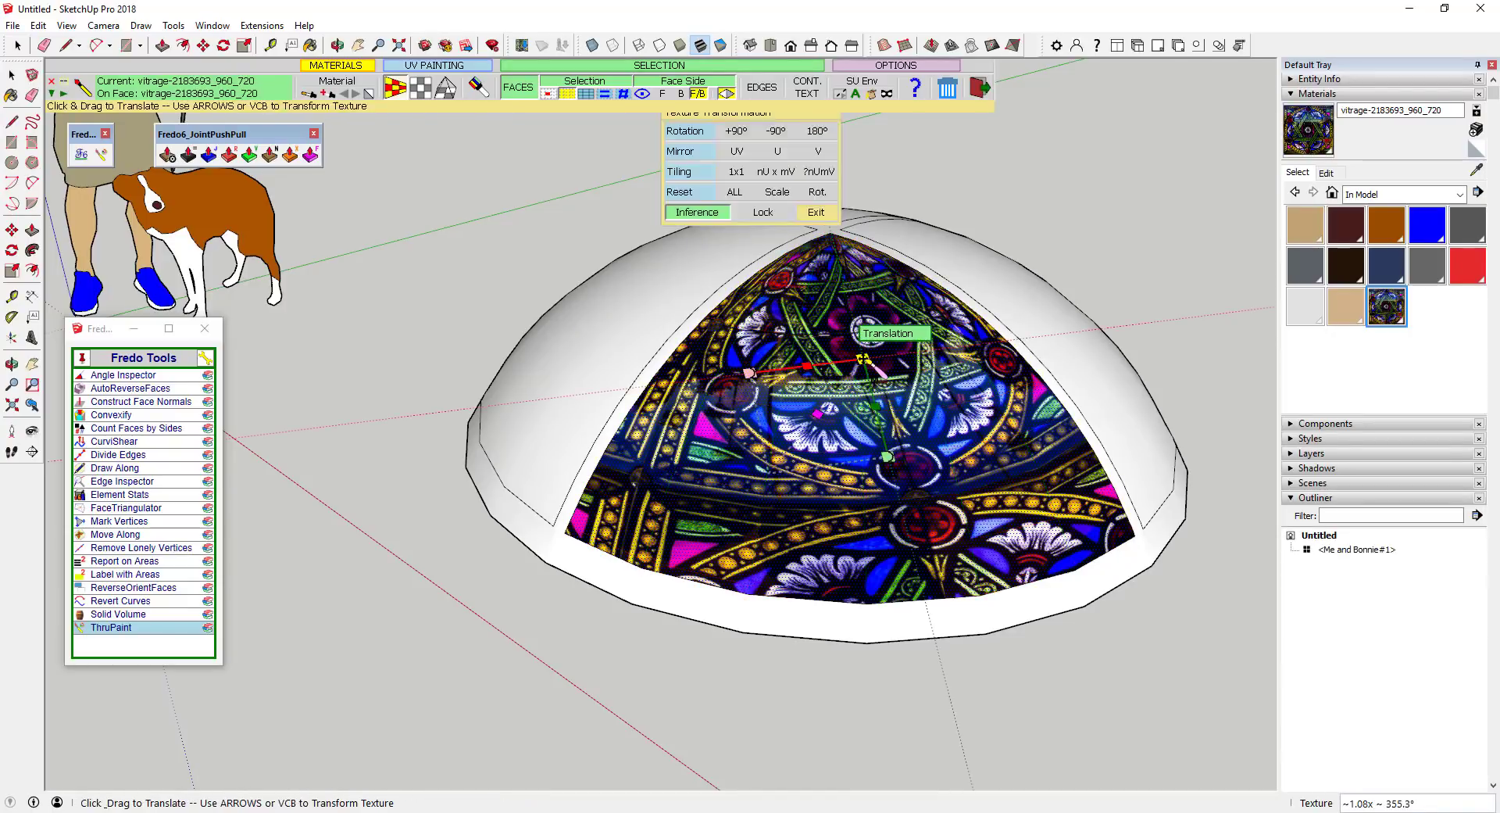
pyautogui.moveTo(817, 413); pyautogui.dragTo(874, 427)
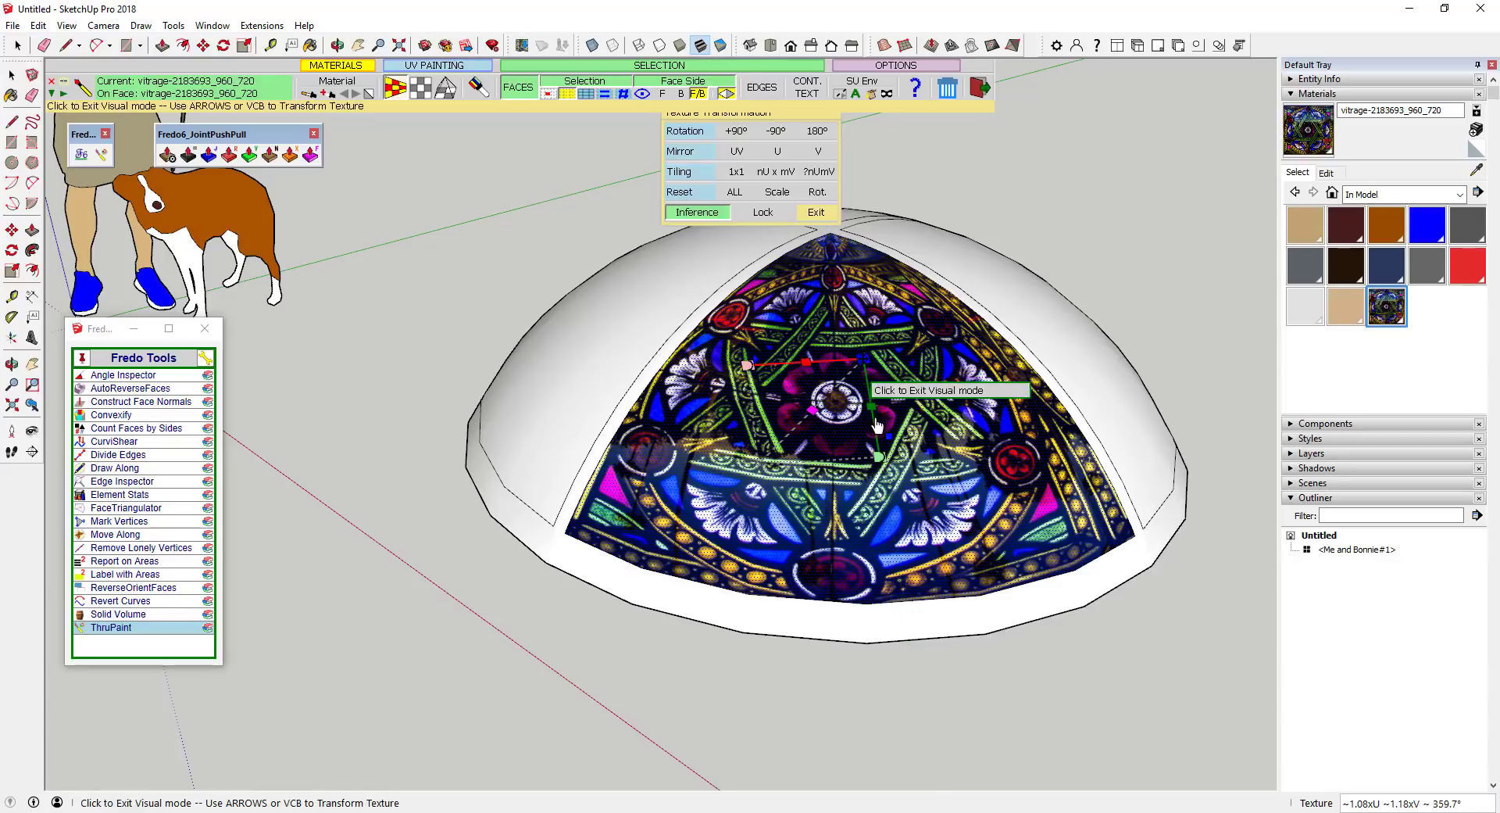
pyautogui.moveTo(872, 360); pyautogui.dragTo(806, 368)
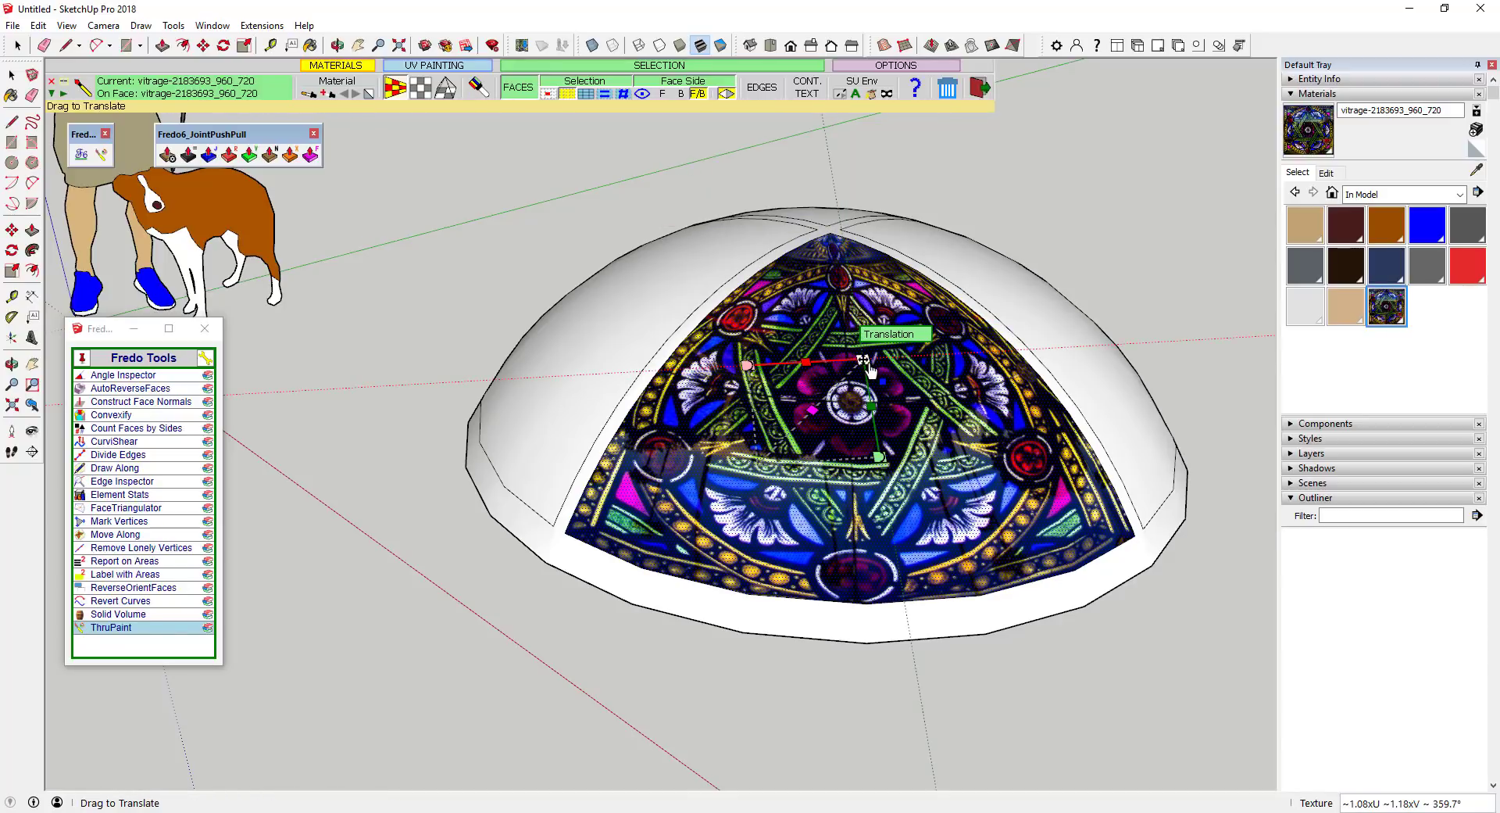
pyautogui.moveTo(865, 361)
pyautogui.mouseDown()
pyautogui.moveTo(877, 360)
pyautogui.moveTo(864, 360)
pyautogui.mouseUp()
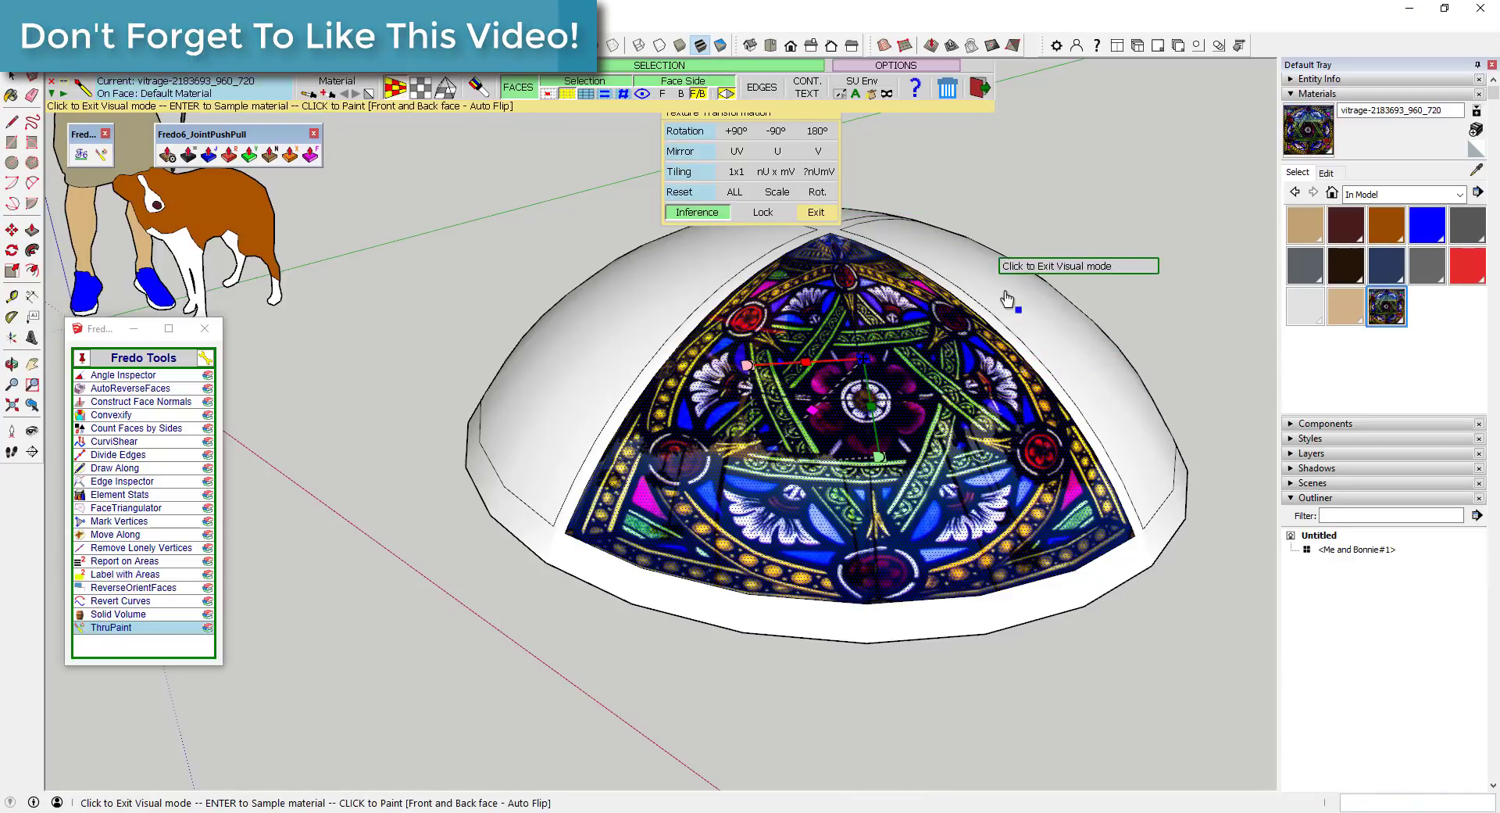
pyautogui.click(814, 213)
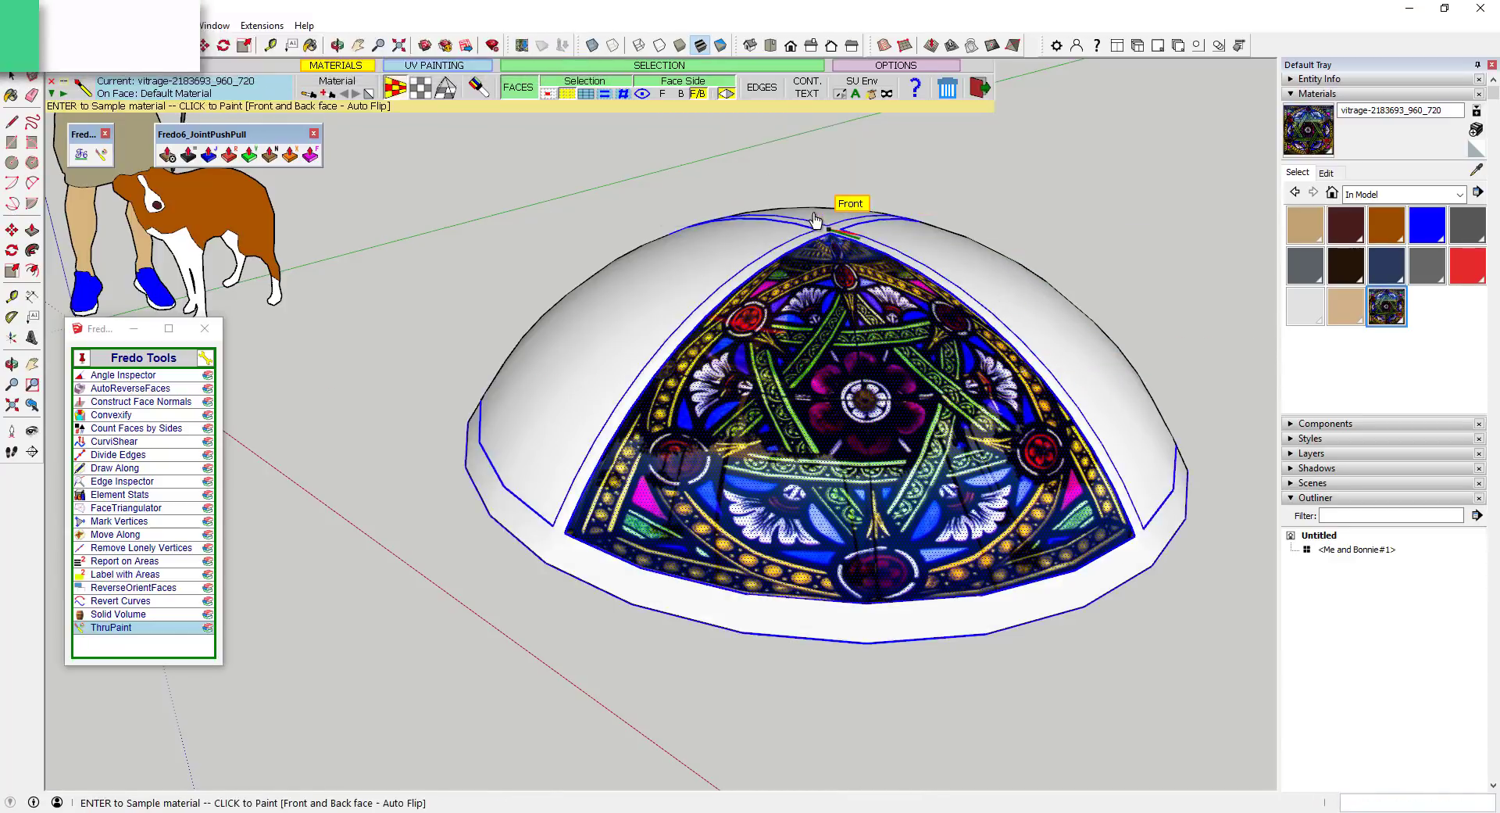
# From behind the dome, select the white quadrant panels and delete them
pyautogui.click(979, 90)
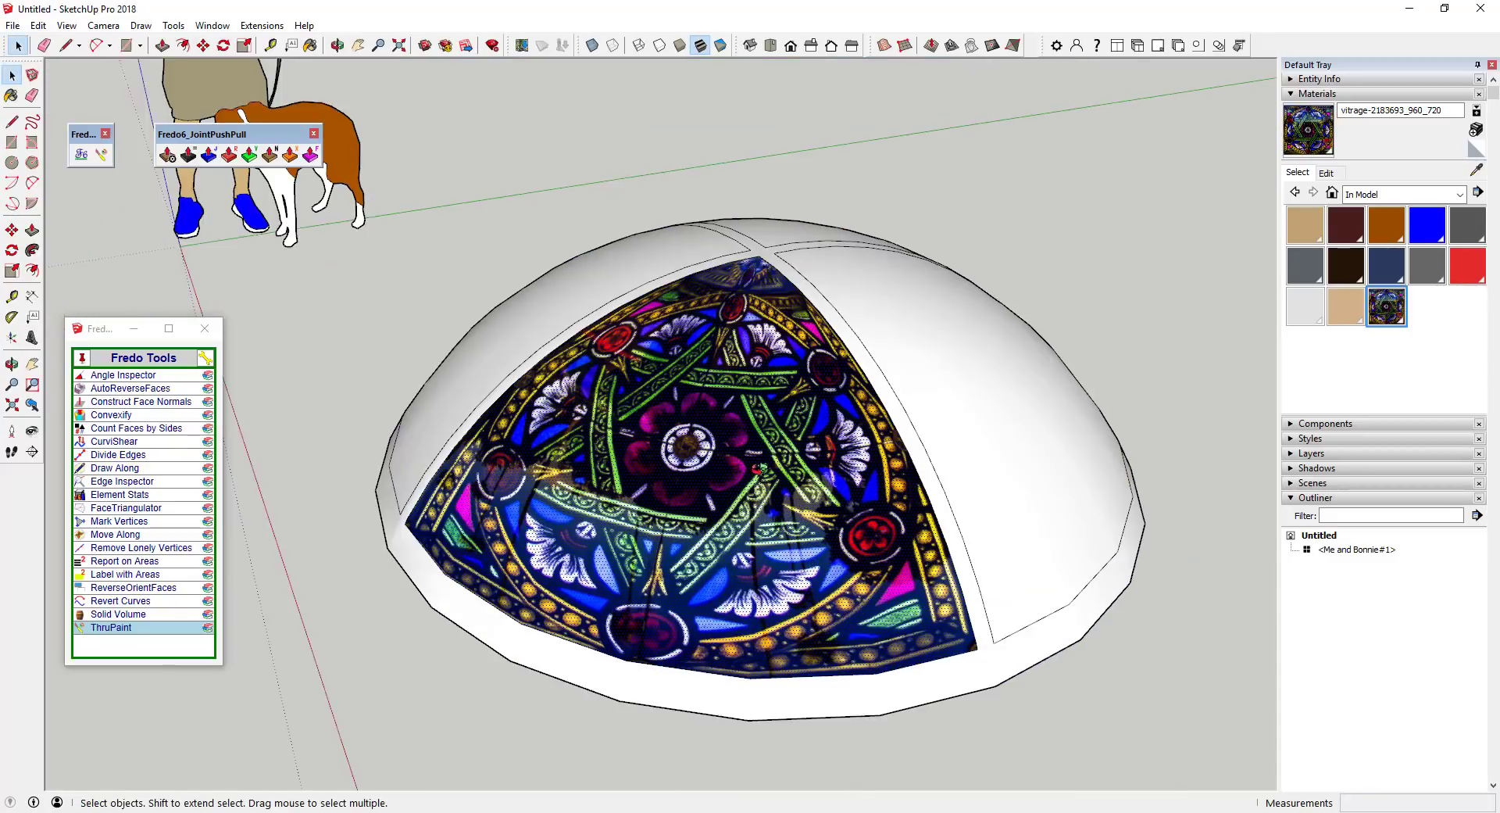
pyautogui.moveTo(780, 346); pyautogui.dragTo(758, 400, button='middle')
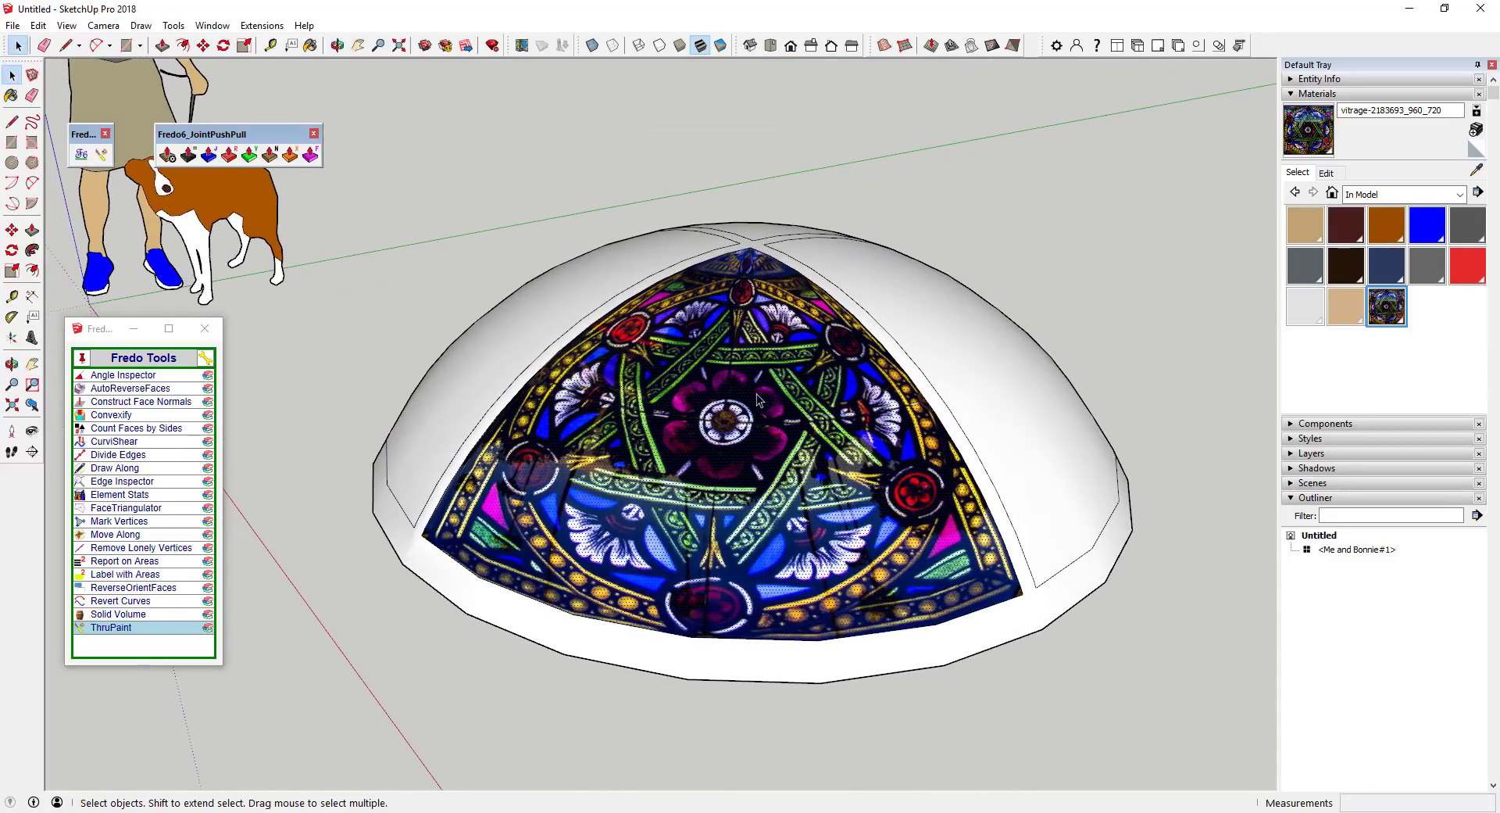
pyautogui.moveTo(840, 455); pyautogui.dragTo(781, 463, button='middle')
pyautogui.keyDown('shift'); pyautogui.click(781, 463); pyautogui.keyUp('shift')
pyautogui.keyDown('shift'); pyautogui.click(775, 298); pyautogui.keyUp('shift')
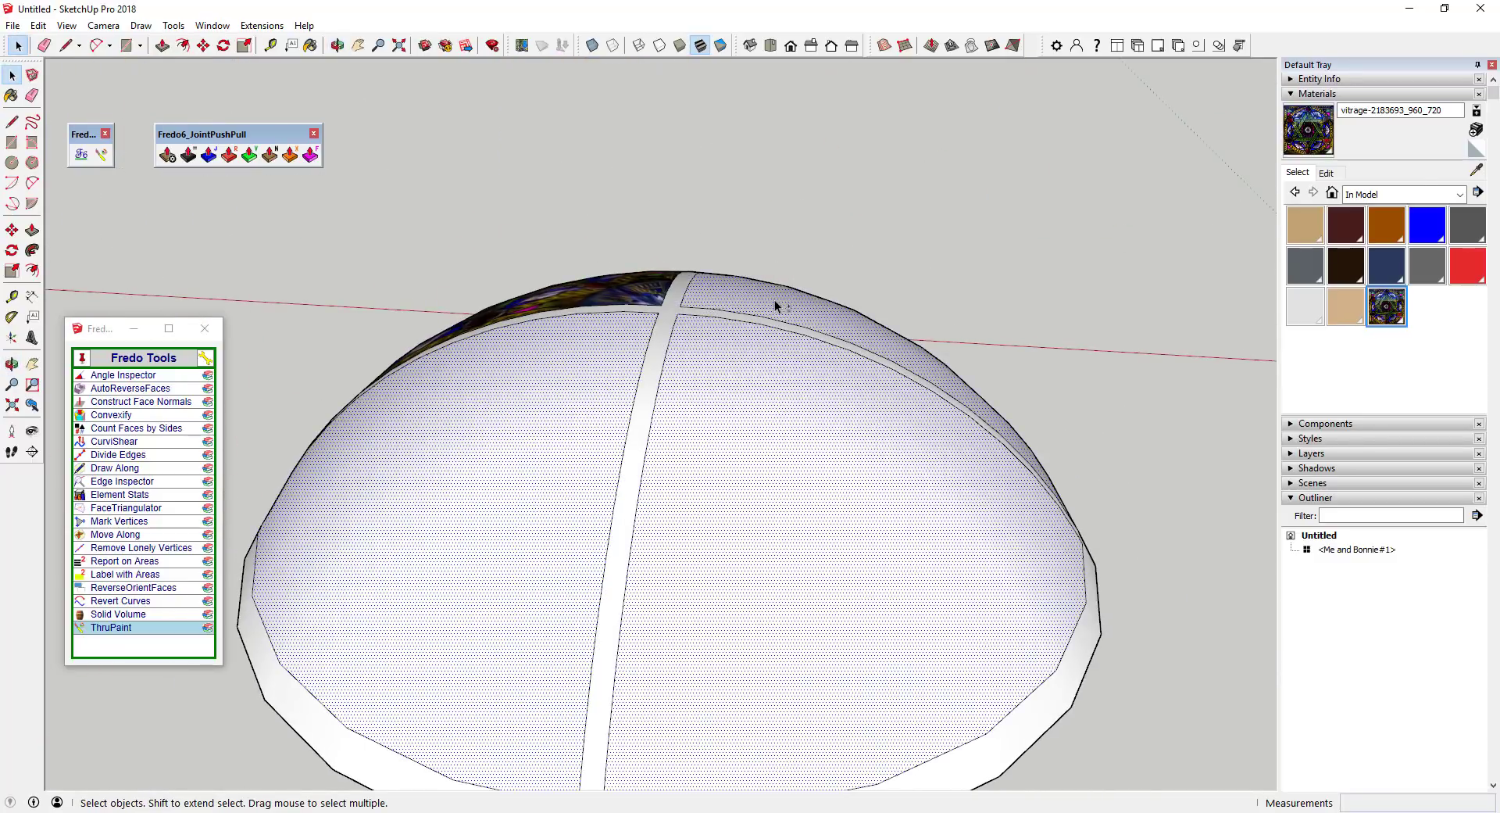
pyautogui.press('Delete')
# Orbit around the hollowed dome to the stained-glass panel and activate the Rotate tool (Q)
pyautogui.moveTo(383, 434); pyautogui.dragTo(616, 428, button='middle')
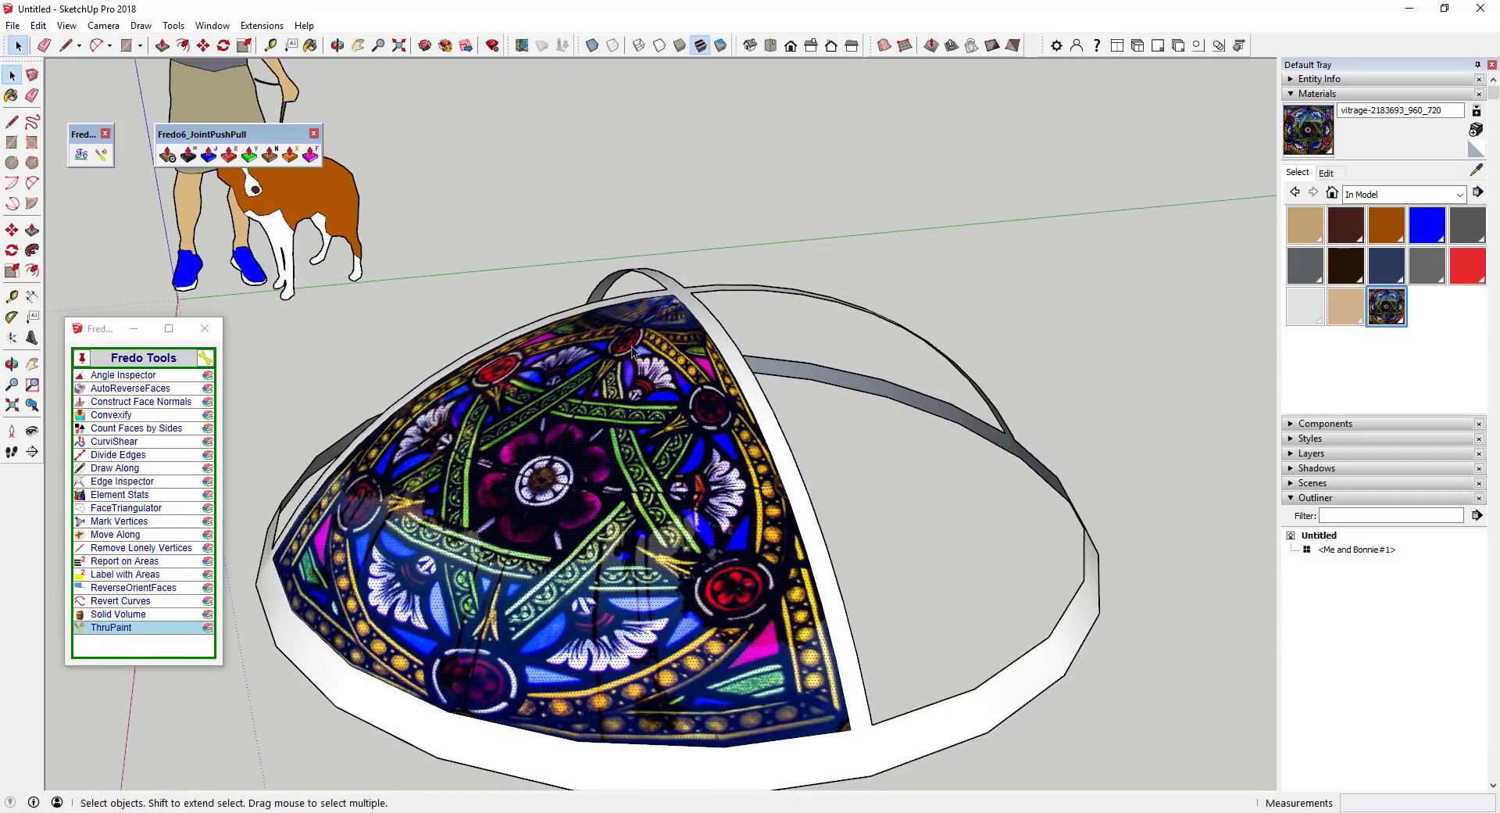
pyautogui.moveTo(633, 352); pyautogui.dragTo(737, 301, button='middle')
pyautogui.scroll(-3, 658, 400)
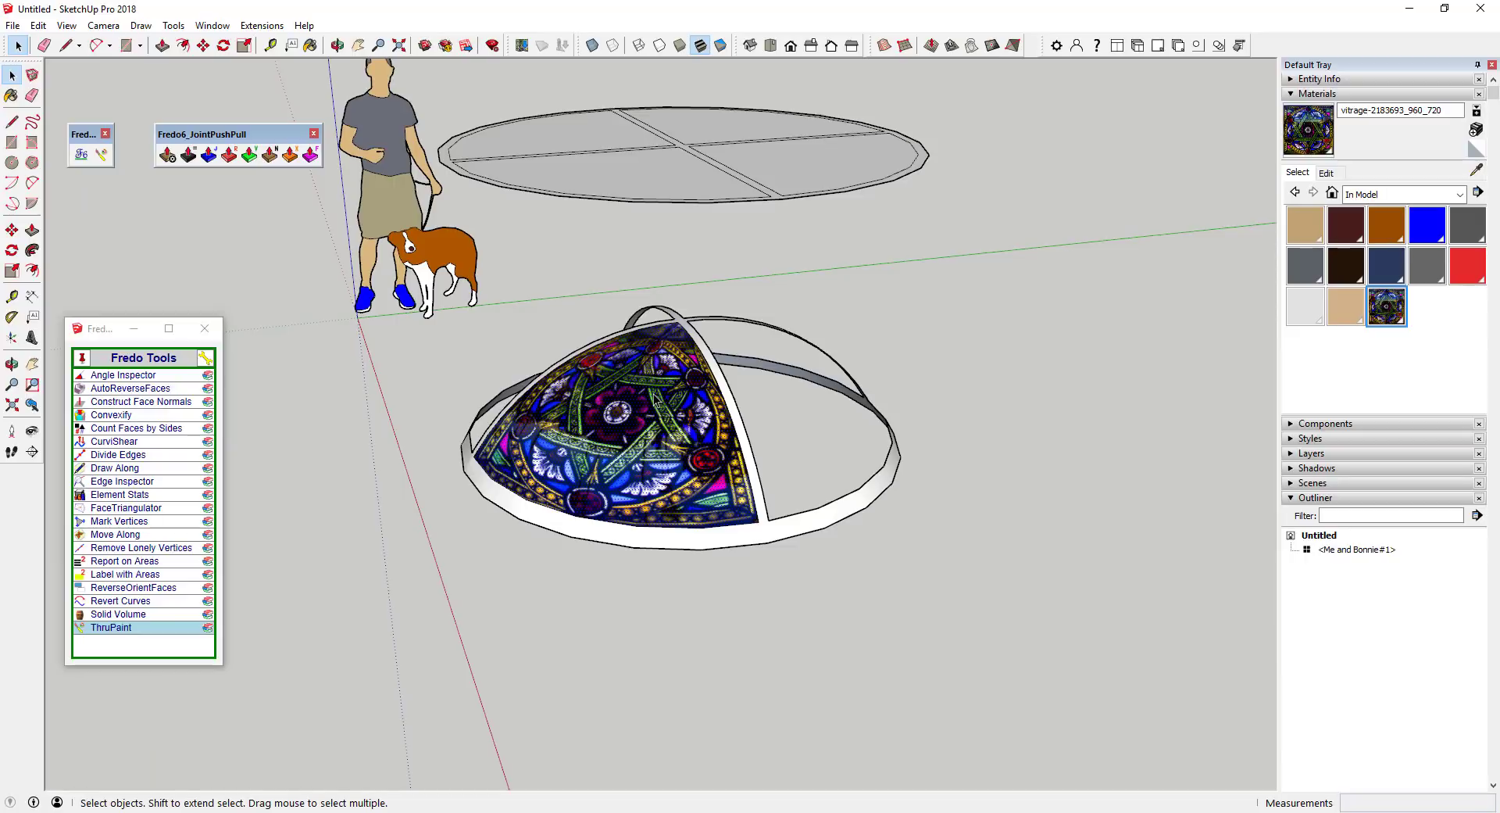
pyautogui.press('q')
pyautogui.scroll(4, 682, 320)
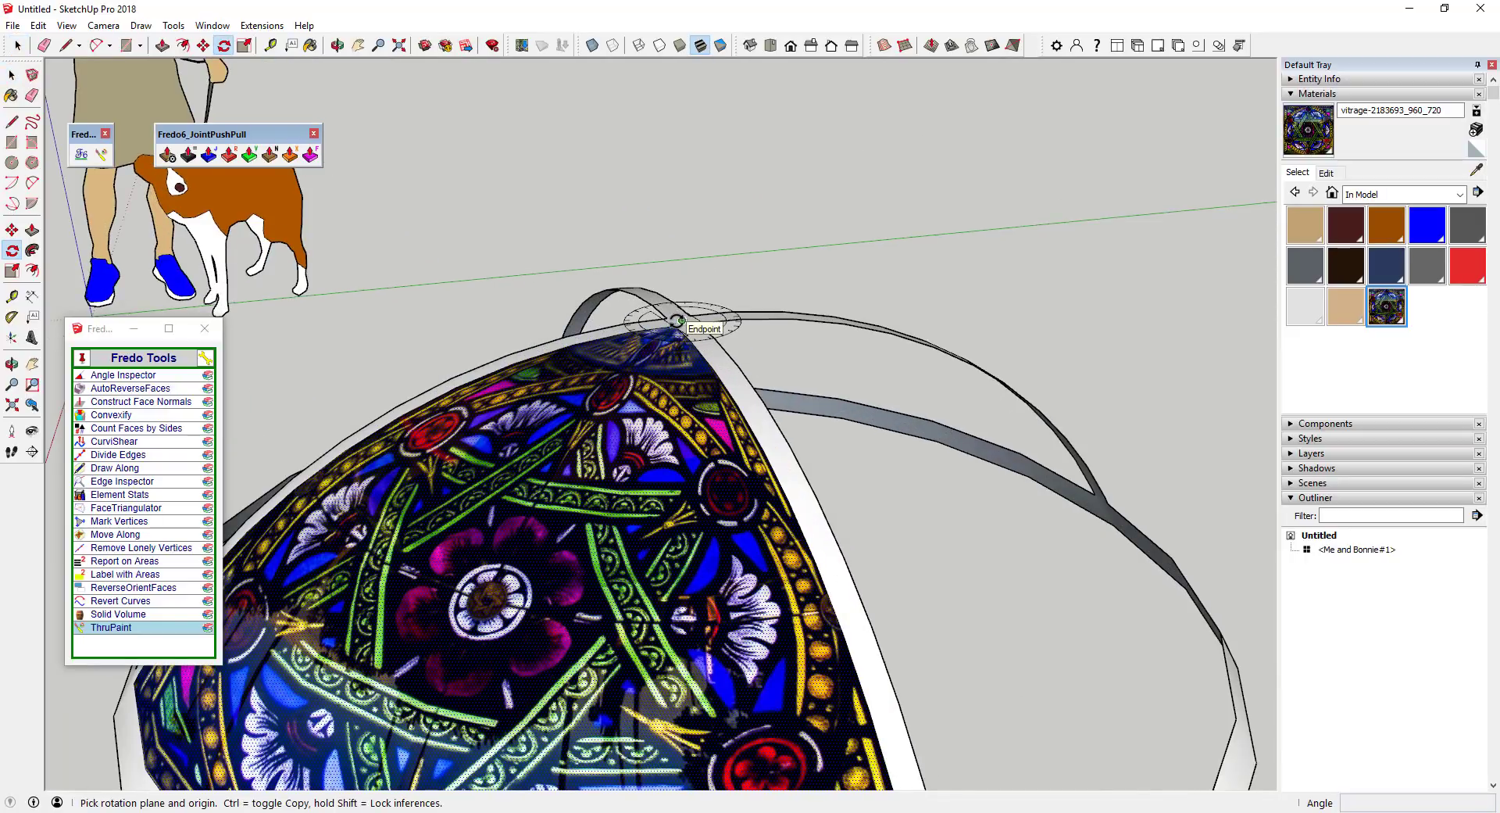
pyautogui.scroll(2, 678, 321)
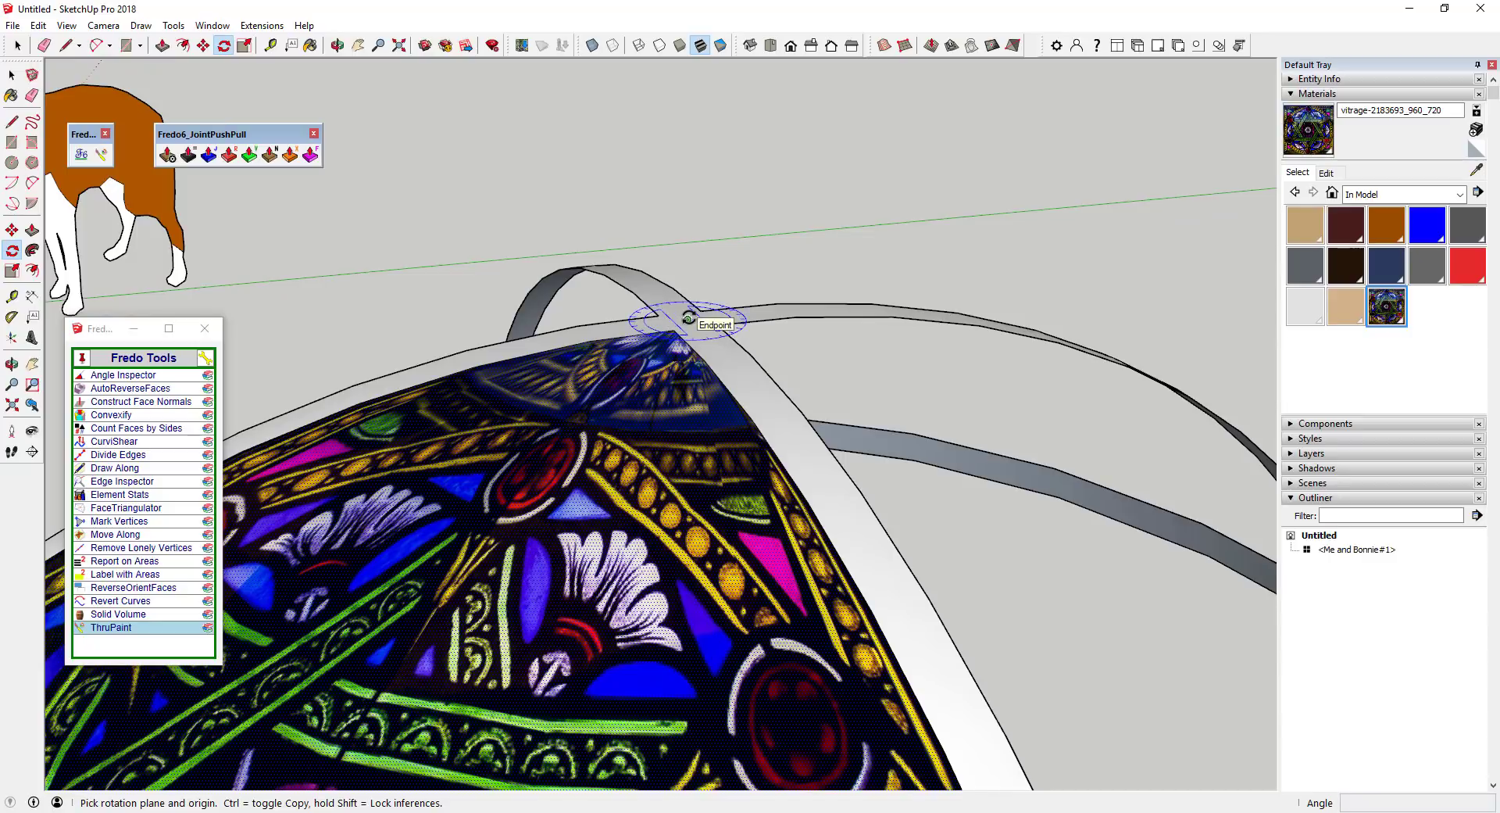
pyautogui.click(688, 318)
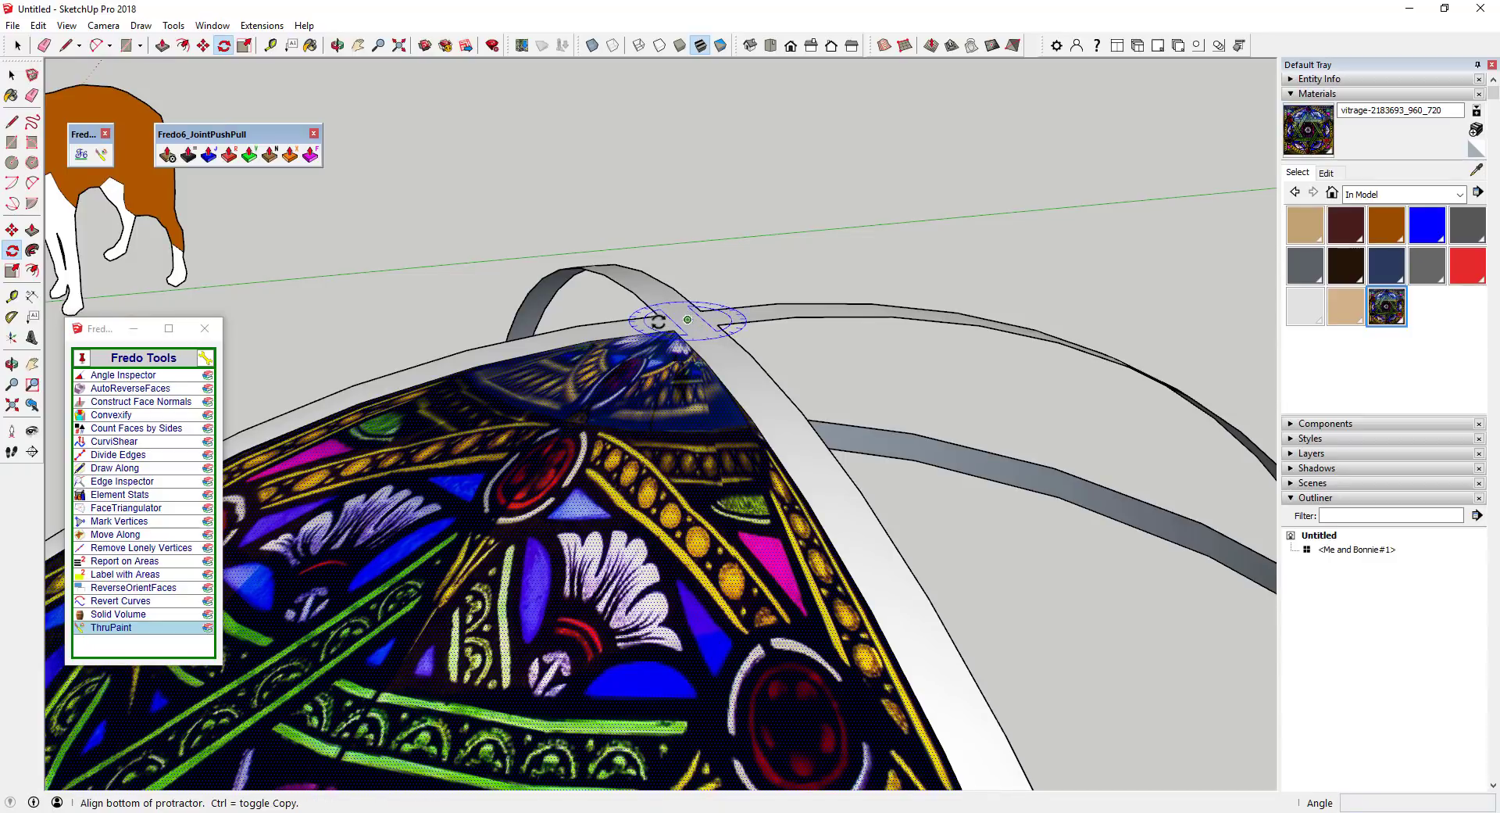
pyautogui.click(451, 346)
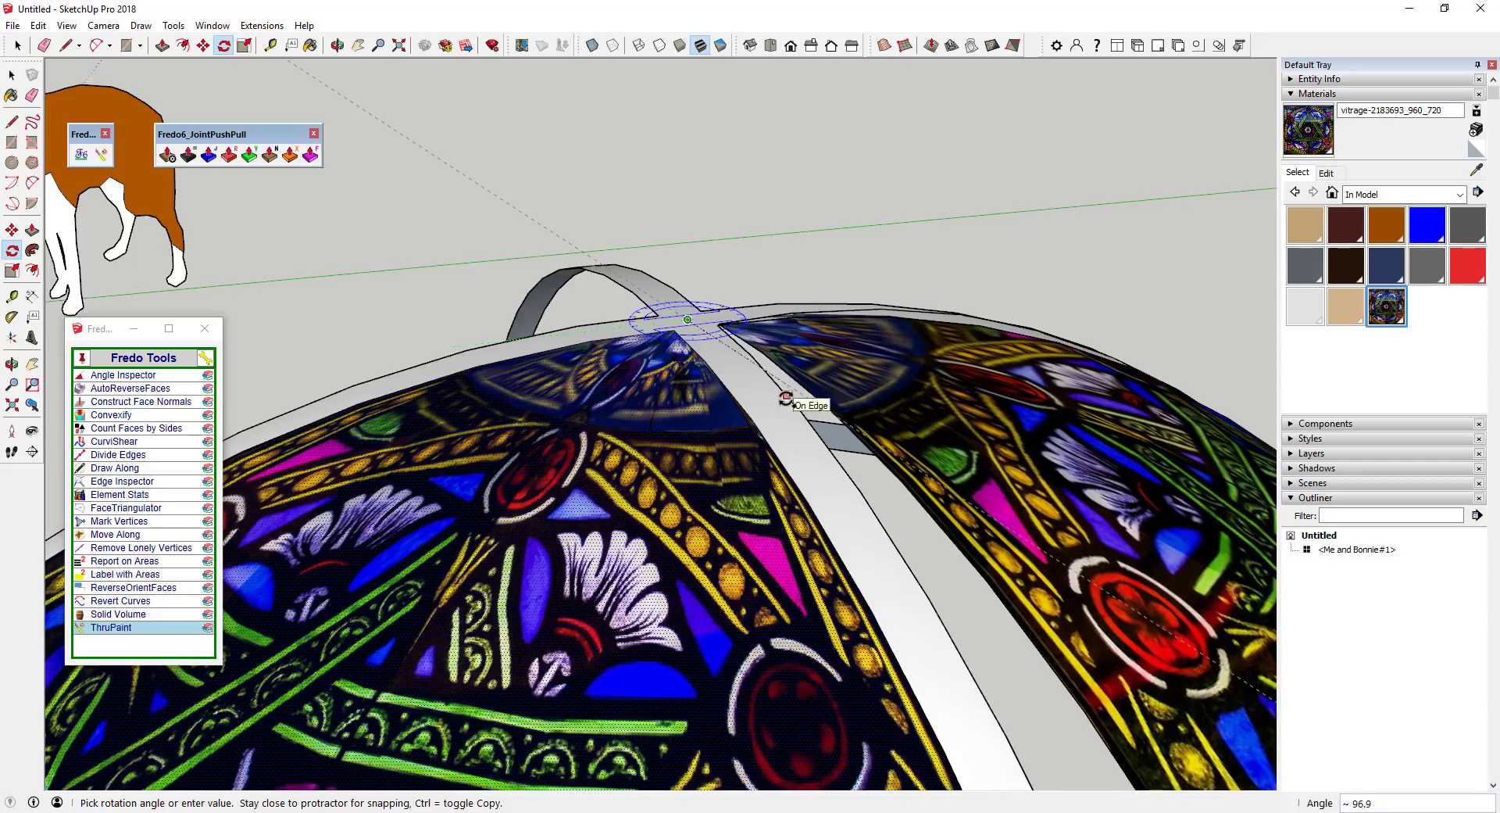
pyautogui.click(782, 412)
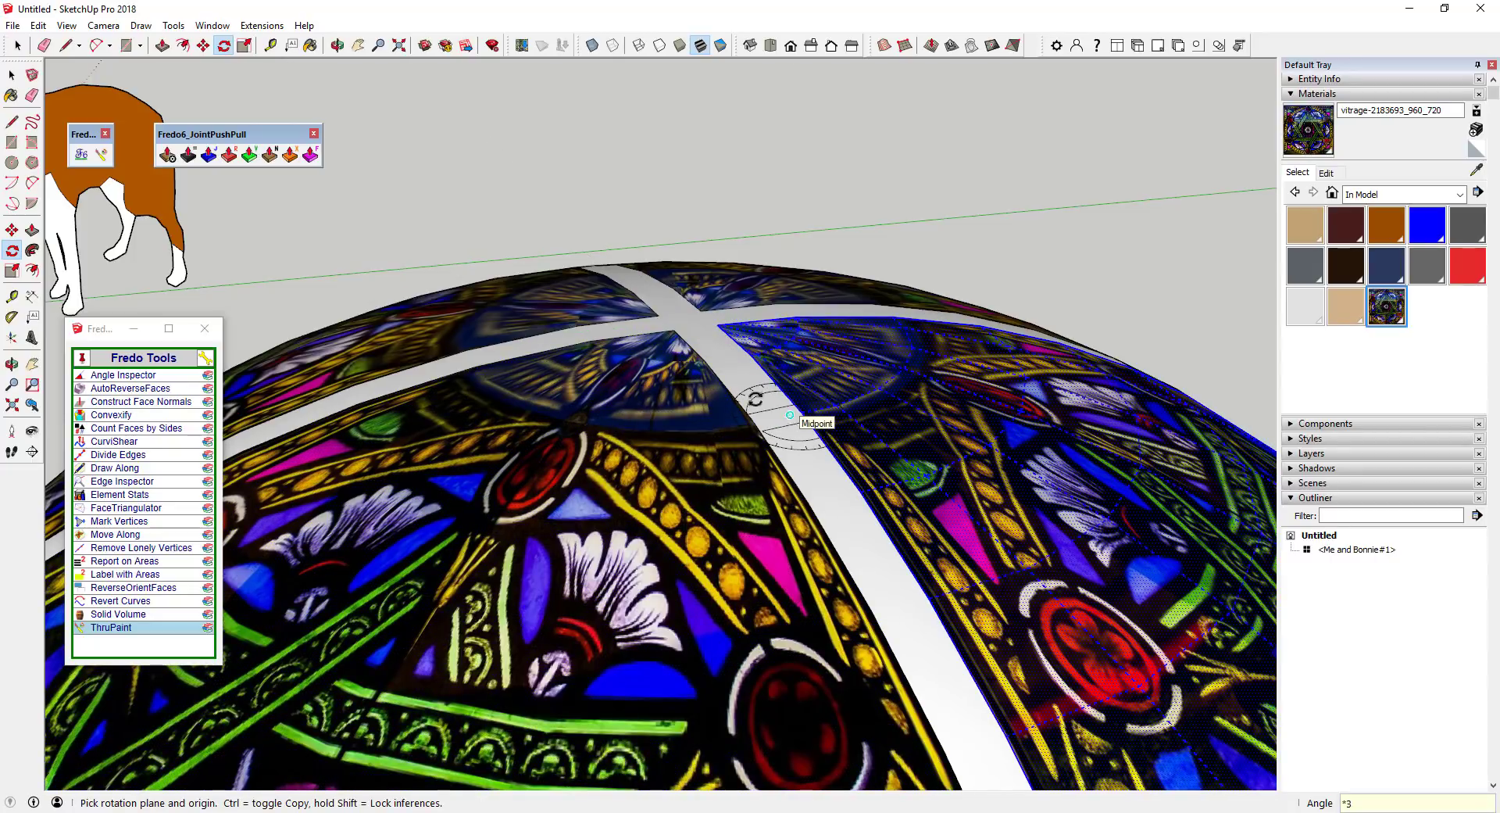
pyautogui.hotkey('shift', 'z')
pyautogui.moveTo(828, 482); pyautogui.dragTo(392, 402, button='middle')
pyautogui.scroll(5, 649, 625)
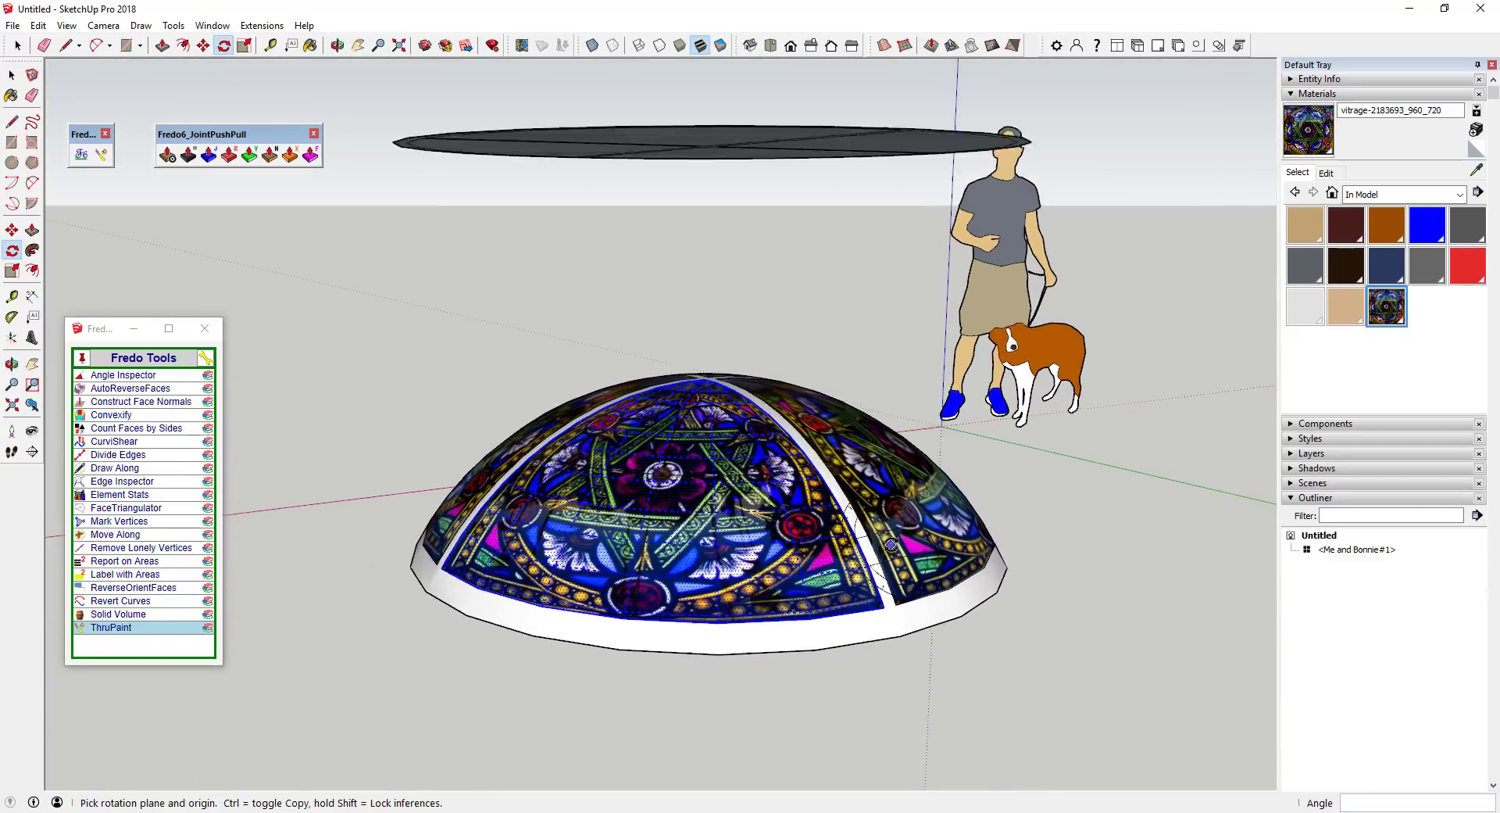
pyautogui.moveTo(648, 625); pyautogui.dragTo(928, 555, button='middle')
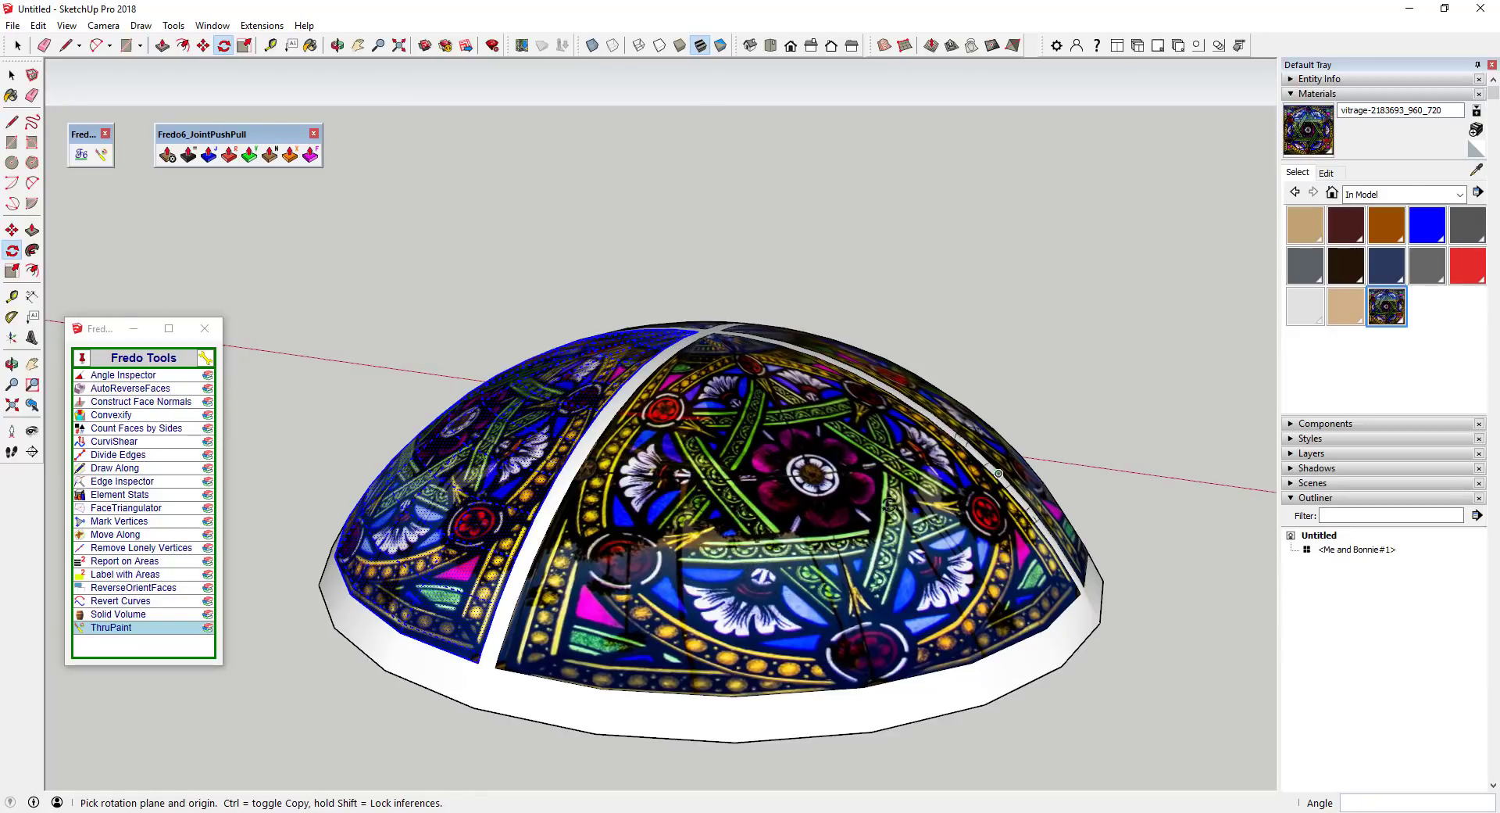
pyautogui.scroll(-6, 998, 474)
pyautogui.moveTo(953, 535); pyautogui.dragTo(980, 481, button='middle')
pyautogui.scroll(3, 953, 539)
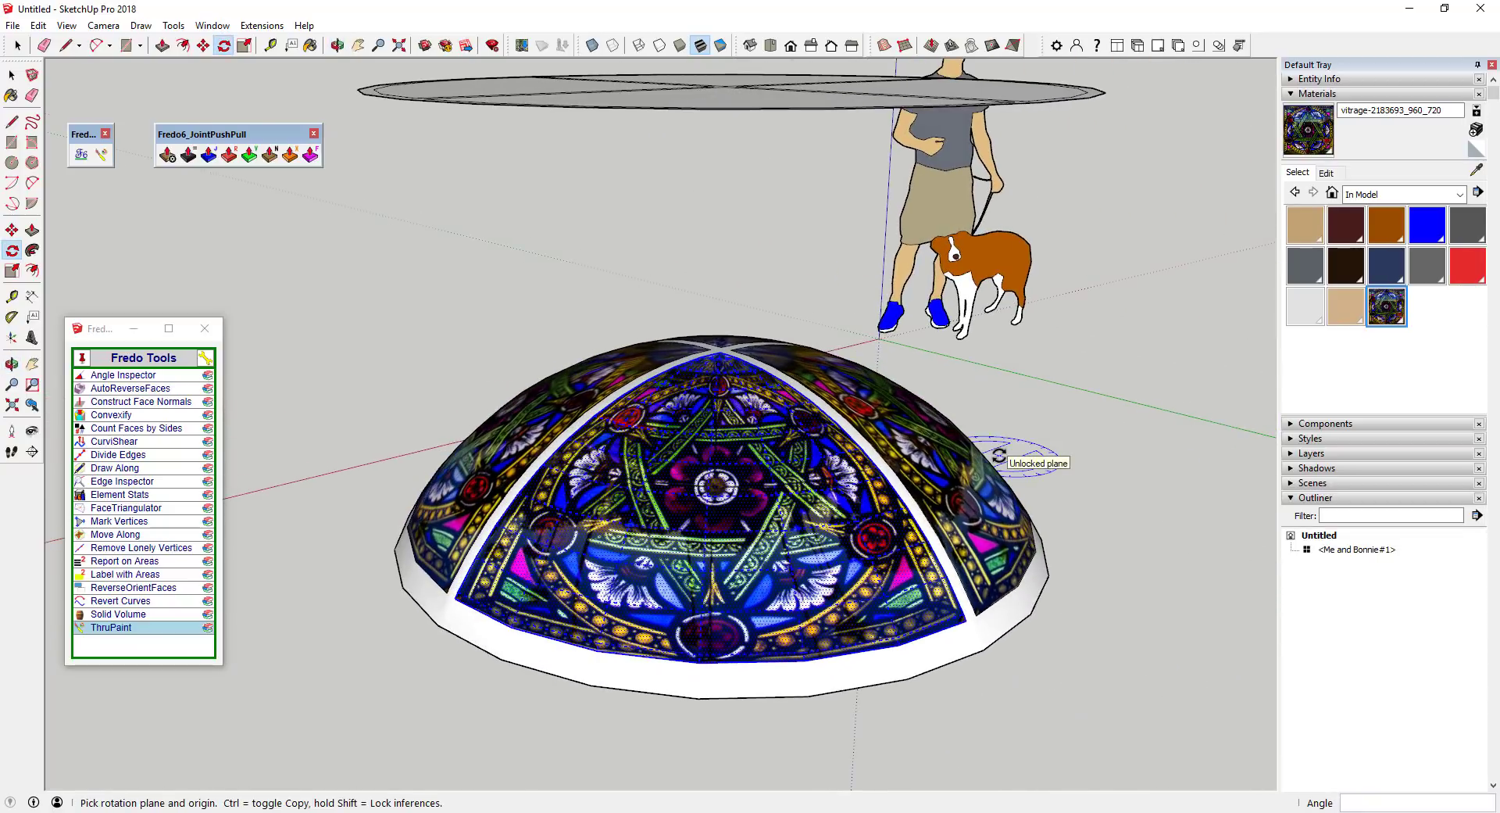
pyautogui.scroll(-3, 763, 486)
pyautogui.moveTo(763, 486); pyautogui.dragTo(742, 386, button='middle')
pyautogui.scroll(3, 742, 386)
pyautogui.scroll(4, 742, 386)
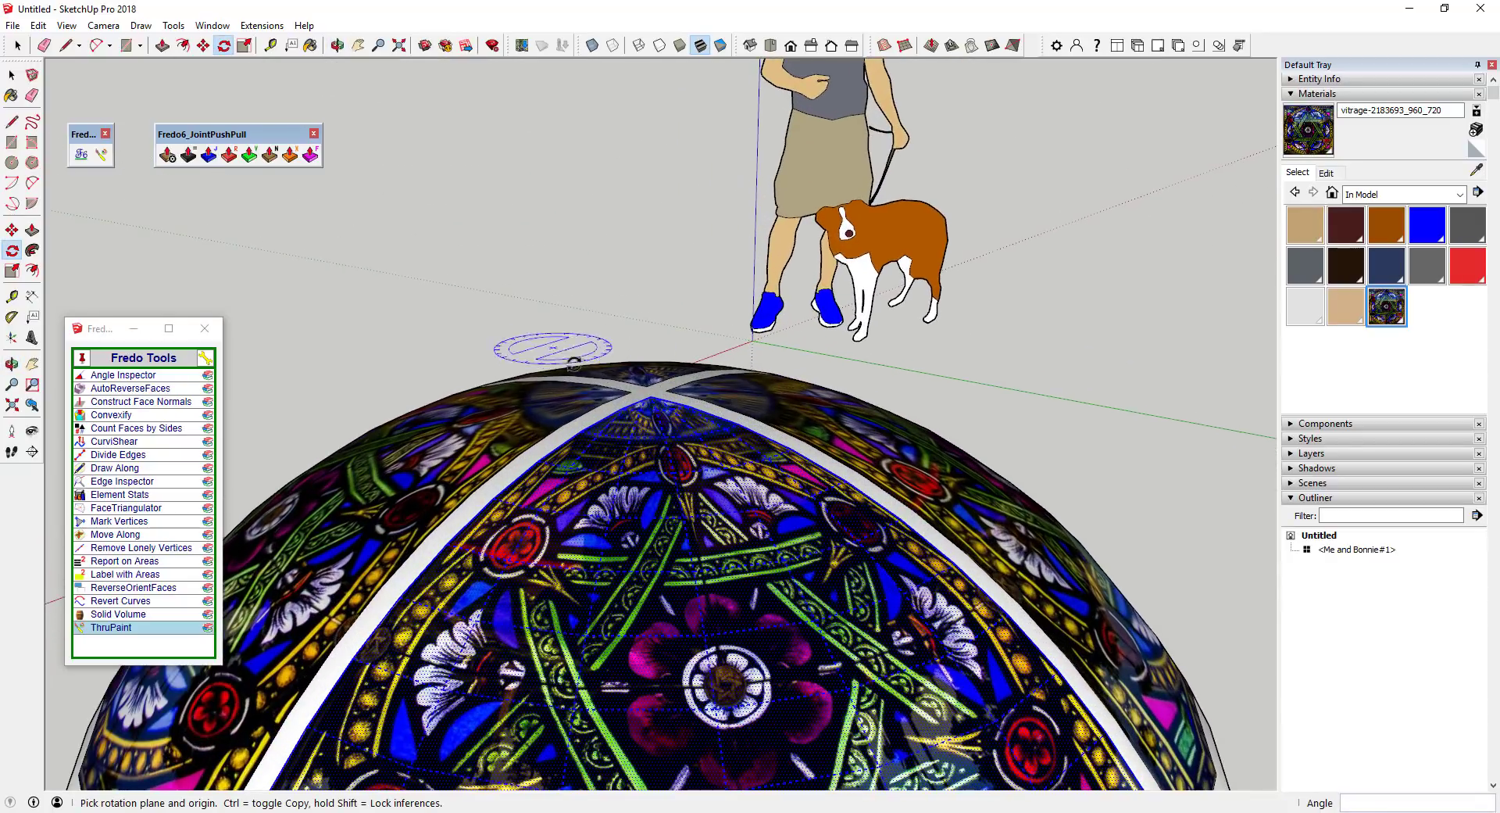
pyautogui.scroll(-4, 649, 389)
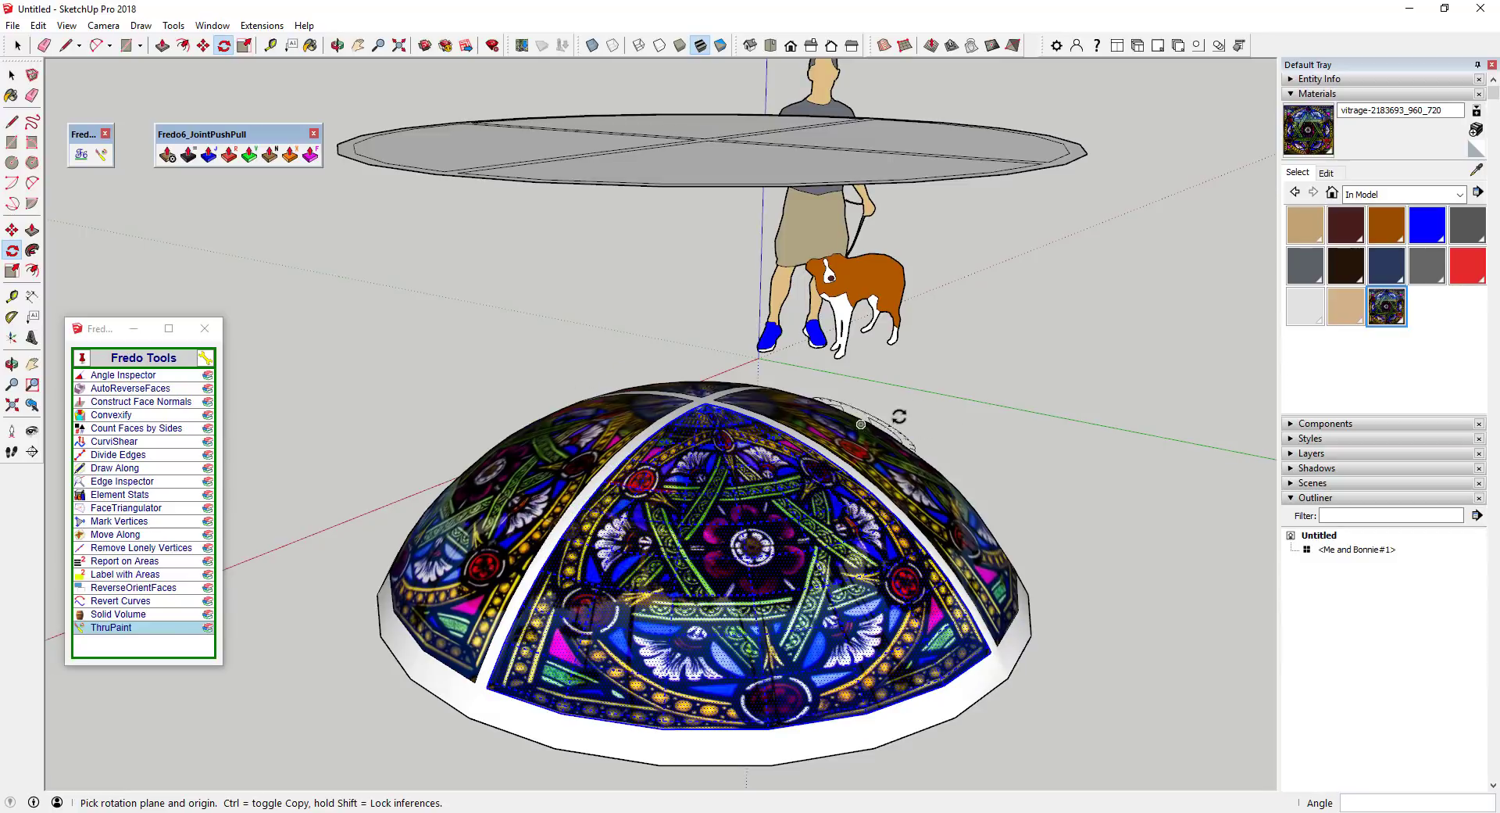
pyautogui.scroll(-3, 859, 452)
pyautogui.moveTo(860, 452); pyautogui.dragTo(881, 429, button='middle')
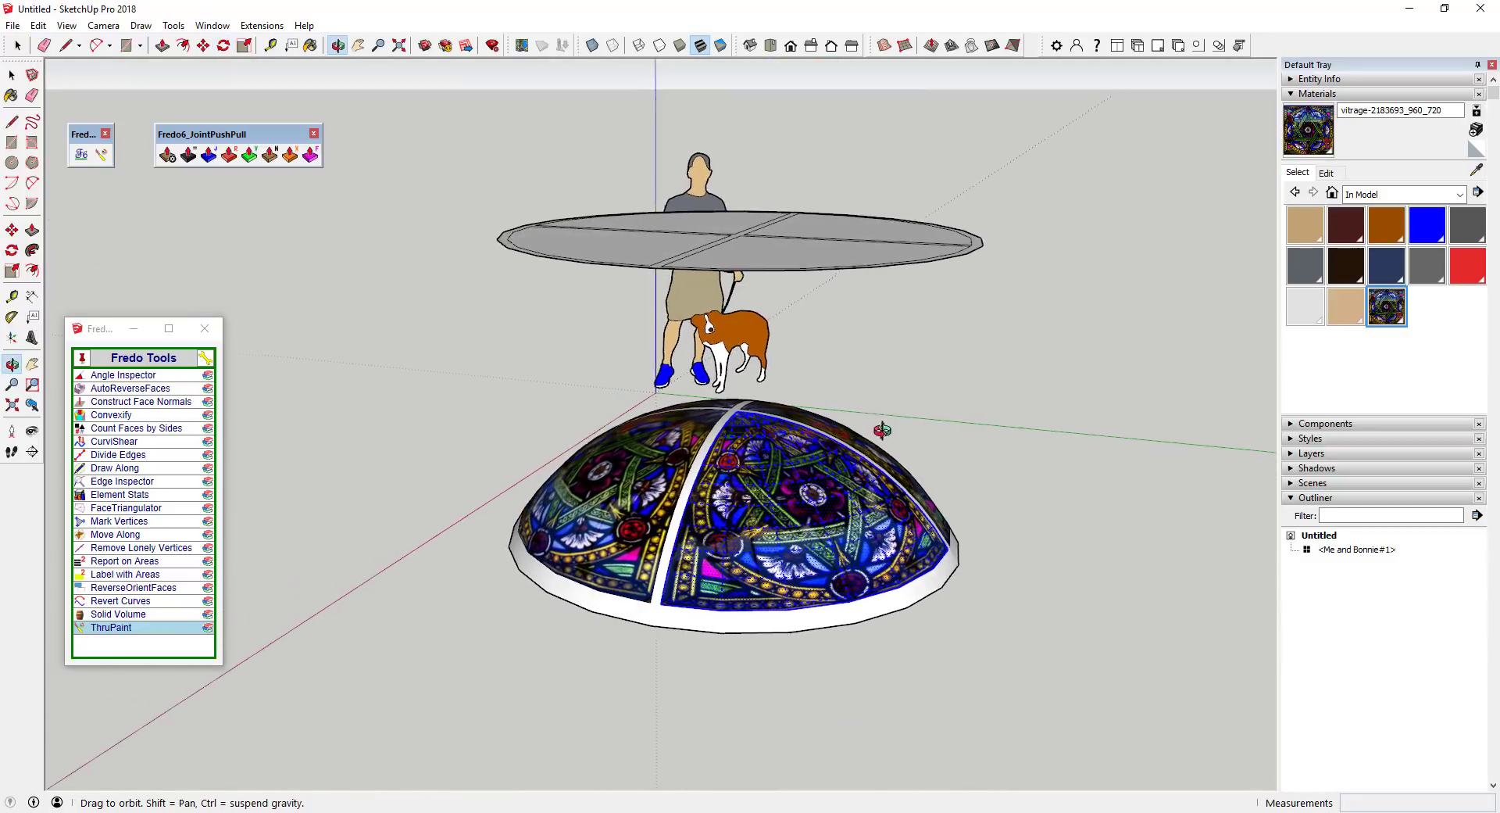
pyautogui.press('space')
pyautogui.scroll(2, 947, 697)
pyautogui.moveTo(947, 698); pyautogui.dragTo(750, 517, button='middle')
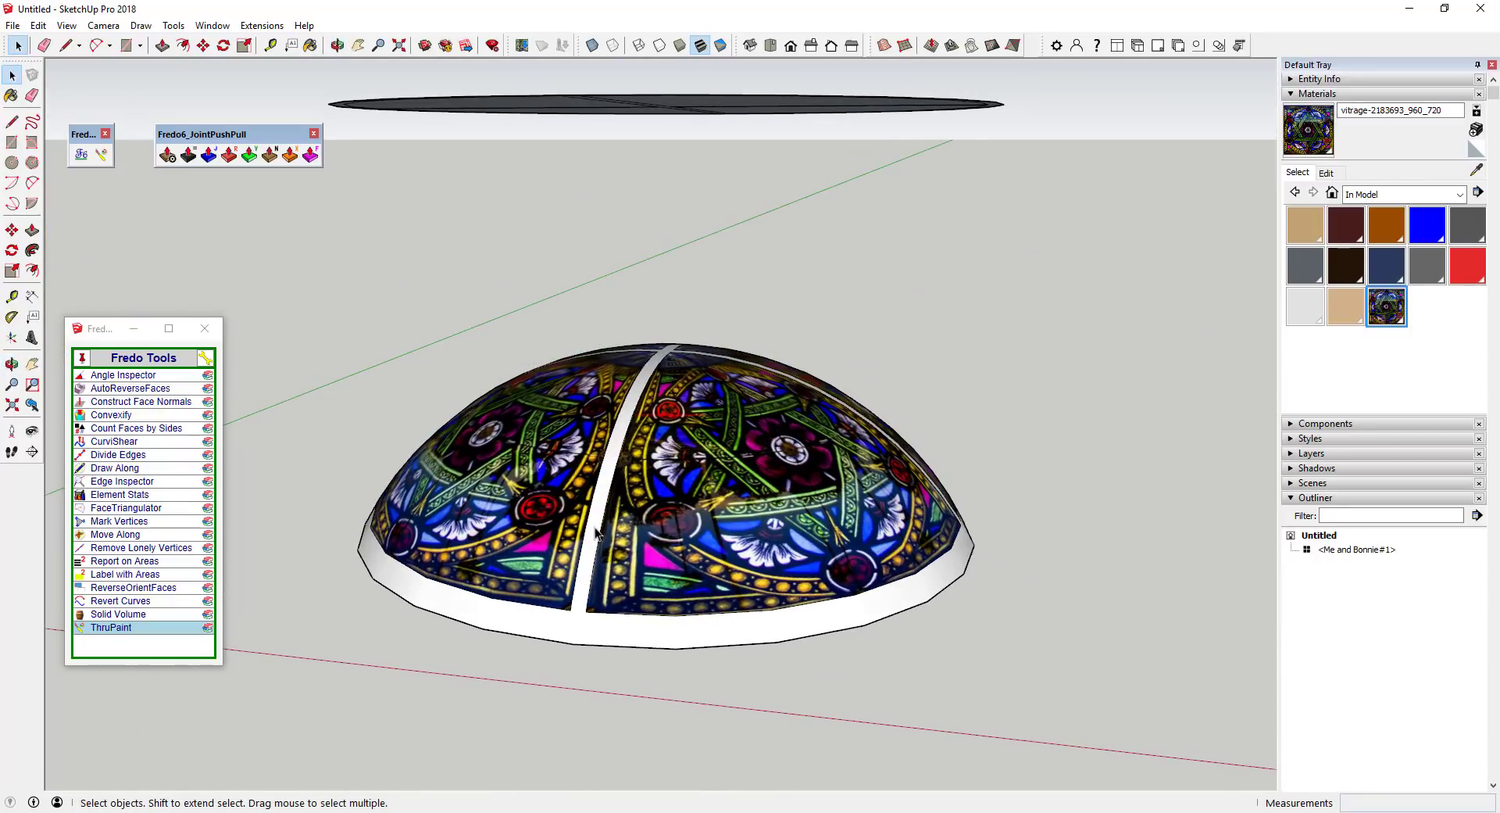
# Select the dome and close the Fredo Tools window
pyautogui.click(596, 533)
pyautogui.click(207, 329)
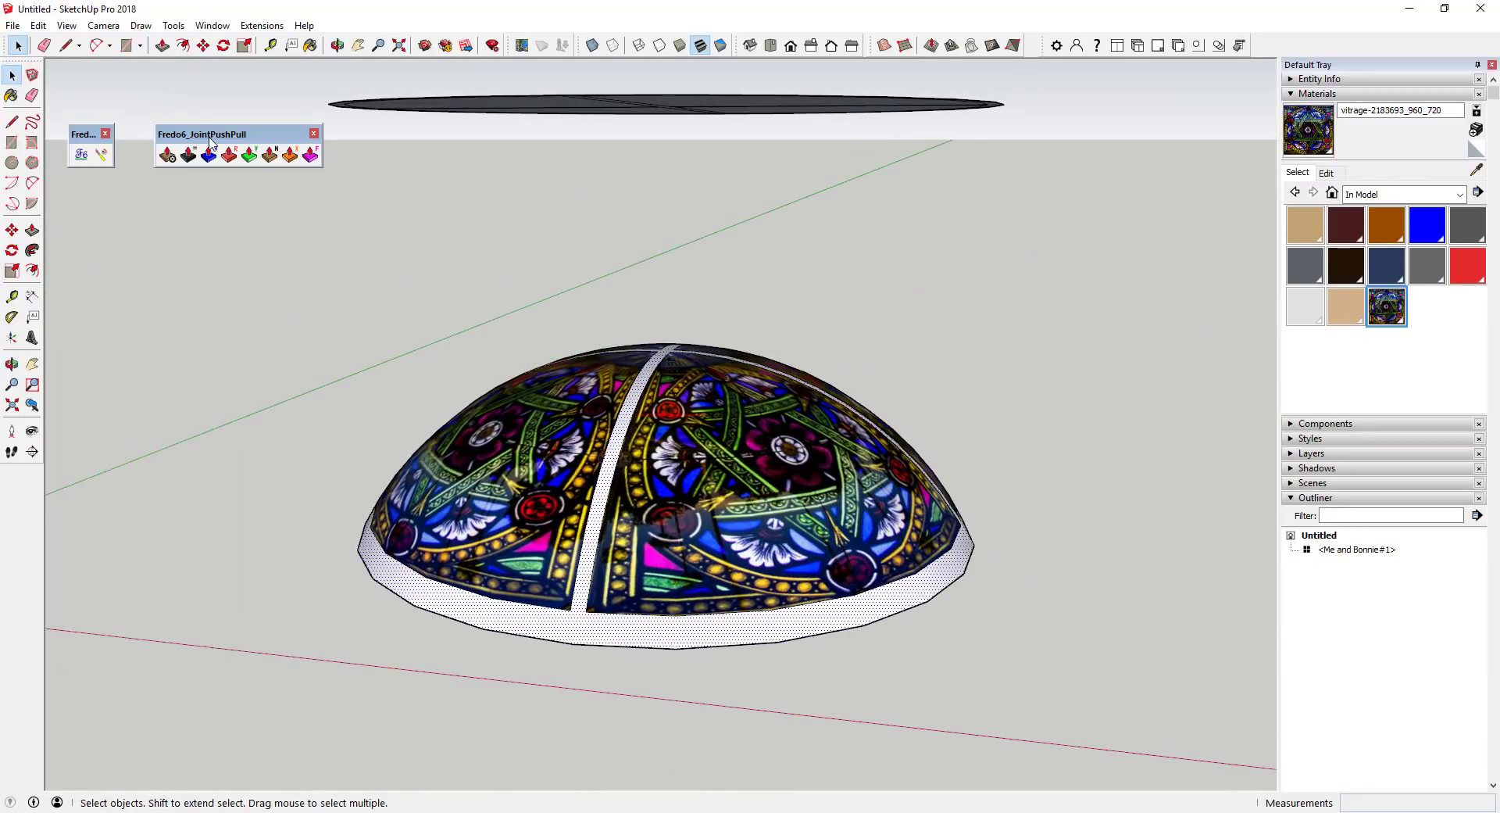
pyautogui.moveTo(720, 466); pyautogui.dragTo(557, 467, button='middle')
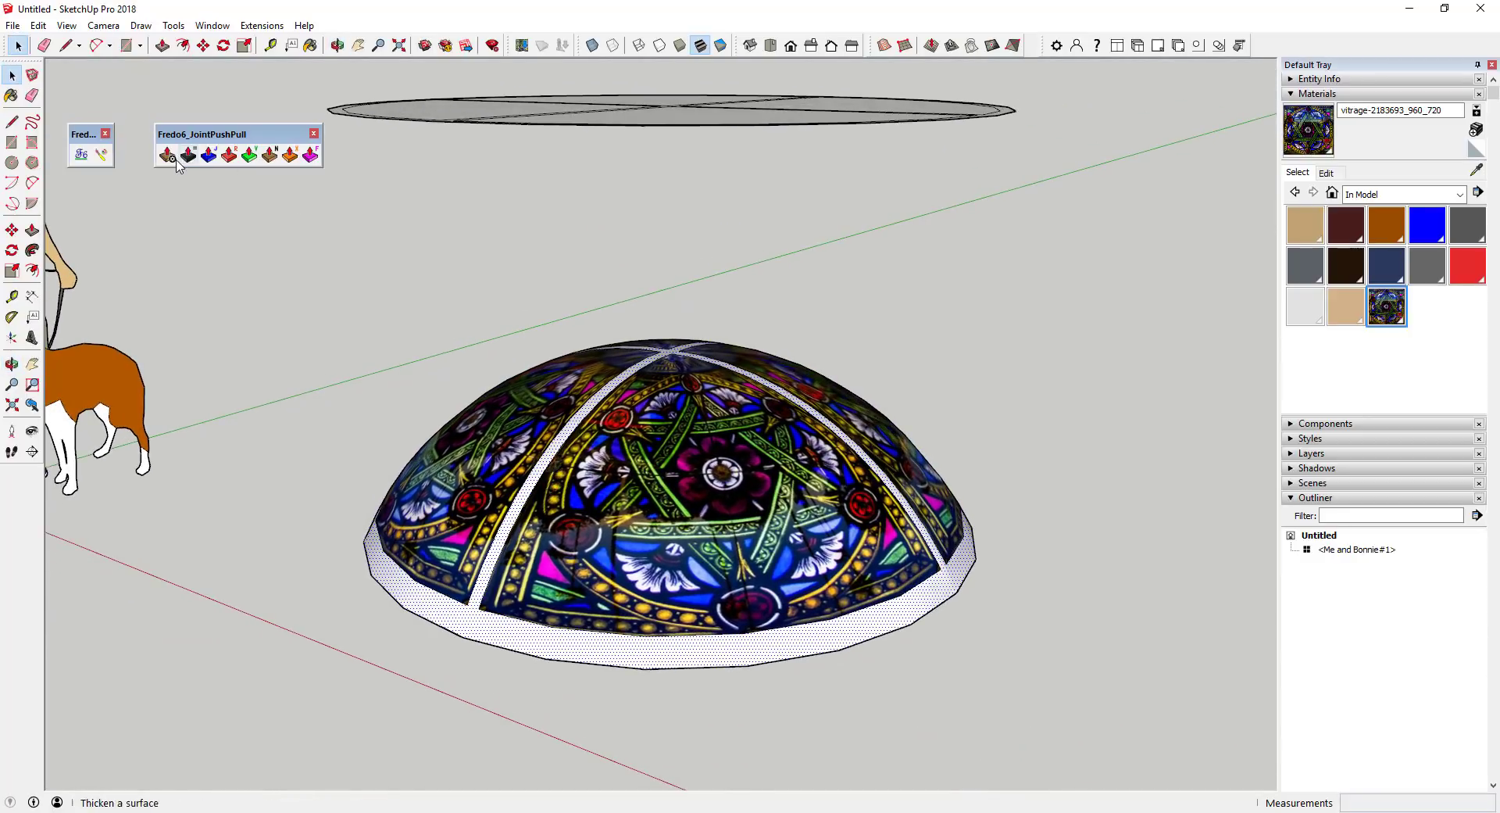
pyautogui.moveTo(626, 498); pyautogui.dragTo(636, 727, button='middle')
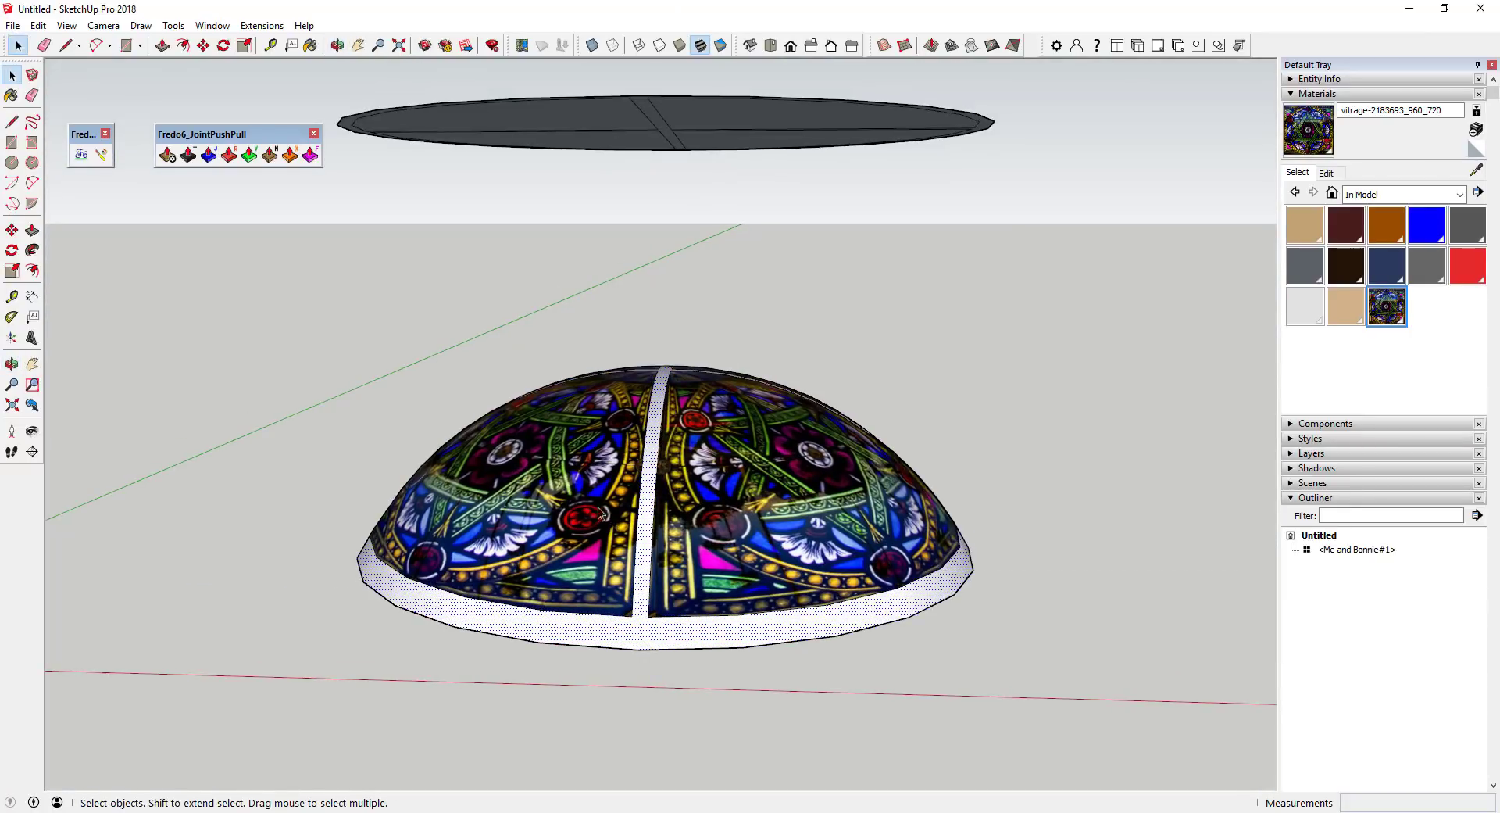
# Hide the lower glass faces, then reselect the whole dome with the stained-glass side facing the view
pyautogui.tripleClick(647, 492)
pyautogui.rightClick(798, 477)
pyautogui.click(832, 522)
pyautogui.moveTo(743, 506); pyautogui.dragTo(551, 547, button='middle')
pyautogui.tripleClick(551, 546)
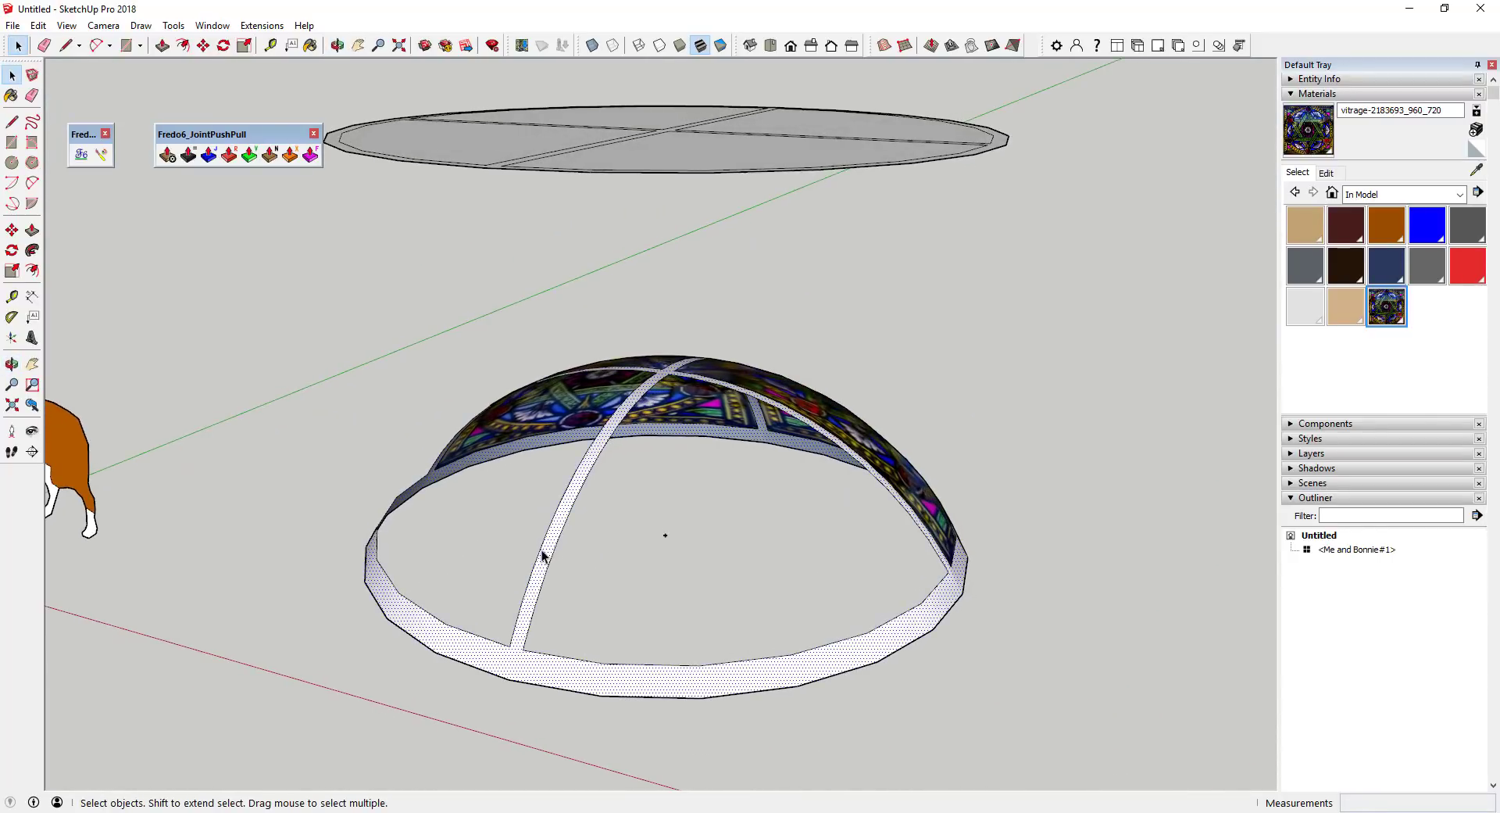
pyautogui.moveTo(893, 436); pyautogui.dragTo(849, 497, button='middle')
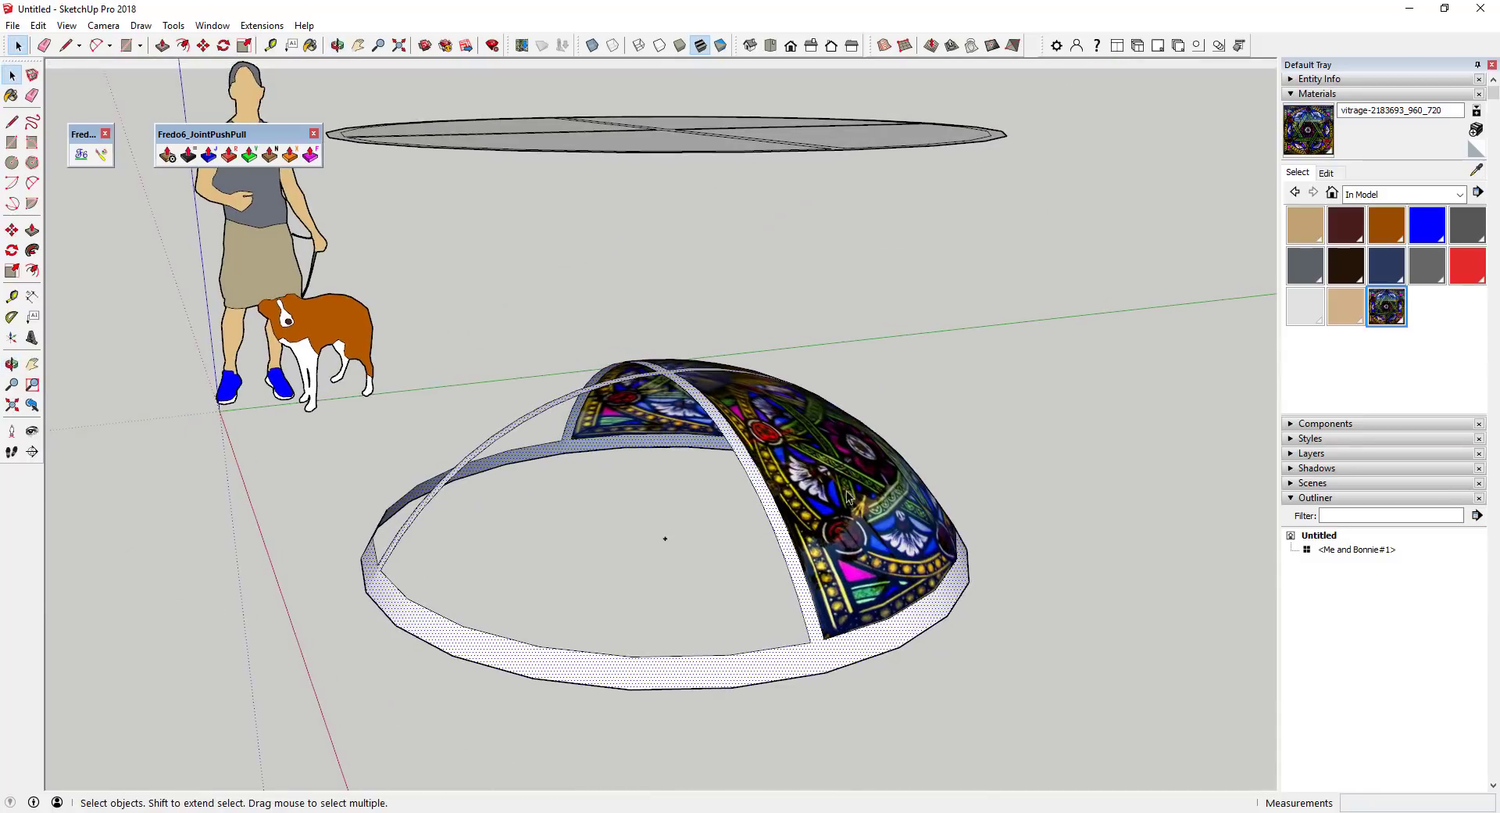
pyautogui.moveTo(682, 545); pyautogui.dragTo(285, 224, button='middle')
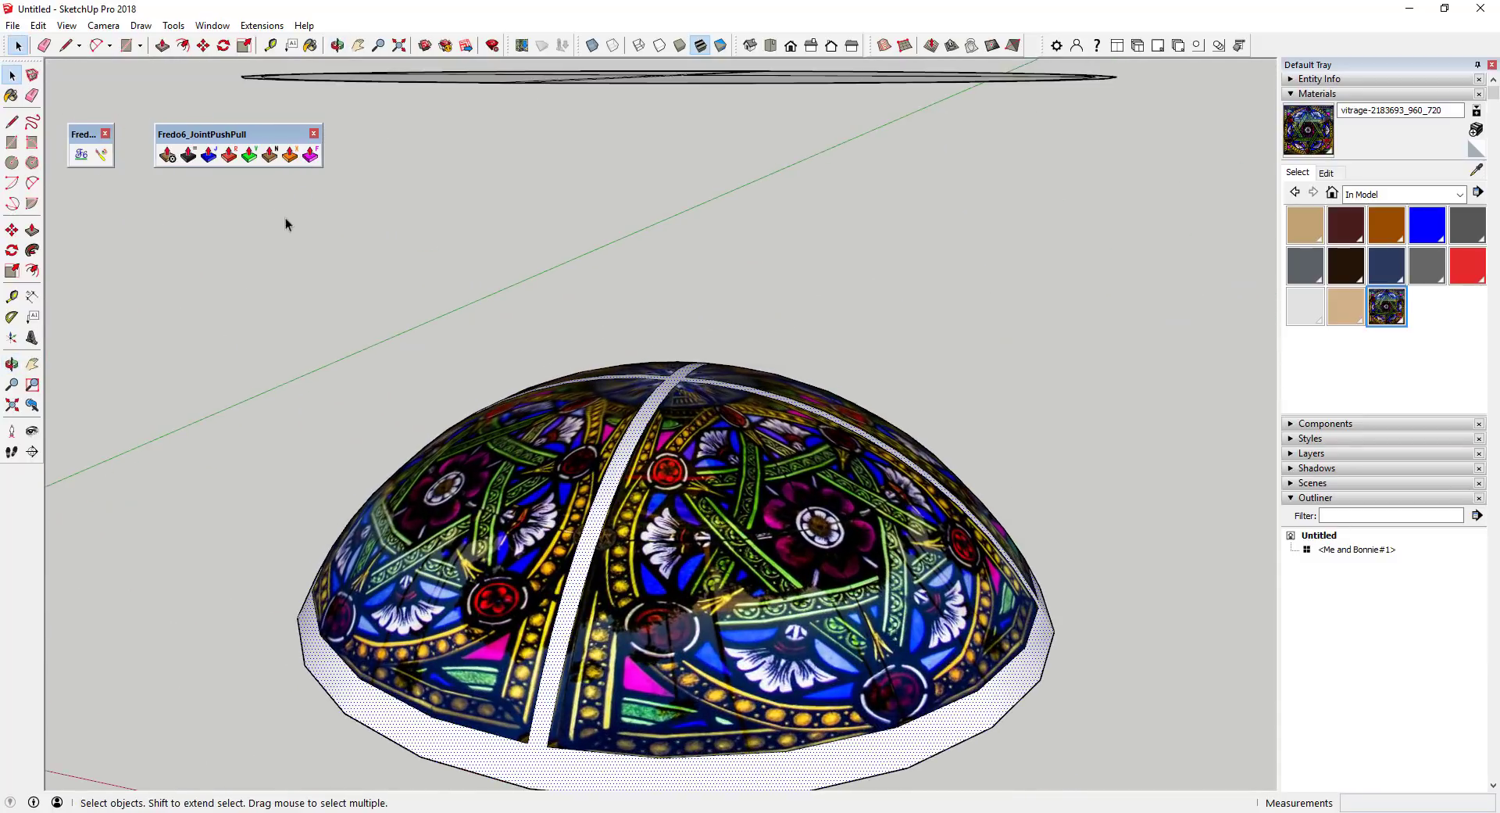
# Thicken the dome faces by 3/4" with Joint Push Pull
pyautogui.click(209, 155)
pyautogui.scroll(4, 676, 382)
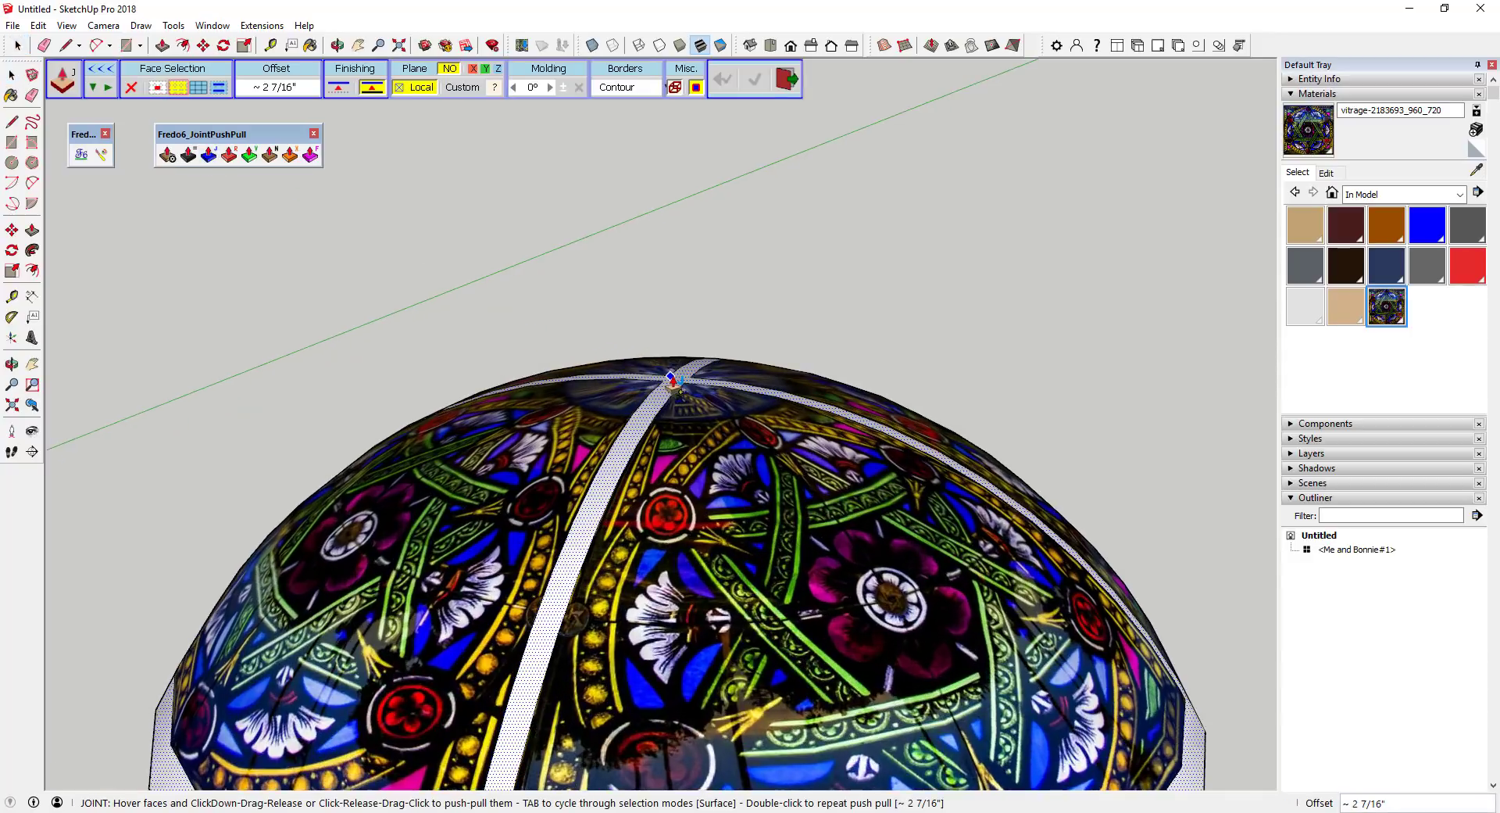
pyautogui.click(682, 385)
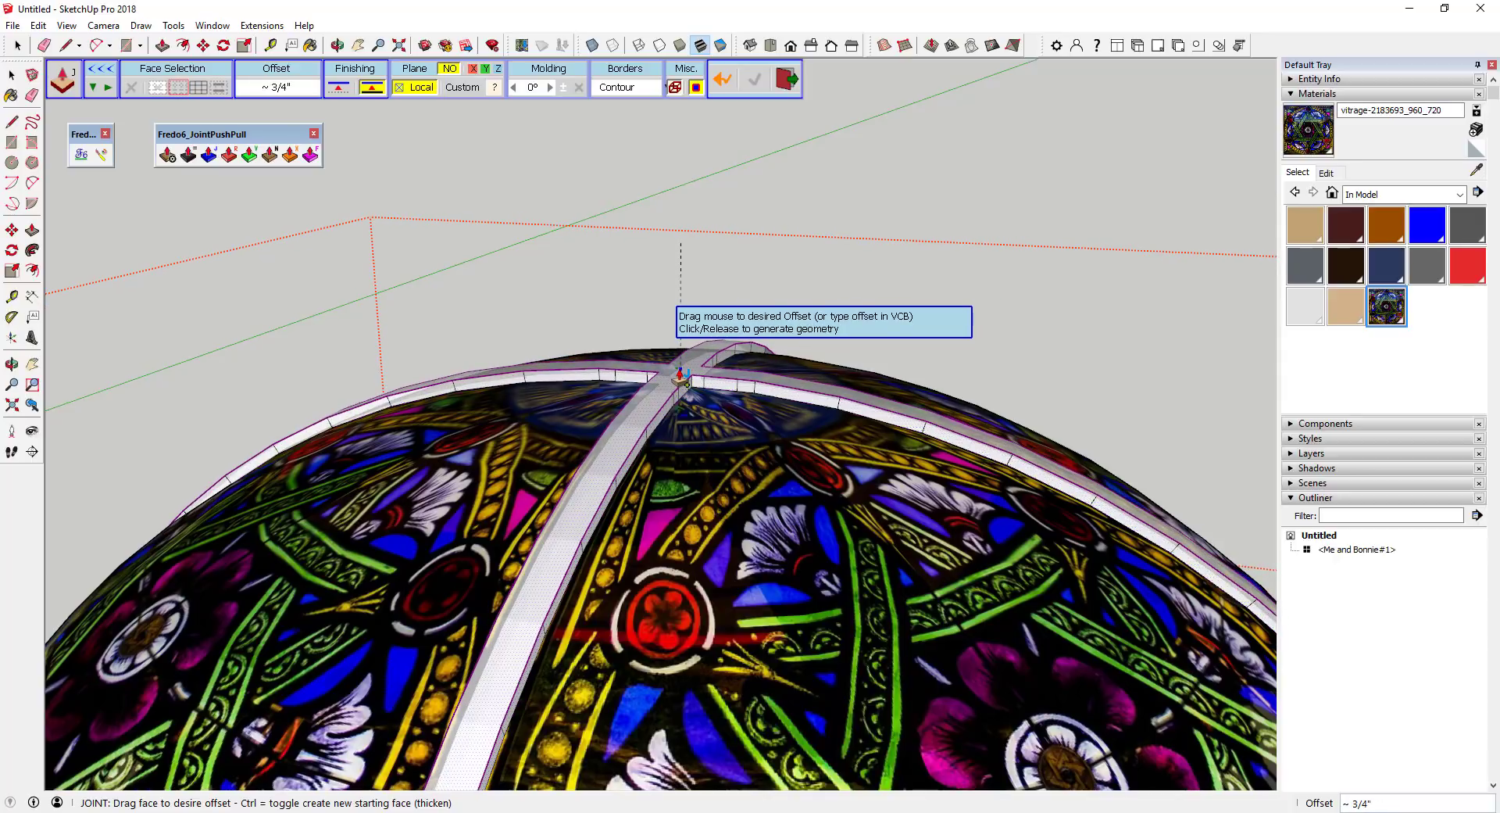
pyautogui.click(681, 381)
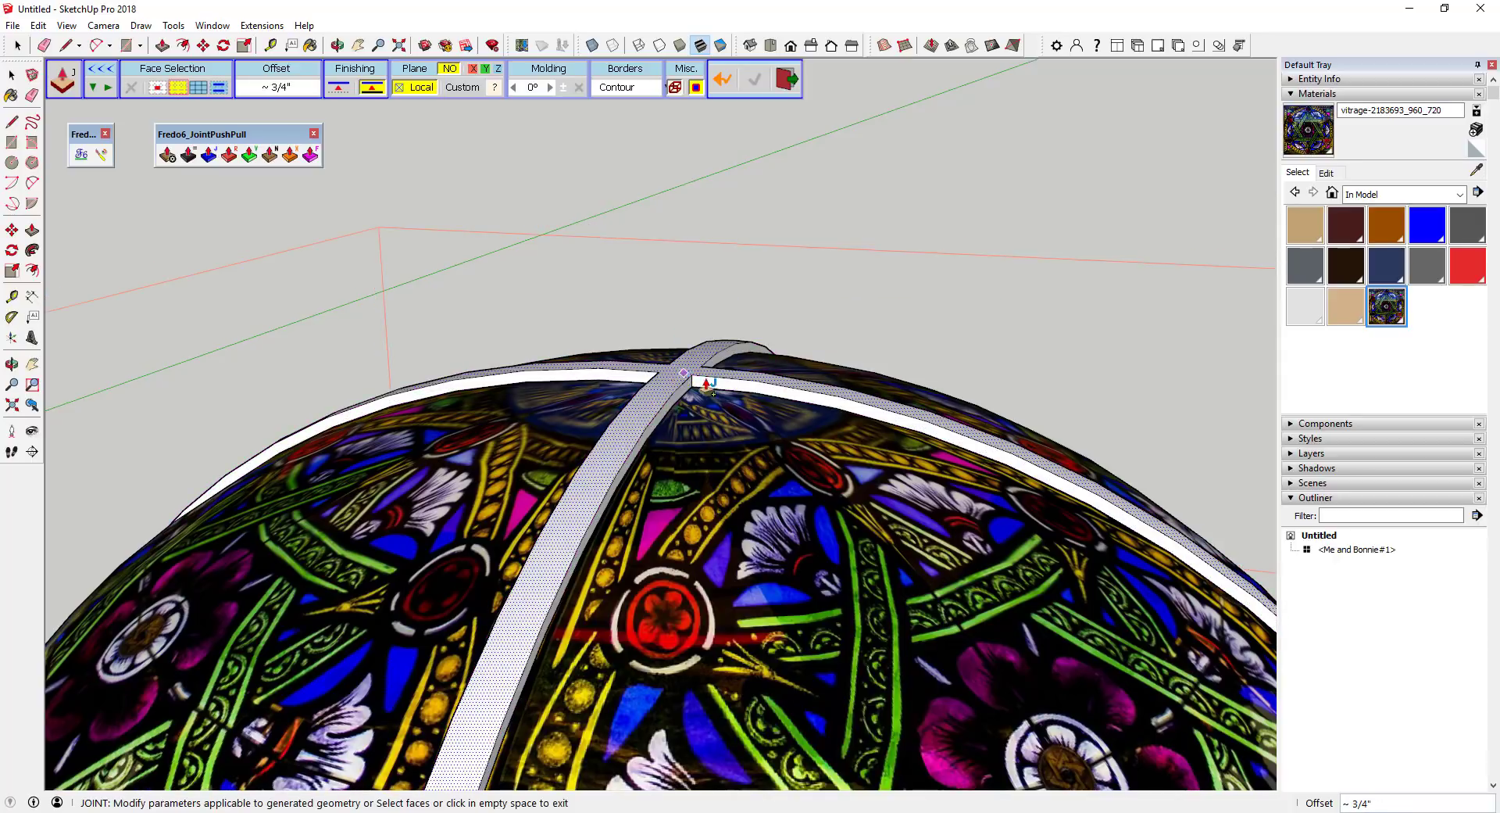
pyautogui.scroll(-8, 687, 379)
# Inspect the thickened dome from a low side view, then leave the Joint Push Pull tool
pyautogui.moveTo(582, 407); pyautogui.dragTo(591, 420, button='middle')
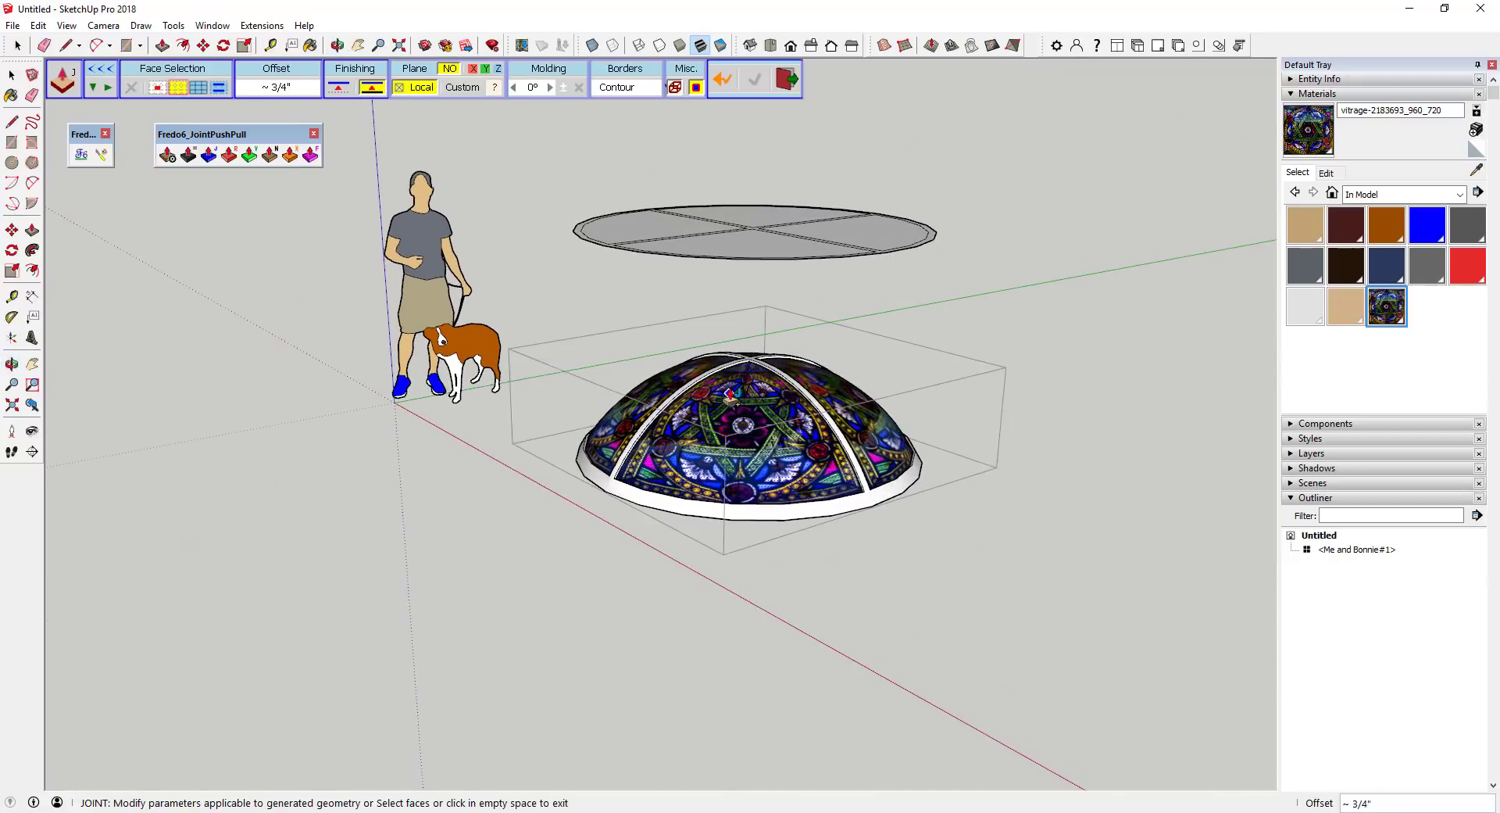
pyautogui.scroll(10, 732, 376)
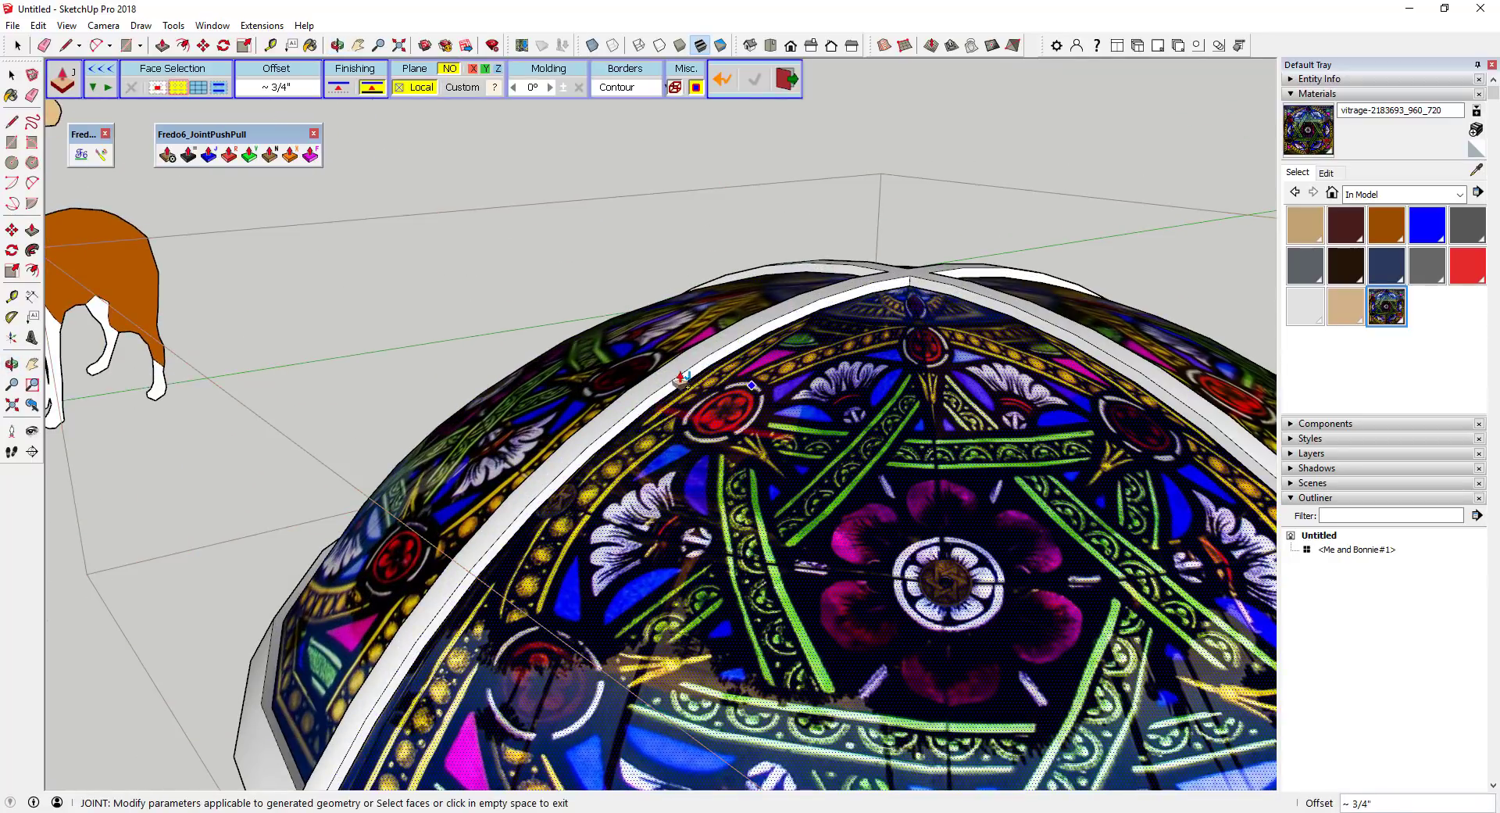
pyautogui.scroll(-10, 682, 381)
pyautogui.moveTo(852, 539); pyautogui.dragTo(983, 486, button='middle')
pyautogui.scroll(5, 855, 571)
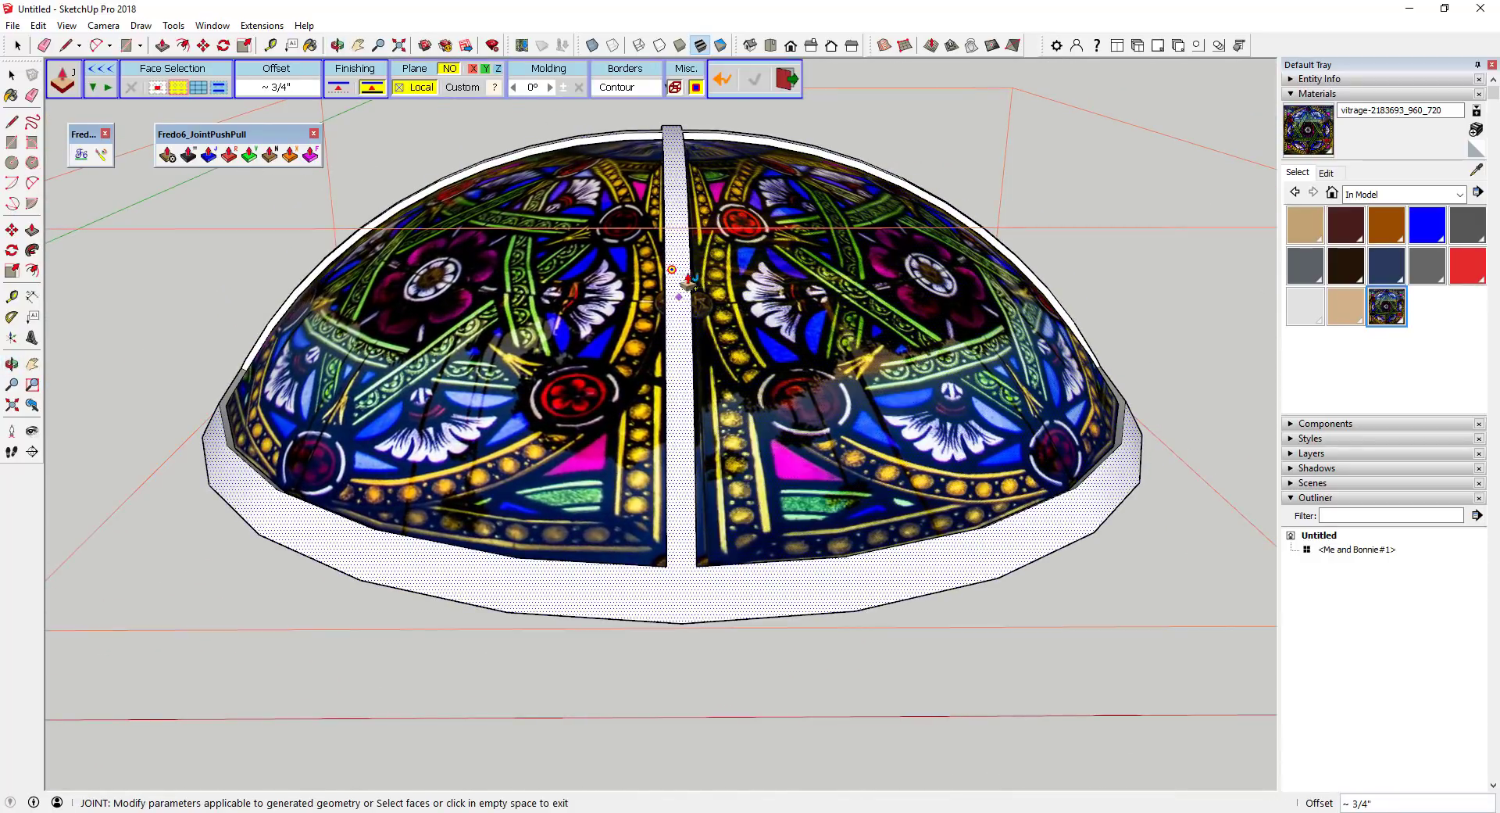
pyautogui.scroll(-5, 955, 482)
pyautogui.moveTo(955, 483); pyautogui.dragTo(828, 469, button='middle')
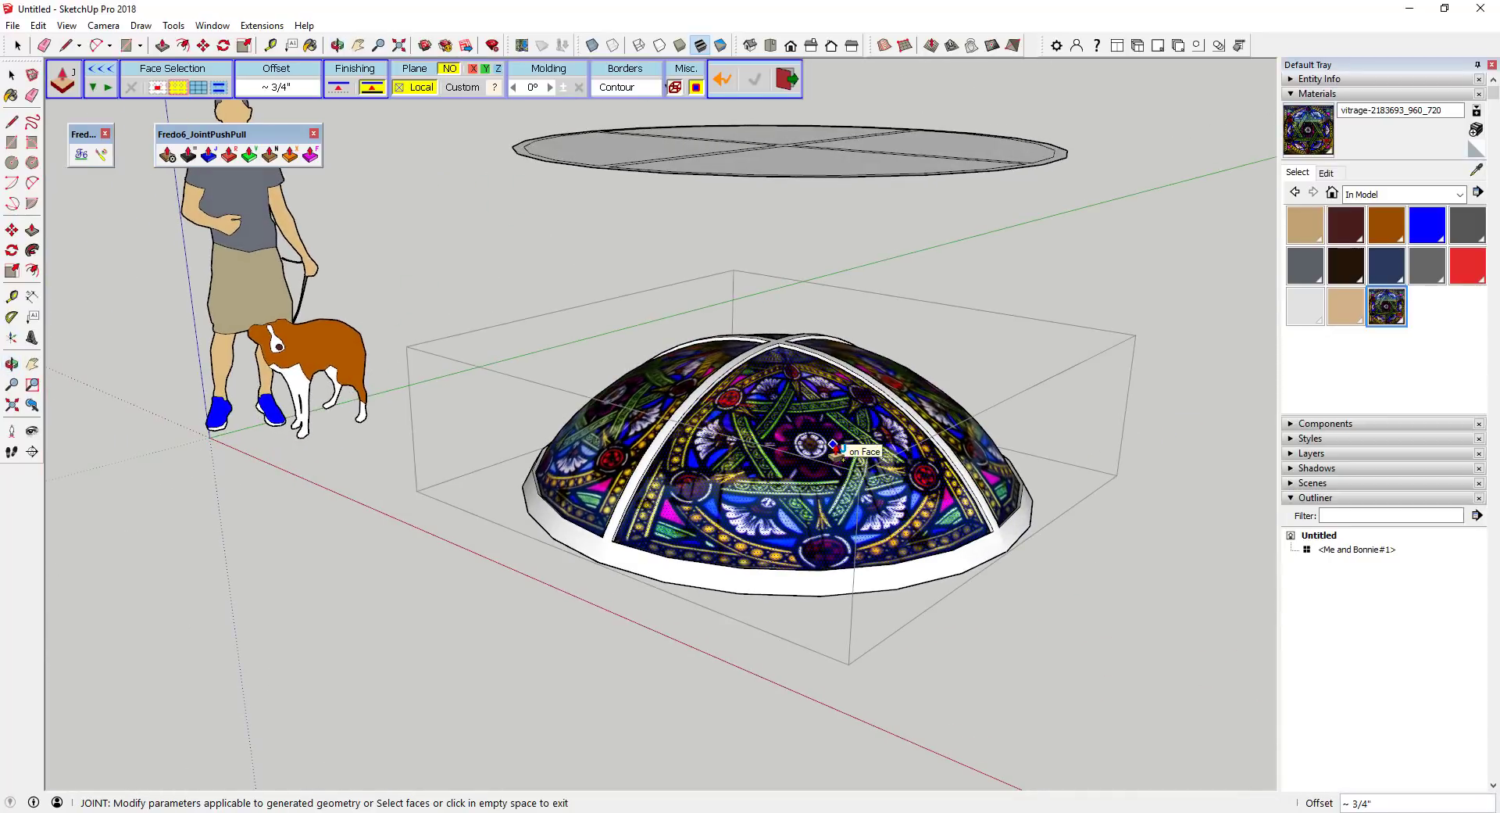
pyautogui.moveTo(883, 410); pyautogui.dragTo(1005, 471, button='middle')
pyautogui.click(1005, 472)
pyautogui.scroll(5, 1027, 472)
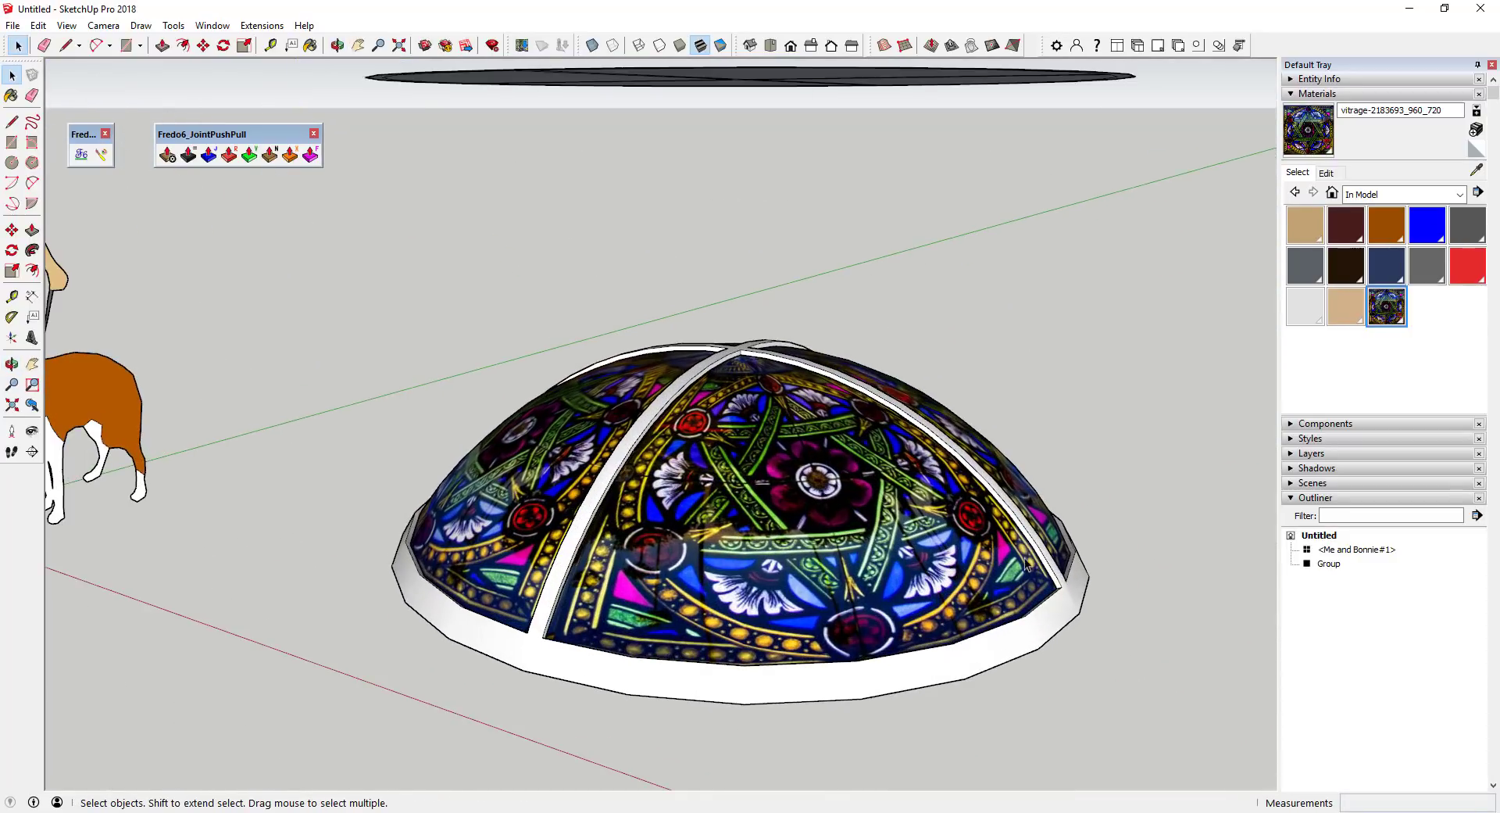
pyautogui.scroll(-4, 658, 388)
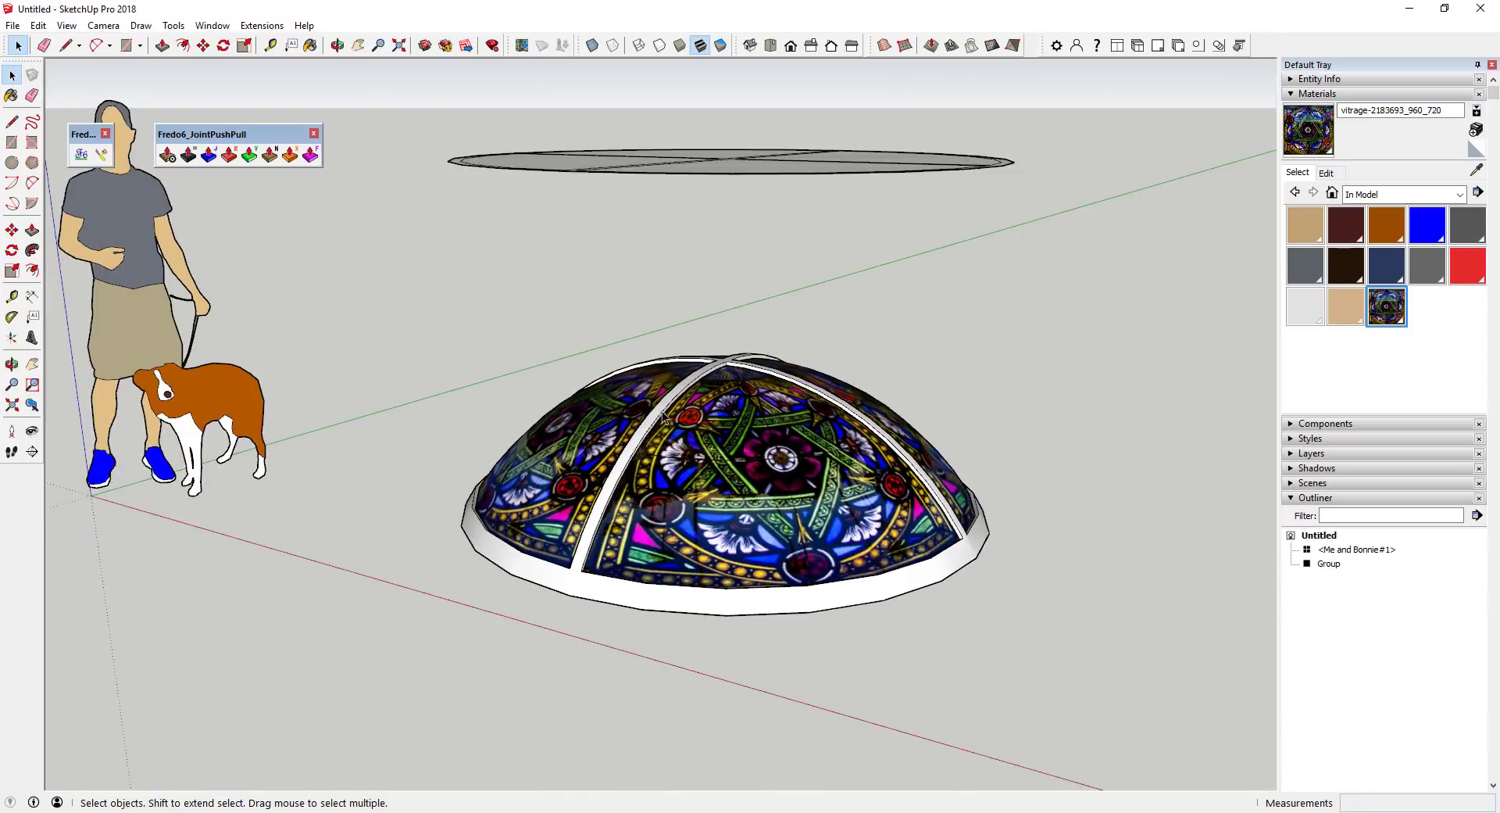
pyautogui.scroll(6, 654, 425)
pyautogui.scroll(-5, 906, 492)
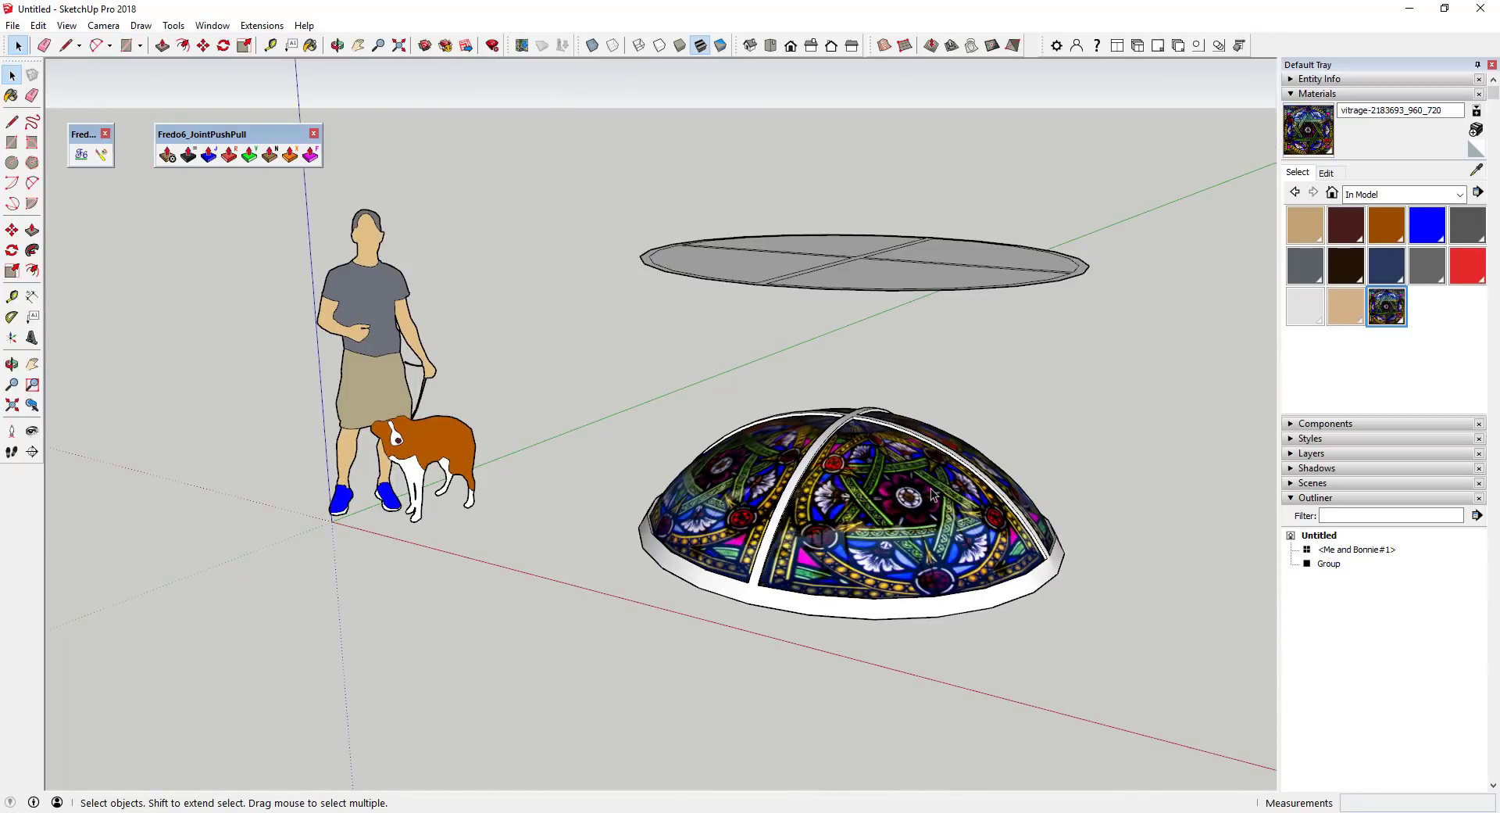
pyautogui.moveTo(936, 518); pyautogui.dragTo(1060, 498, button='middle')
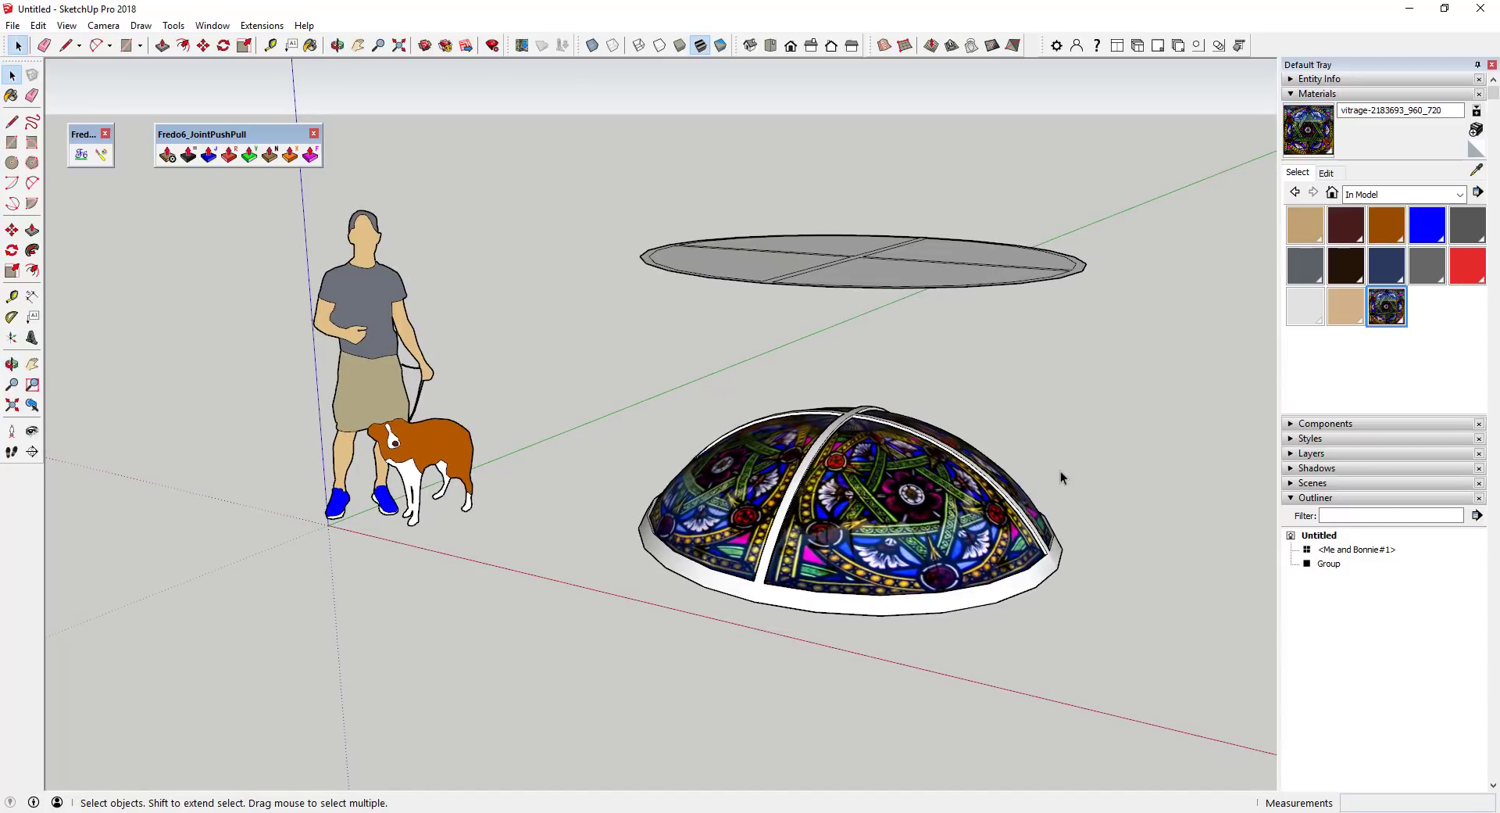